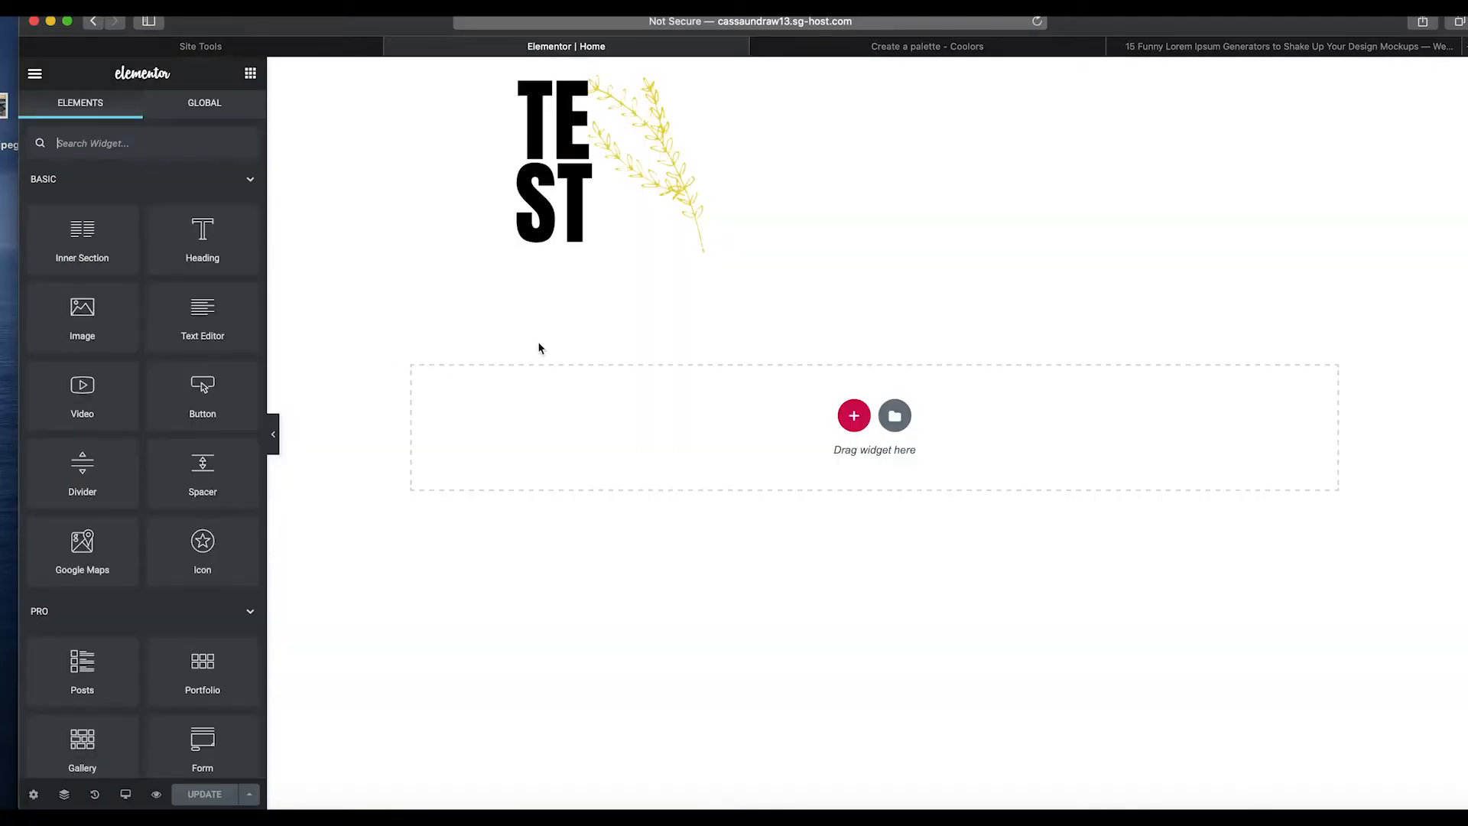
# Add two single-column sections and a two-column section with a wide left column below the logo.
pyautogui.click(851, 416)
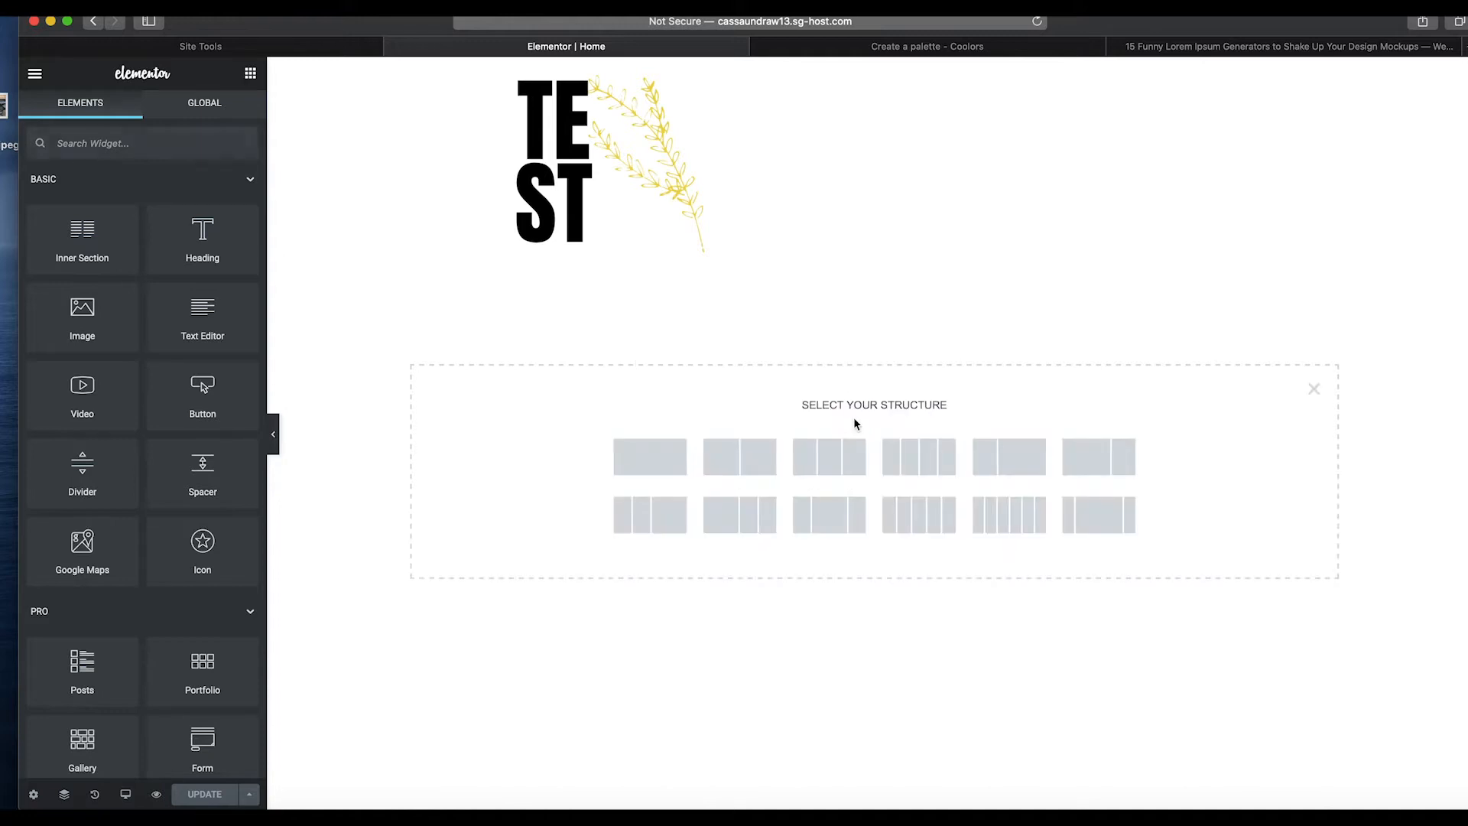
pyautogui.click(662, 468)
pyautogui.click(848, 436)
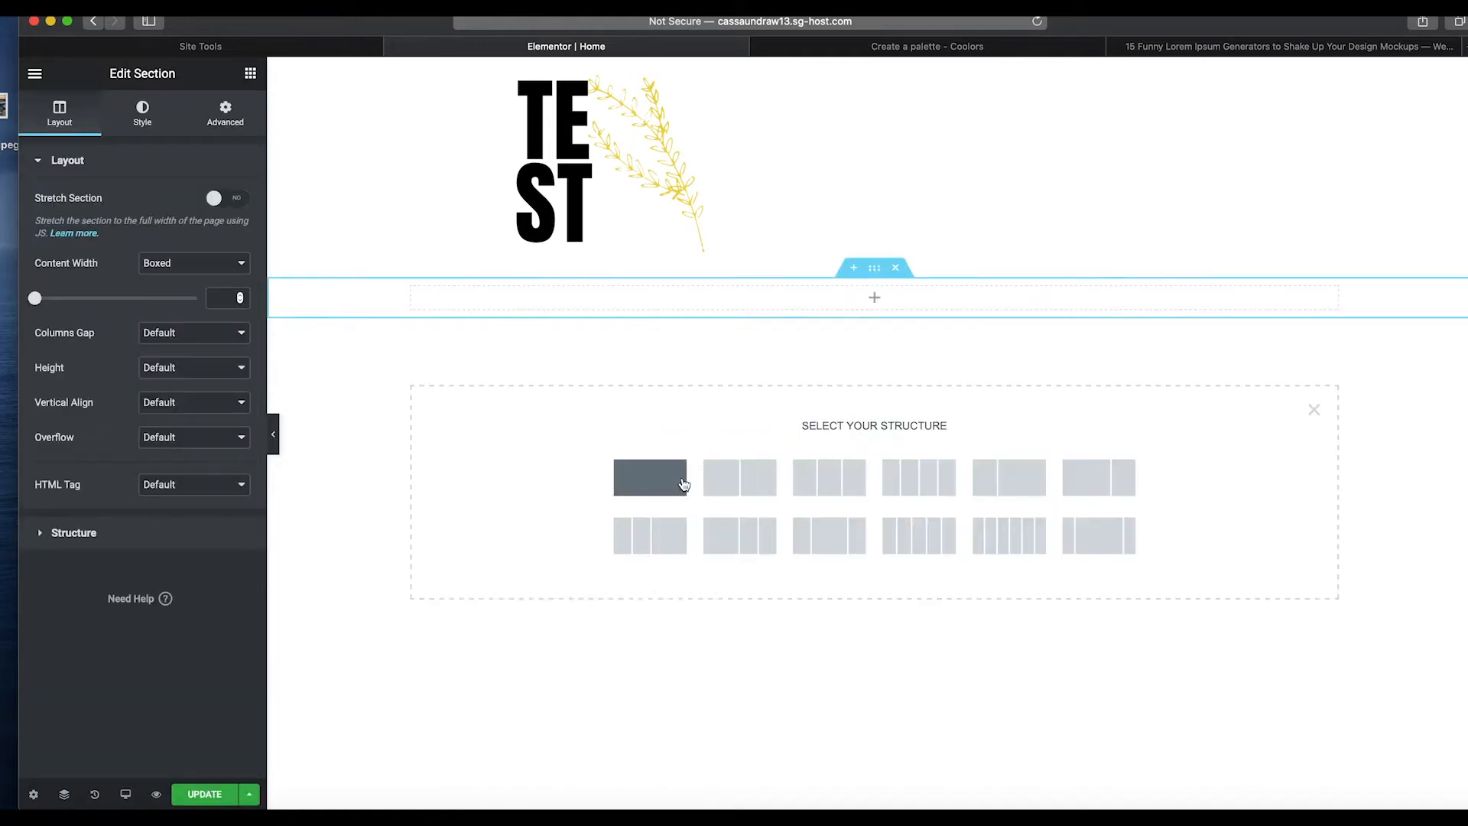
pyautogui.click(770, 478)
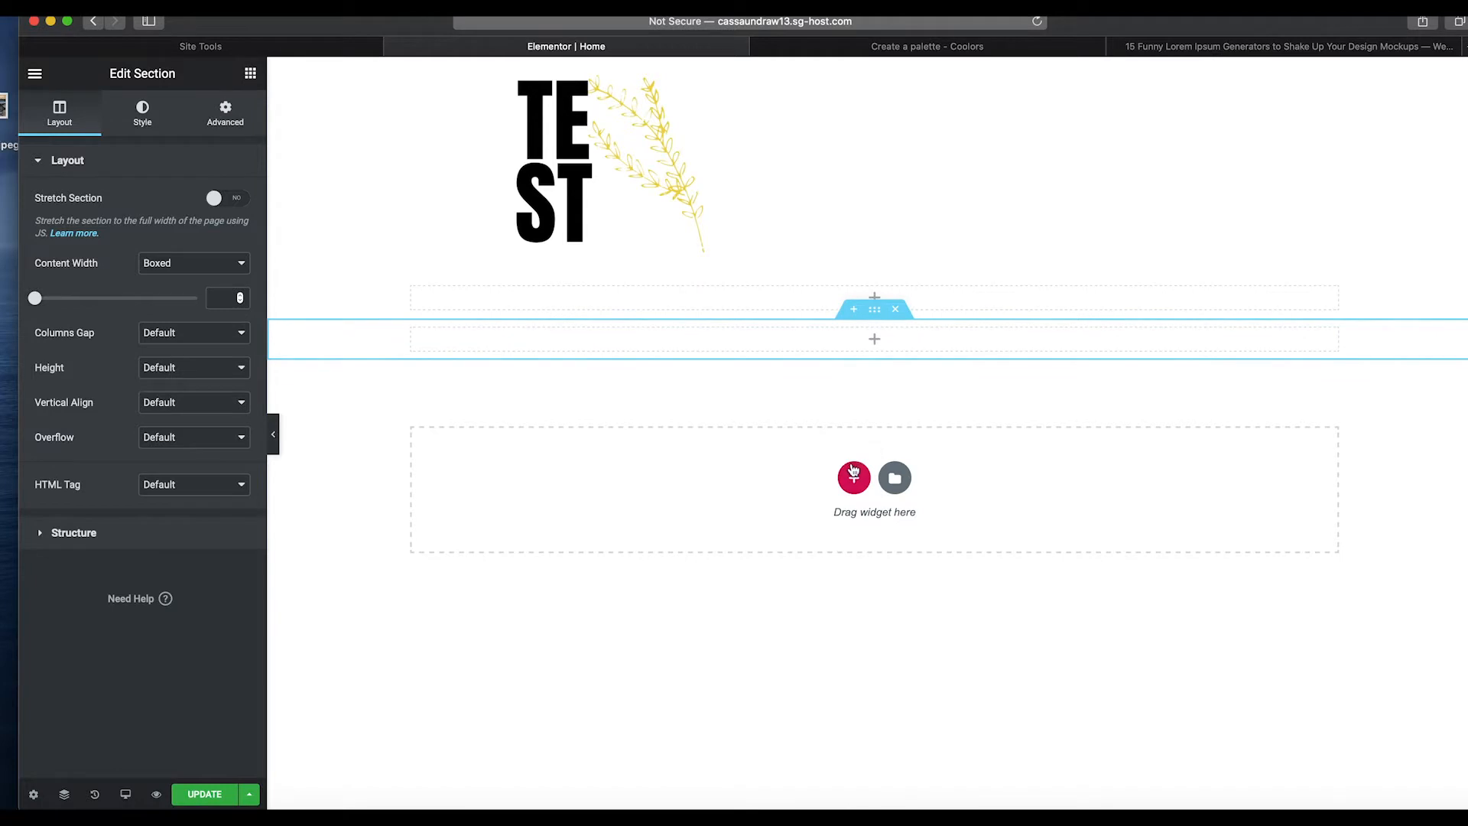
pyautogui.click(854, 471)
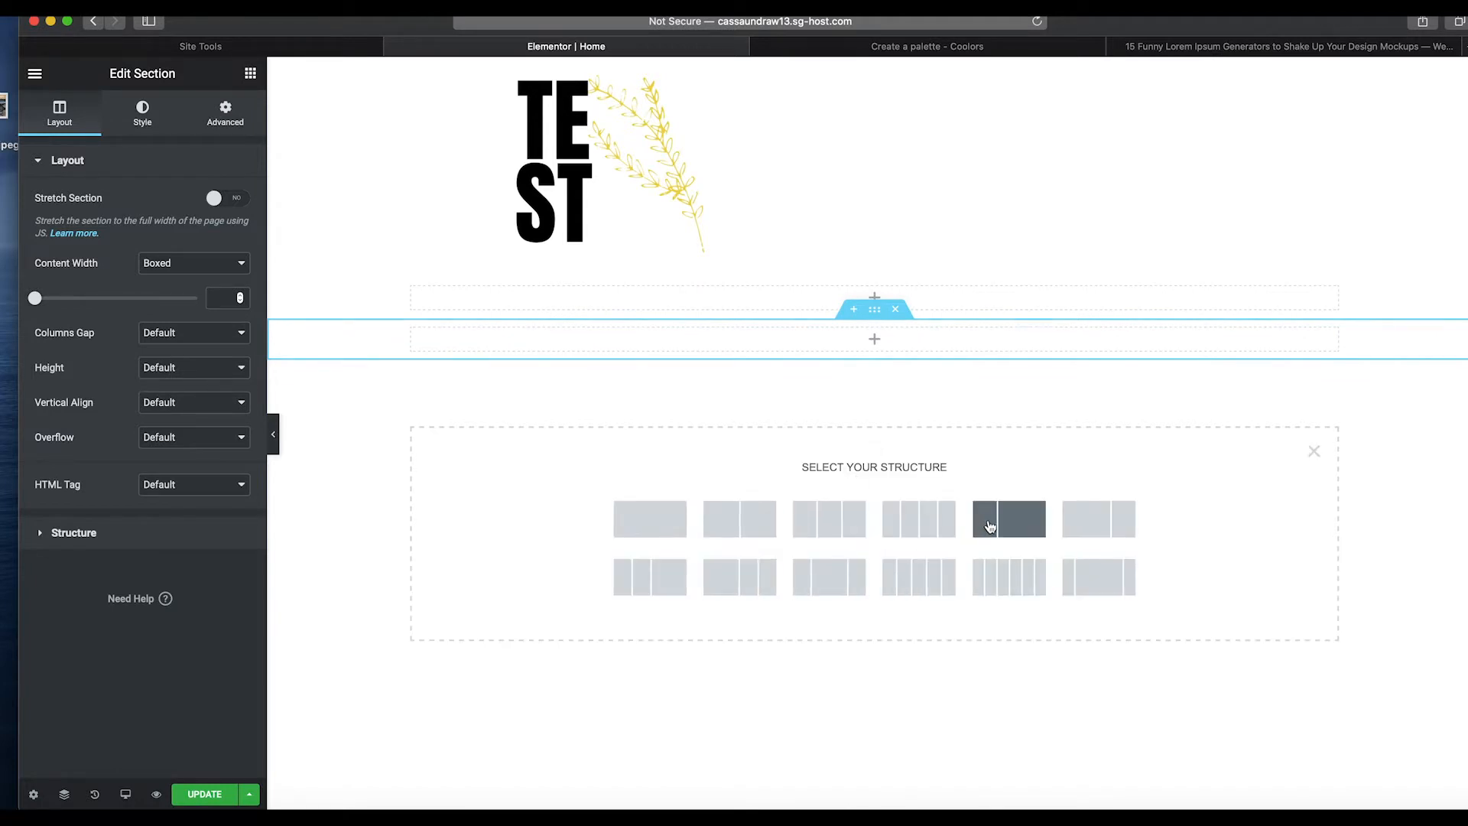
pyautogui.click(1061, 533)
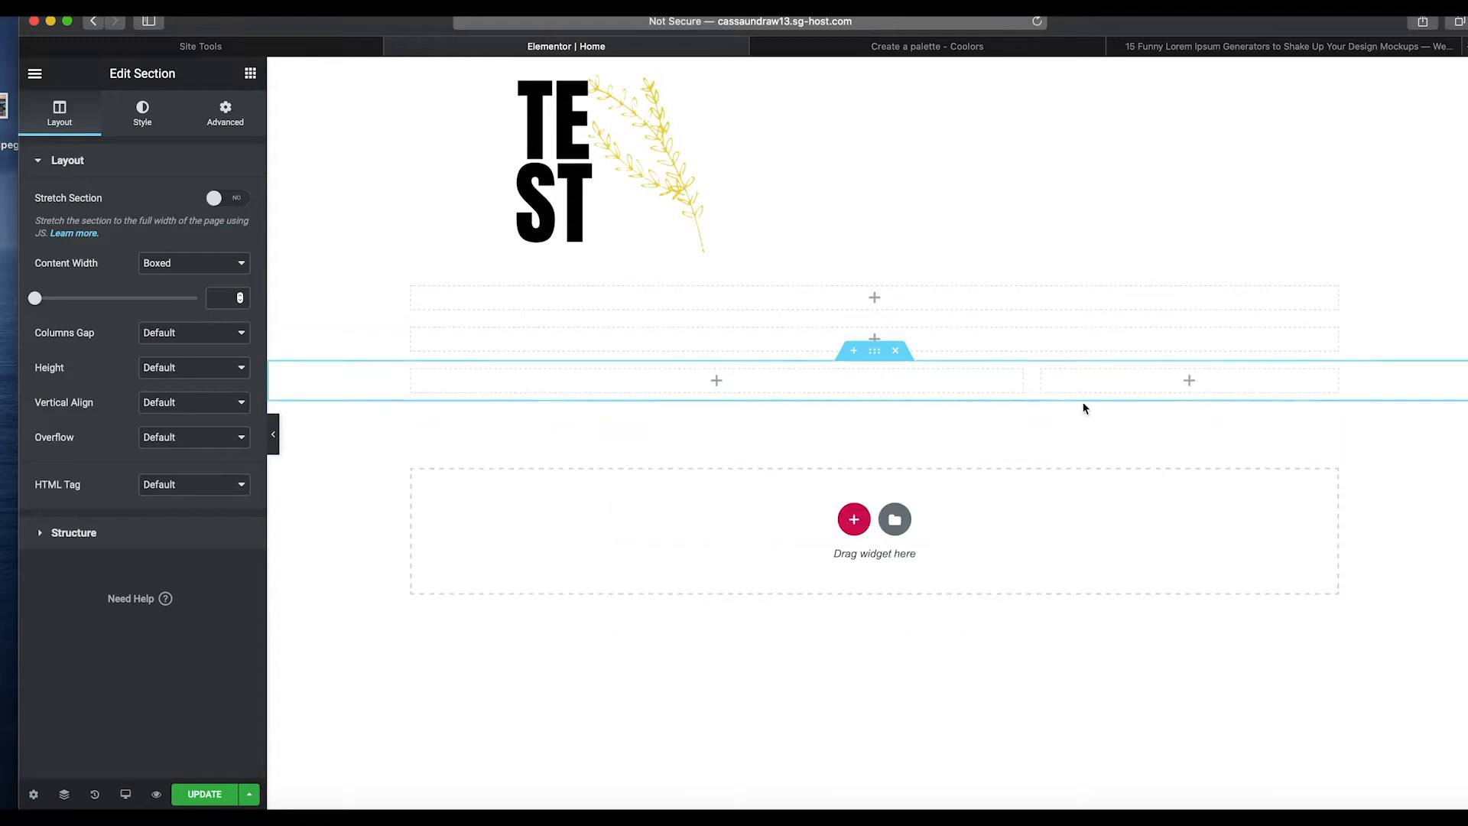
# Place an Image widget in the narrow right column of the two-column section.
pyautogui.click(249, 74)
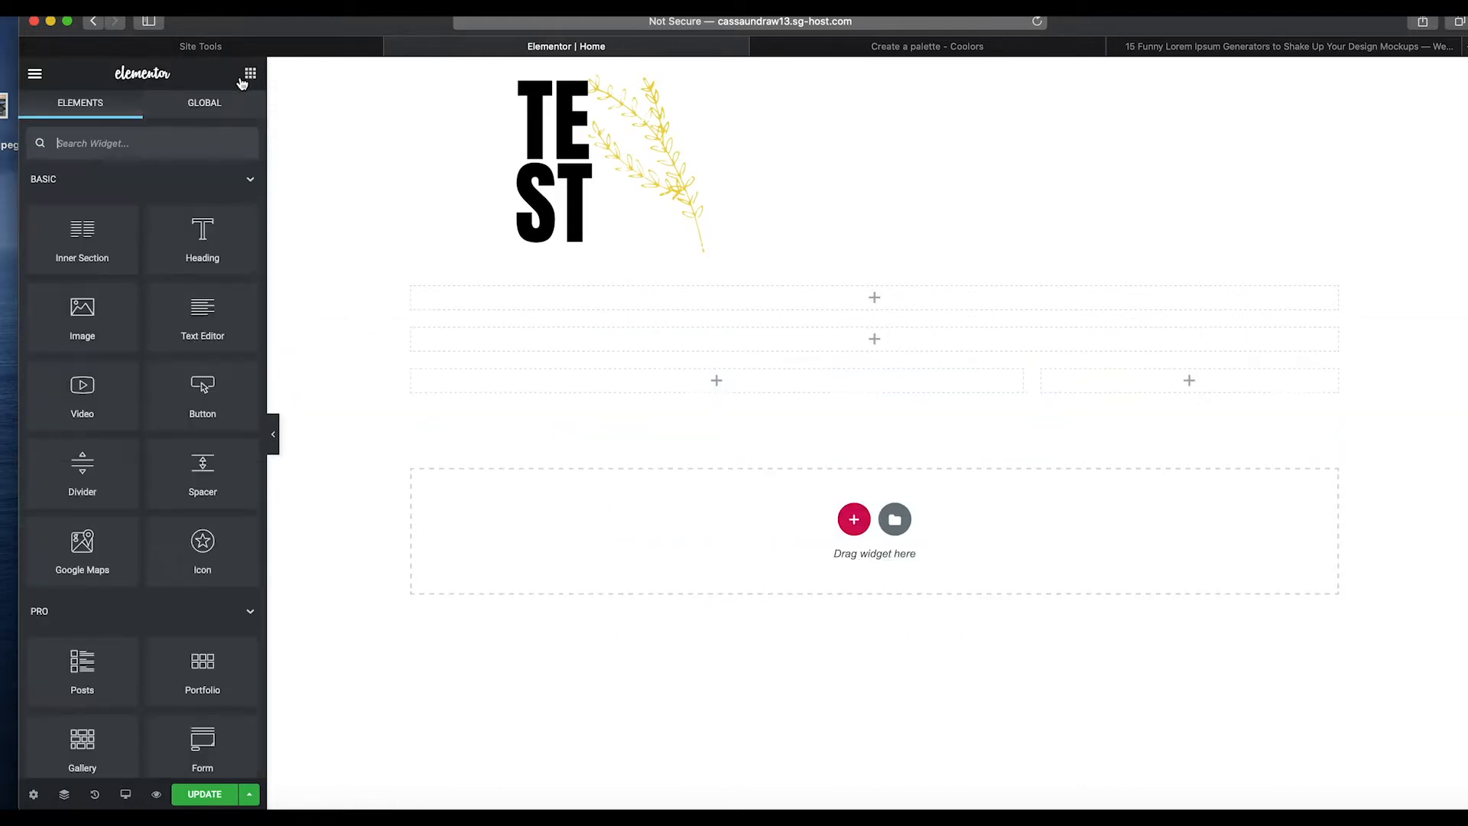
pyautogui.moveTo(163, 328); pyautogui.dragTo(1185, 380)
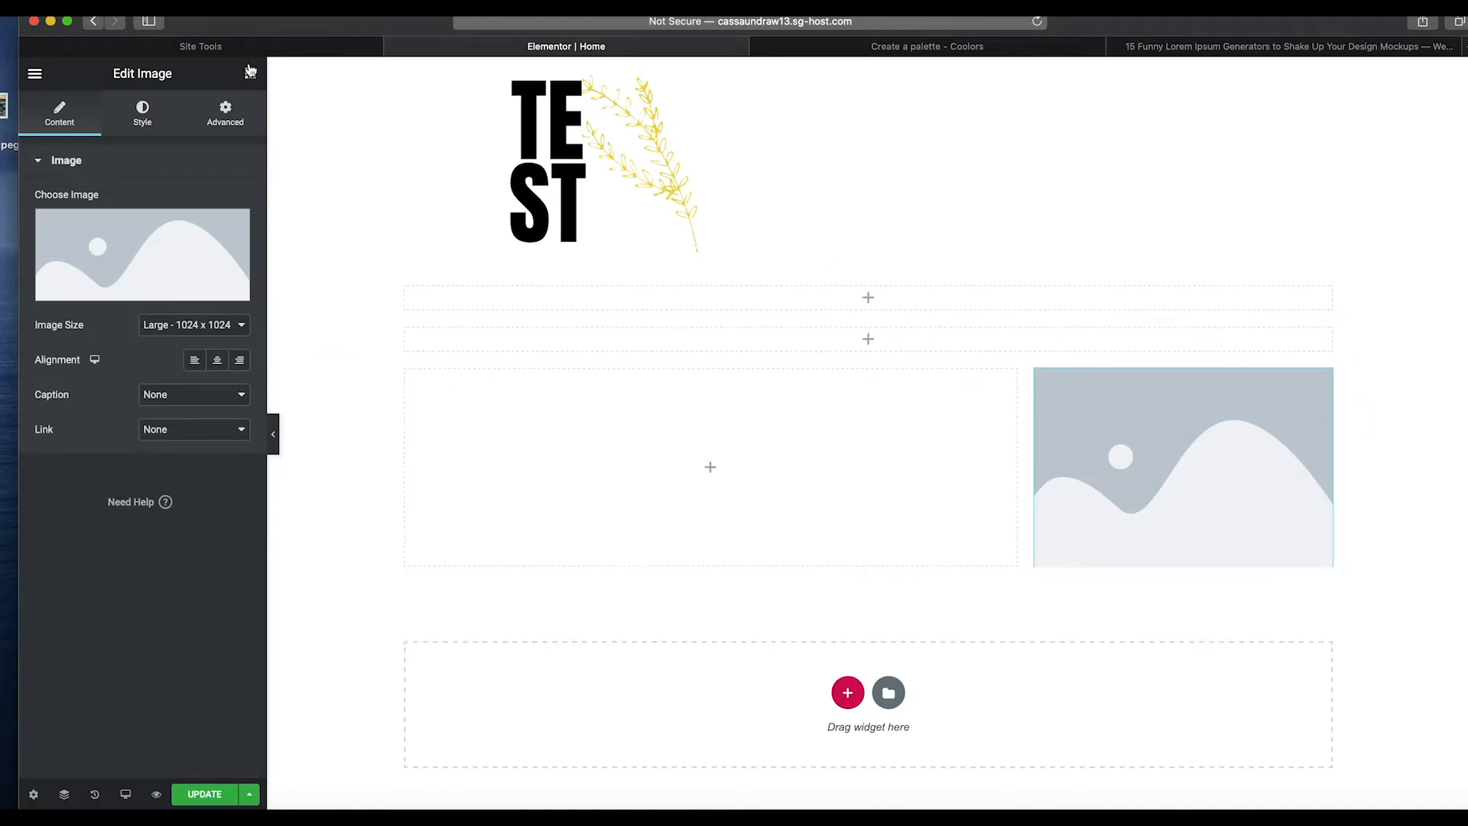
# Place a Text Editor widget in the wide left column of the two-column section.
pyautogui.click(249, 73)
pyautogui.moveTo(199, 329); pyautogui.dragTo(533, 426)
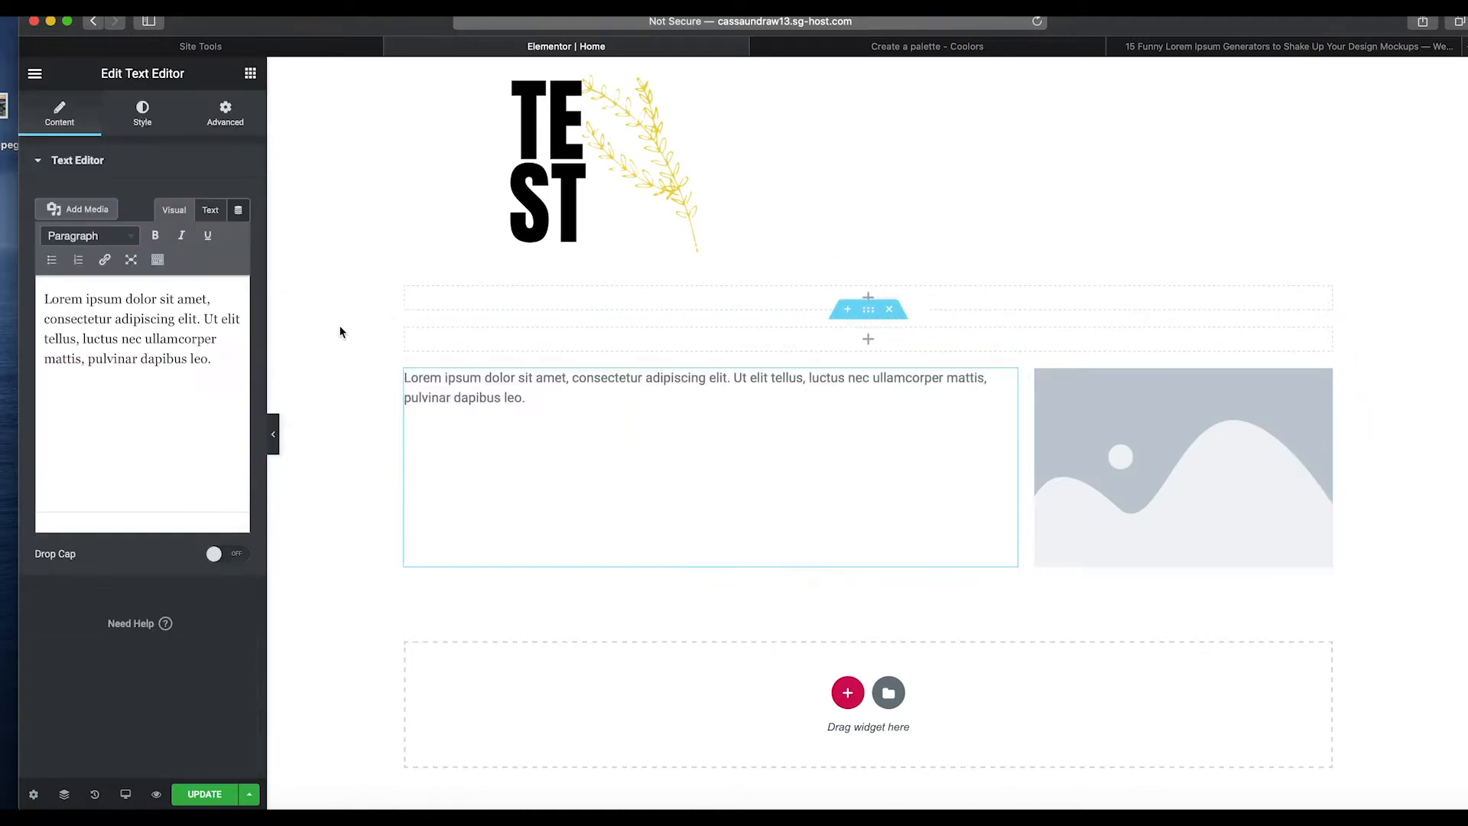
# Place an Image widget in the second single-column section.
pyautogui.click(249, 73)
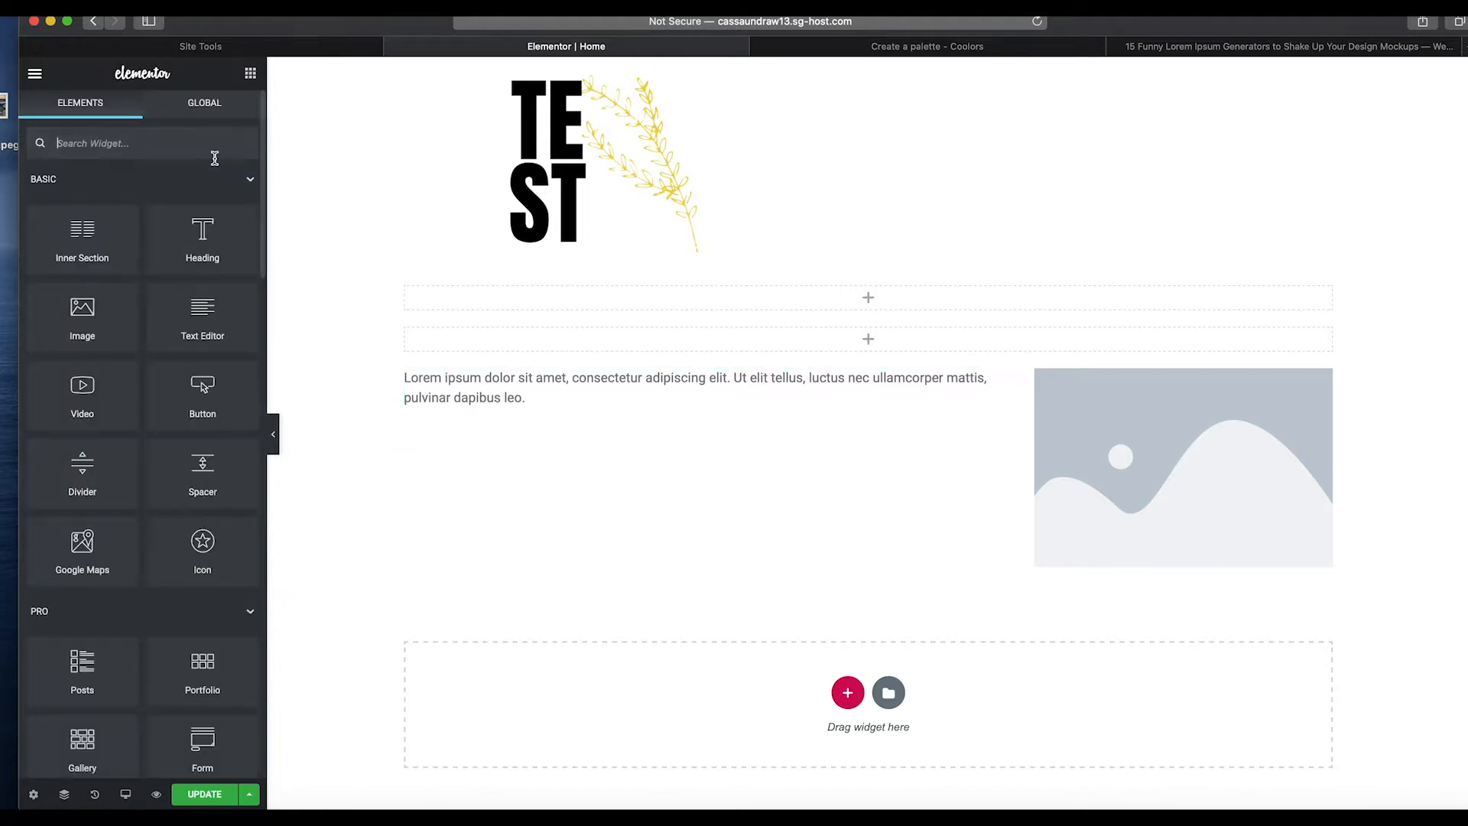
pyautogui.moveTo(126, 344); pyautogui.dragTo(786, 345)
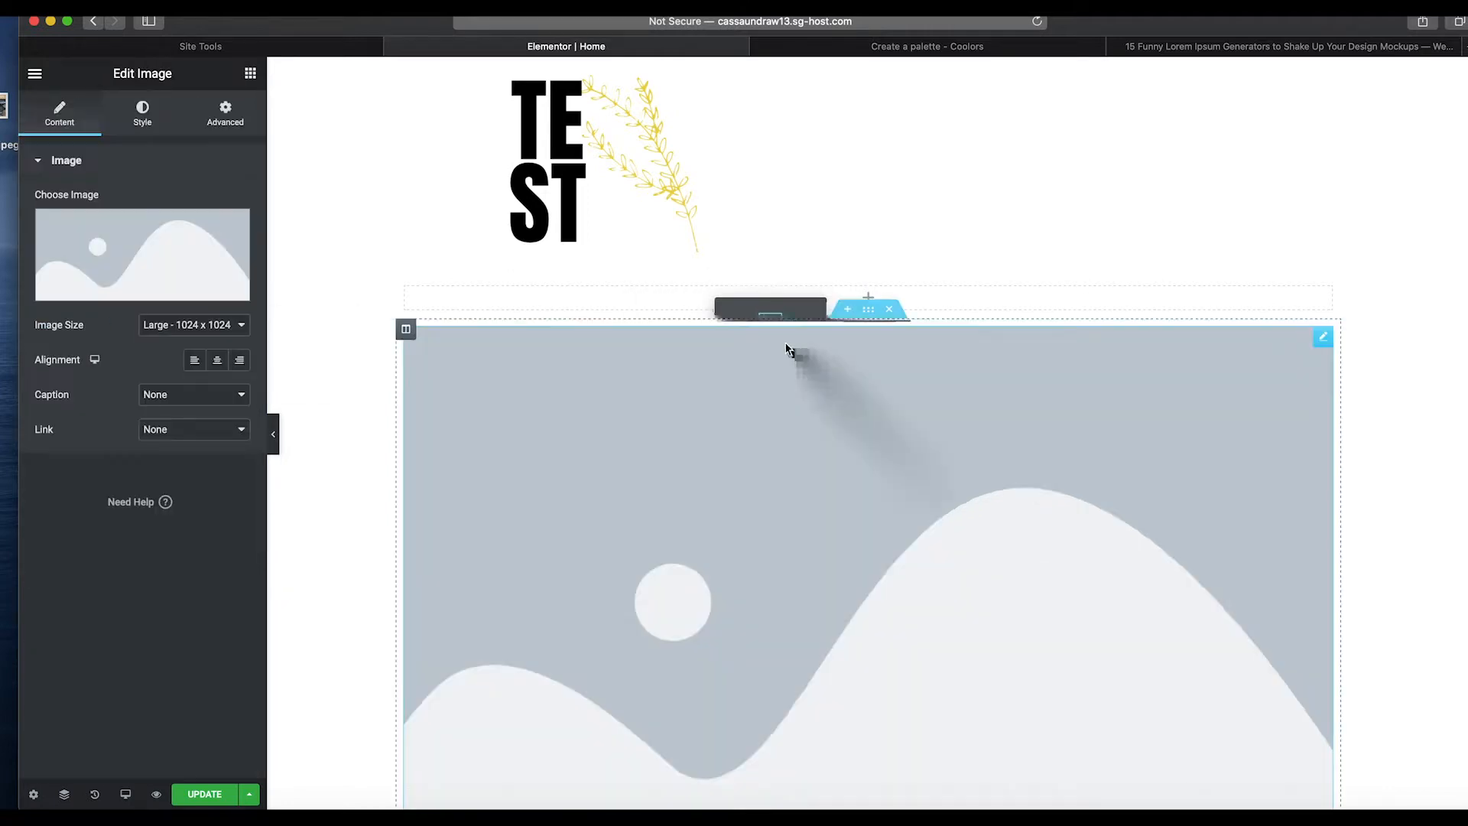
# Add a Heading widget below the large image in the same section.
pyautogui.click(248, 76)
pyautogui.scroll(-5, 529, 274)
pyautogui.scroll(5, 774, 459)
pyautogui.scroll(-5, 528, 289)
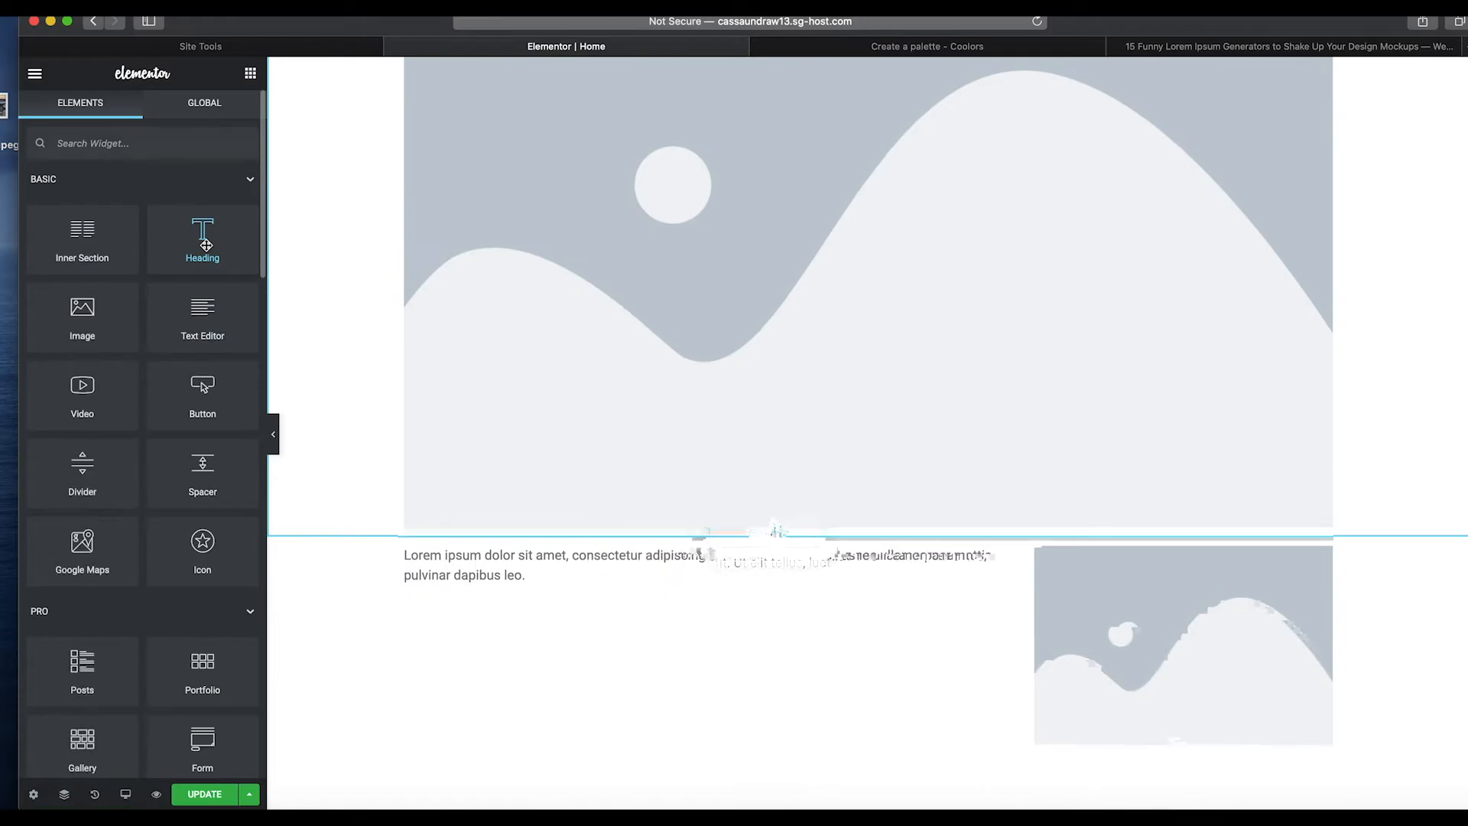
pyautogui.moveTo(207, 244); pyautogui.dragTo(772, 525)
pyautogui.scroll(5, 754, 435)
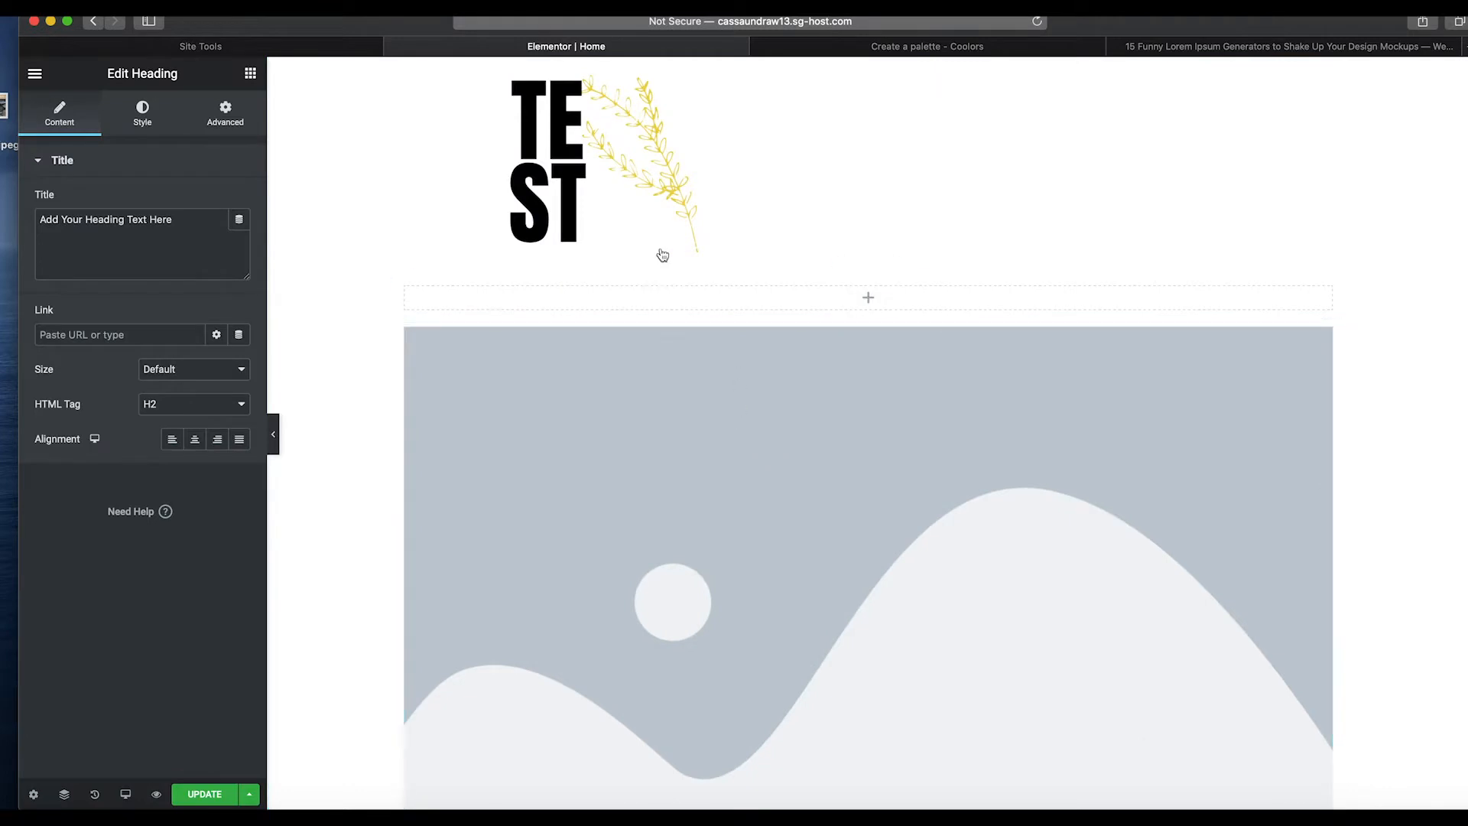
# Search the widgets for nav and place the navigation menu widget in the top section.
pyautogui.click(251, 75)
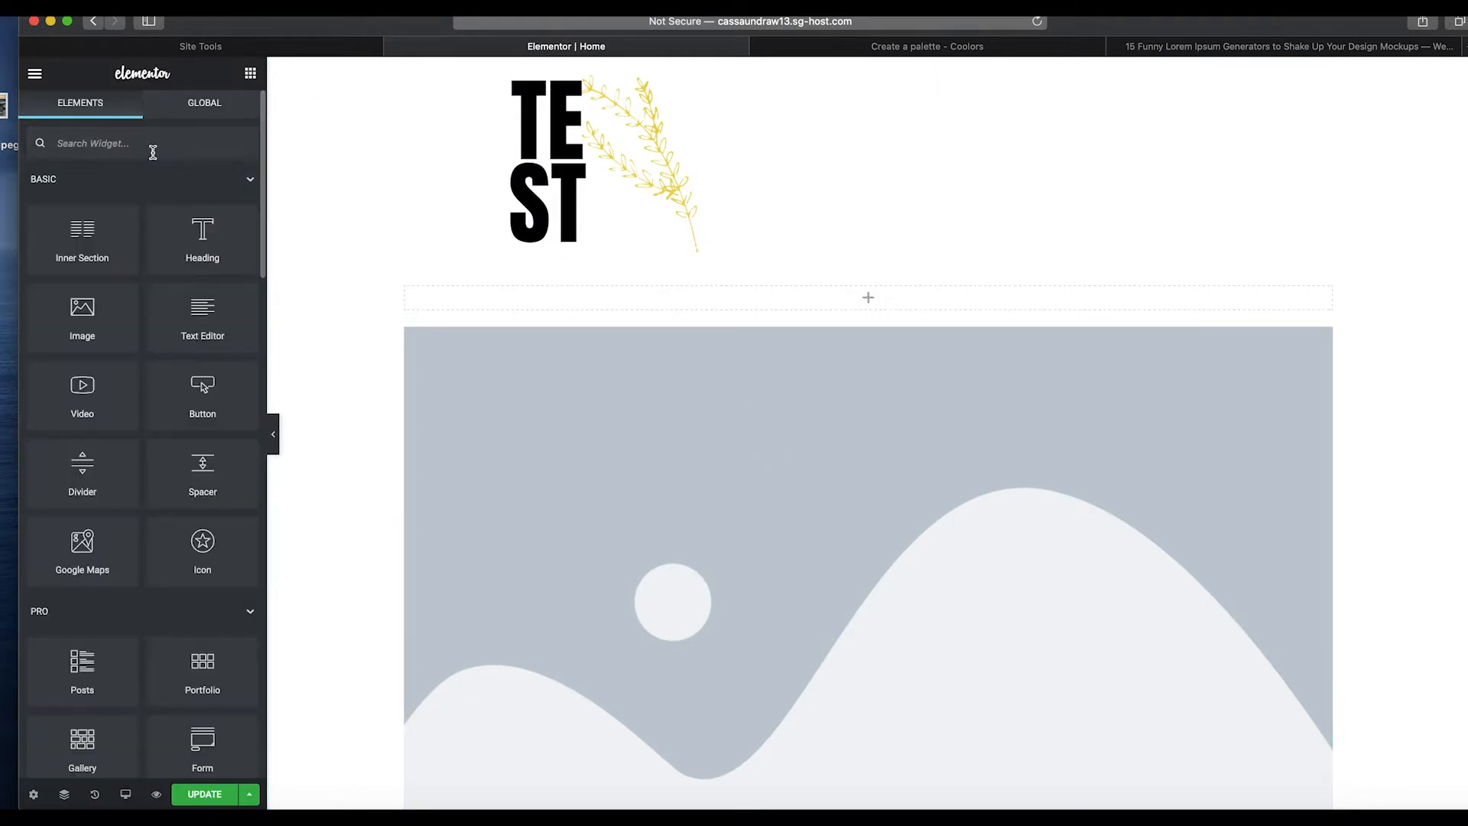
pyautogui.write('nav')
pyautogui.moveTo(203, 201); pyautogui.dragTo(694, 294)
pyautogui.scroll(-5, 695, 398)
pyautogui.scroll(5, 707, 399)
pyautogui.scroll(-5, 649, 321)
# Set the large image to the hanging-vines picture from the media library.
pyautogui.click(604, 249)
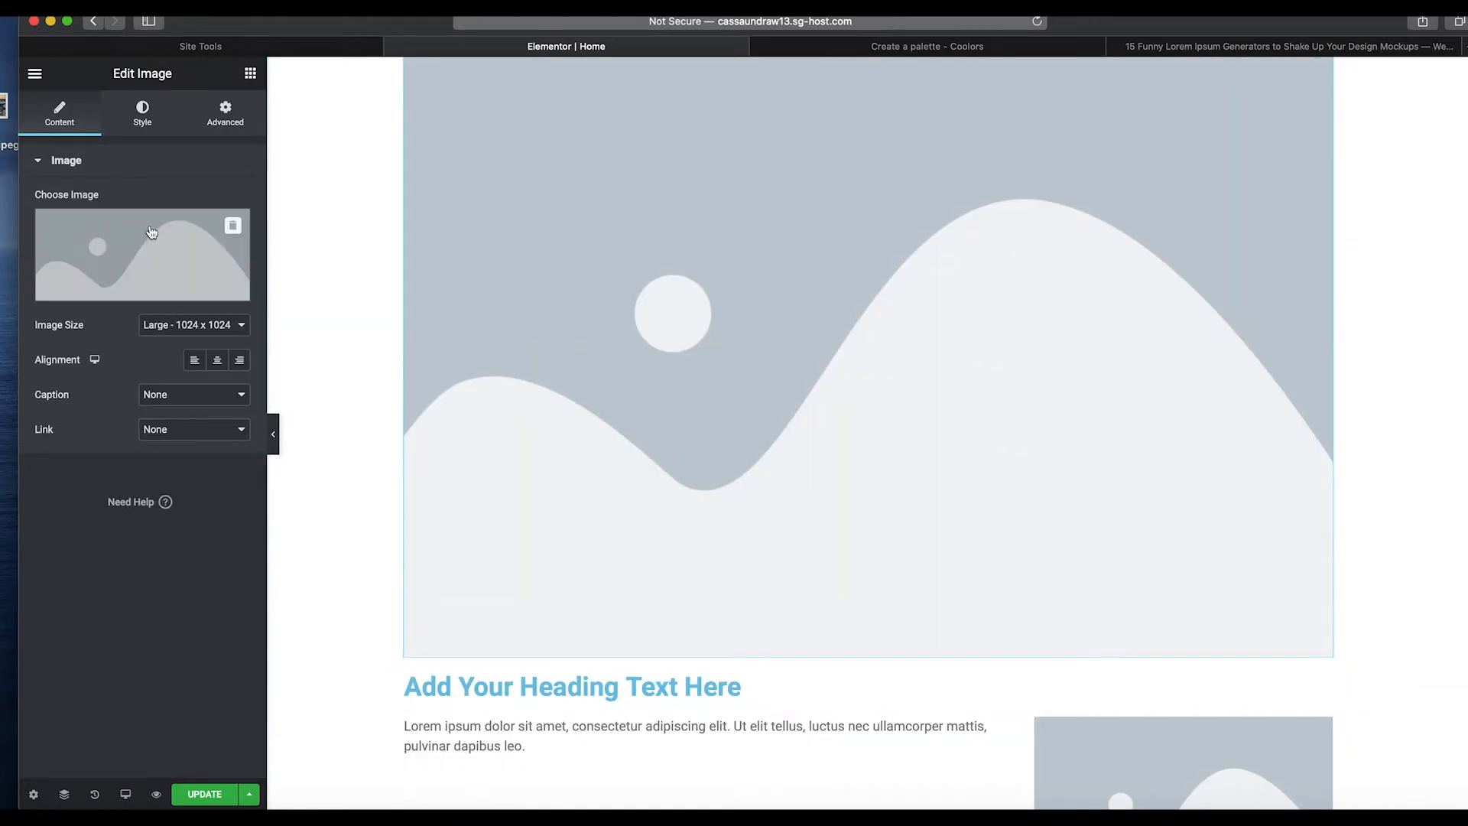
pyautogui.click(238, 228)
pyautogui.click(753, 281)
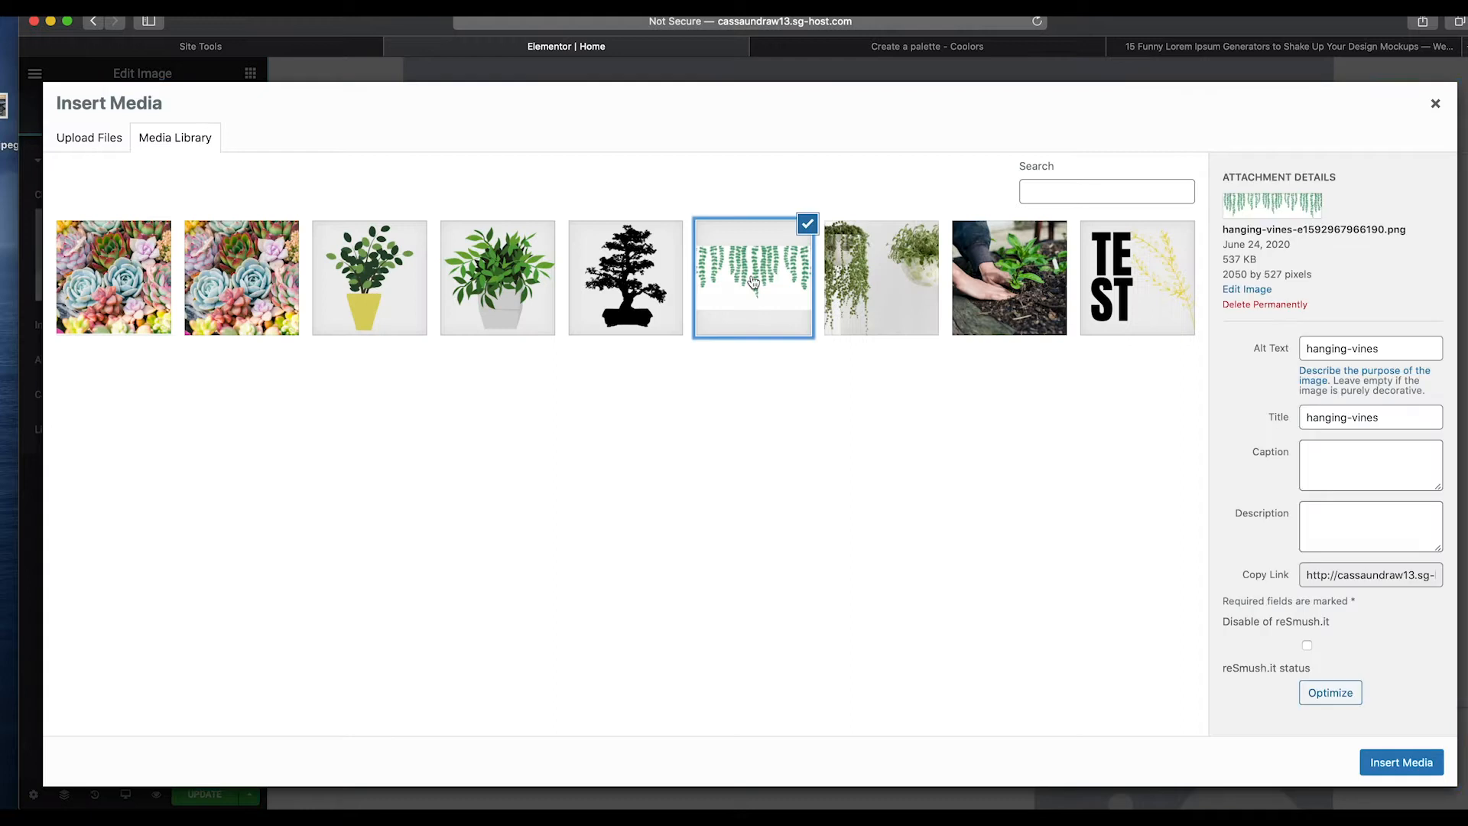
pyautogui.click(752, 281)
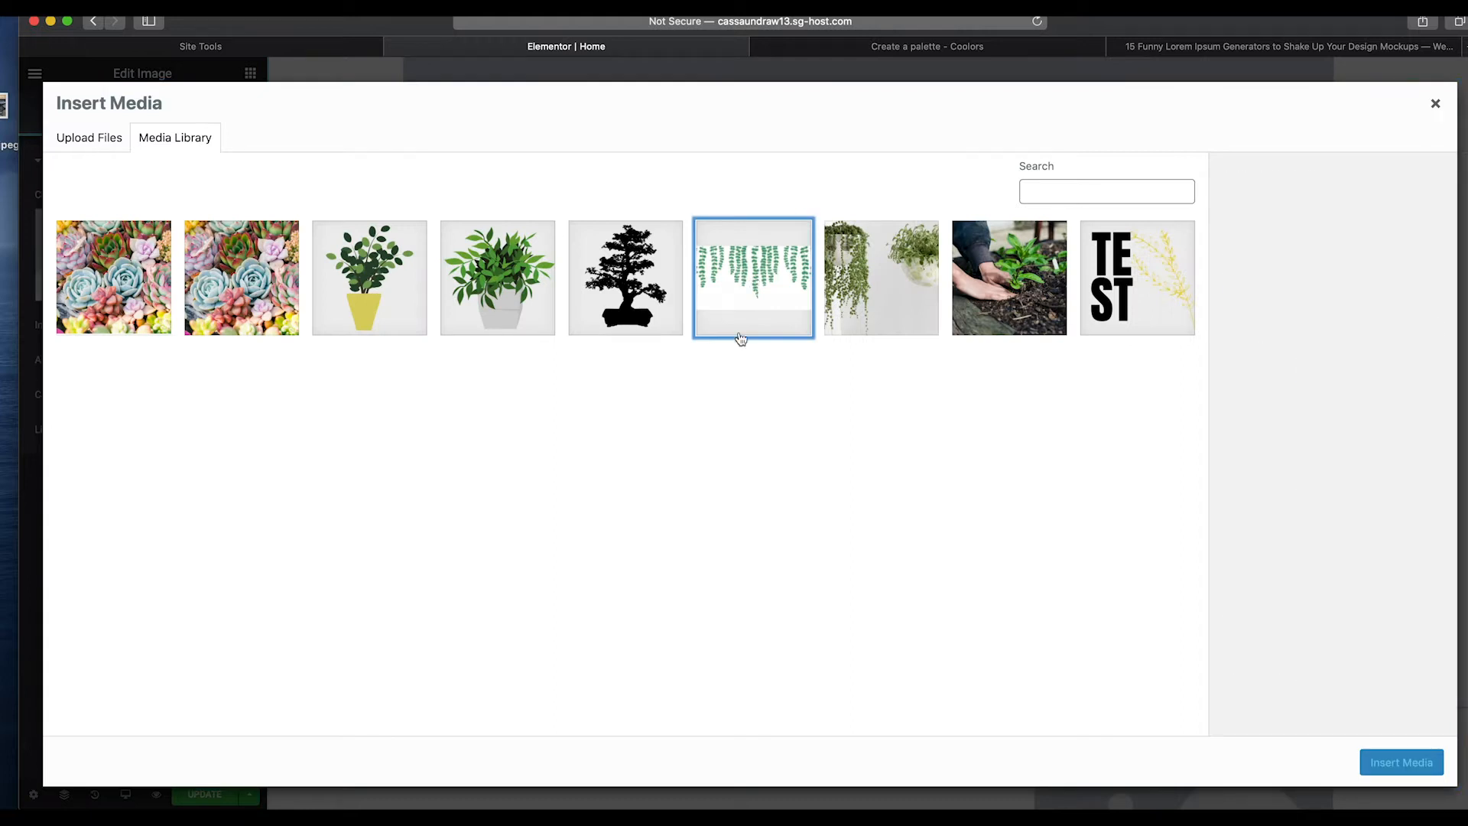
pyautogui.click(731, 285)
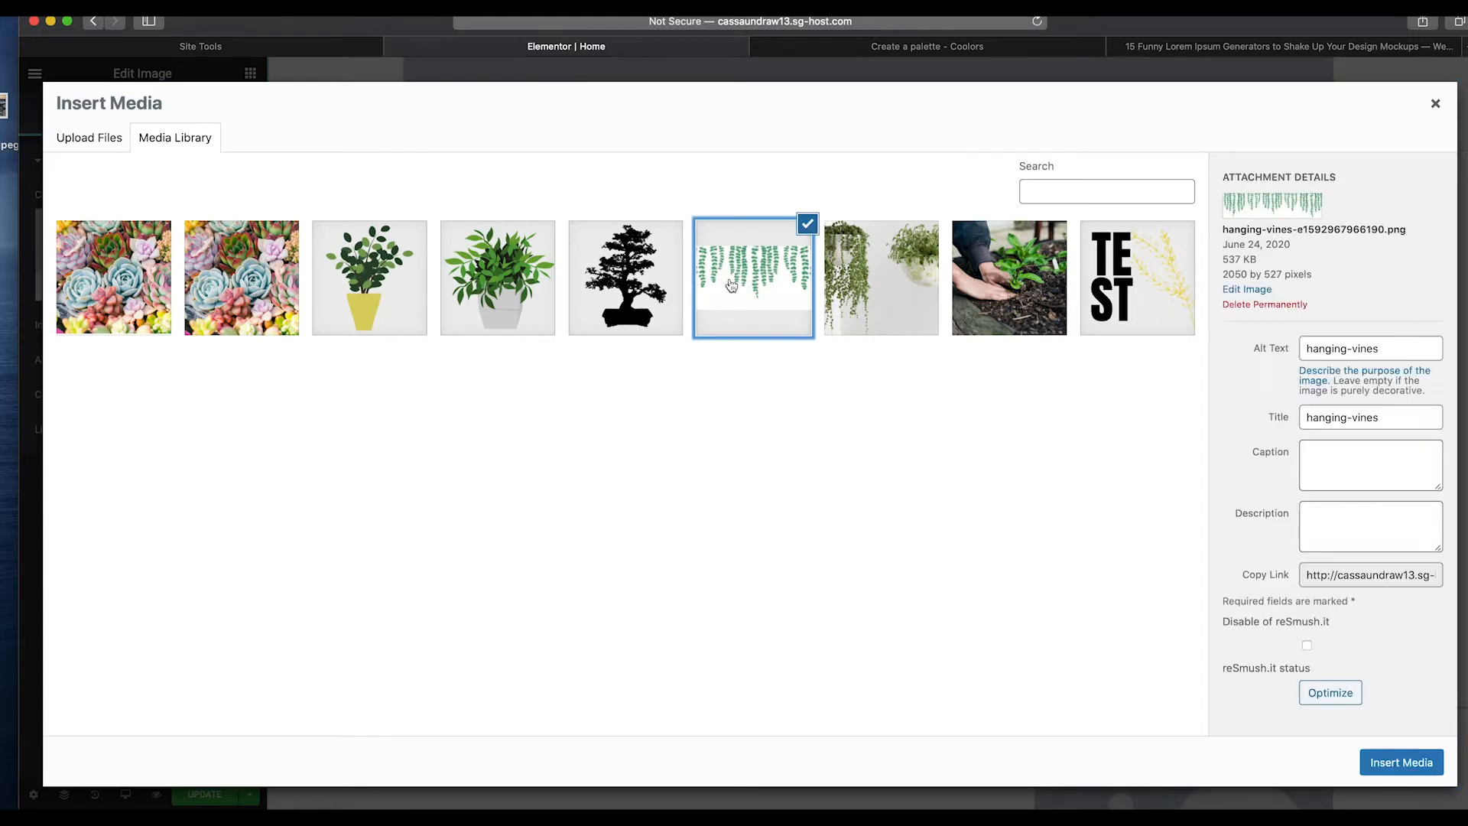
pyautogui.click(1400, 763)
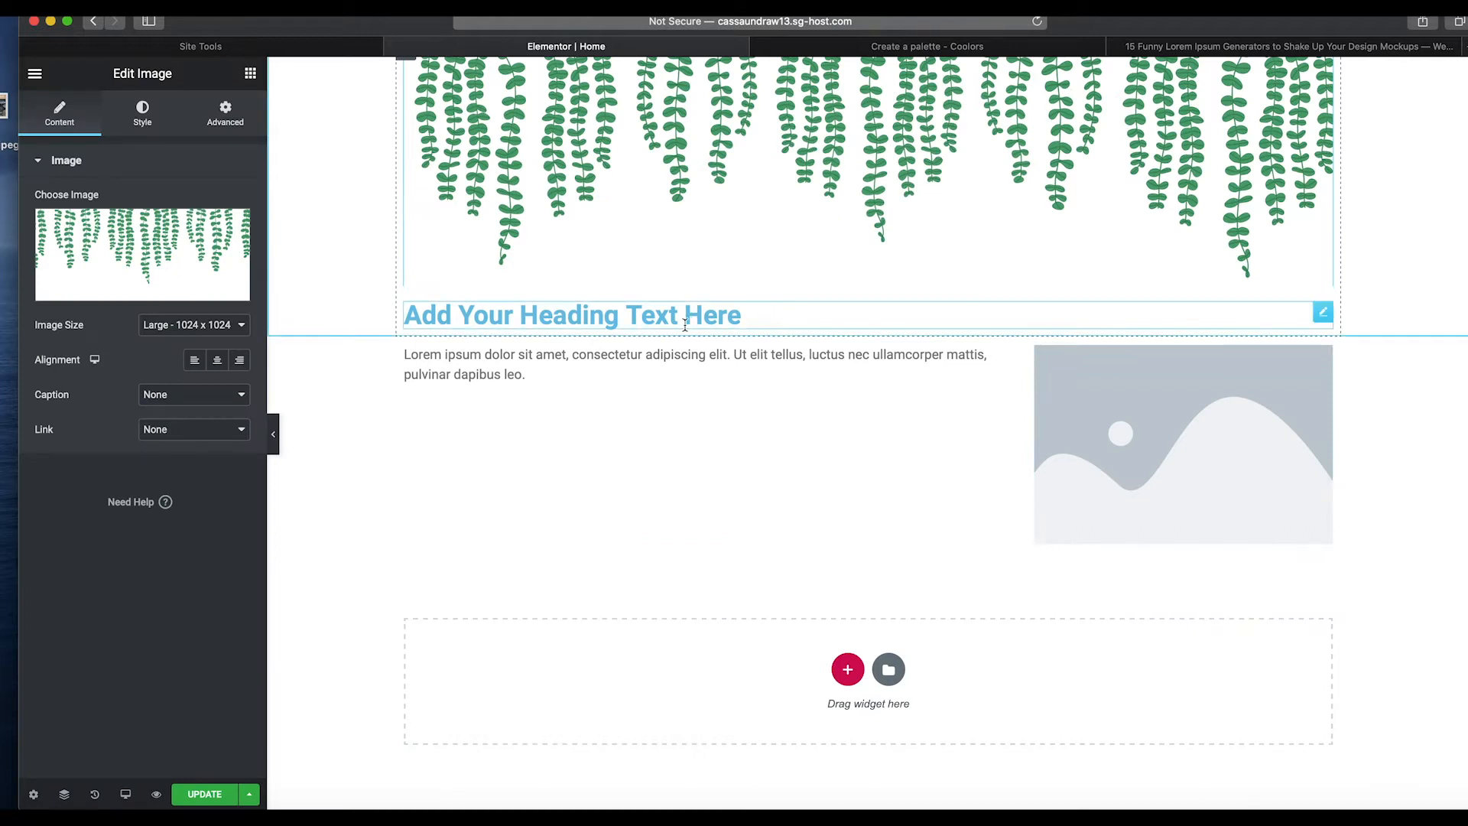
# Change the heading text to "Thank You For Visiting Our Website" and center-align it.
pyautogui.click(644, 316)
pyautogui.tripleClick(643, 316)
pyautogui.write('T')
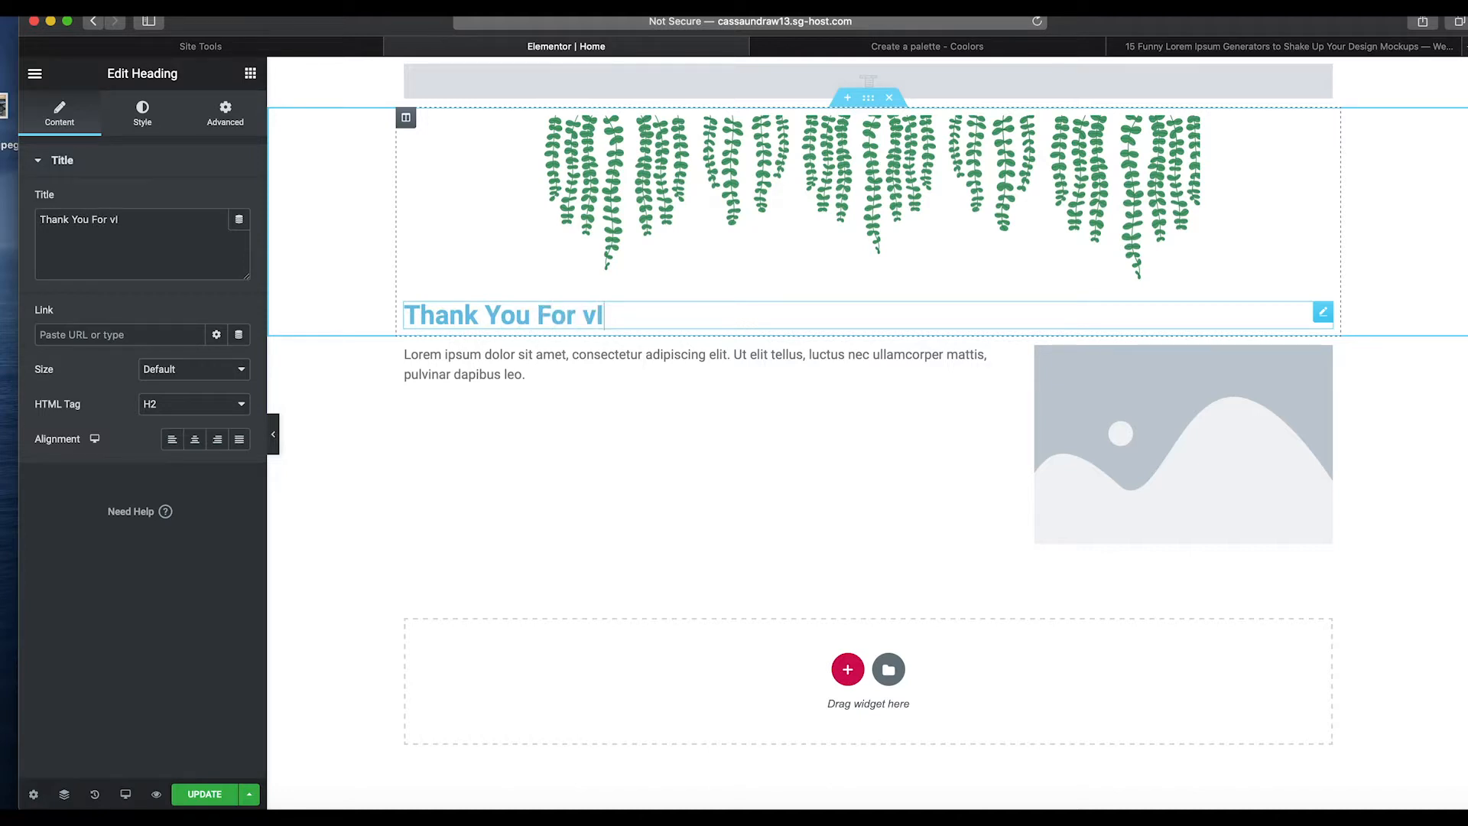
pyautogui.write('hank You For Visiting')
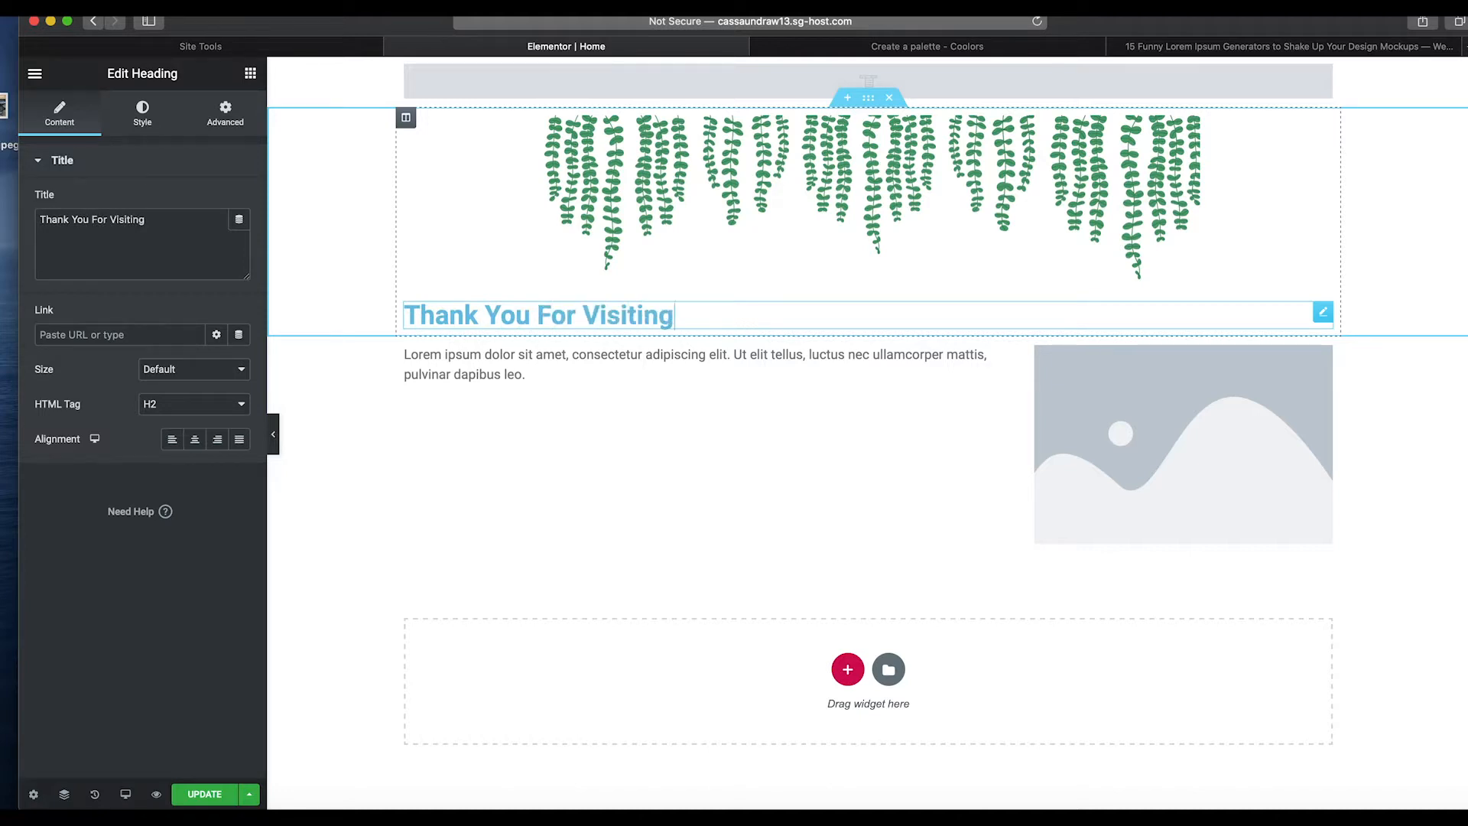
pyautogui.write(' Our Website')
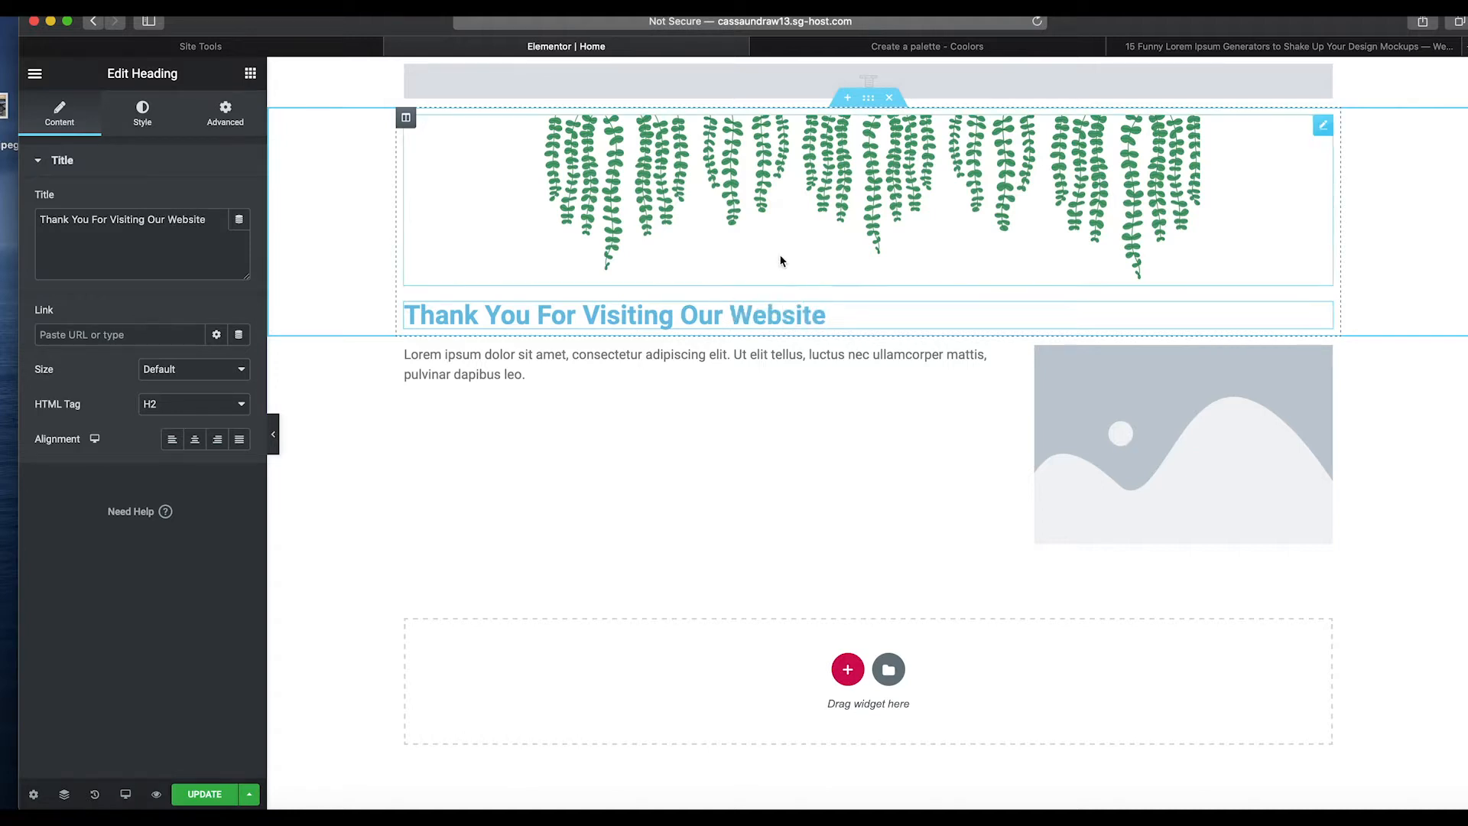
pyautogui.click(195, 438)
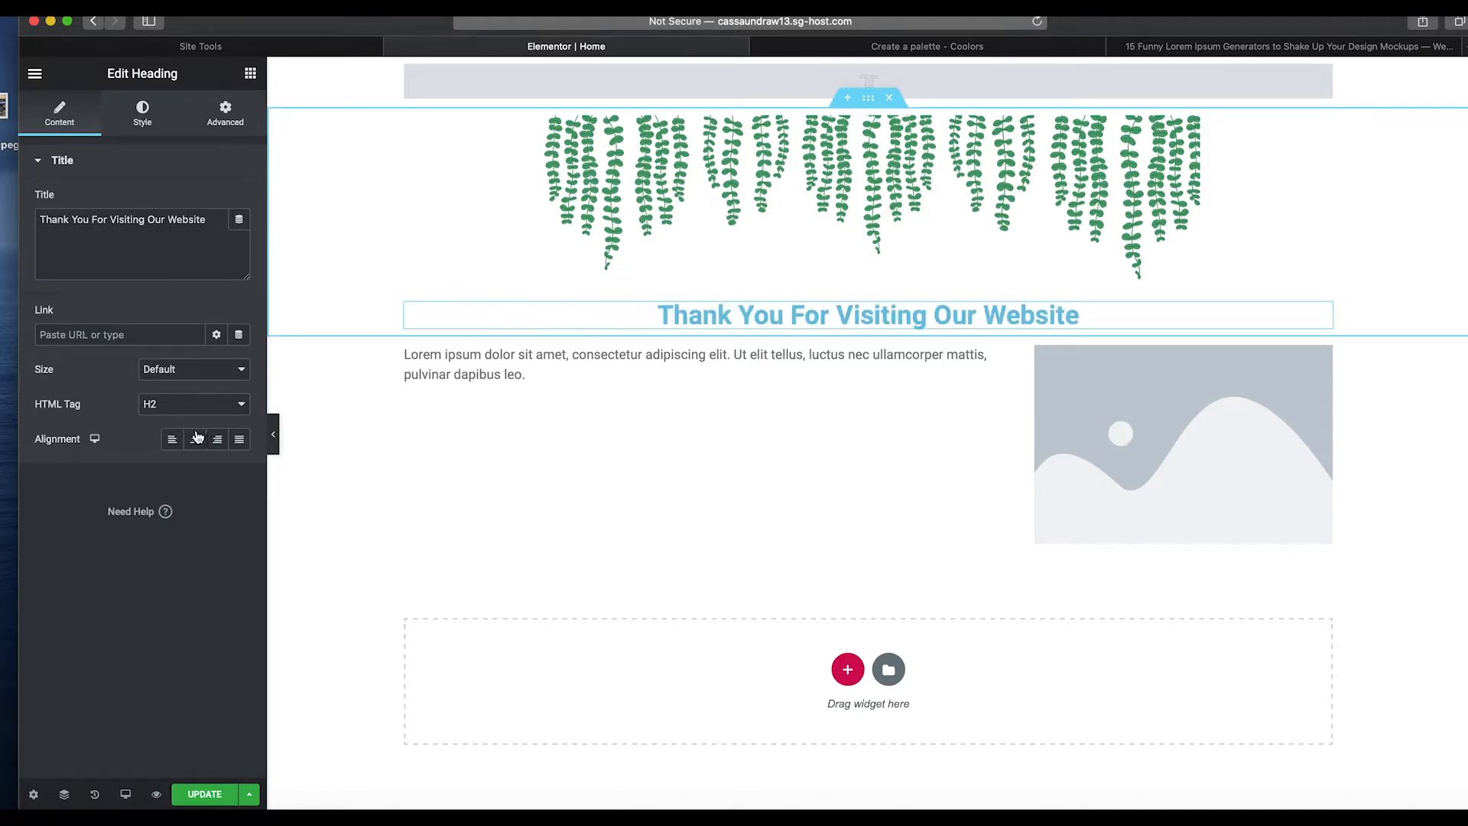
# Set the heading's typography font family to Clicker Script.
pyautogui.click(144, 112)
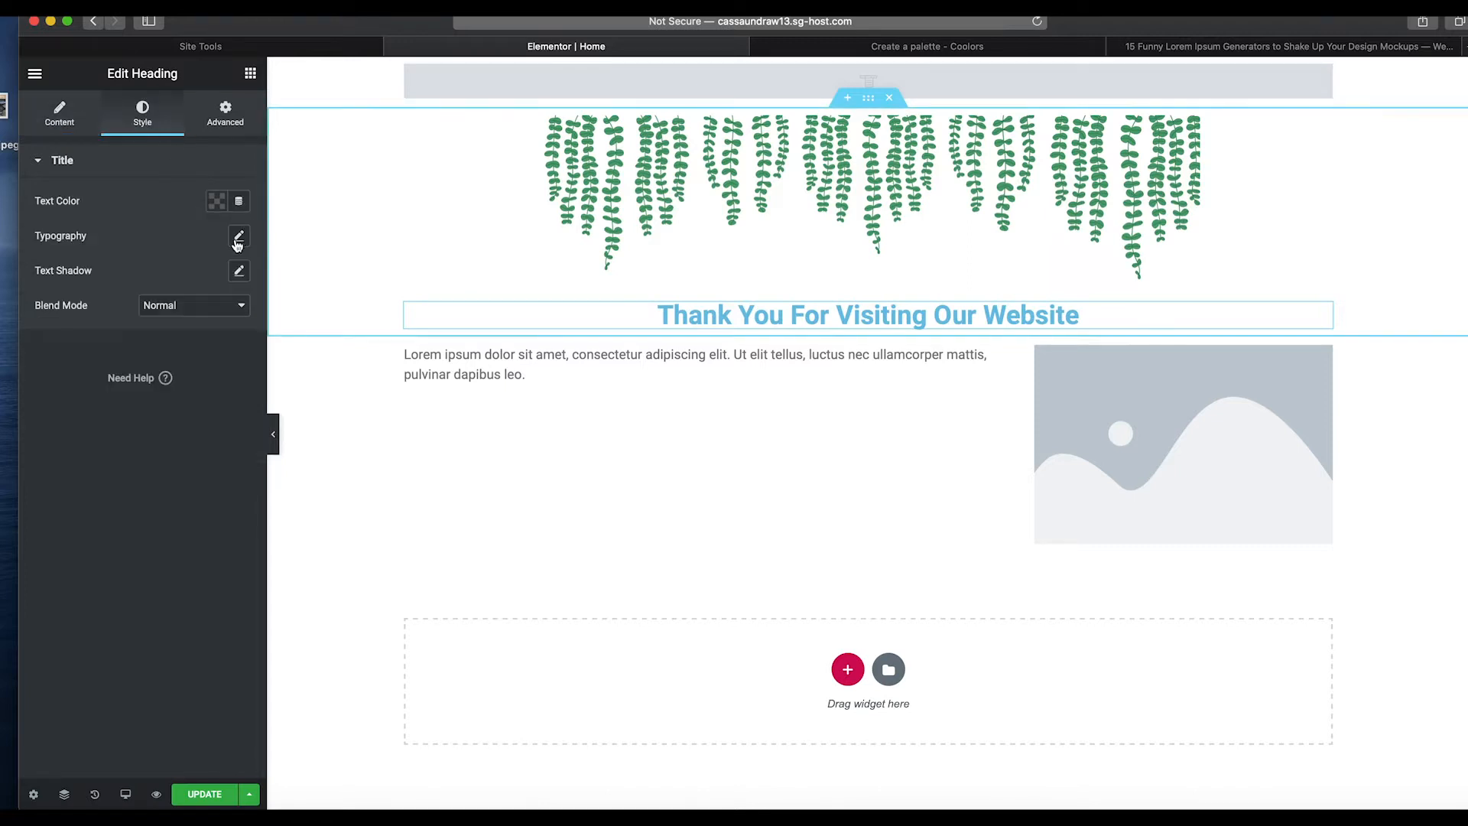
pyautogui.click(238, 239)
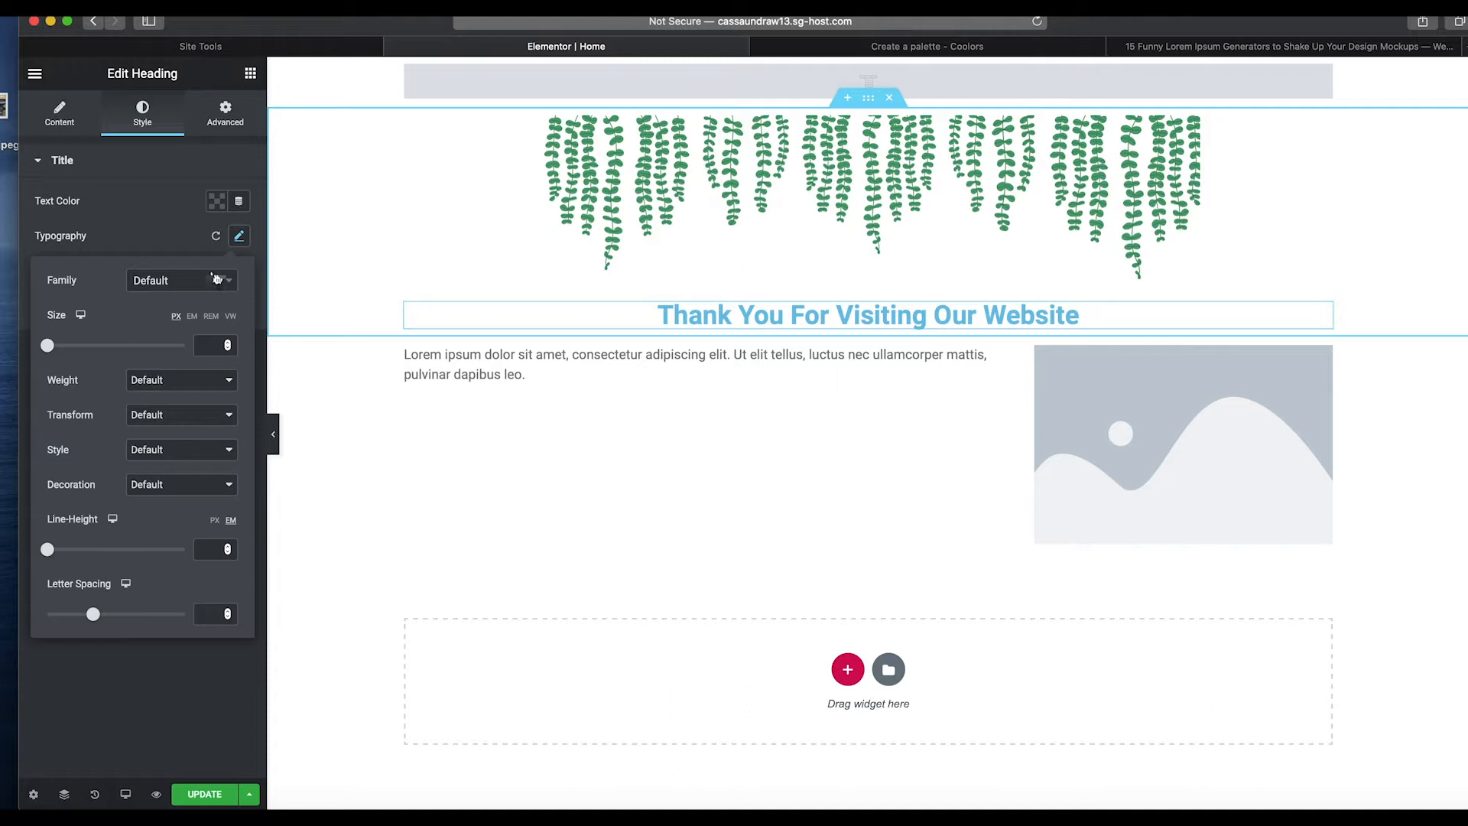
pyautogui.click(173, 277)
pyautogui.click(173, 277)
pyautogui.click(193, 293)
pyautogui.scroll(-5, 179, 411)
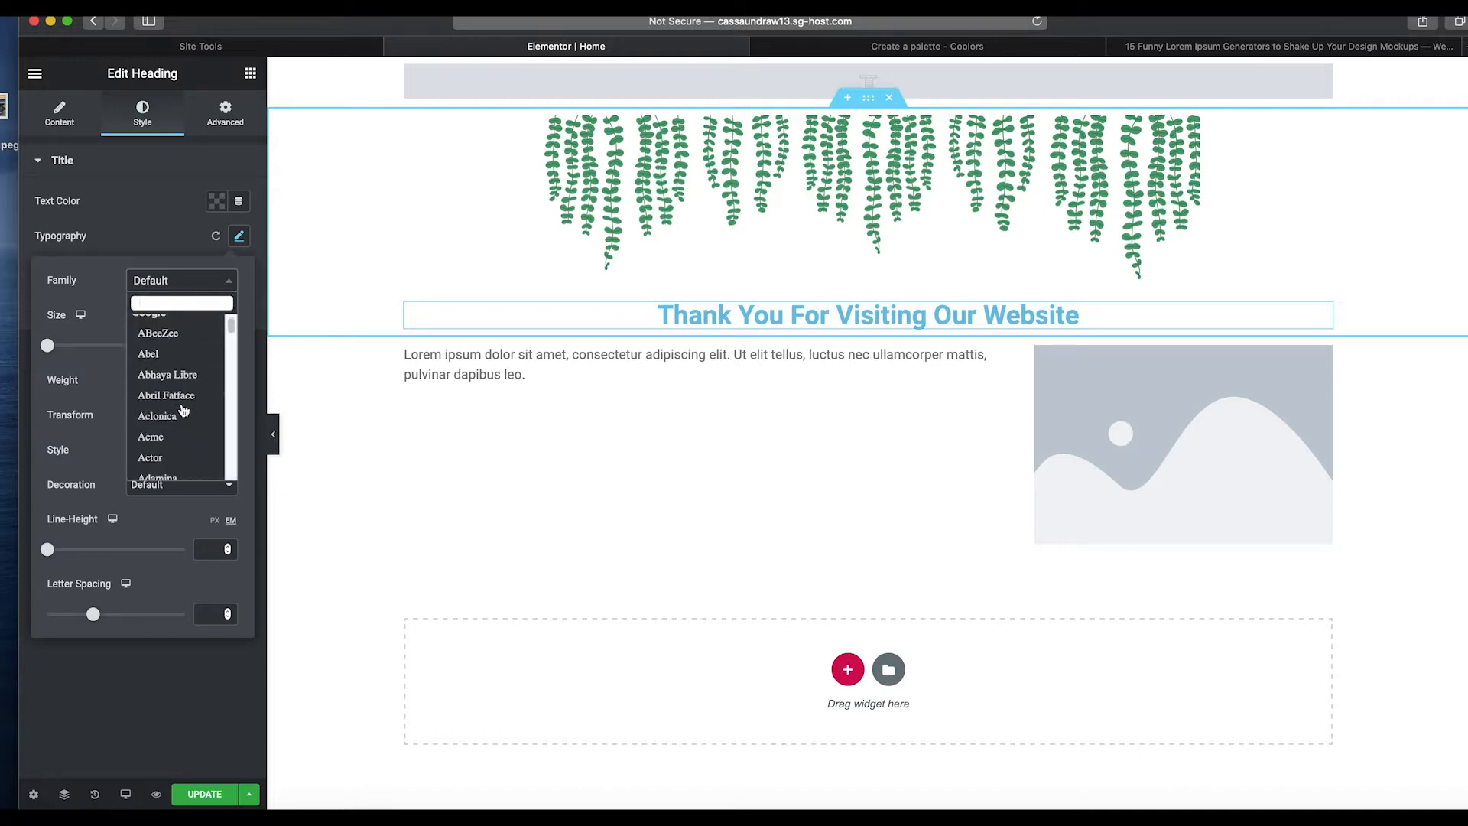
pyautogui.scroll(-8, 184, 412)
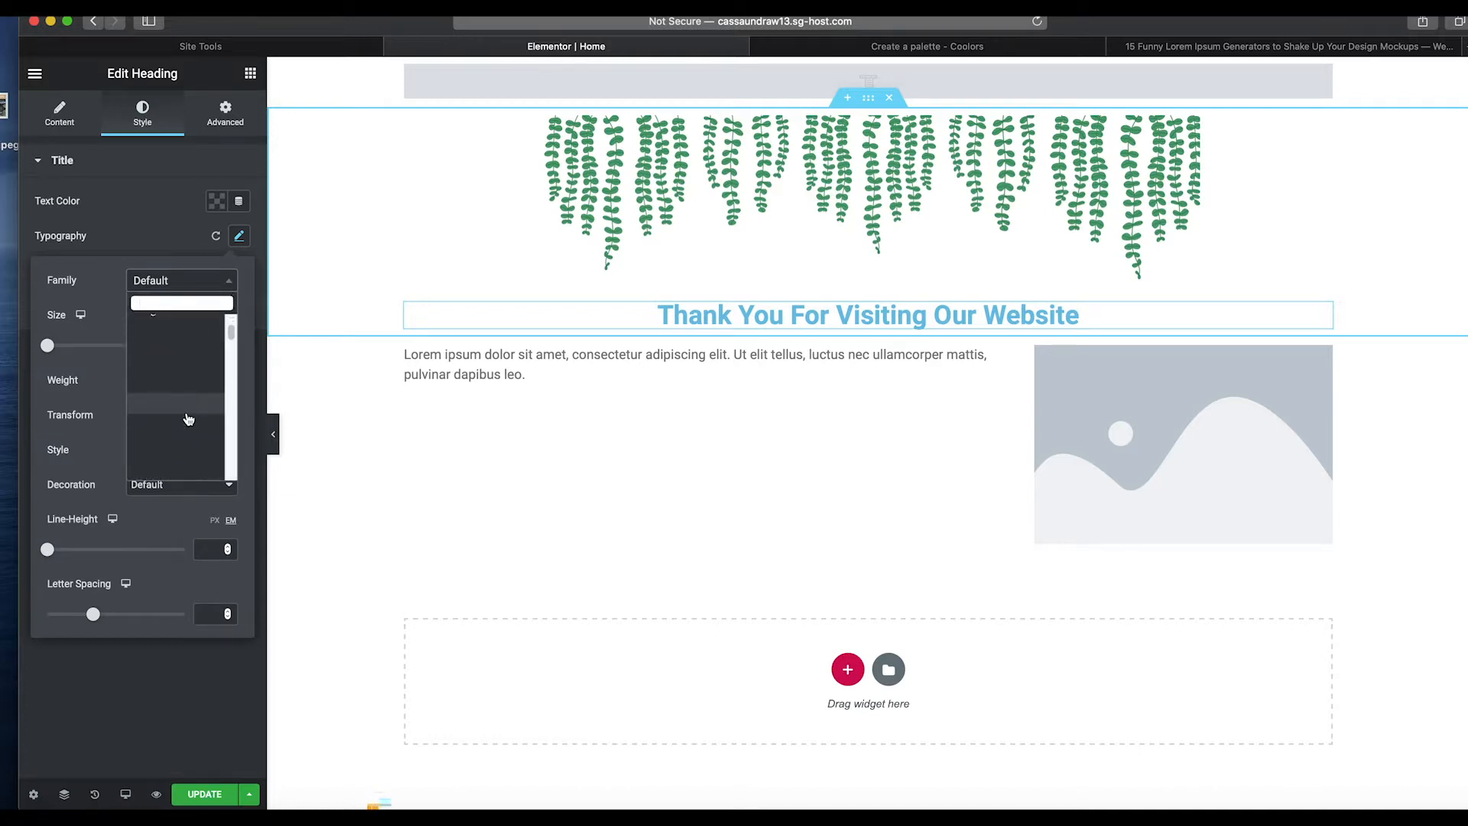
pyautogui.scroll(-10, 181, 434)
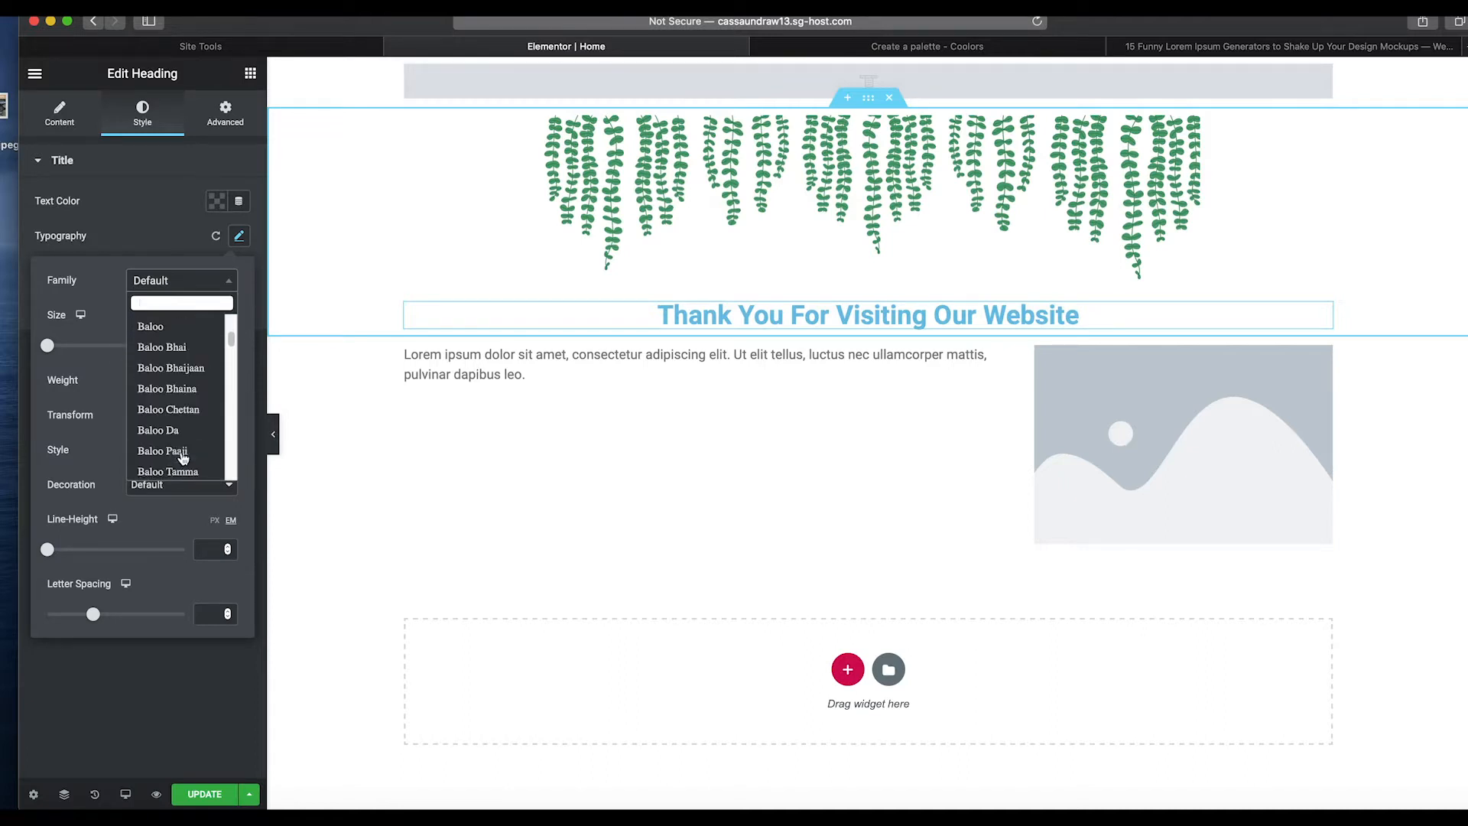
pyautogui.scroll(-6, 190, 455)
pyautogui.scroll(-8, 196, 453)
pyautogui.scroll(3, 193, 440)
pyautogui.scroll(3, 189, 420)
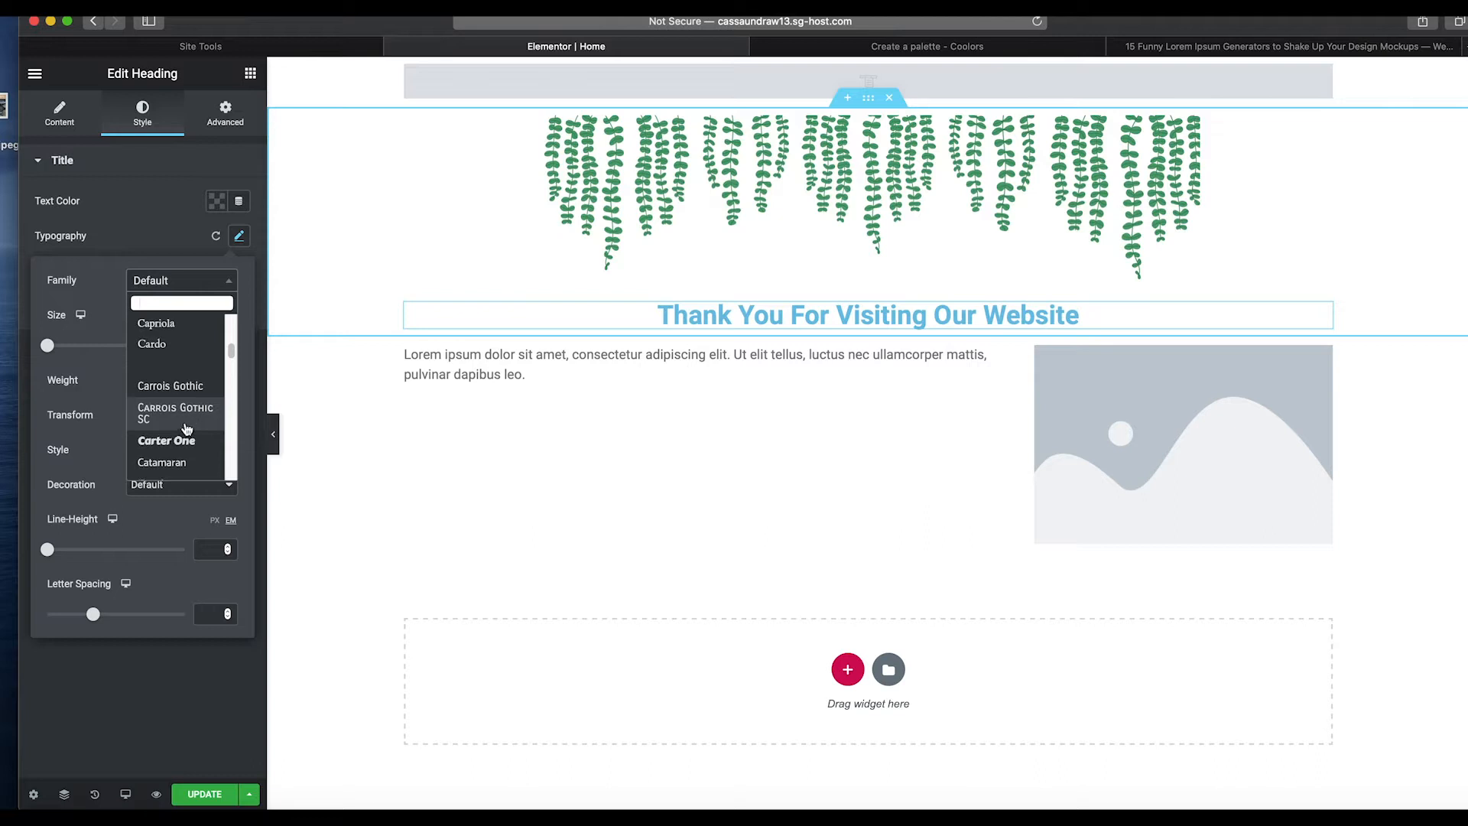
pyautogui.scroll(-8, 186, 429)
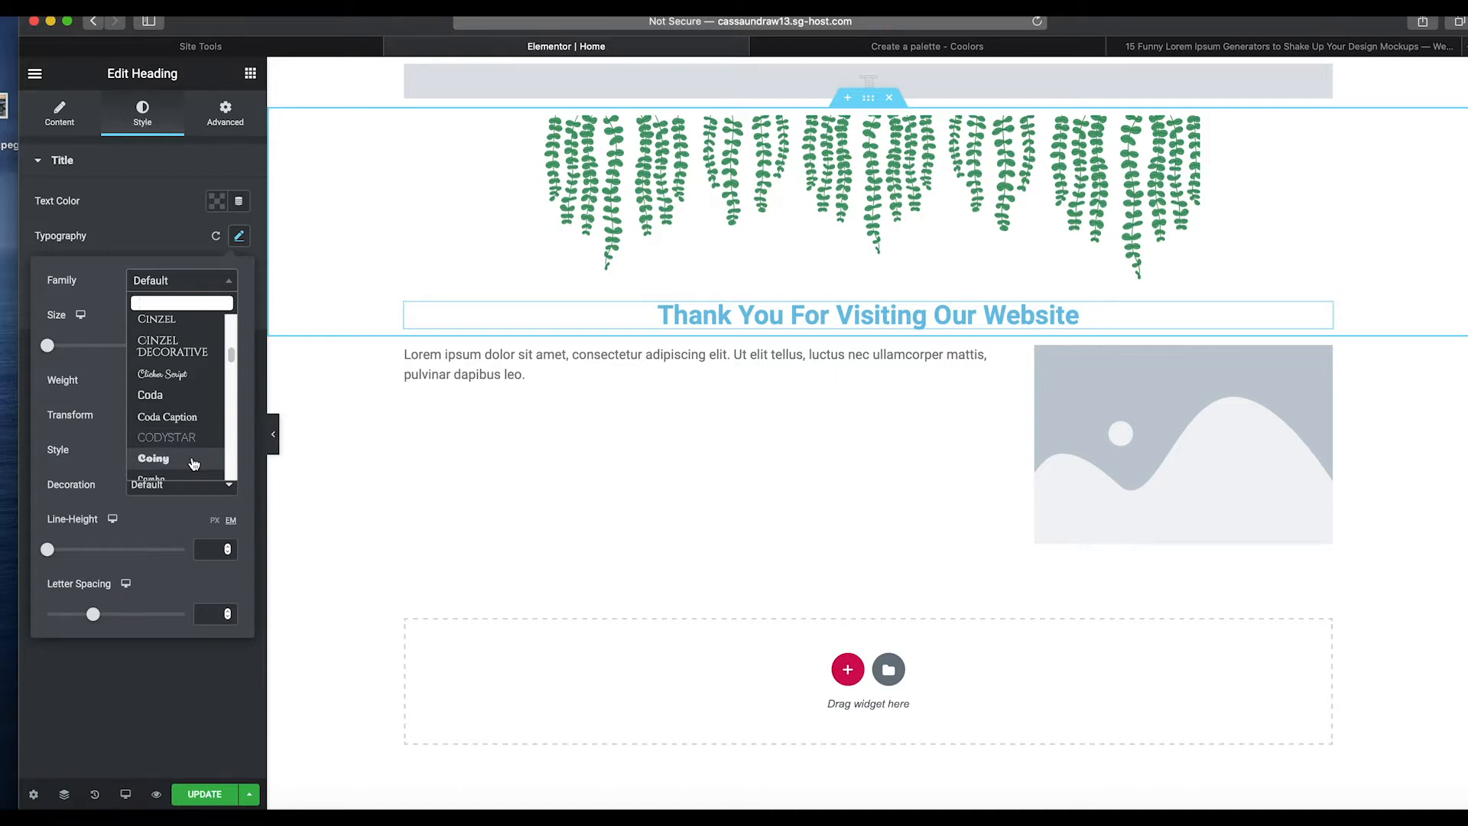
pyautogui.click(177, 374)
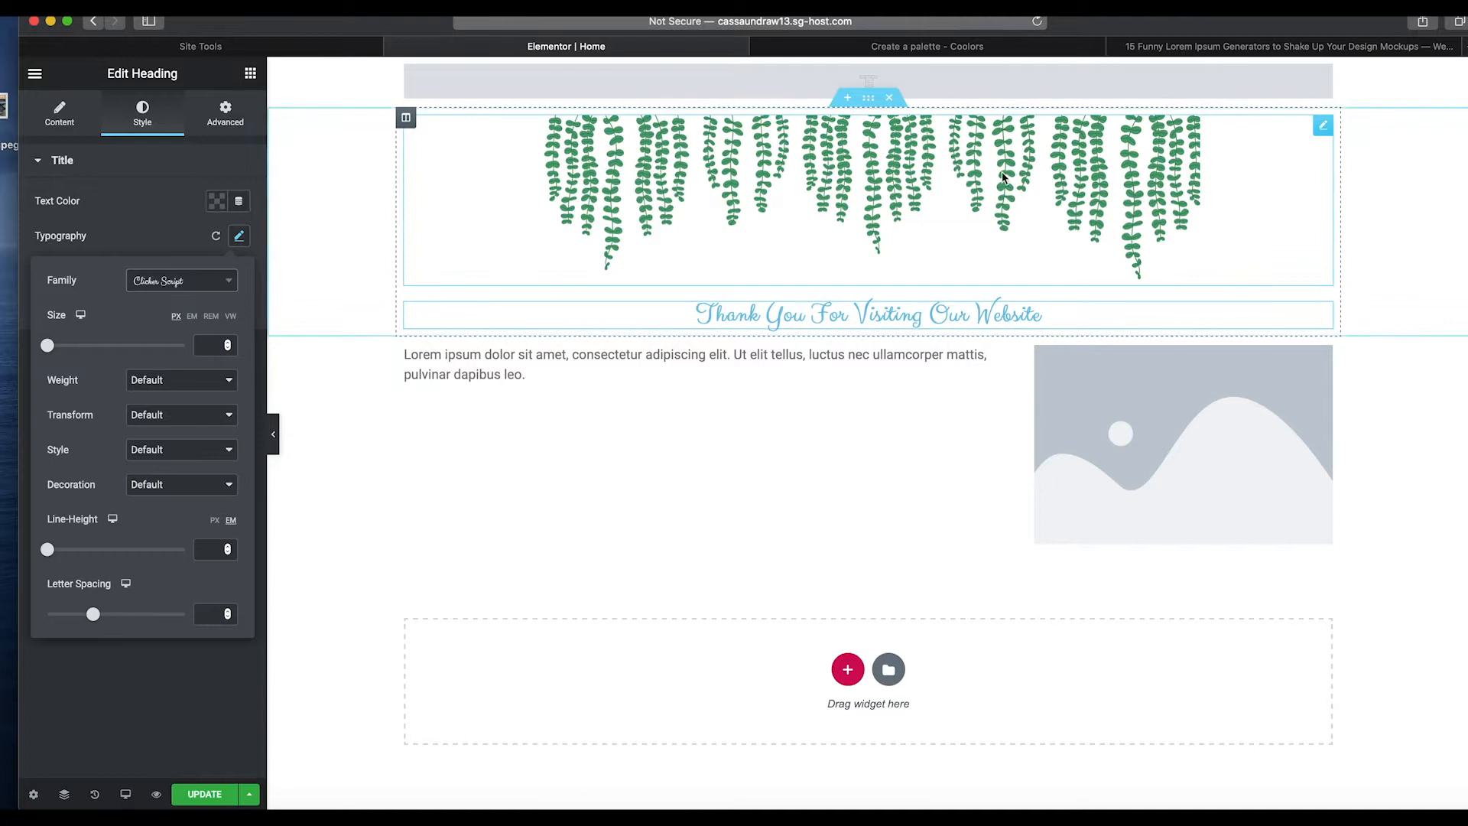
# Copy the Laurel Green hex code ADC698 from the Coolors palette tab and return to the editor.
pyautogui.click(921, 48)
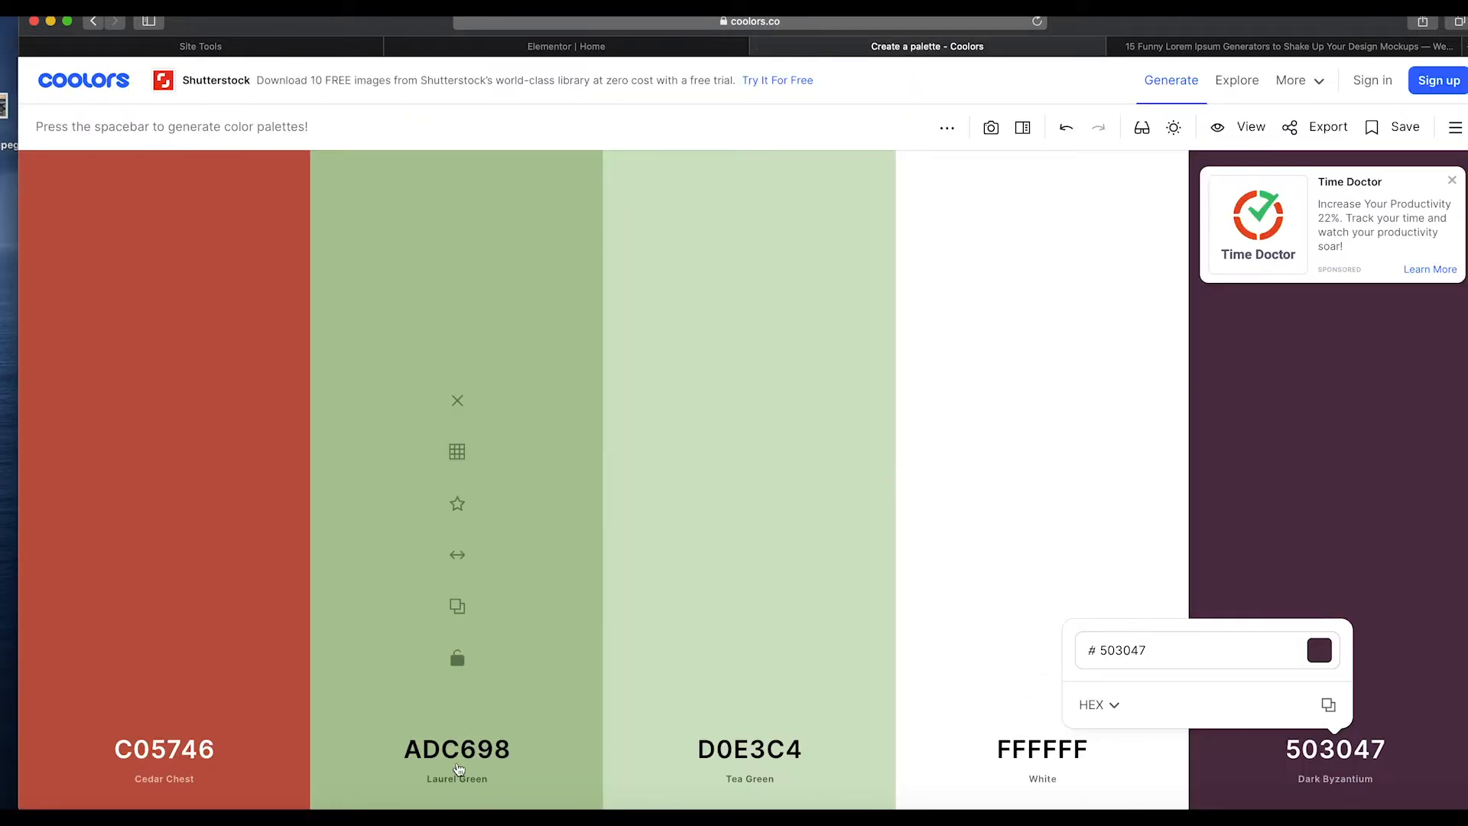
pyautogui.click(458, 764)
pyautogui.click(578, 703)
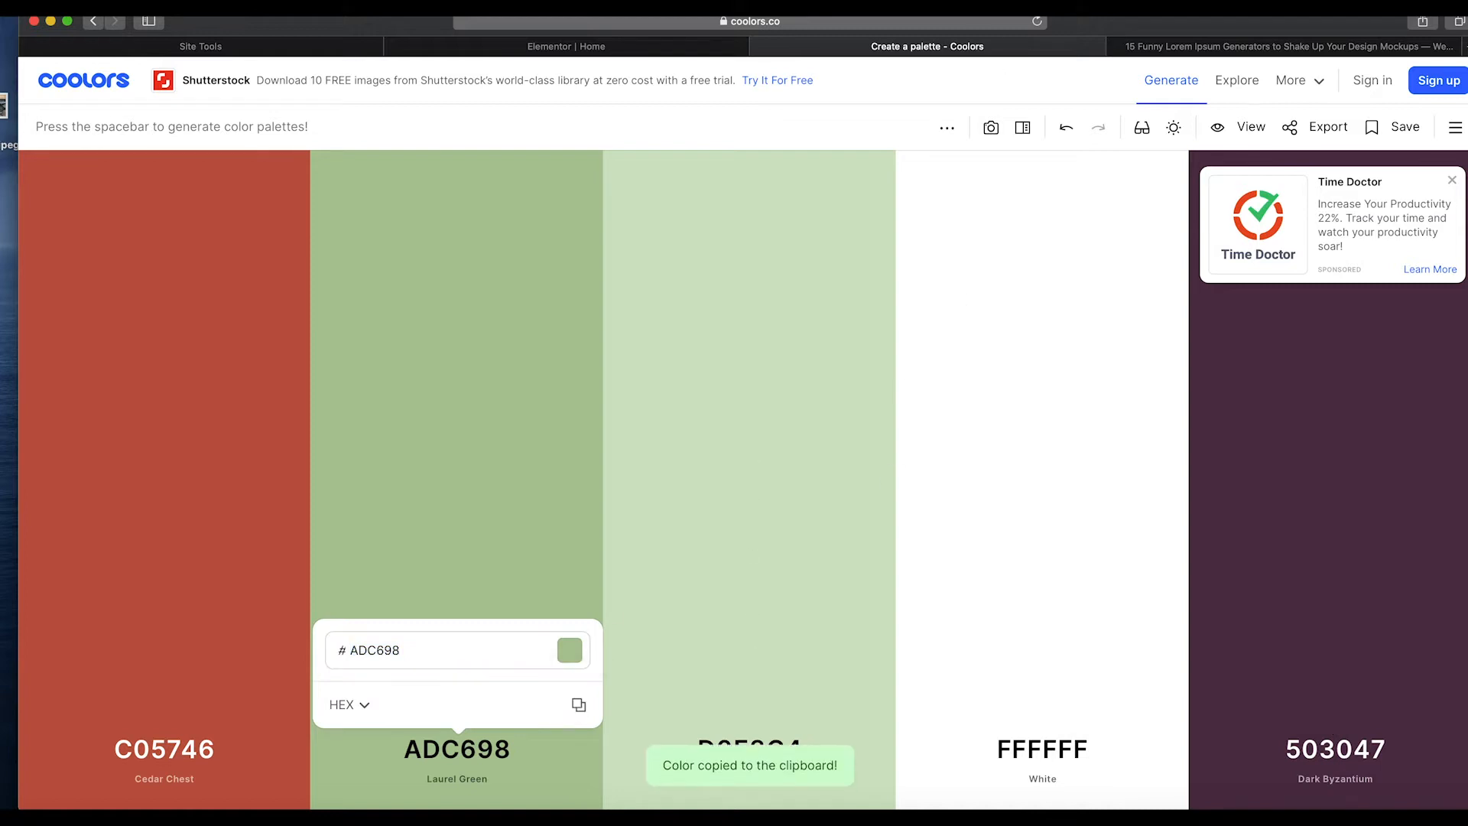
pyautogui.click(660, 49)
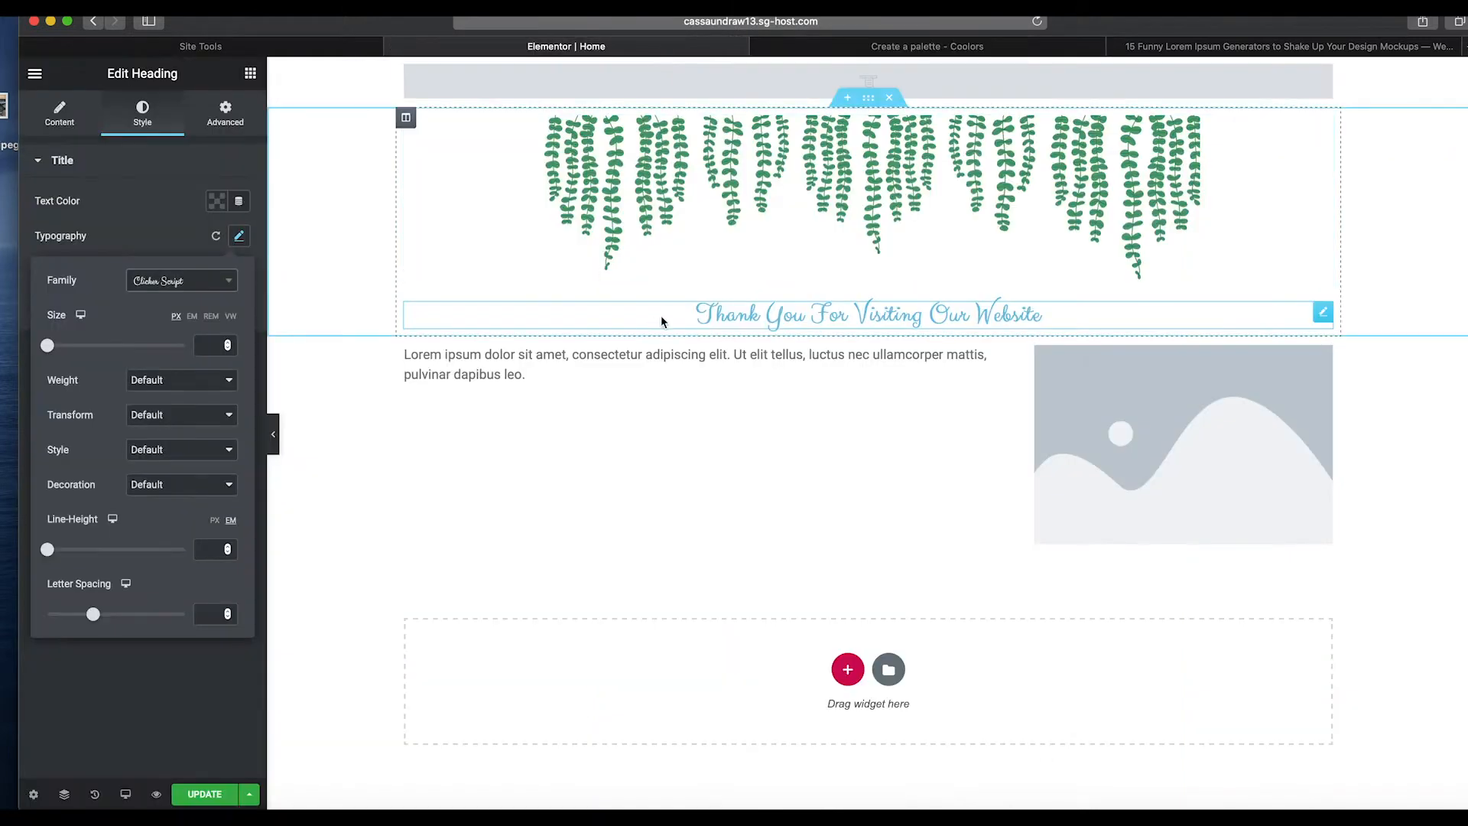
# Set the heading's text color to adc698 and save it as a color swatch.
pyautogui.click(734, 315)
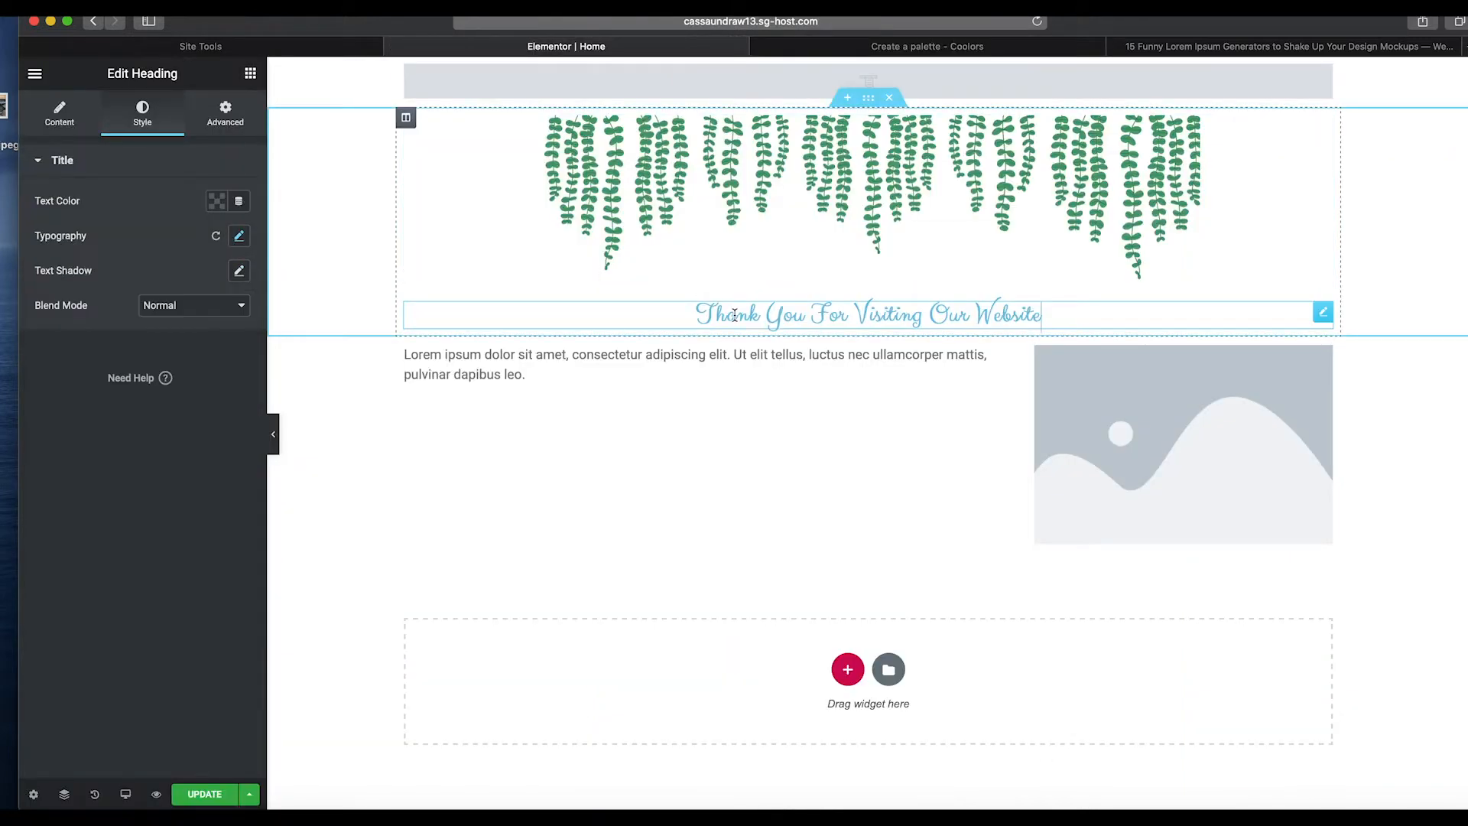
pyautogui.click(216, 200)
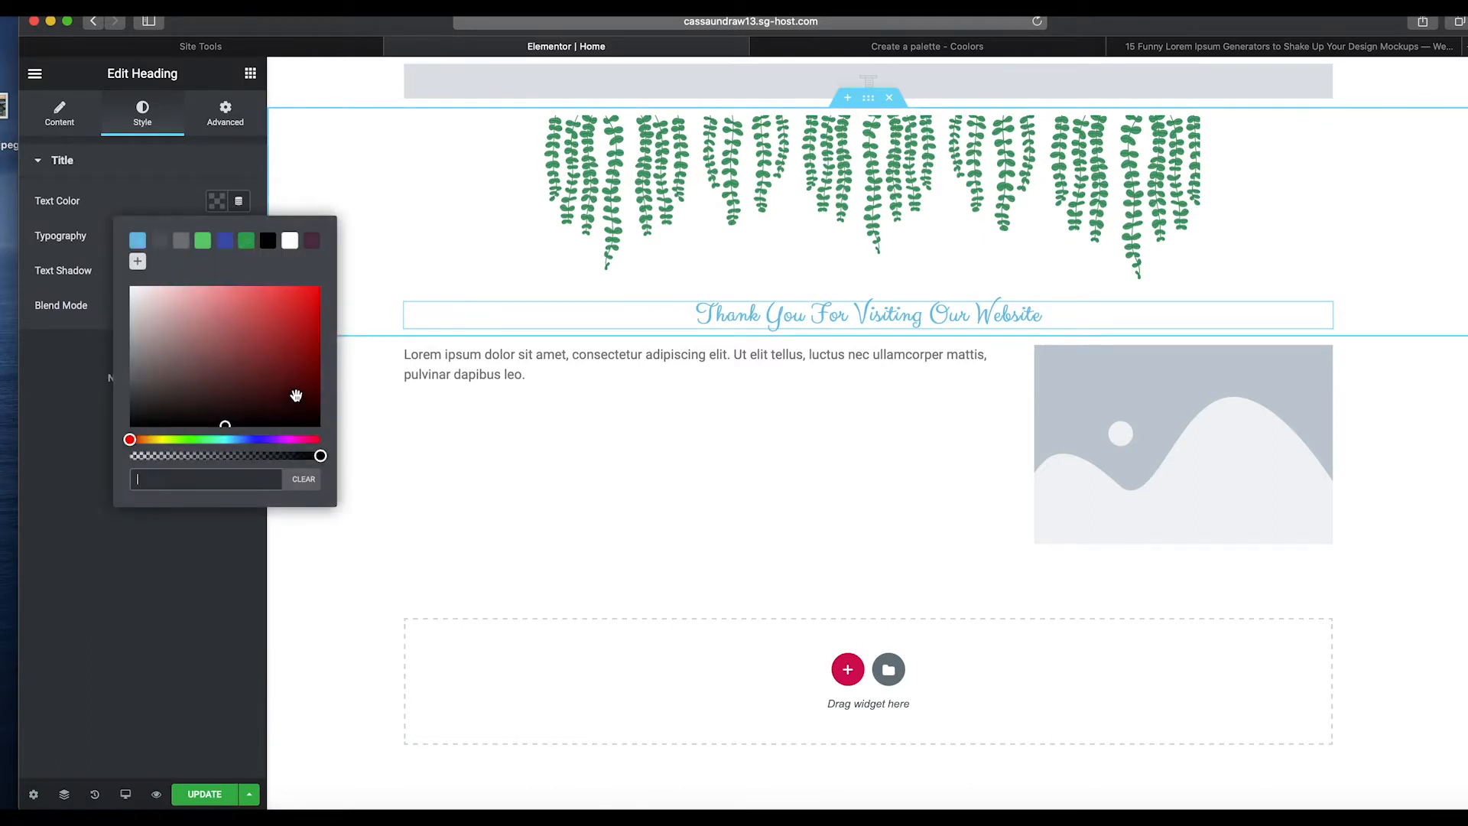
pyautogui.press('super+v')
pyautogui.click(138, 263)
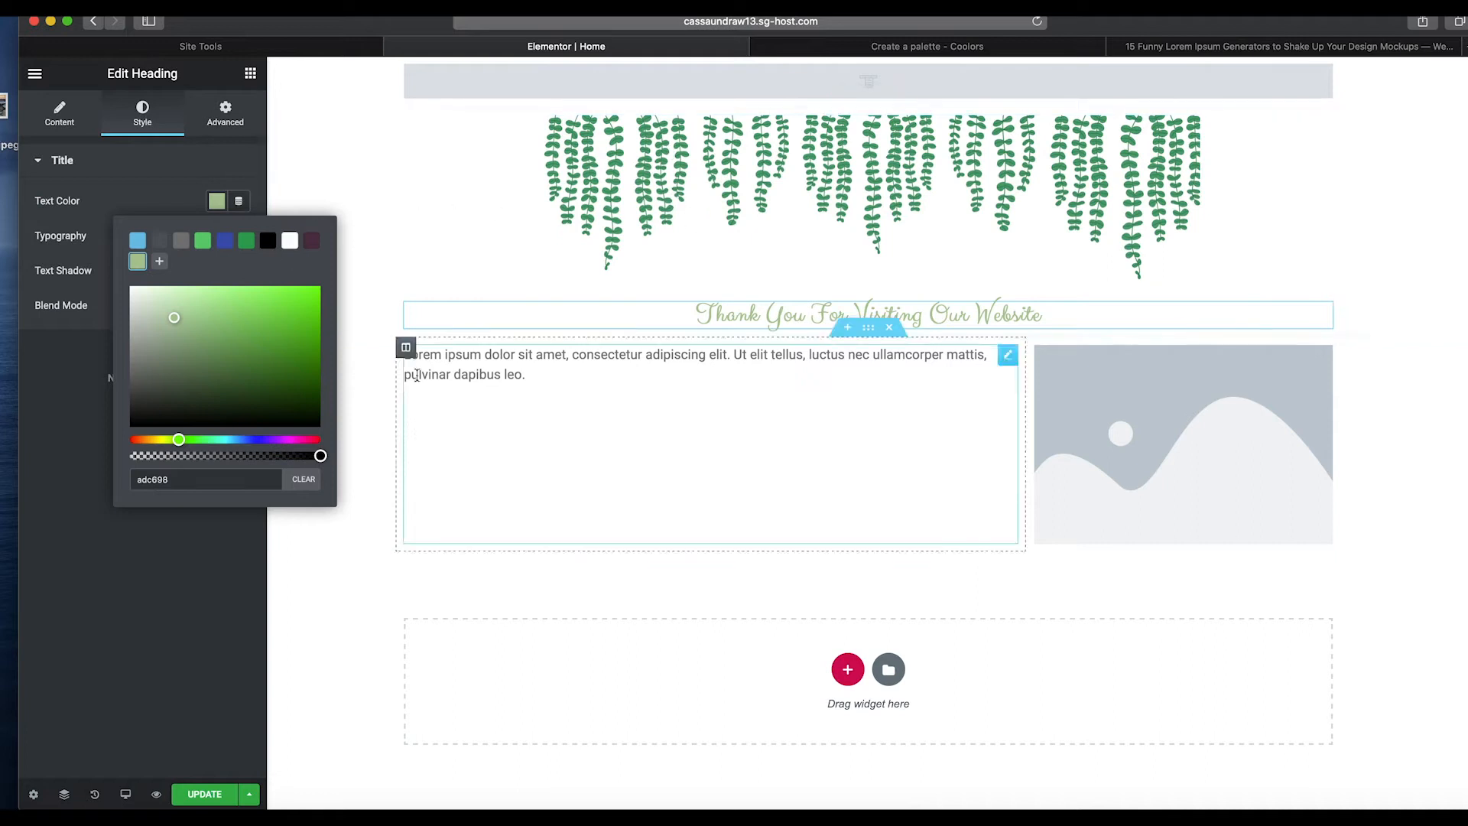
pyautogui.click(960, 44)
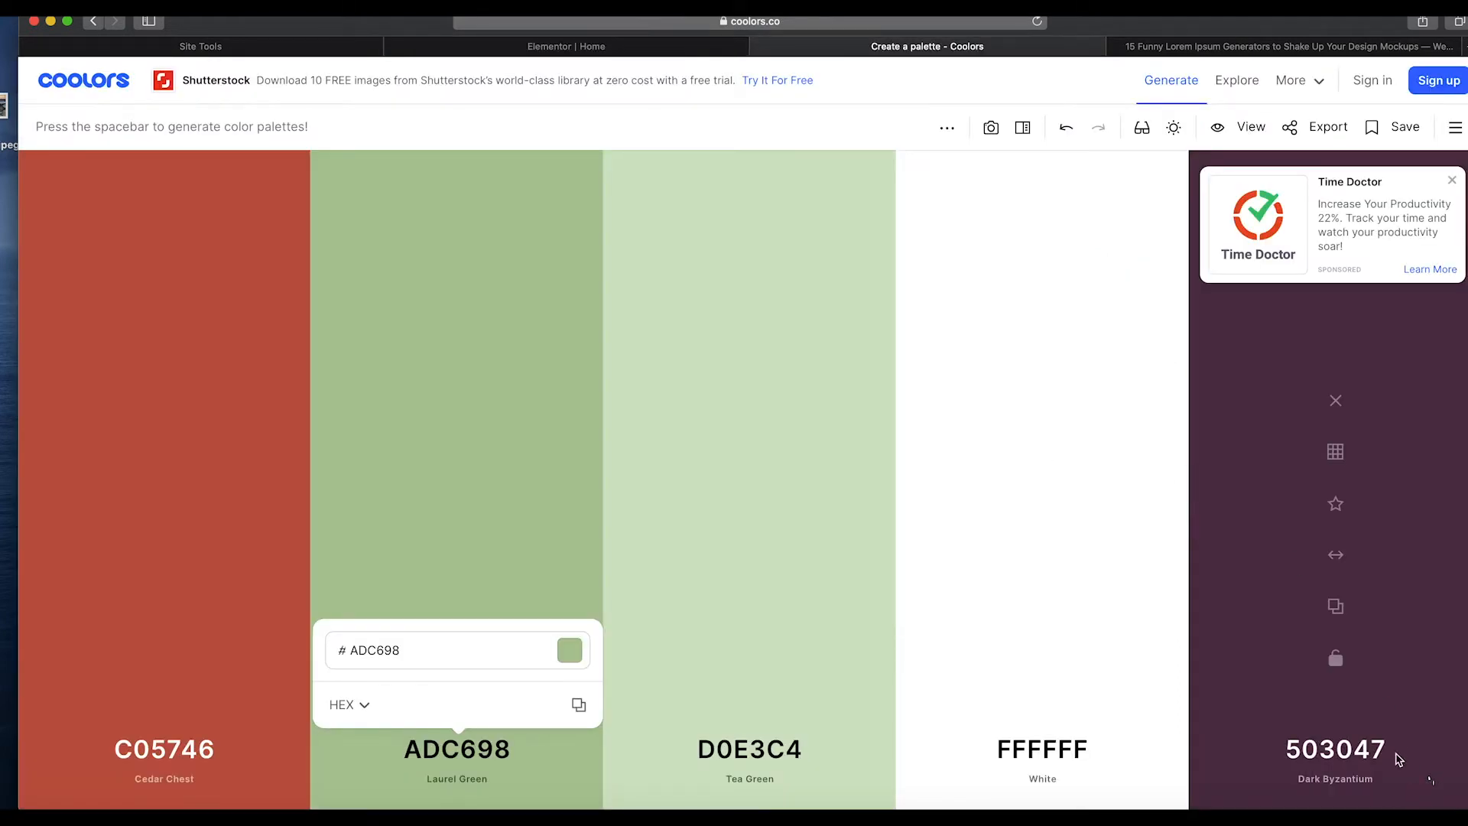
pyautogui.click(1336, 506)
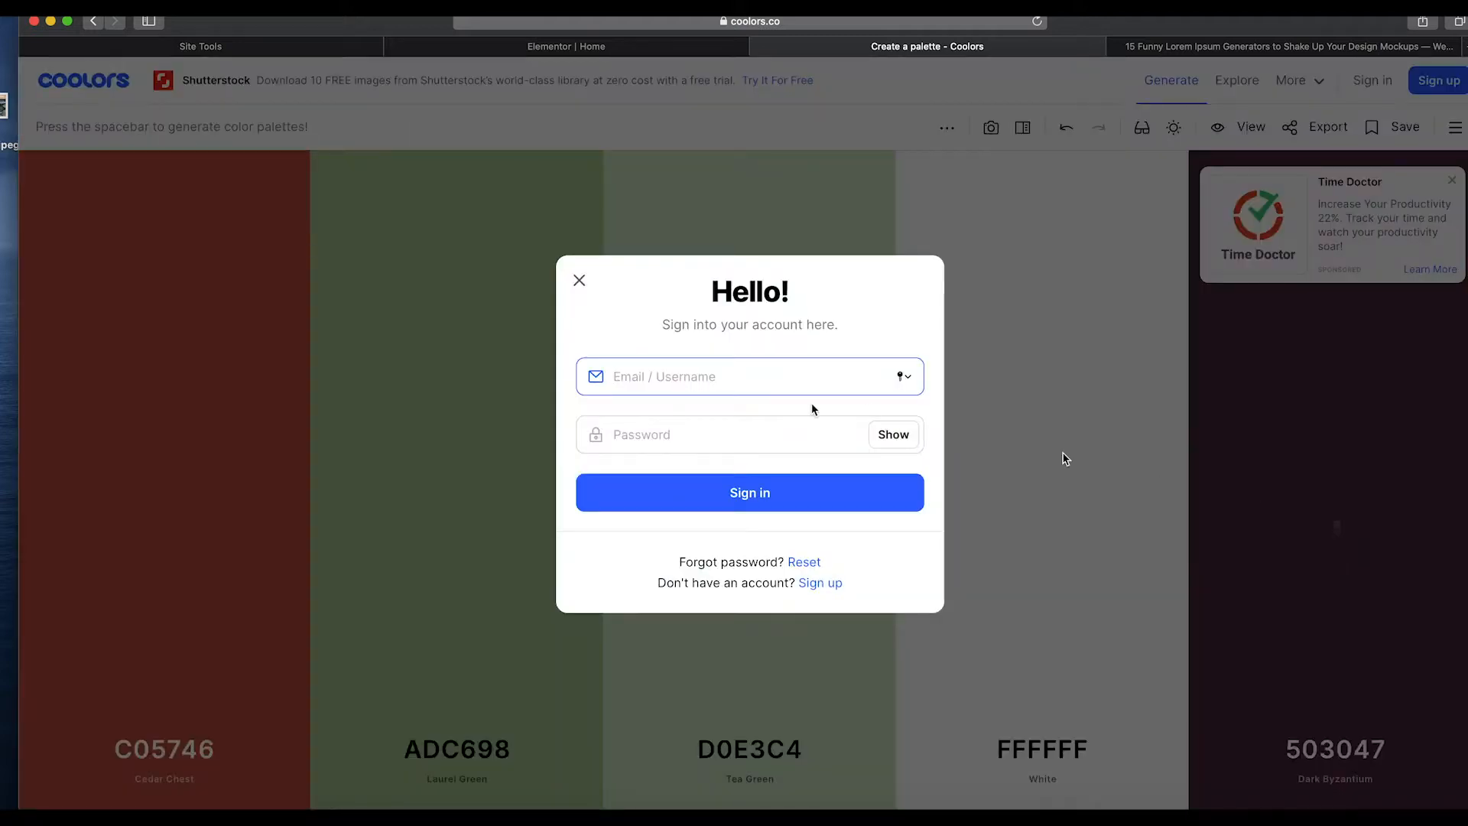
pyautogui.click(579, 280)
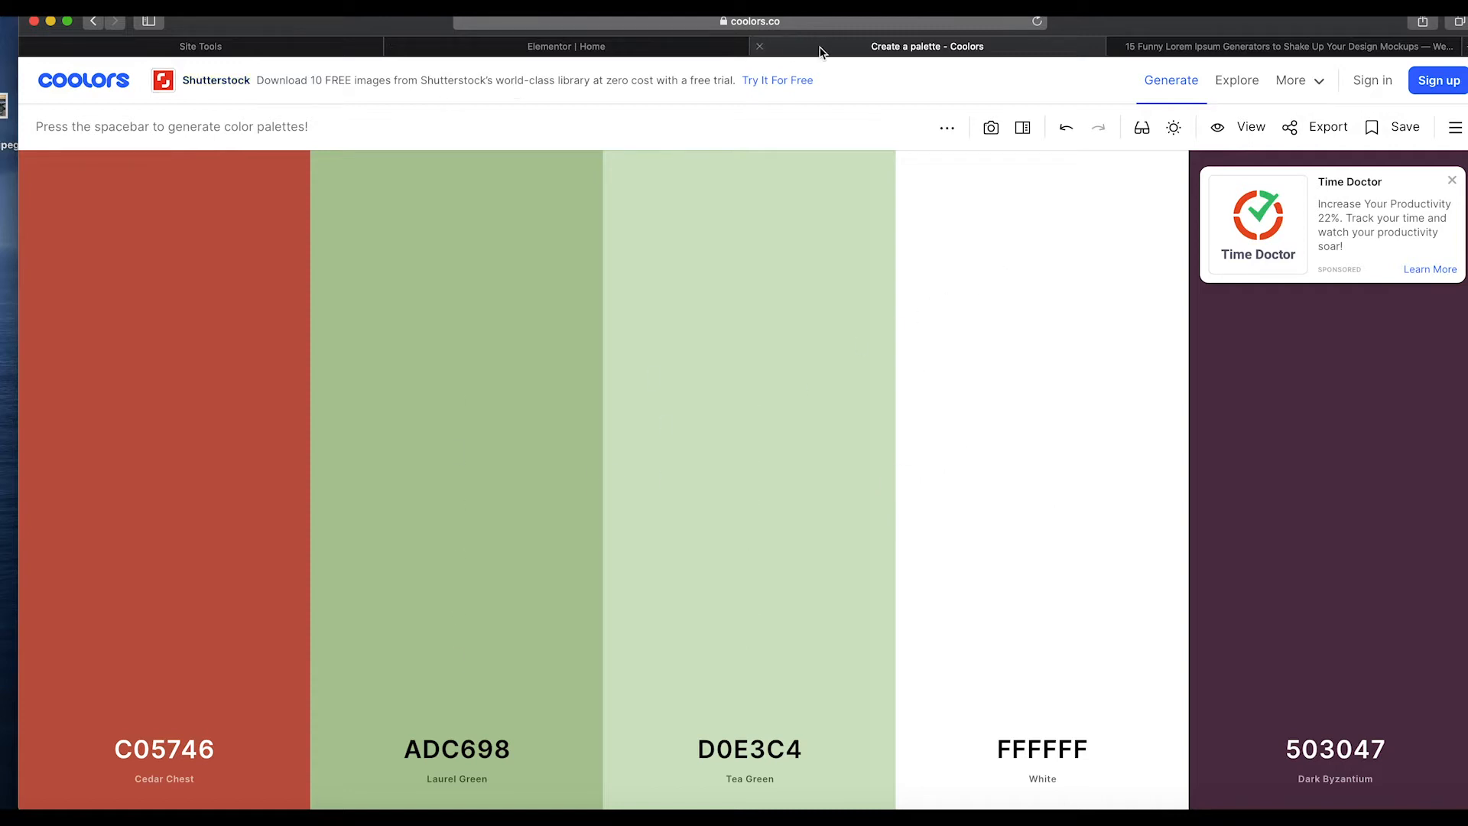
pyautogui.click(639, 47)
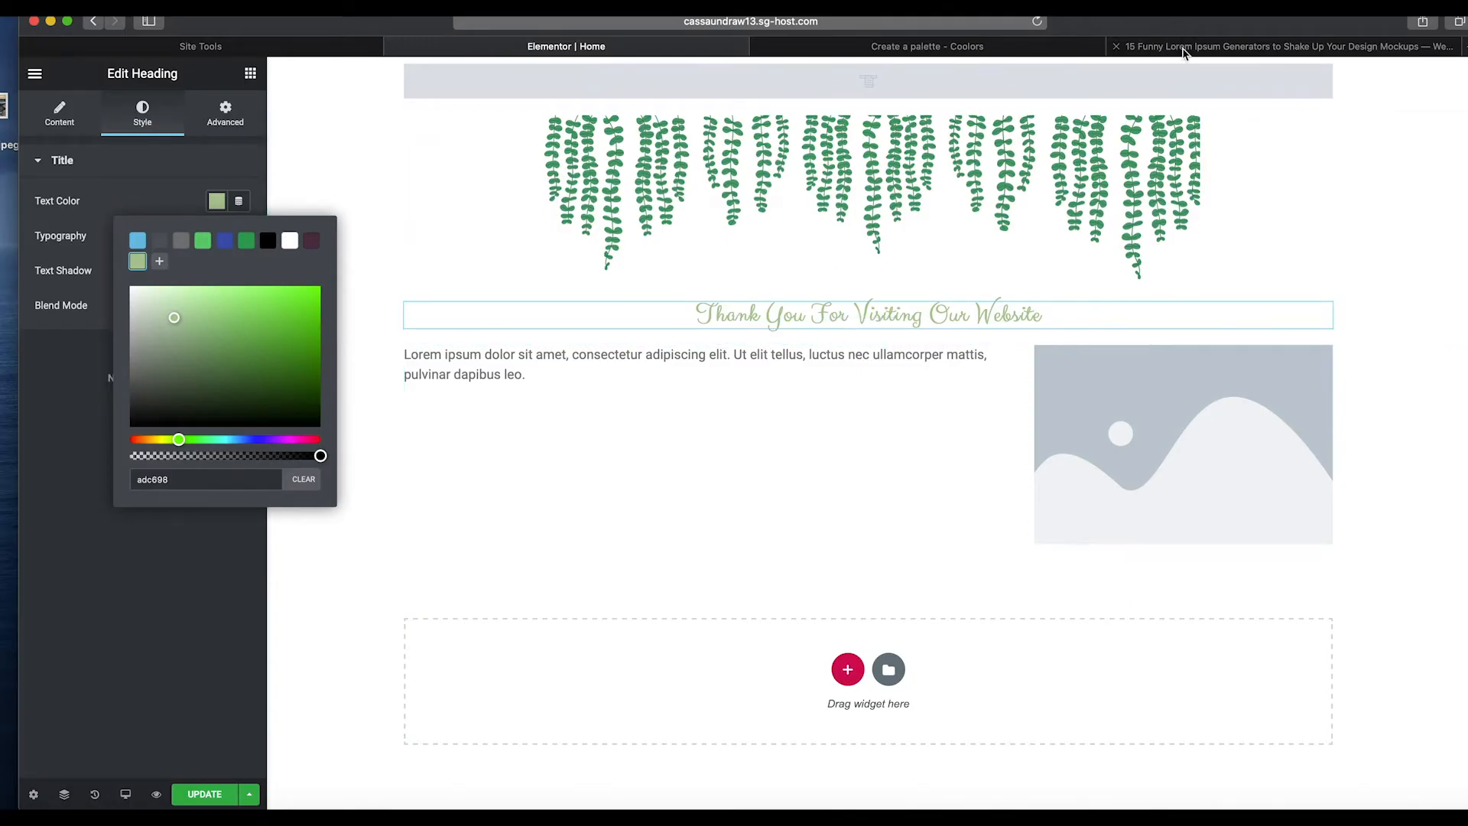
# Open the Pirate Ipsum generator from the lorem ipsum generators article.
pyautogui.click(1181, 48)
pyautogui.scroll(10, 624, 419)
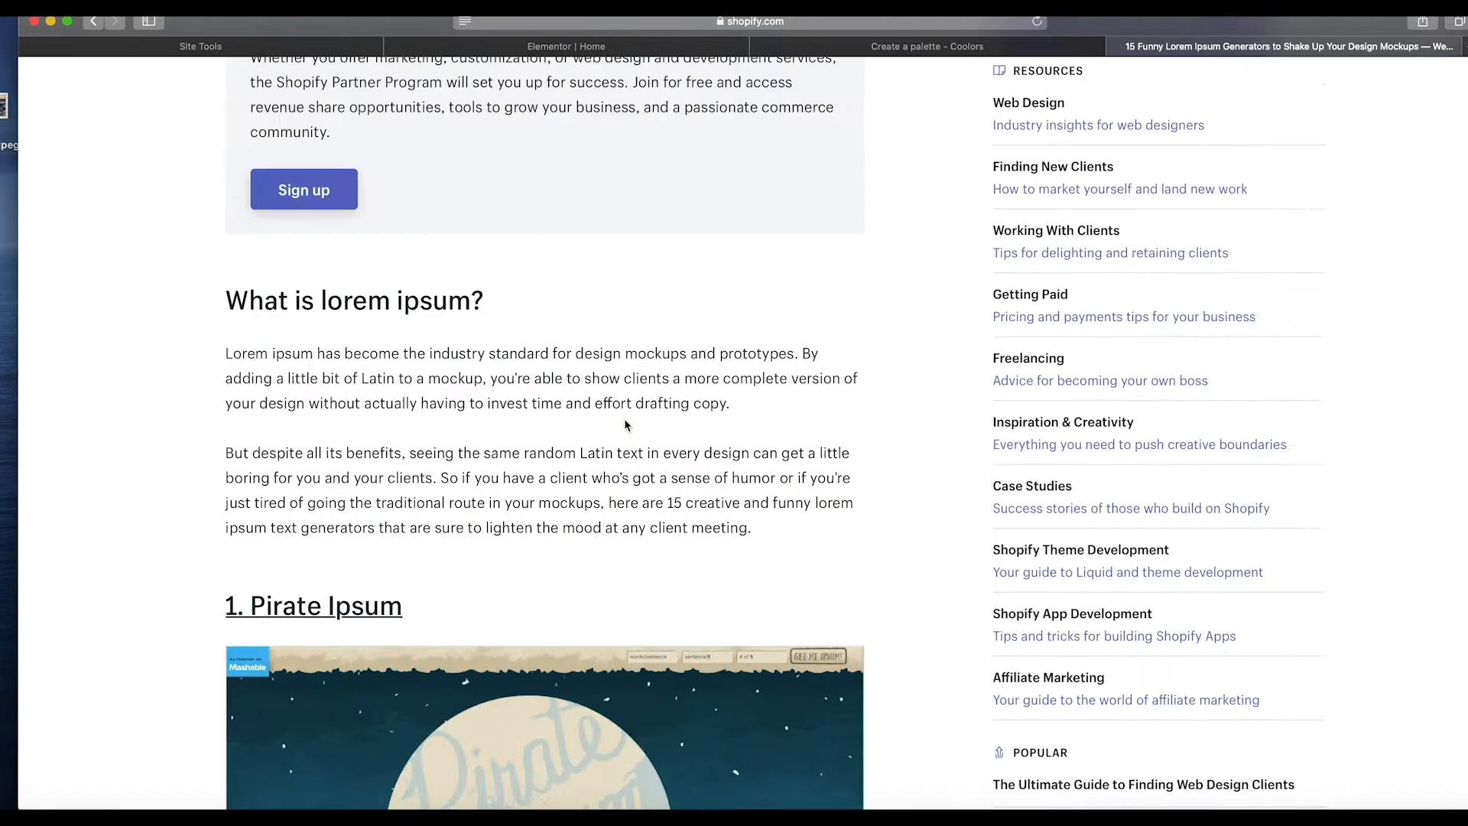
pyautogui.scroll(-4, 624, 419)
pyautogui.click(576, 399)
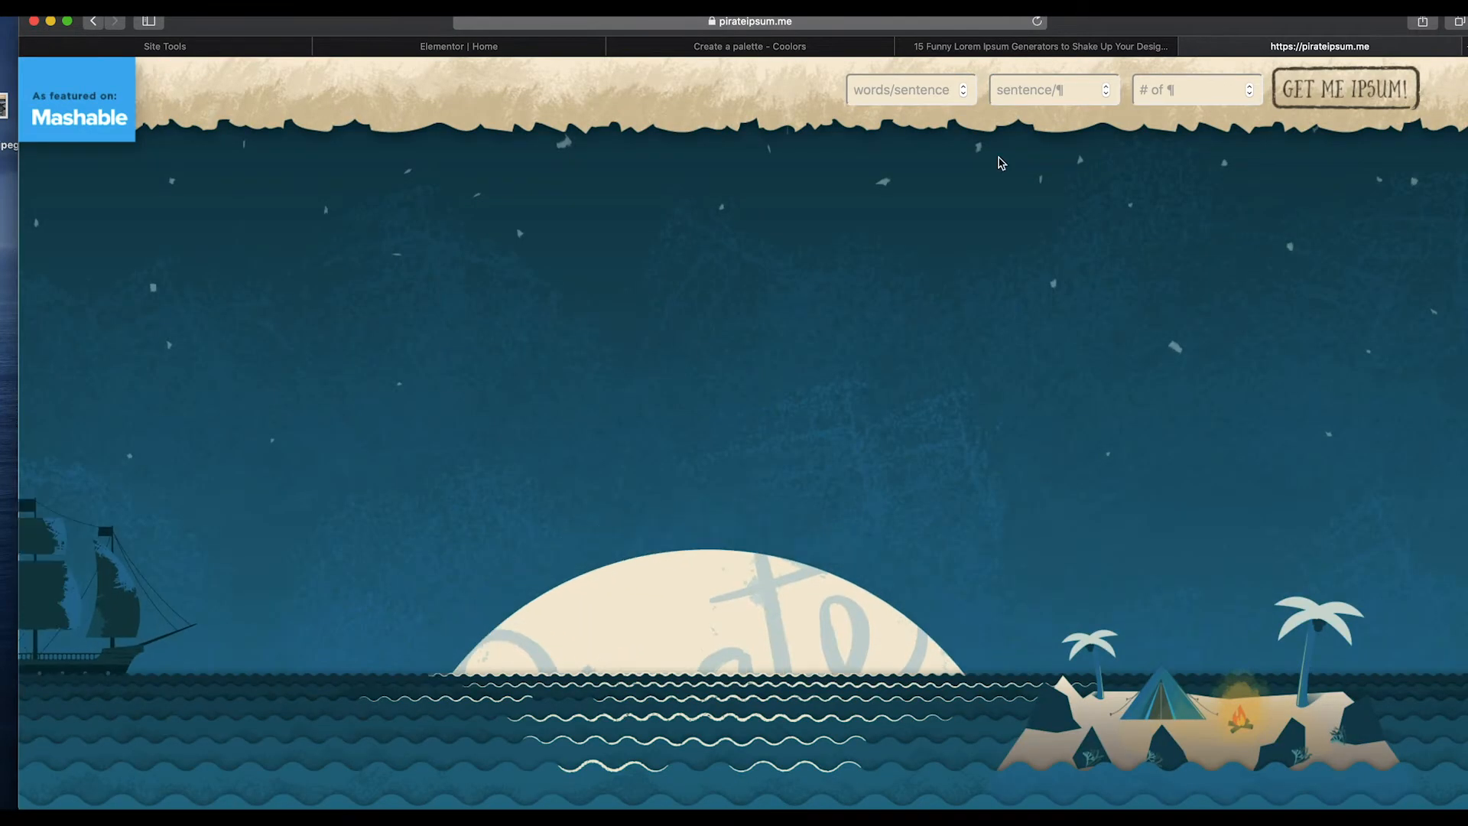
pyautogui.scroll(-6, 760, 367)
pyautogui.scroll(-15, 886, 275)
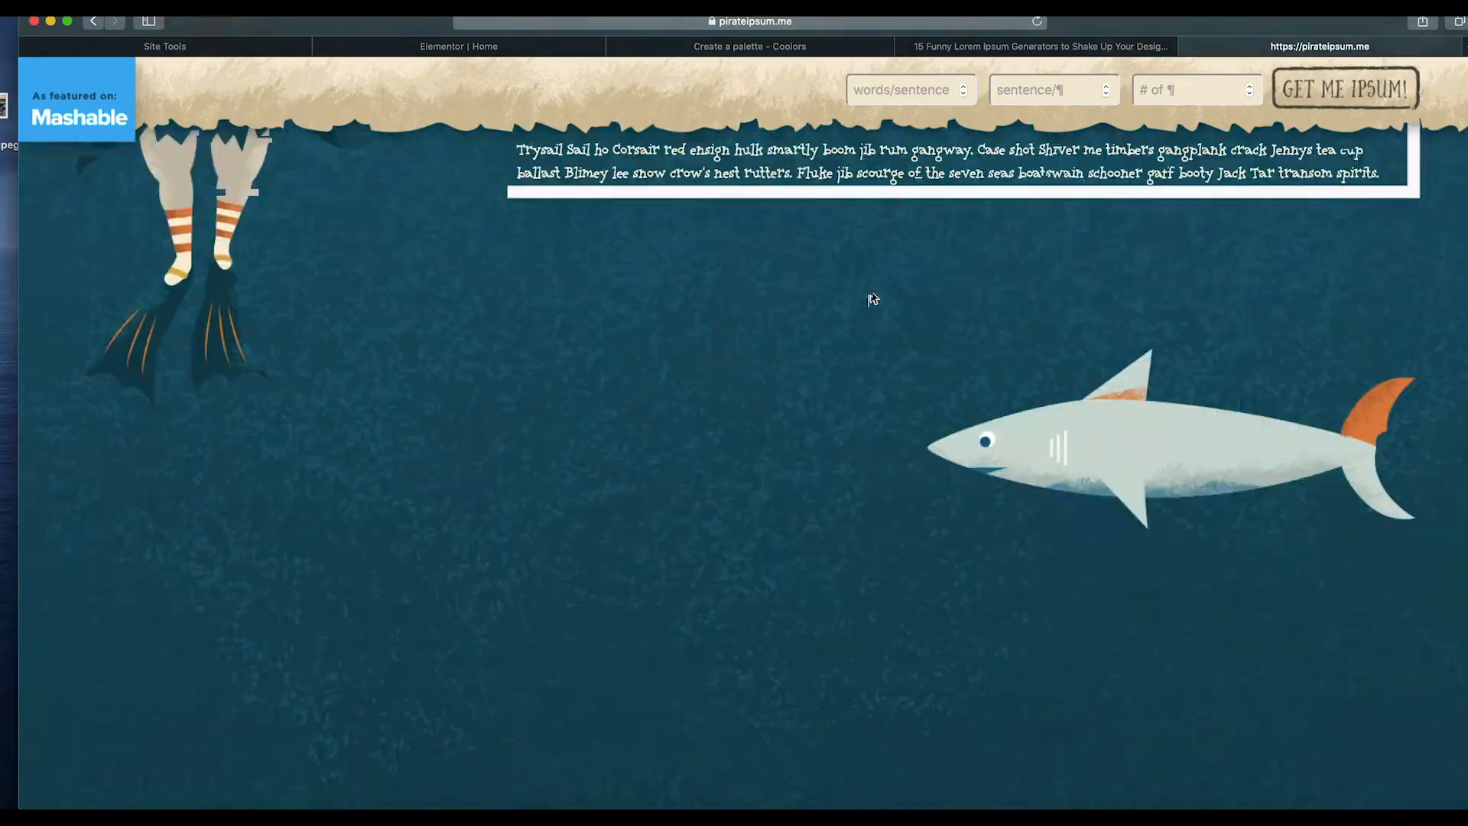
pyautogui.scroll(20, 872, 298)
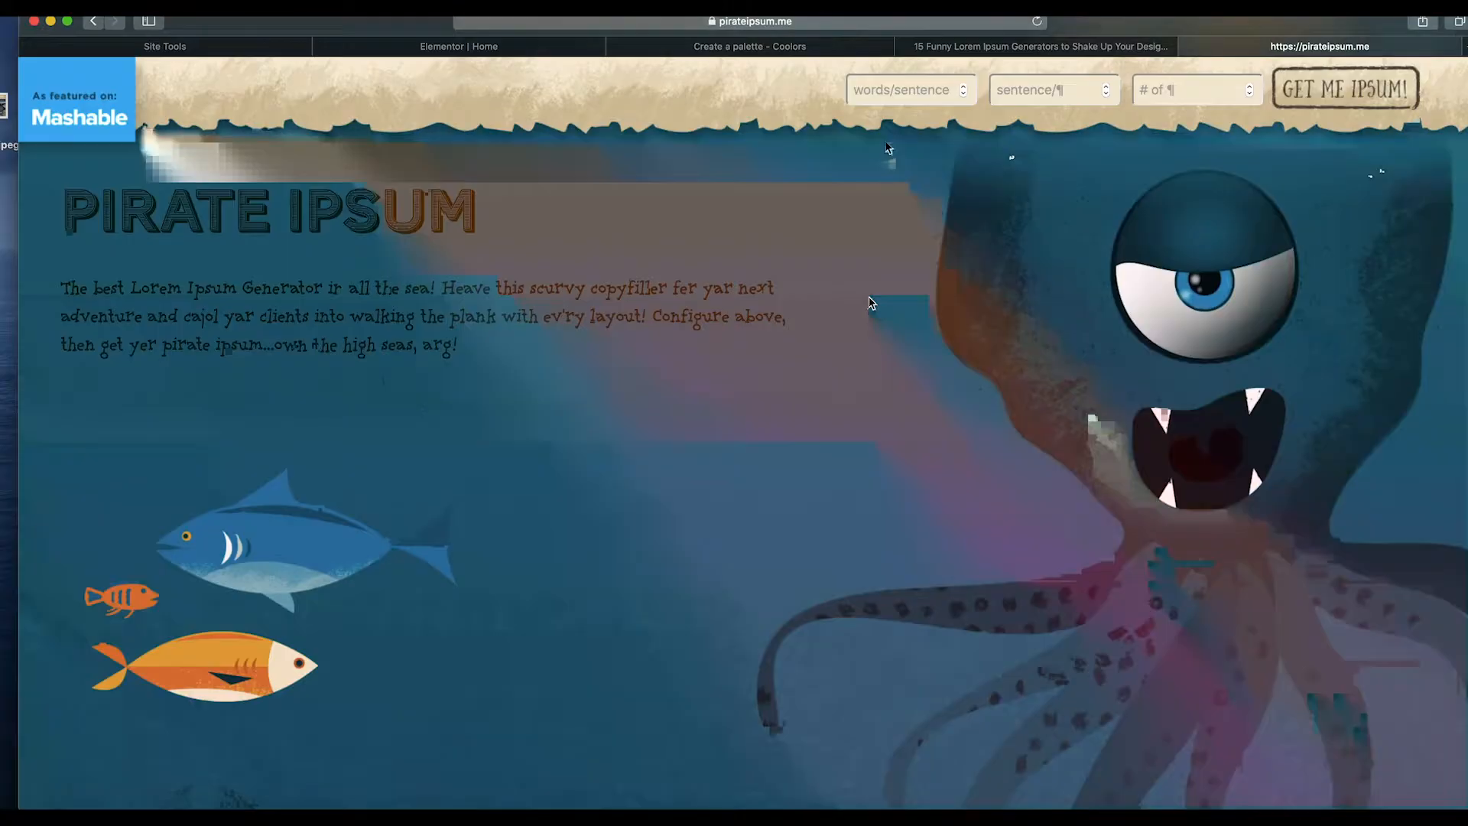
# Generate Pirate Ipsum filler text using the generator's sentence and paragraph options.
pyautogui.click(963, 87)
pyautogui.click(963, 87)
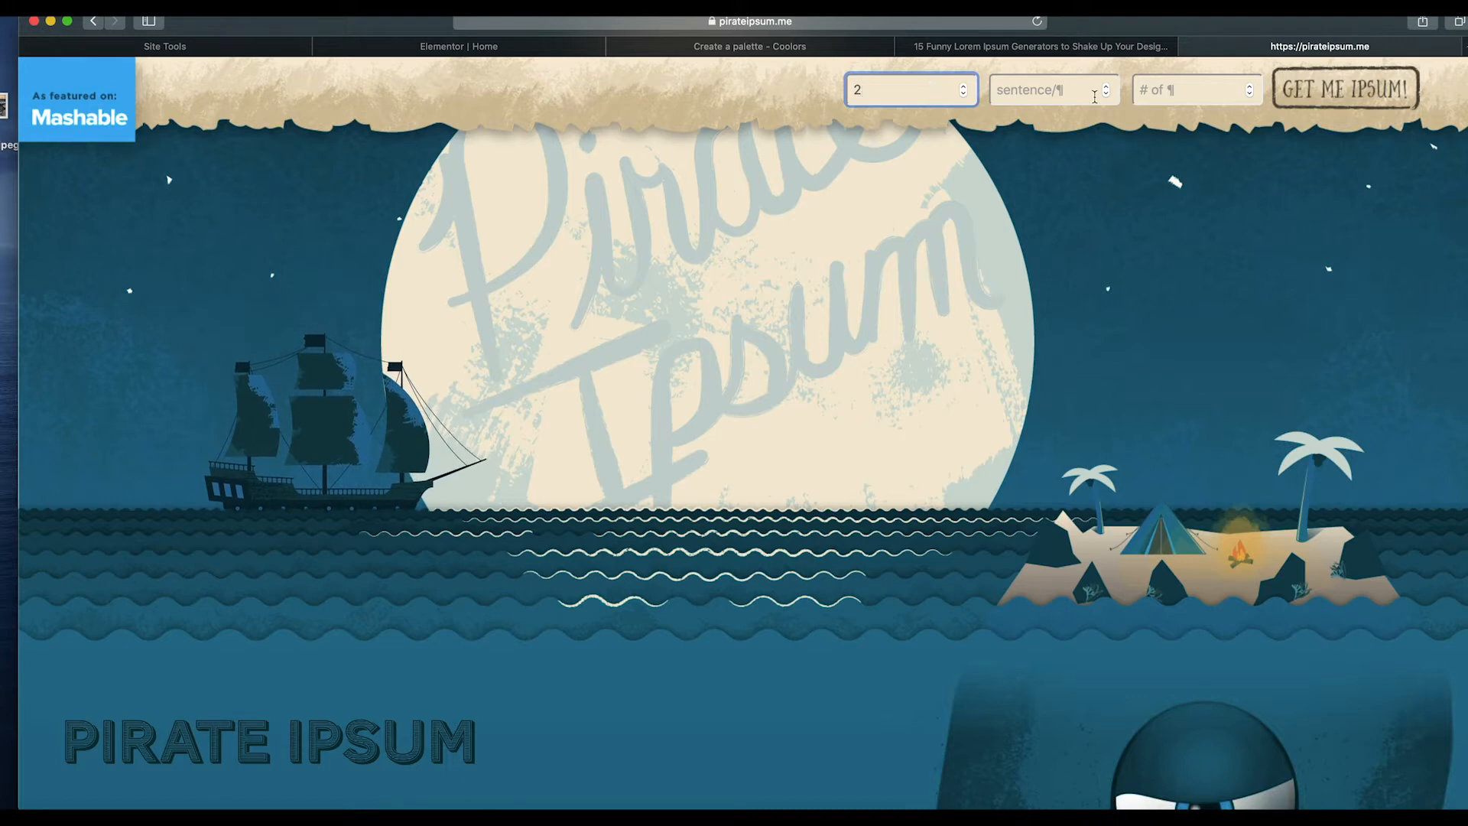
pyautogui.press('BackSpace')
pyautogui.click(1185, 102)
pyautogui.write('2')
pyautogui.click(1317, 87)
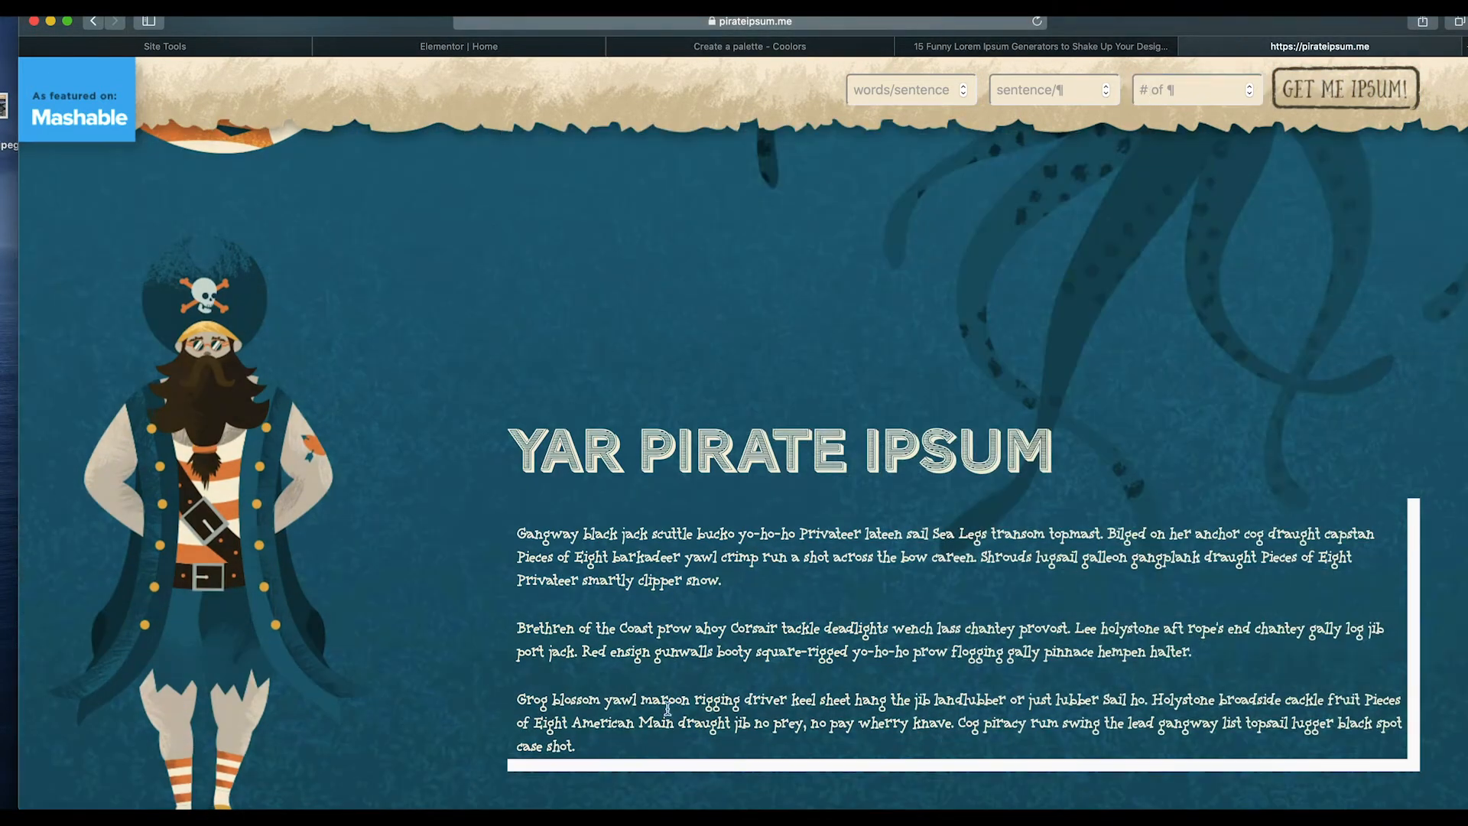
# Copy the generated paragraphs and paste them in place of the text editor widget's lorem ipsum.
pyautogui.moveTo(589, 753); pyautogui.dragTo(519, 522)
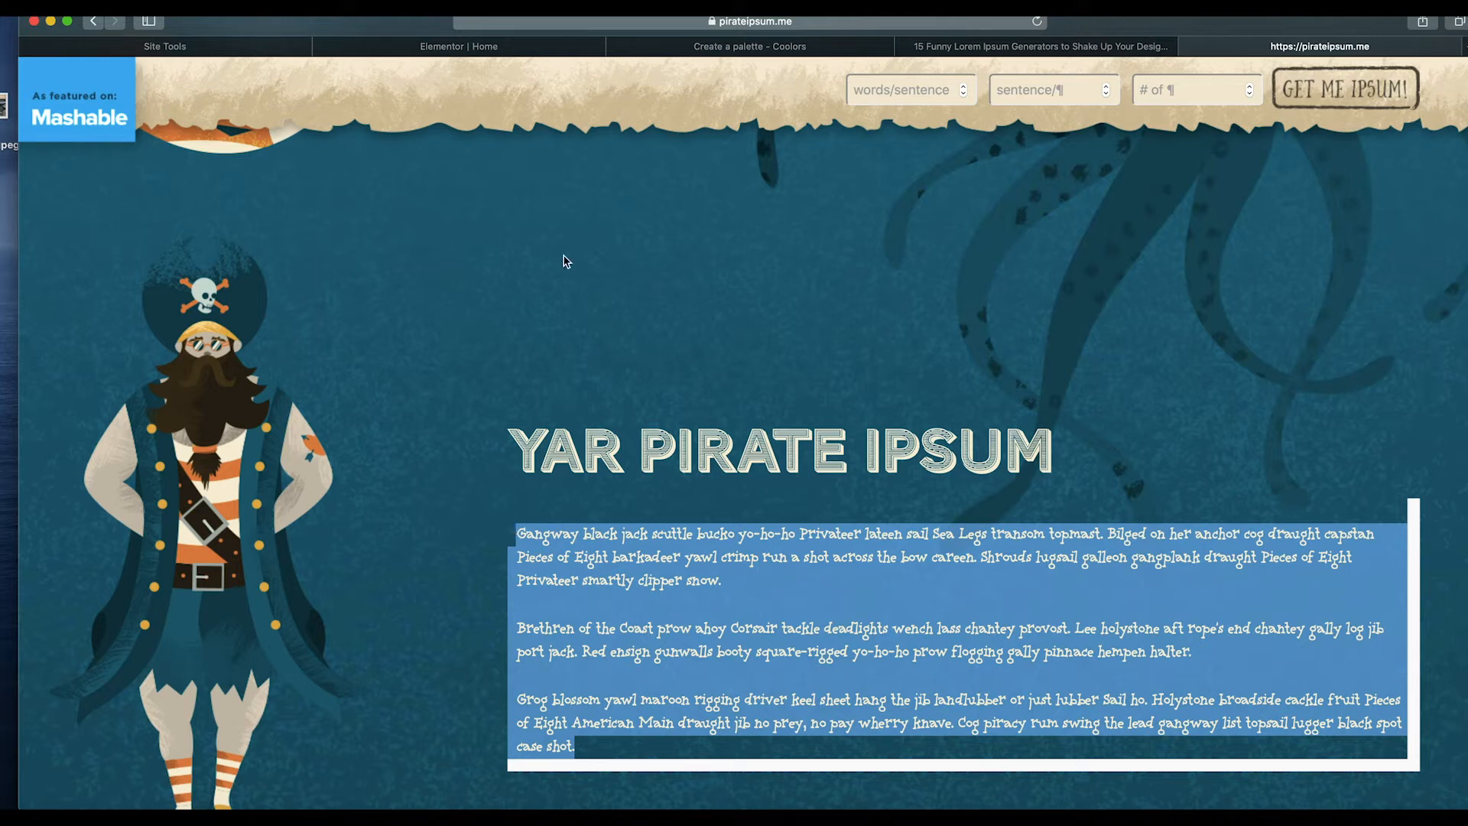
pyautogui.click(514, 50)
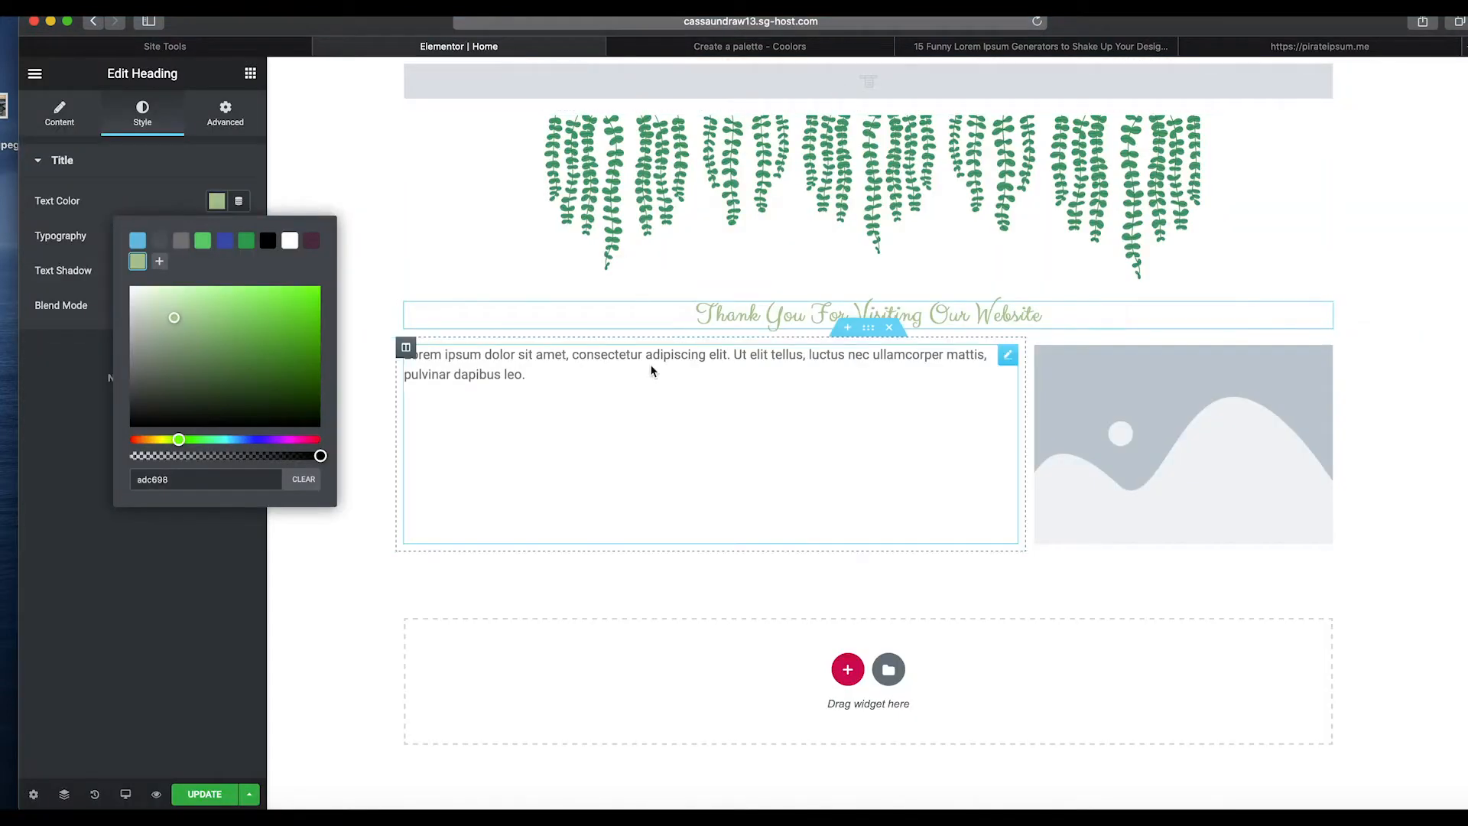
pyautogui.click(525, 393)
pyautogui.press('super+a')
pyautogui.press('super+v')
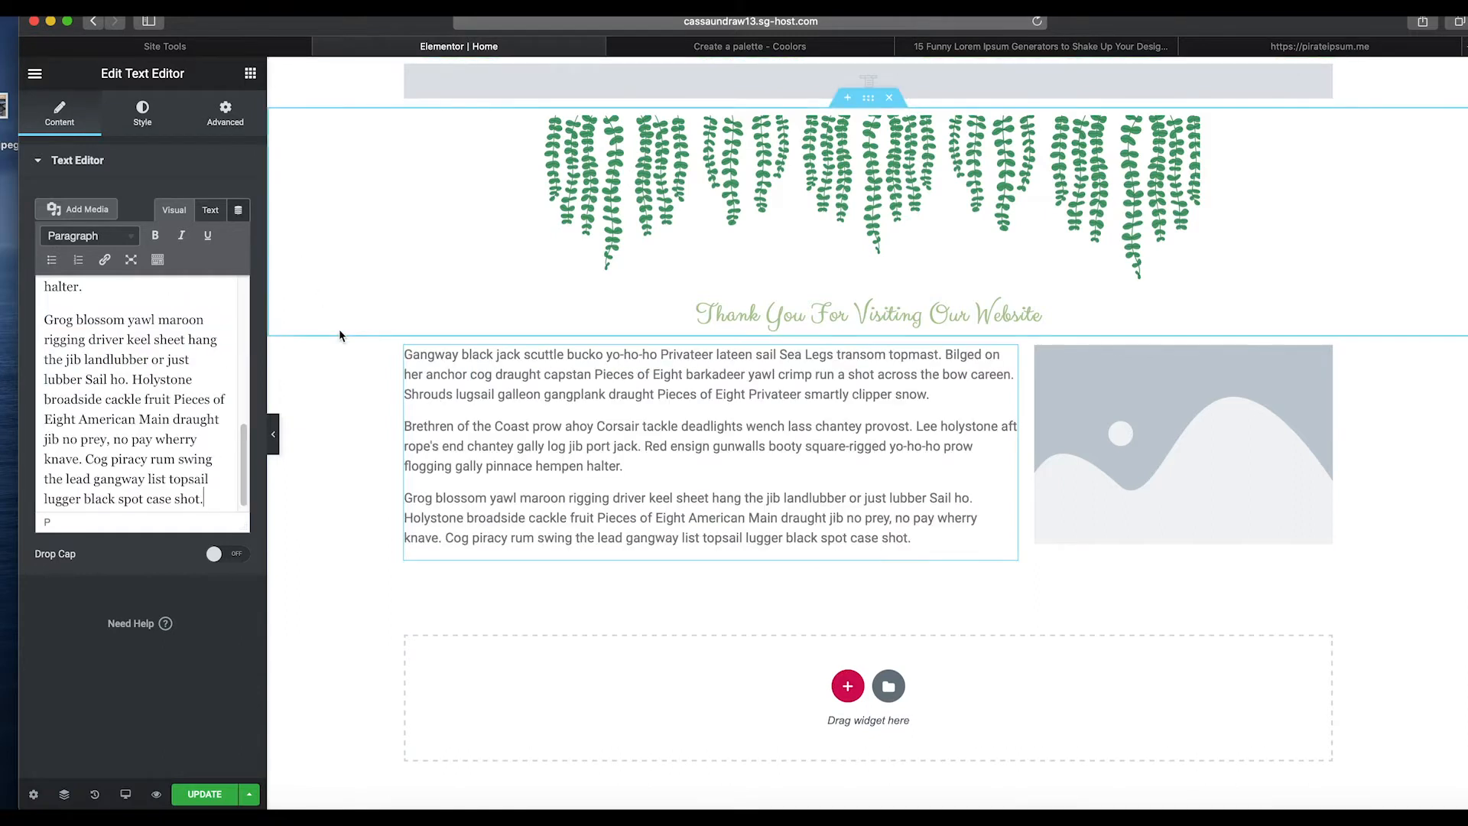
# Replace the placeholder image with potted-plant-yellow-greens.png from the Media Library.
pyautogui.click(1223, 447)
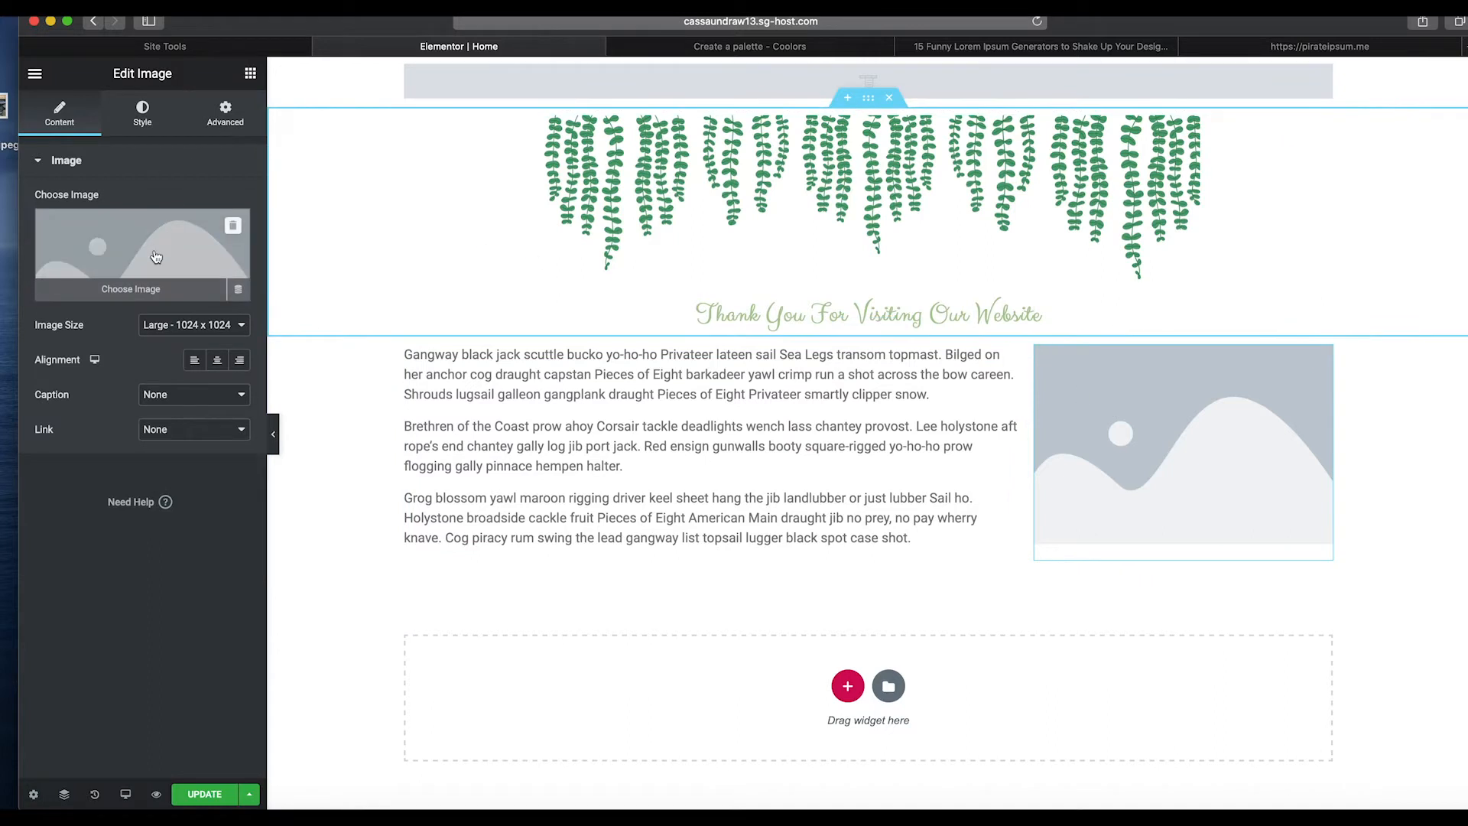
pyautogui.click(153, 252)
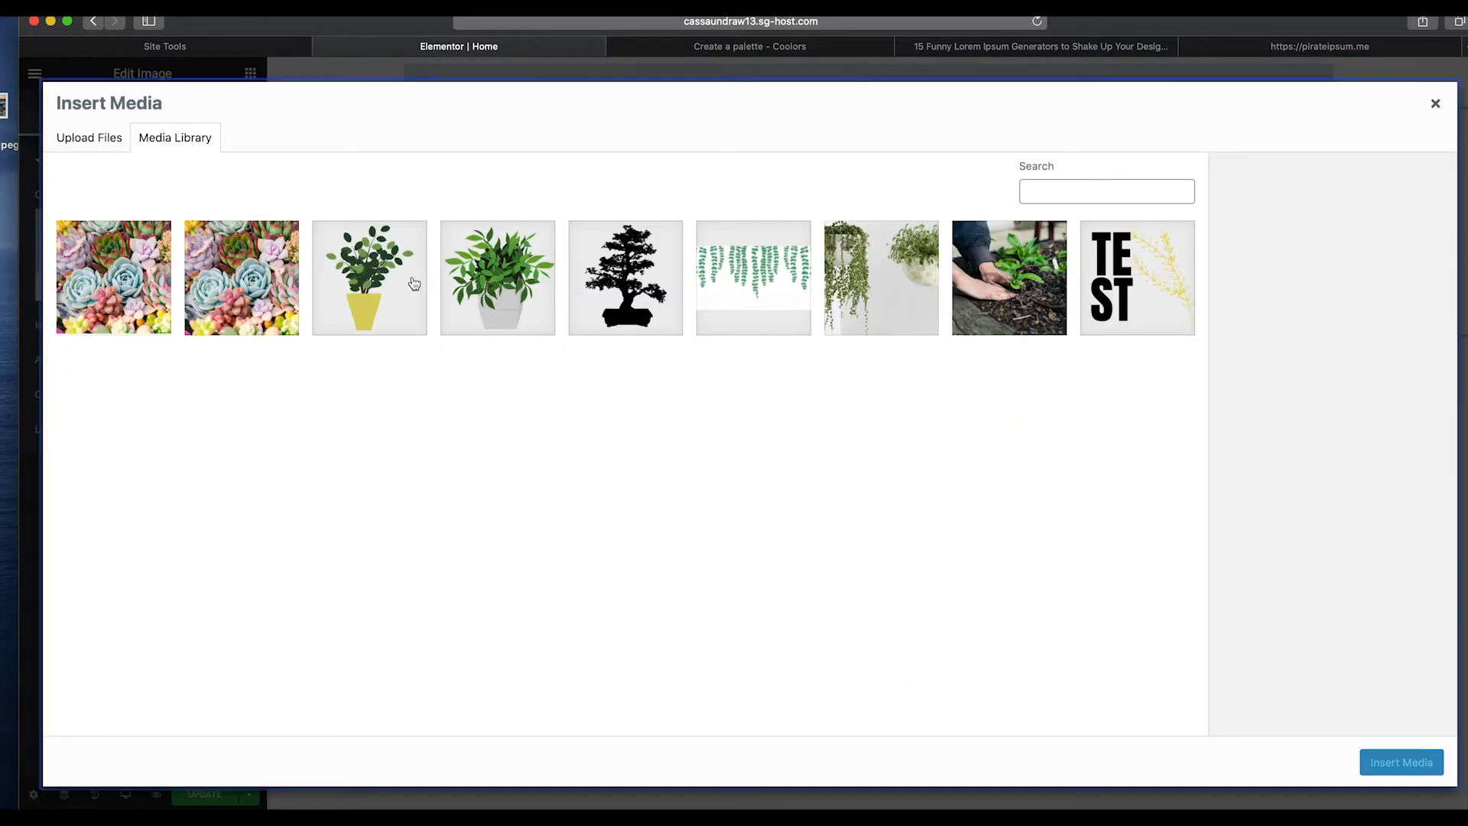
pyautogui.click(376, 299)
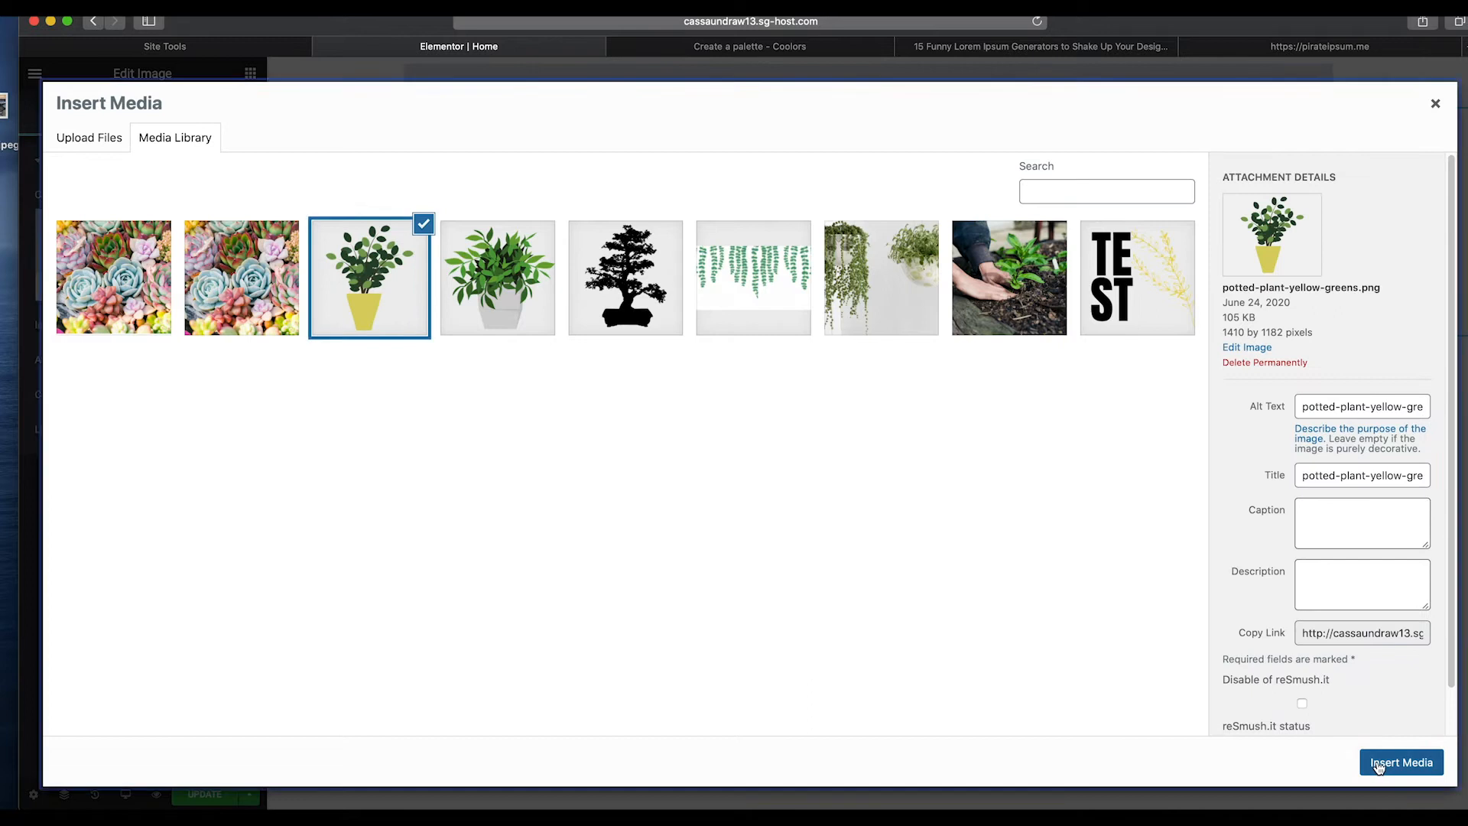
pyautogui.click(1379, 763)
# Set the heading's text color to the dark 503047 swatch.
pyautogui.click(924, 317)
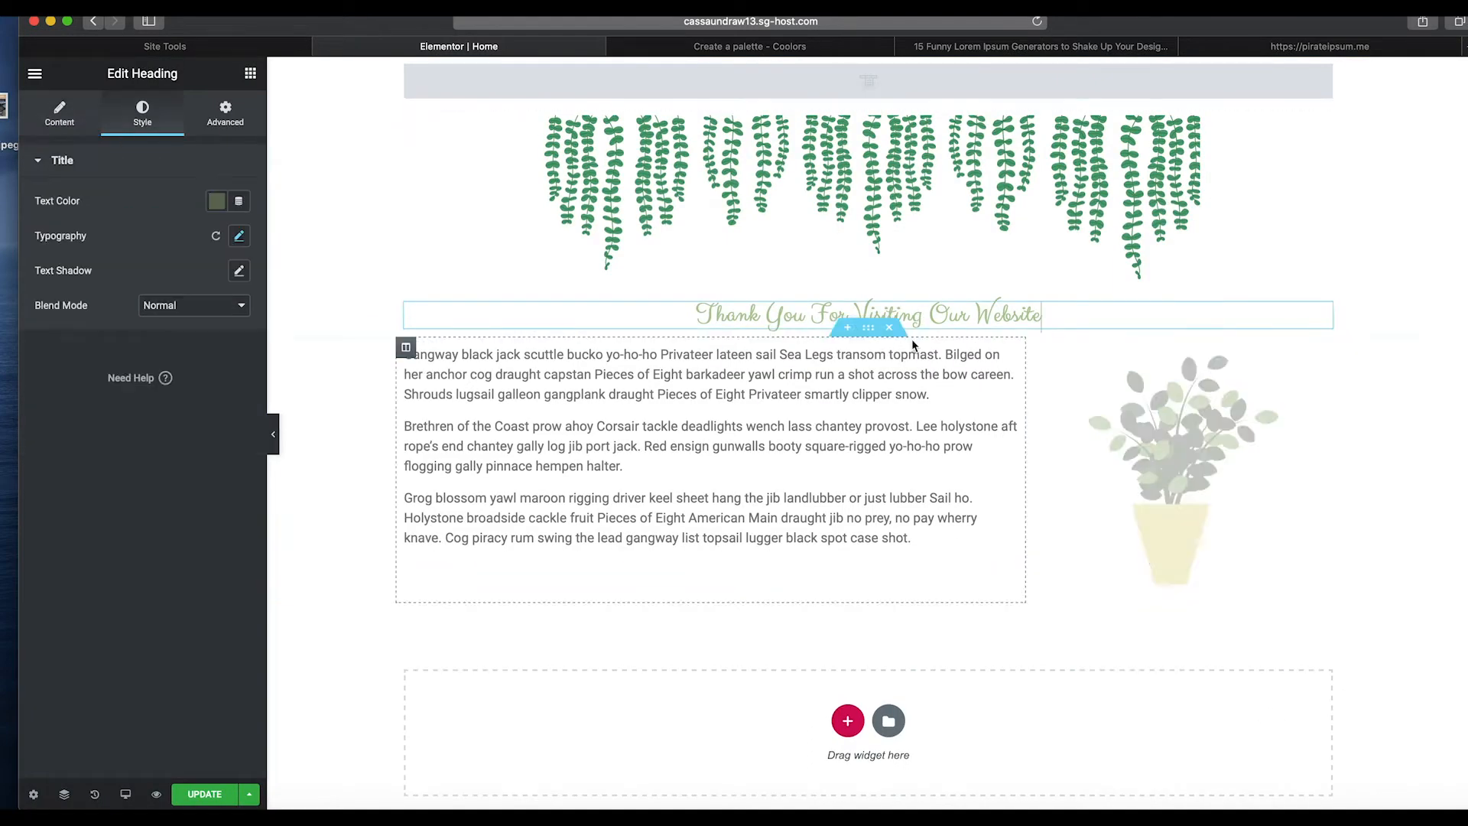
pyautogui.click(216, 200)
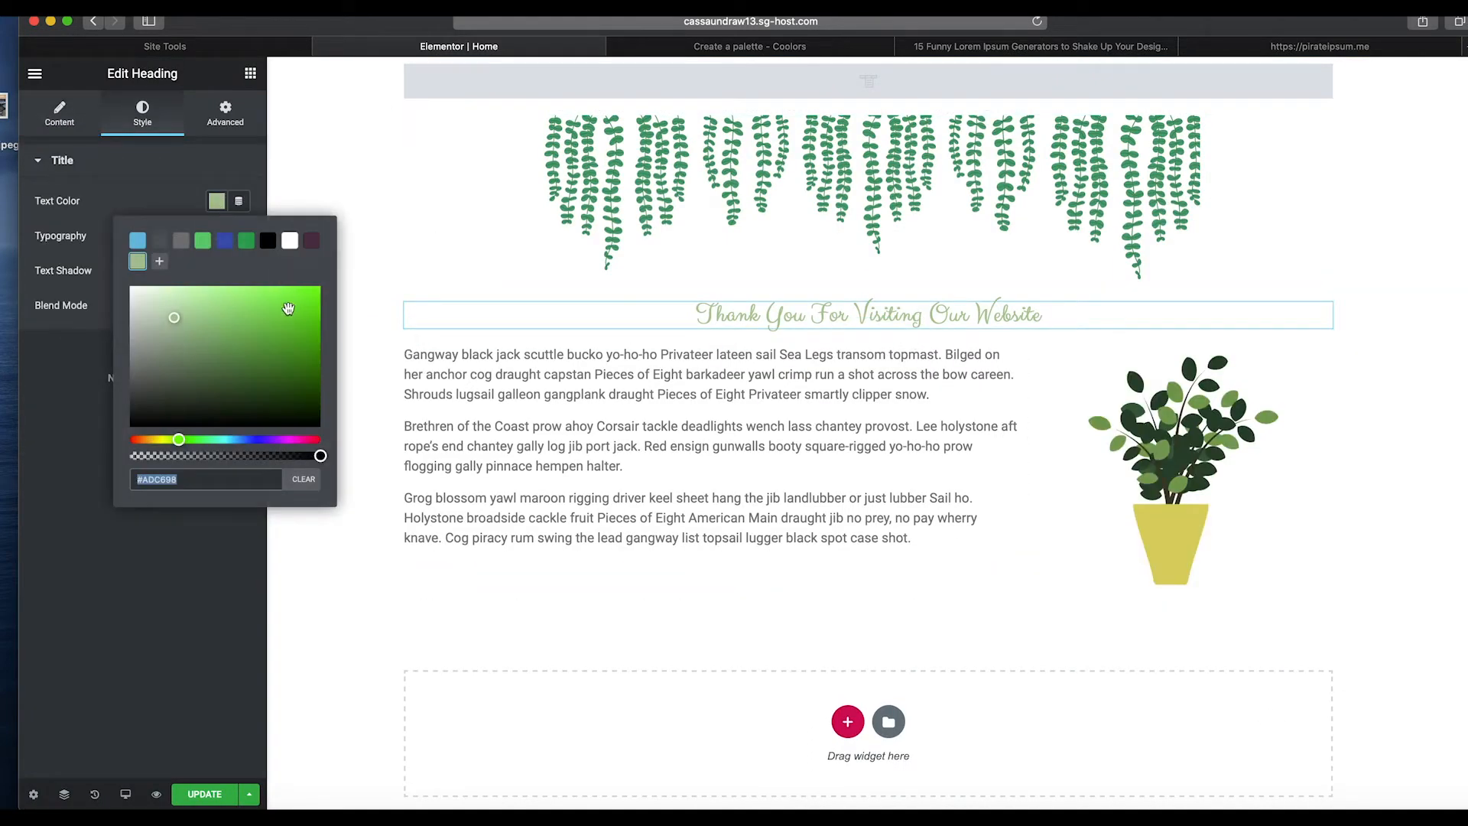
pyautogui.click(312, 241)
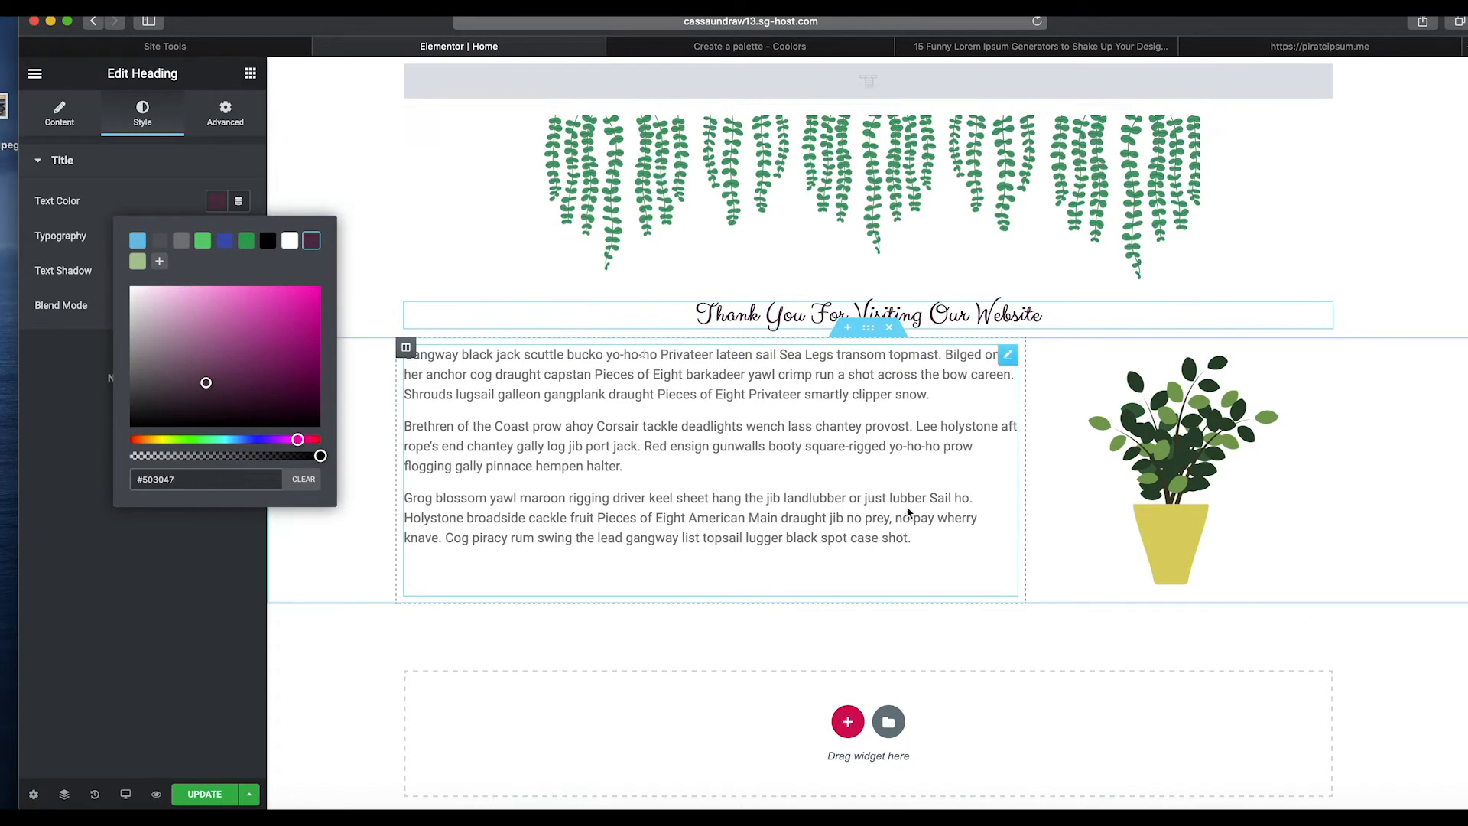
# Copy the Cedar Chest hex code C05746 from the Coolors palette and return to the editor.
pyautogui.click(800, 51)
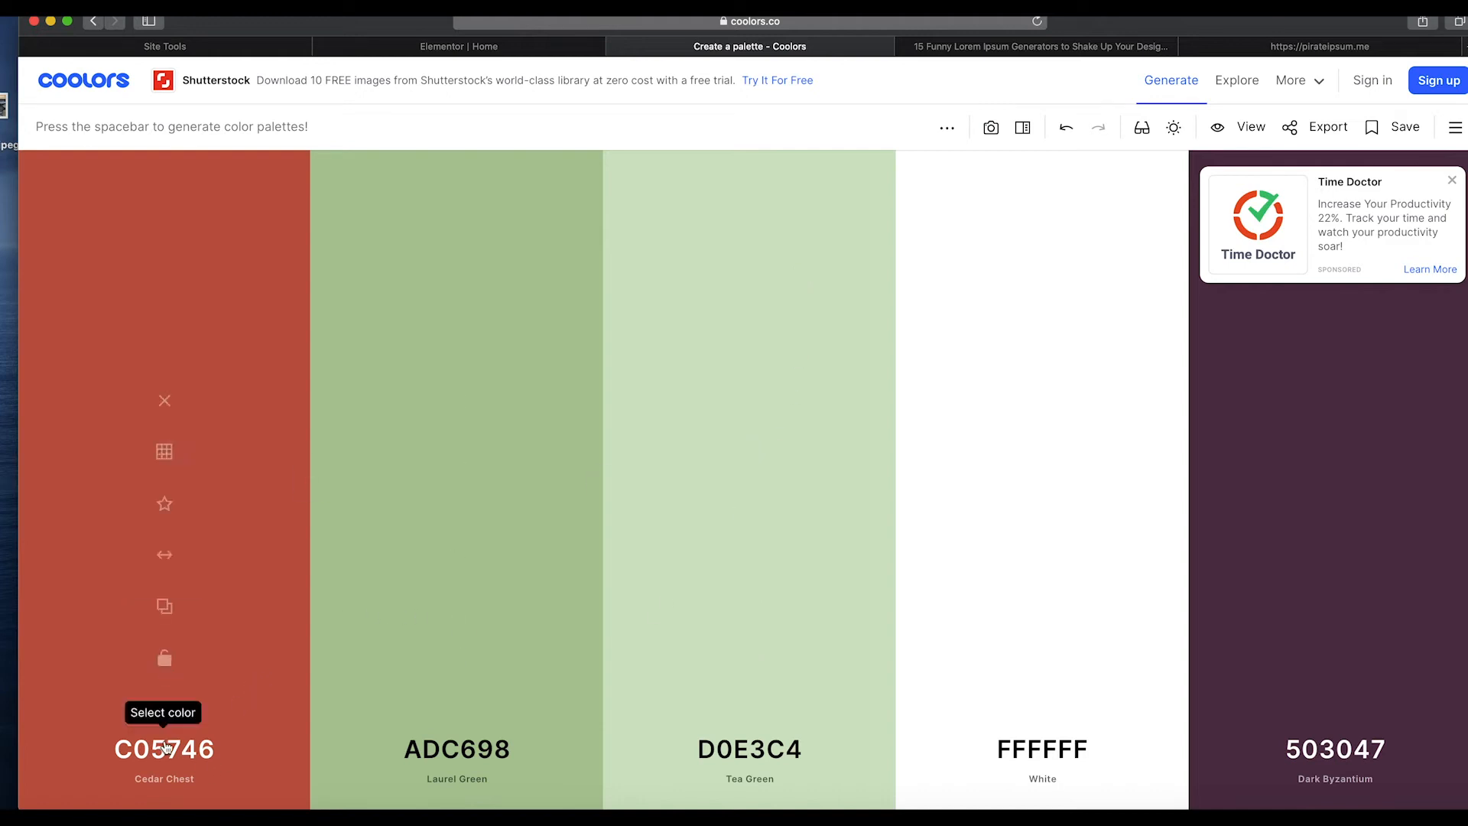
pyautogui.click(164, 748)
pyautogui.click(414, 708)
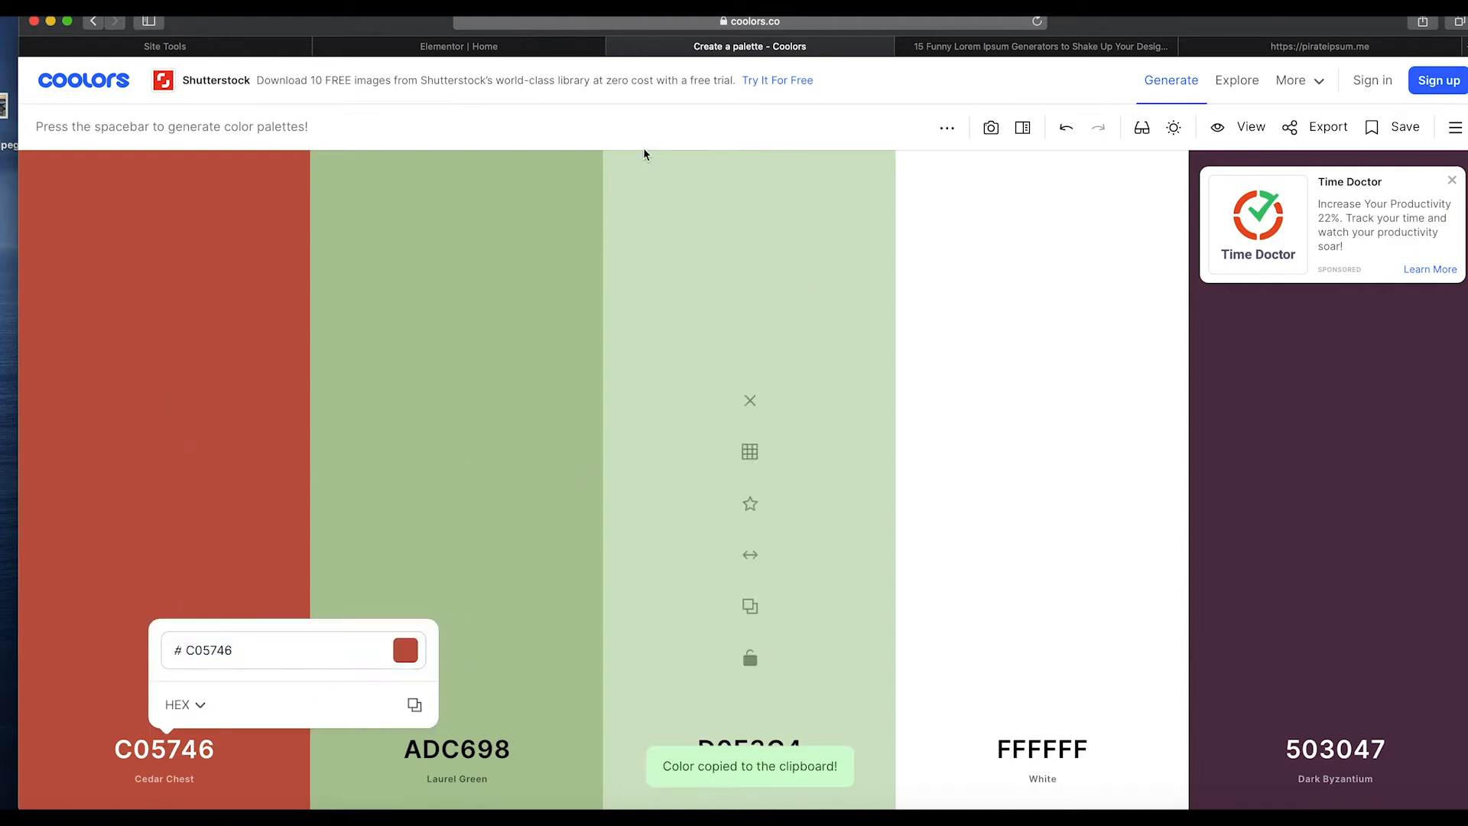
pyautogui.click(515, 45)
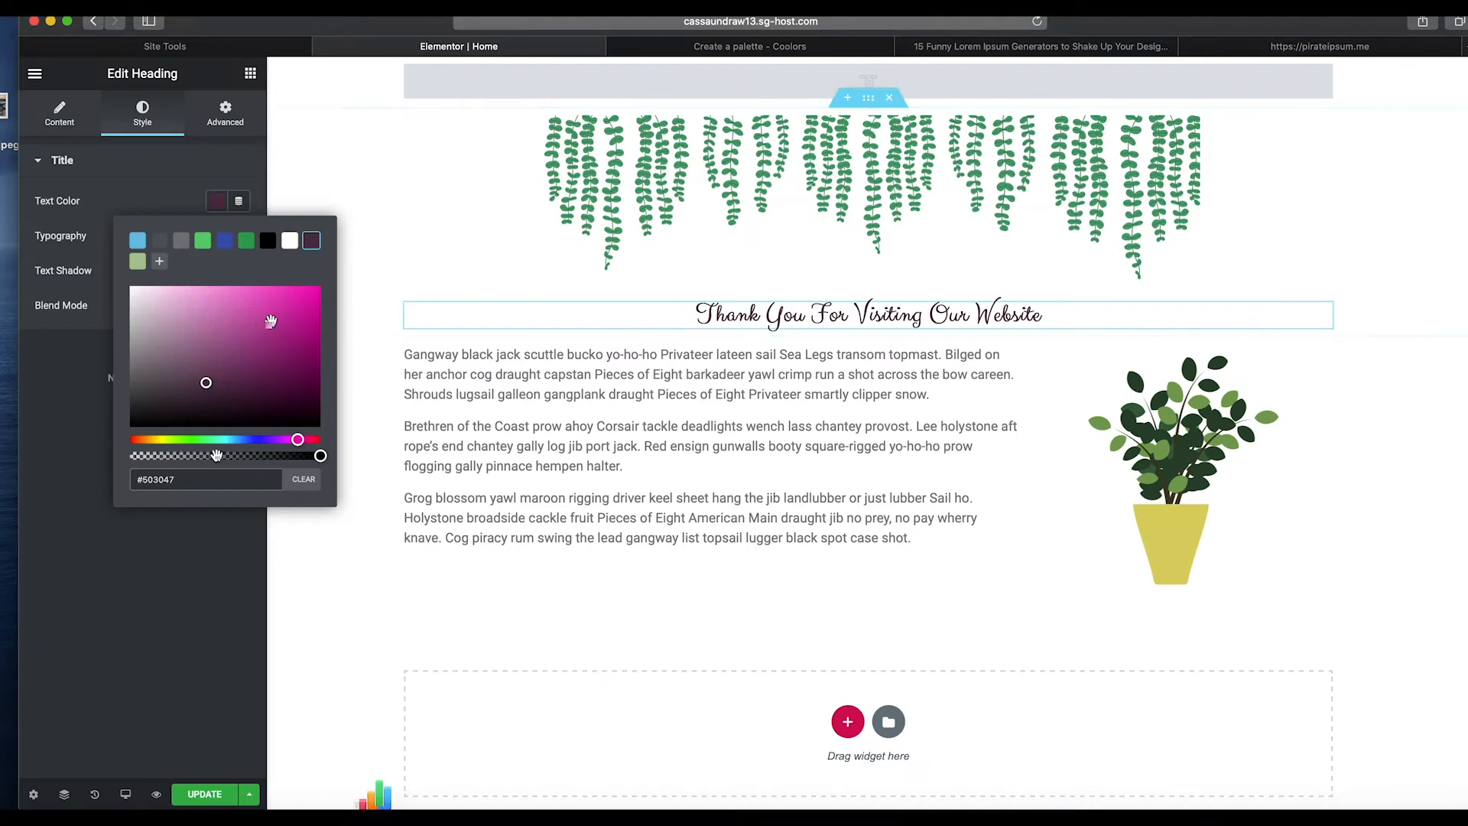
# Set the heading's text color to C05746 and save it as a color swatch.
pyautogui.tripleClick(208, 480)
pyautogui.press('super+v')
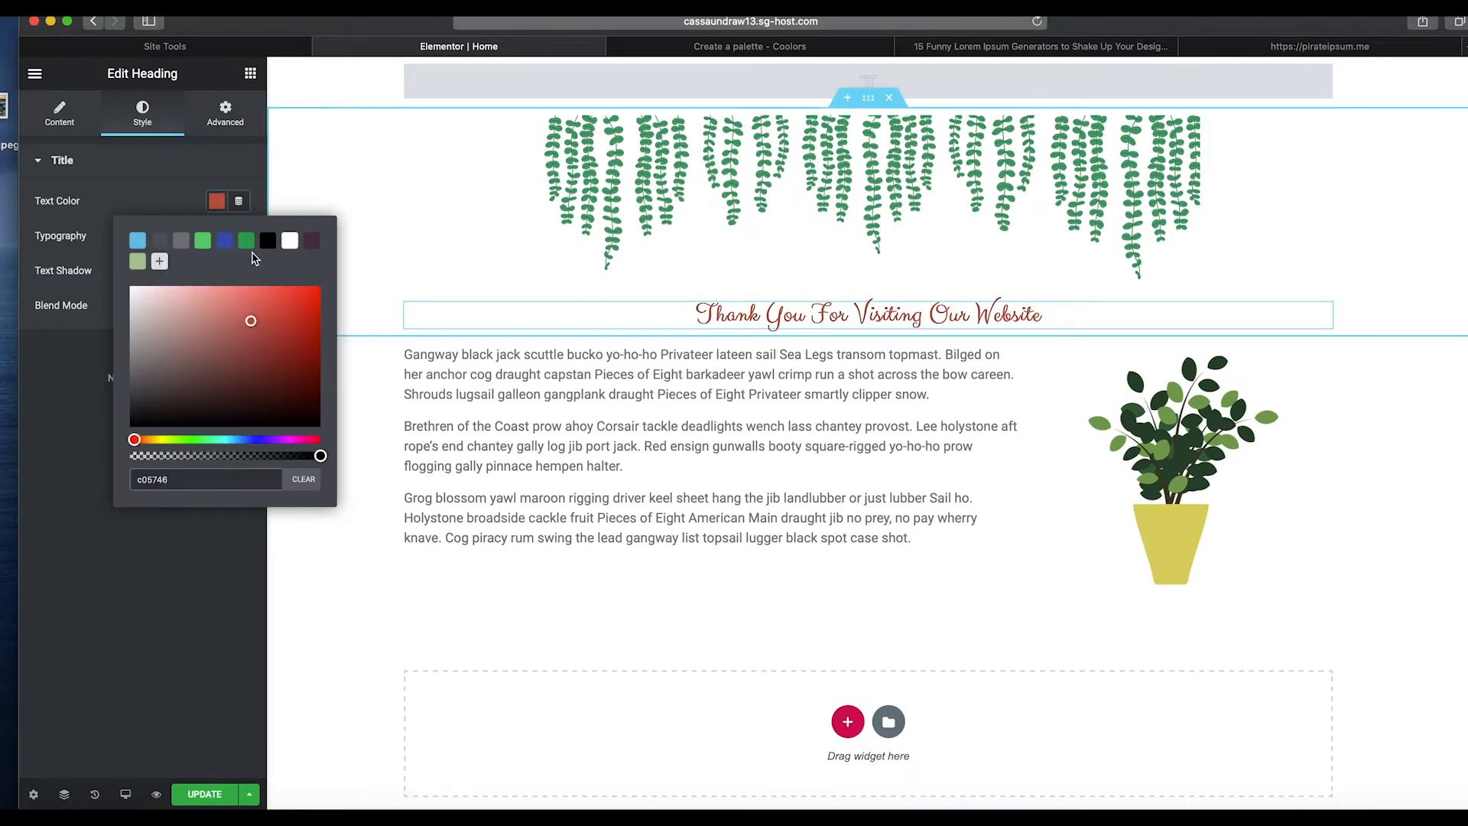
pyautogui.click(160, 262)
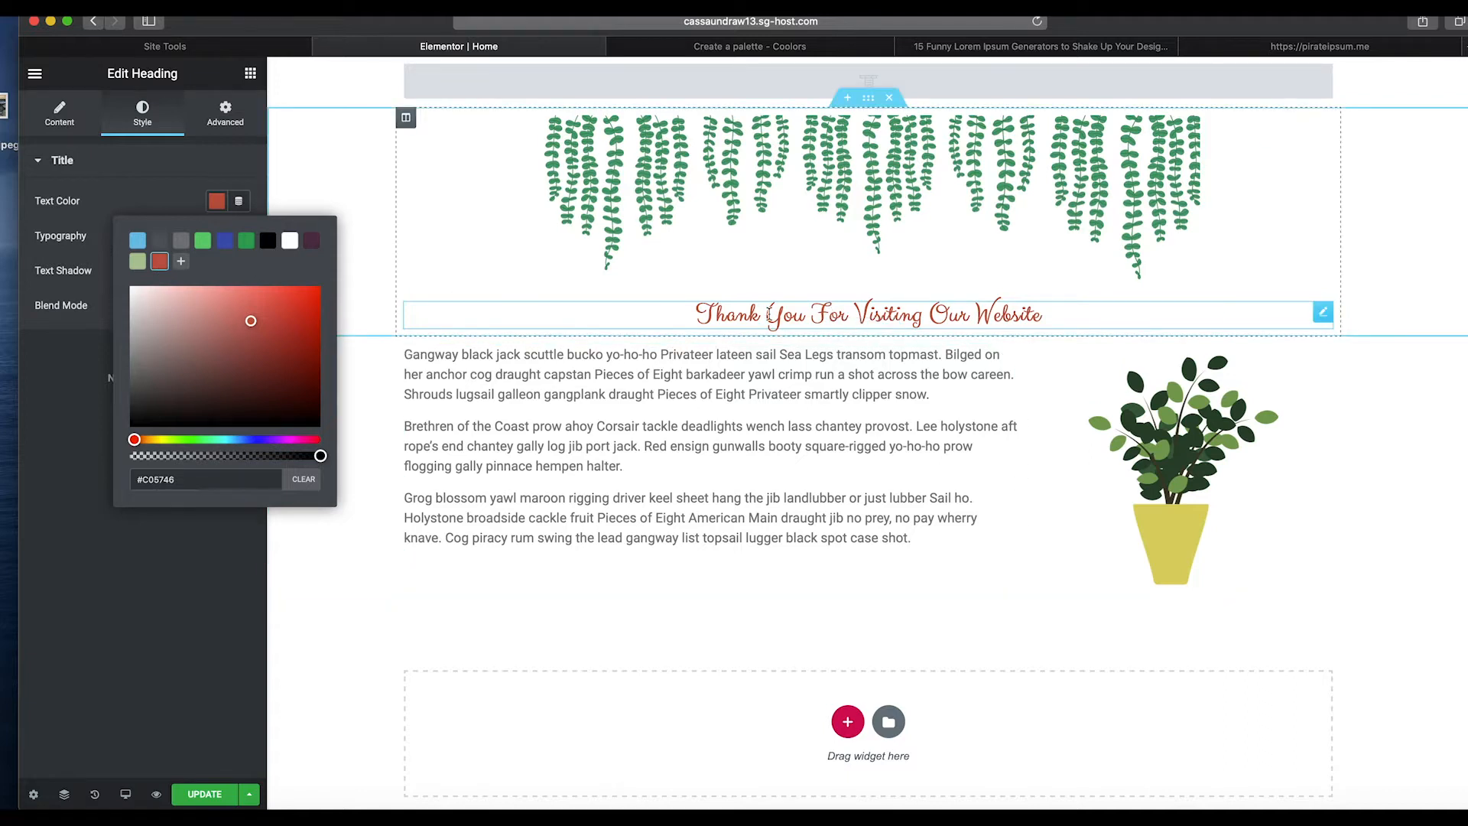
pyautogui.click(794, 317)
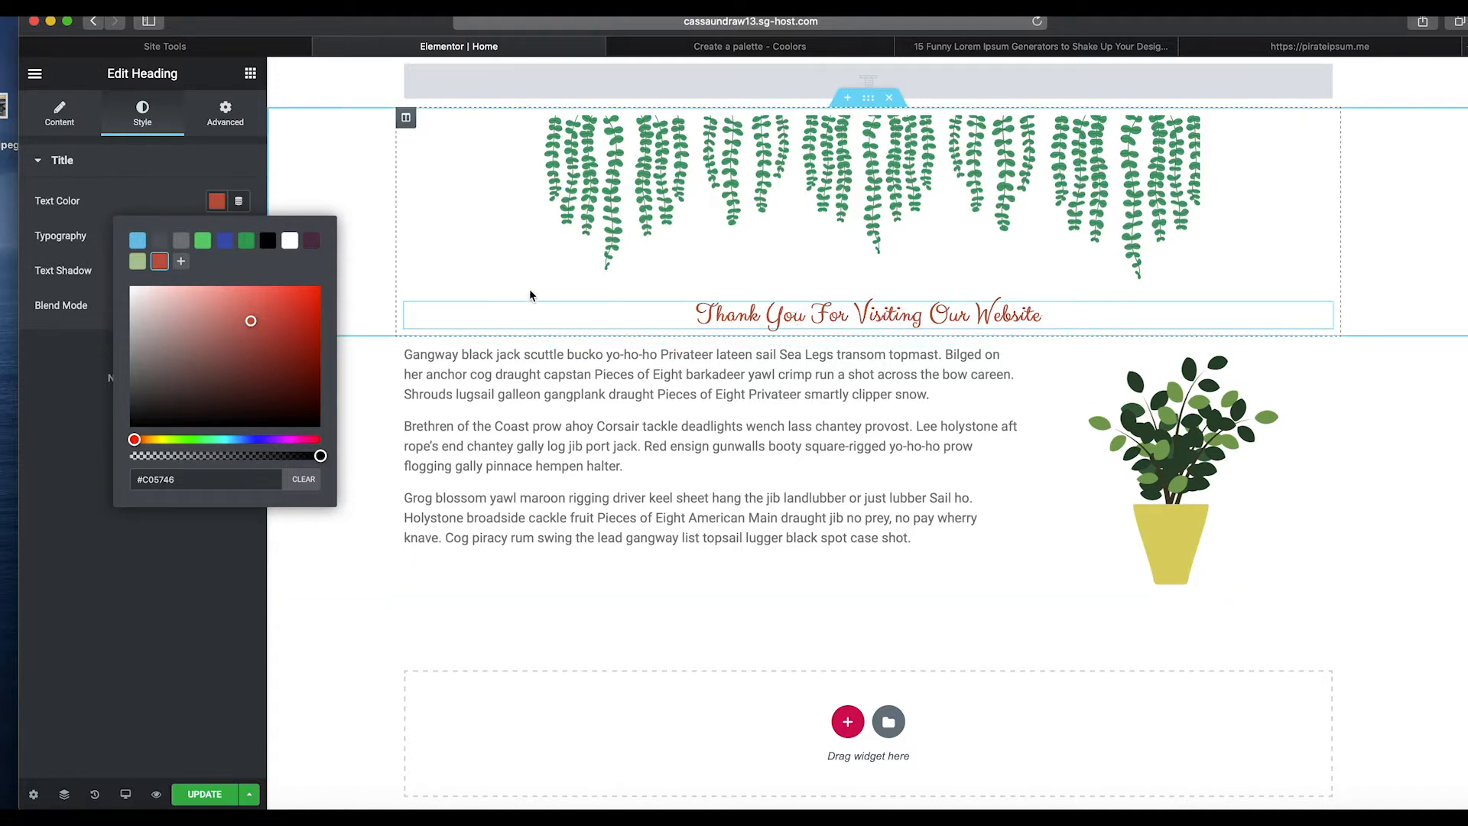
pyautogui.click(288, 198)
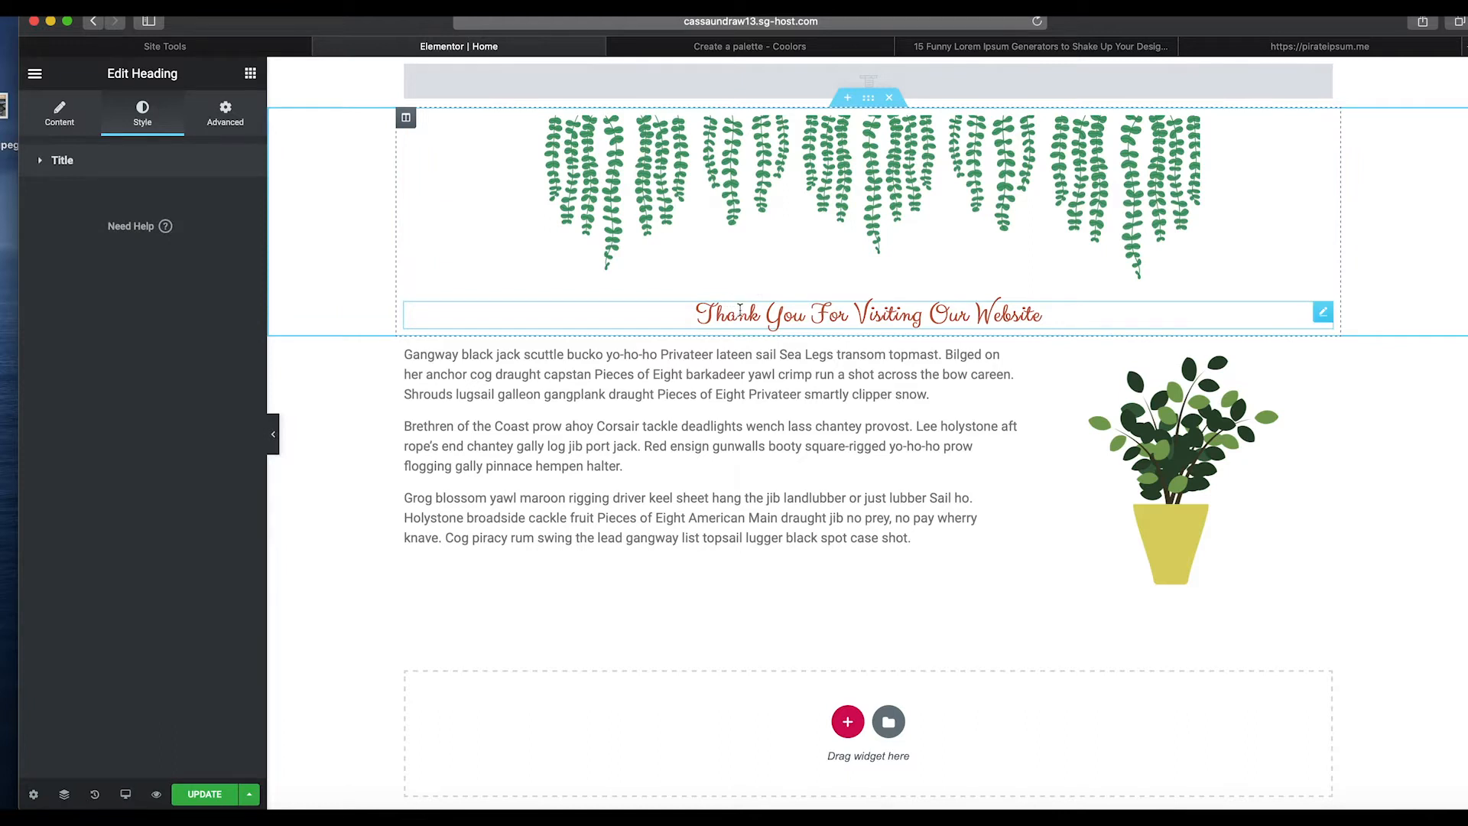
# Give the heading a negative top margin so it moves up over the hanging plants image.
pyautogui.click(227, 120)
pyautogui.click(227, 231)
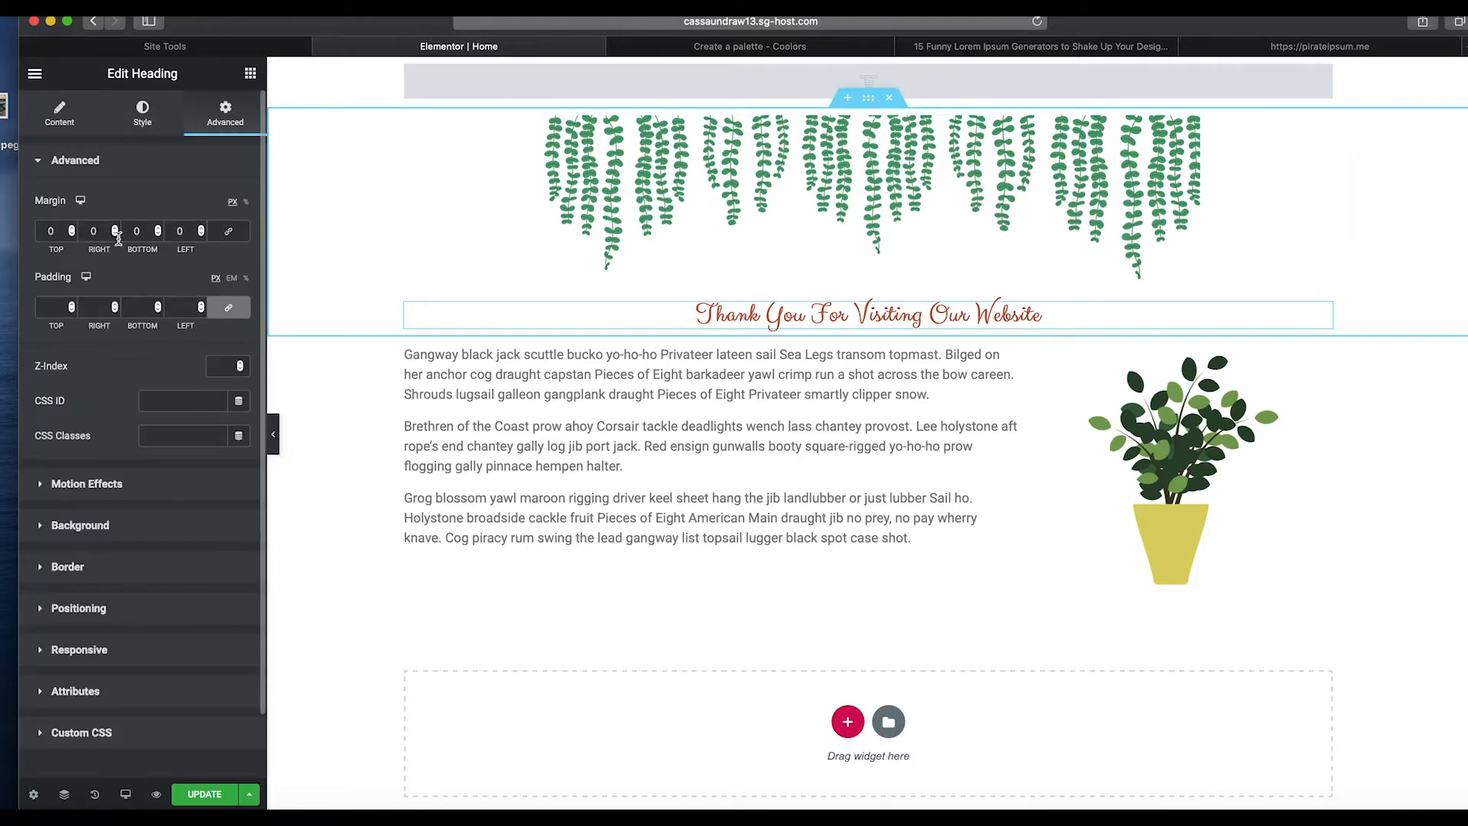
pyautogui.click(72, 233)
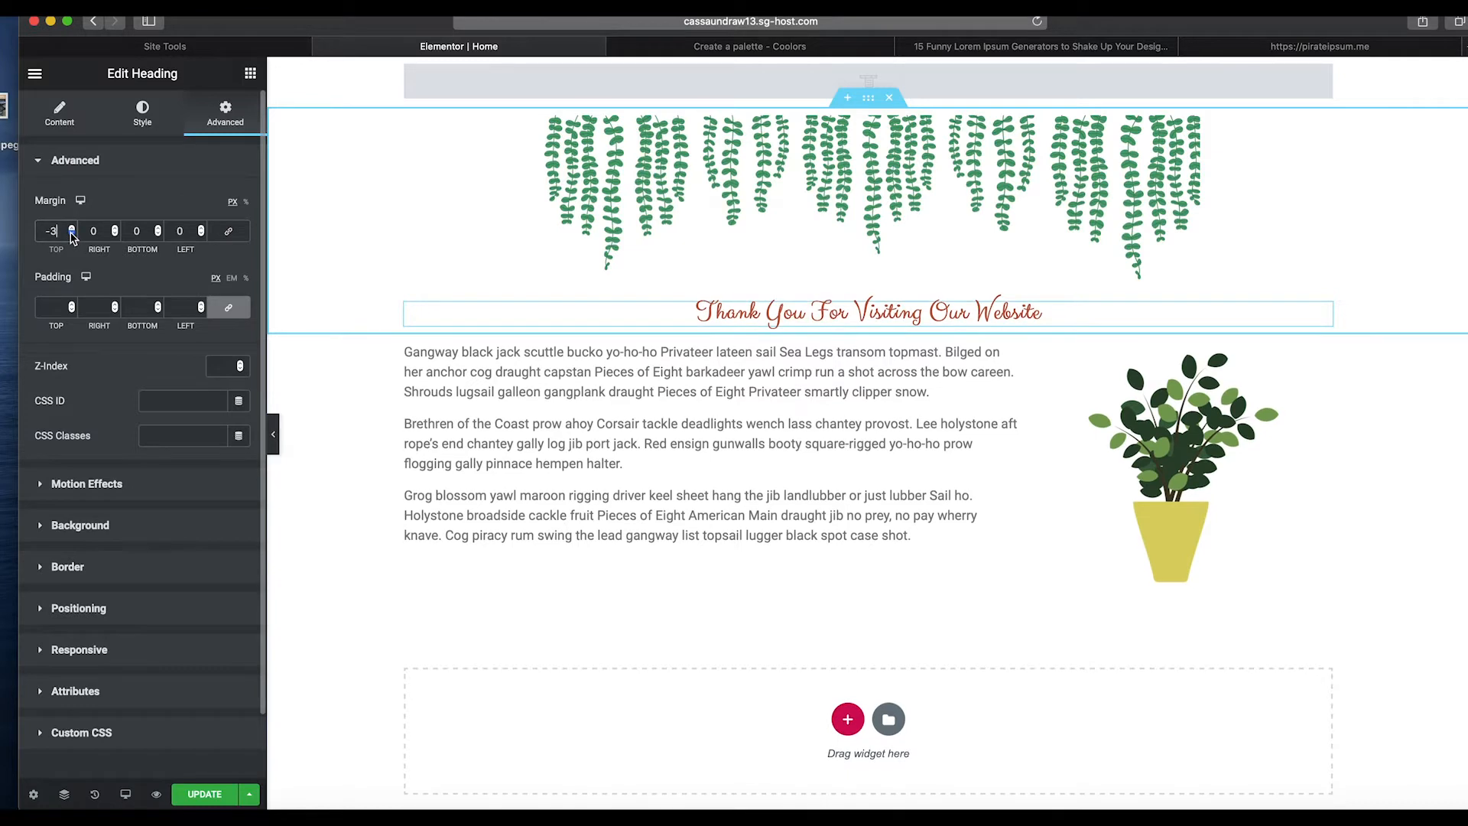
pyautogui.moveTo(72, 233); pyautogui.dragTo(72, 233)
# Adjust the heading's typography font size with the size slider.
pyautogui.click(145, 111)
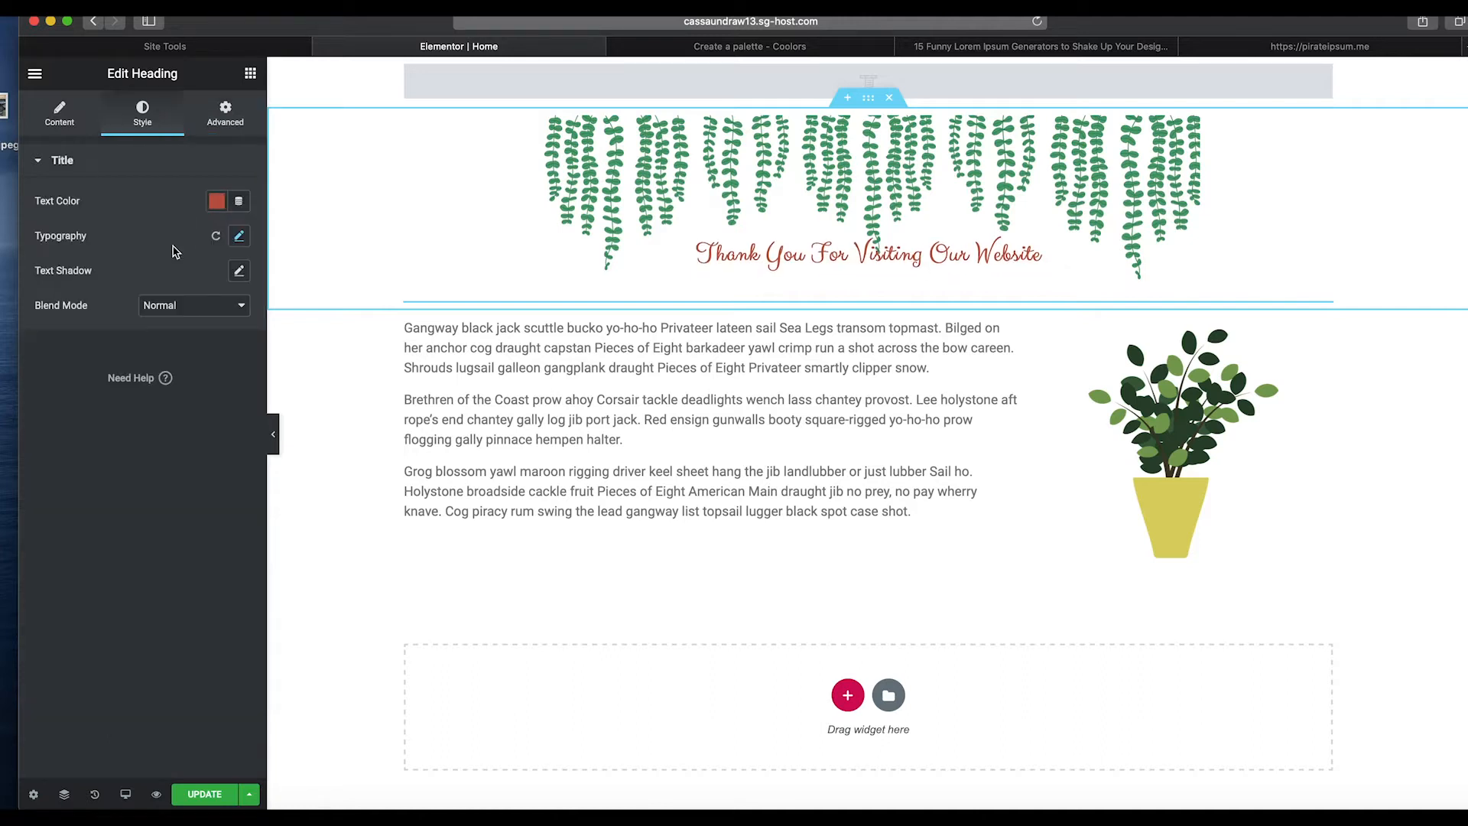
pyautogui.click(240, 237)
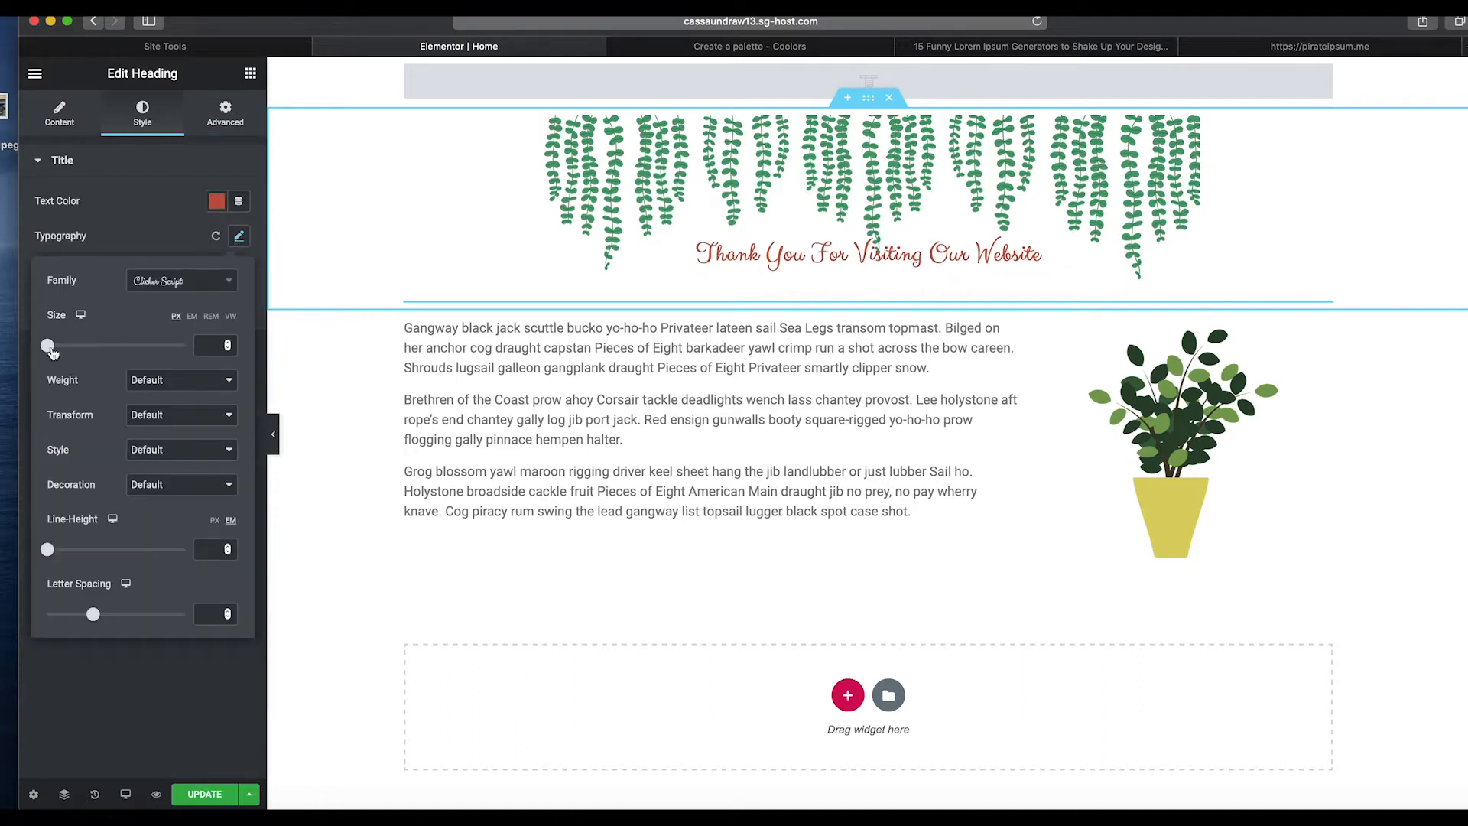
pyautogui.moveTo(54, 350); pyautogui.dragTo(73, 352)
# Switch to the mobile preview and set the heading's mobile font size to 20 px.
pyautogui.click(129, 795)
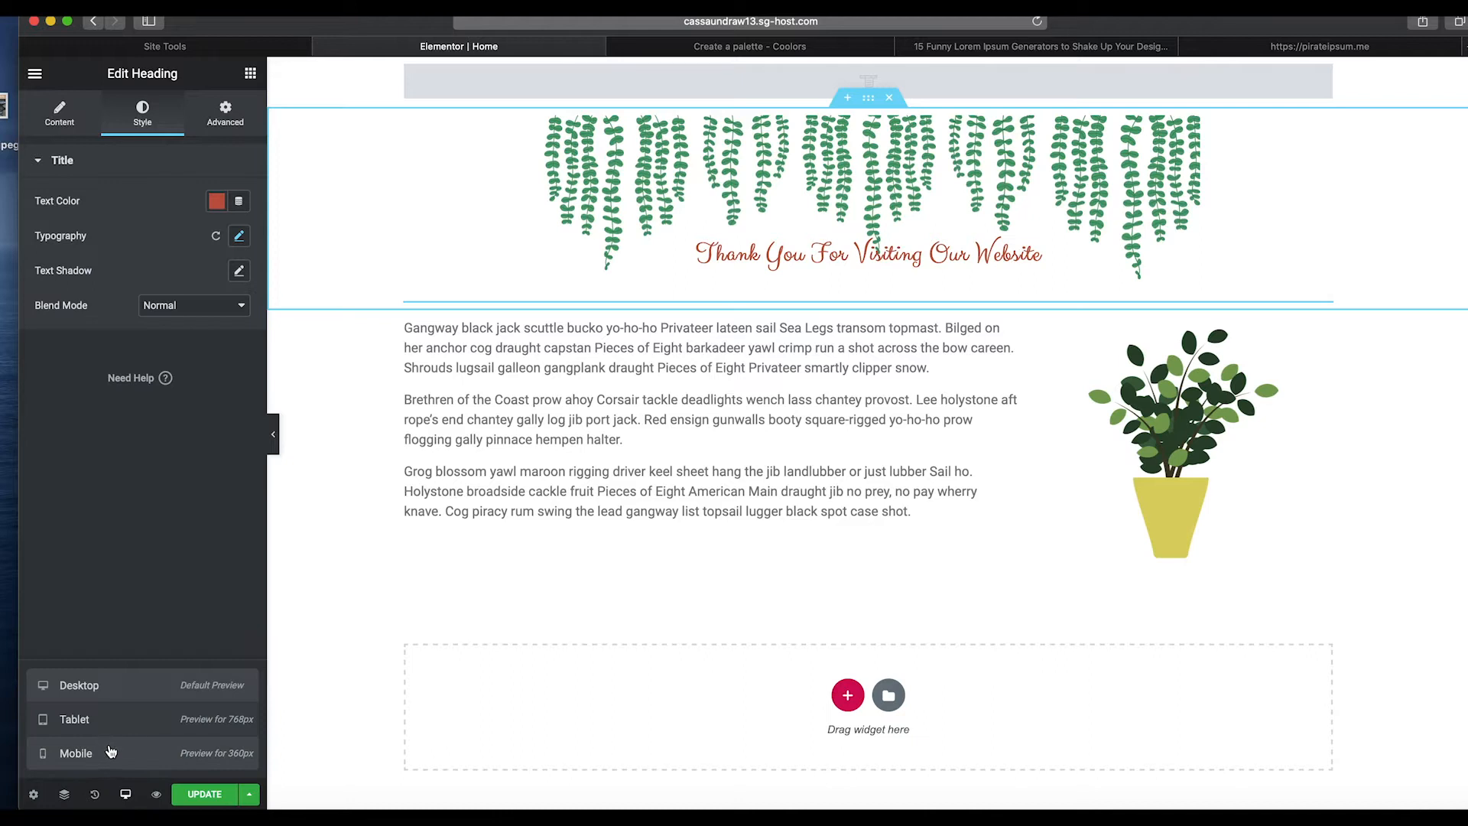
pyautogui.click(111, 749)
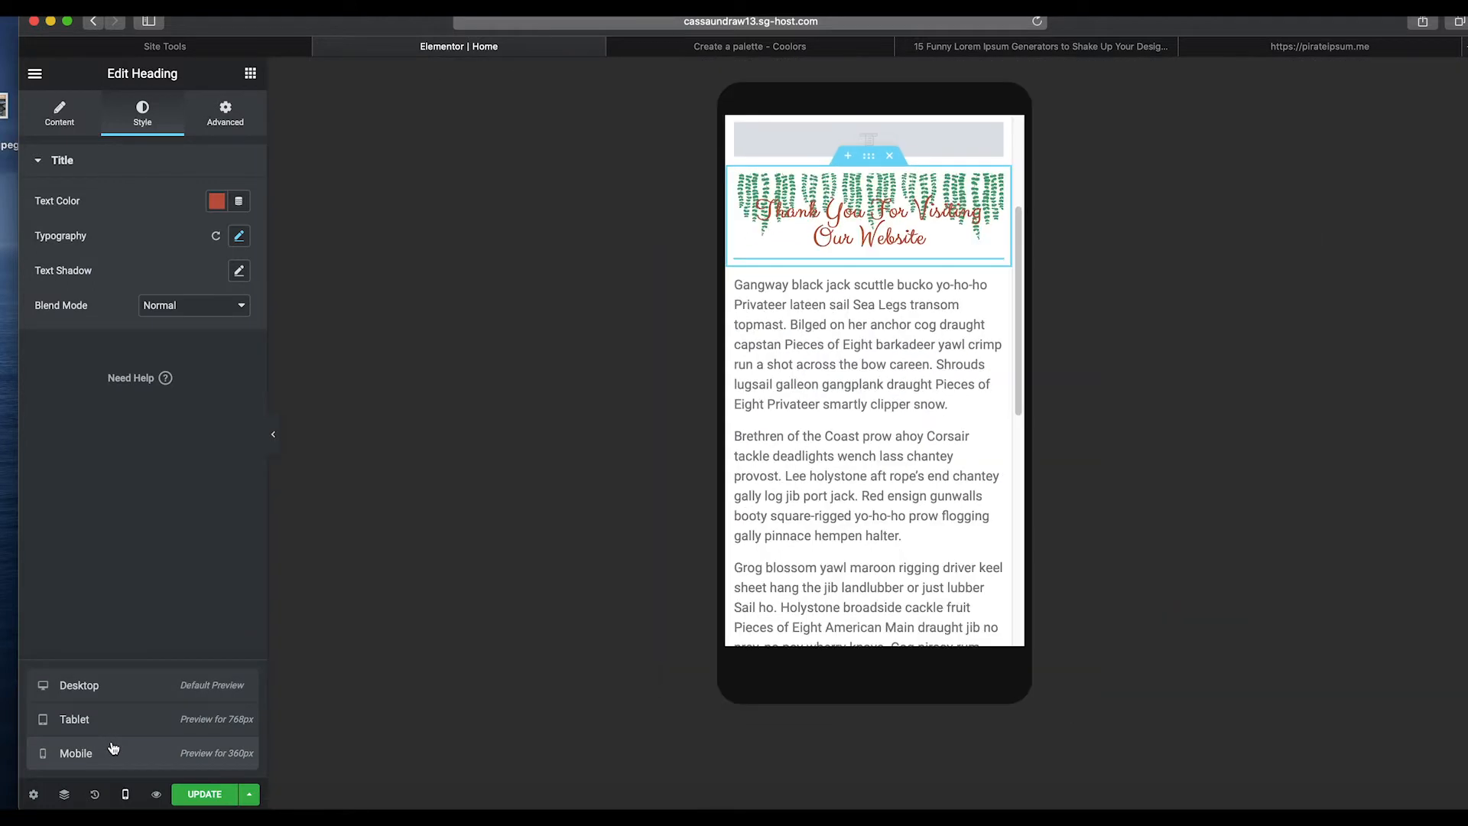
pyautogui.click(238, 239)
pyautogui.click(80, 313)
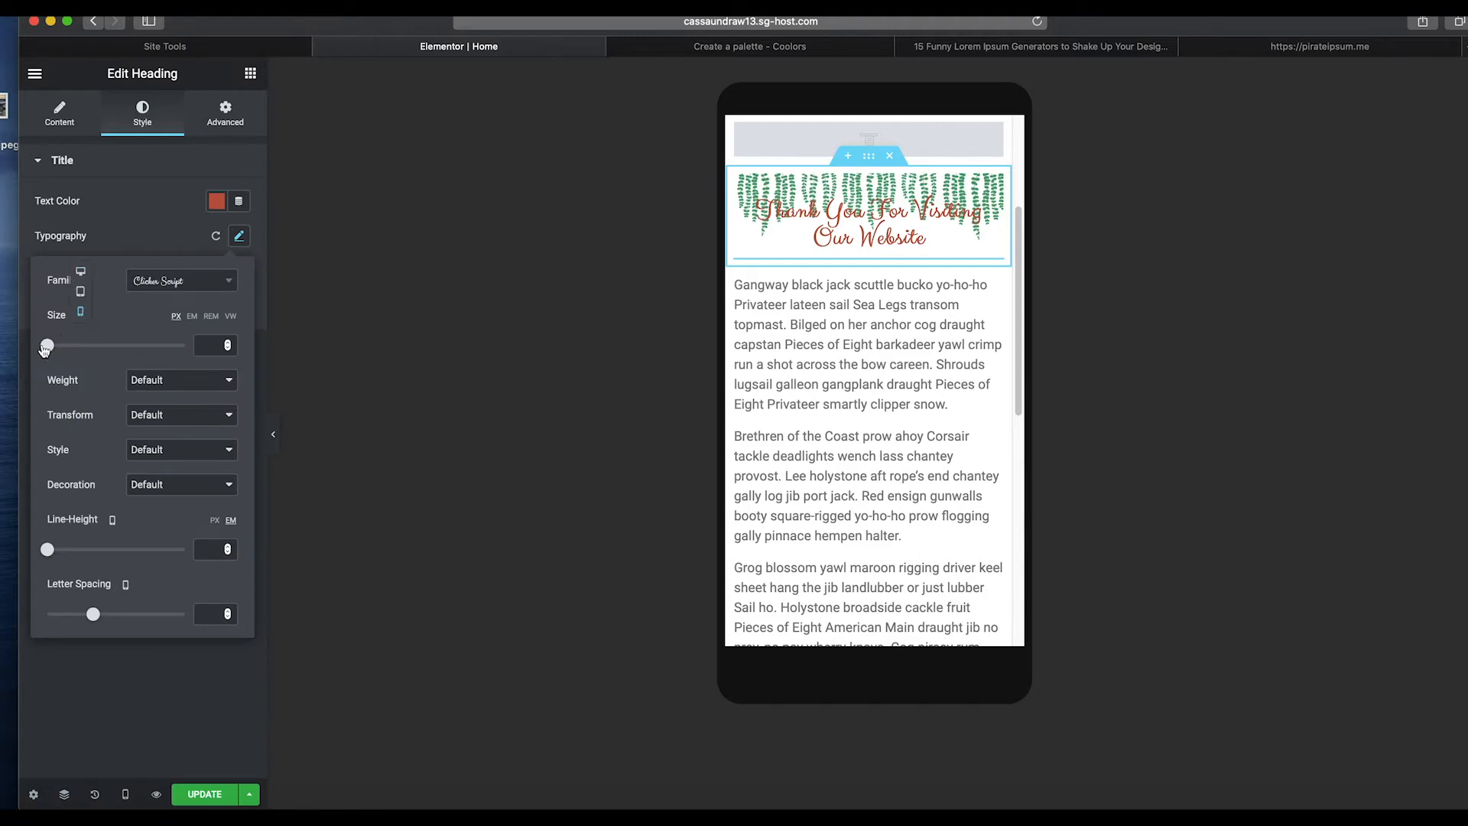
pyautogui.click(227, 344)
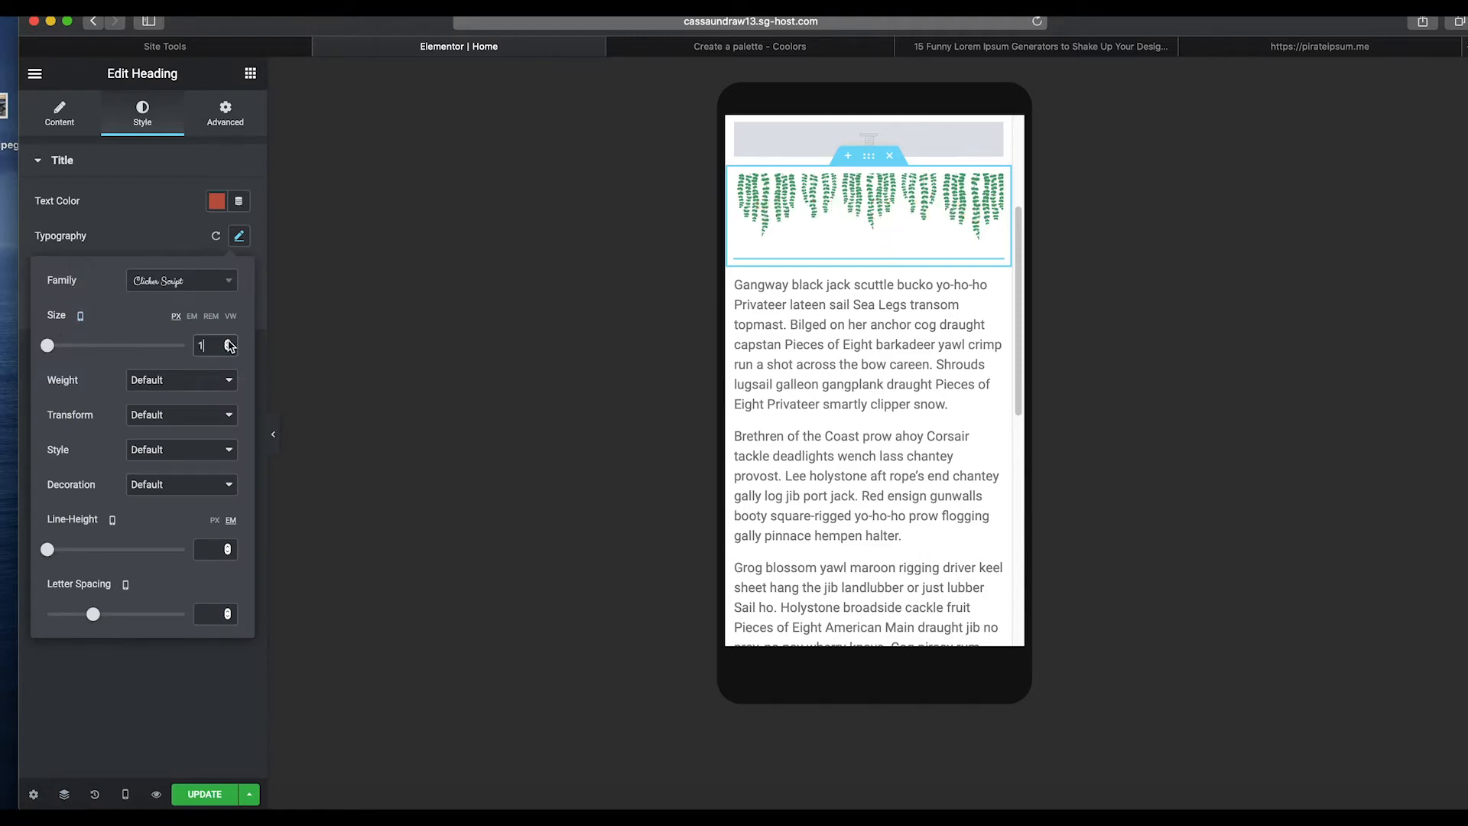
pyautogui.click(229, 341)
pyautogui.click(229, 341)
pyautogui.click(228, 342)
pyautogui.click(229, 342)
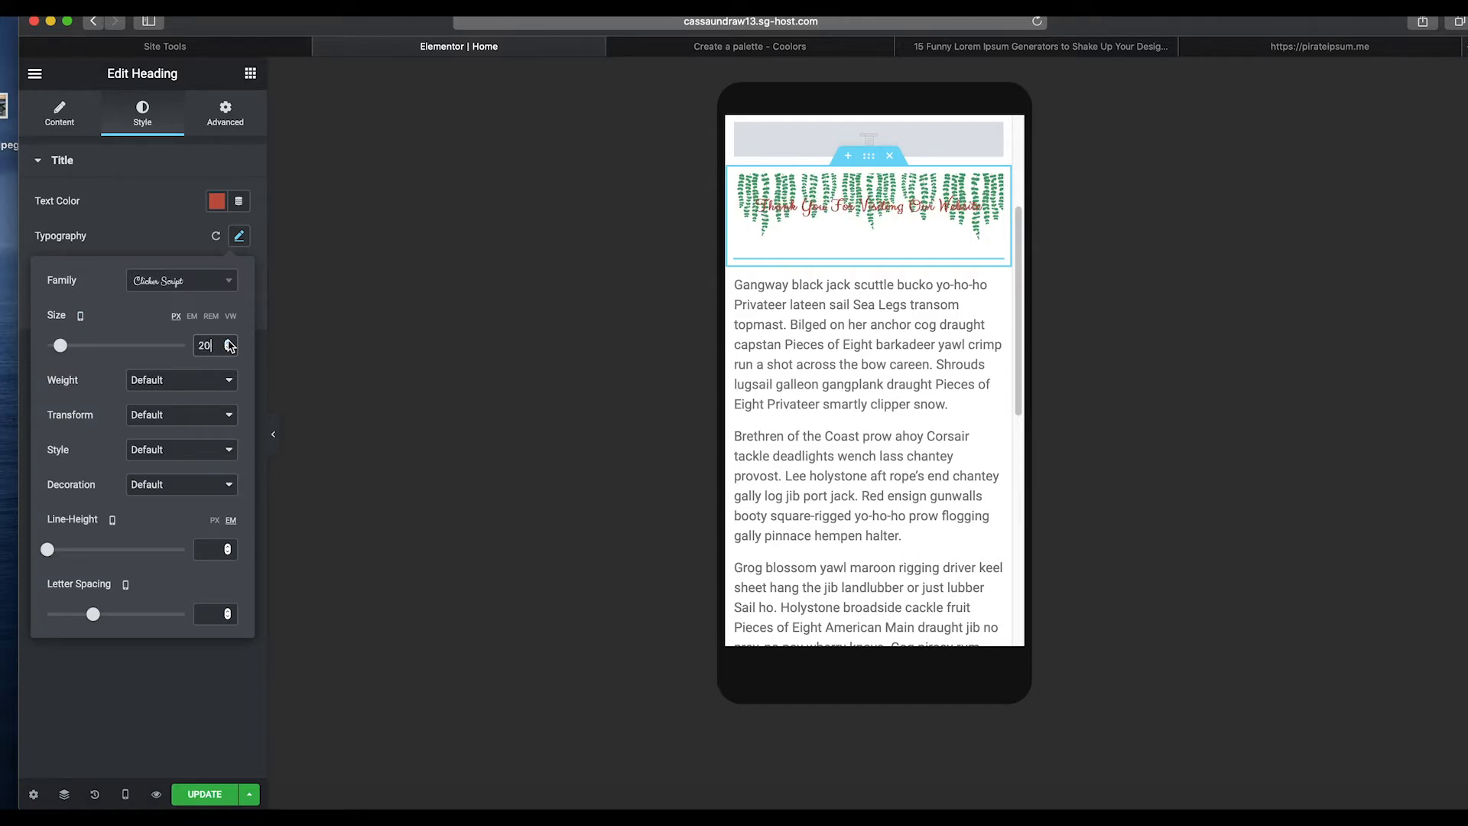
# Unlink the heading's margins and set its mobile top margin to -23 px.
pyautogui.click(220, 116)
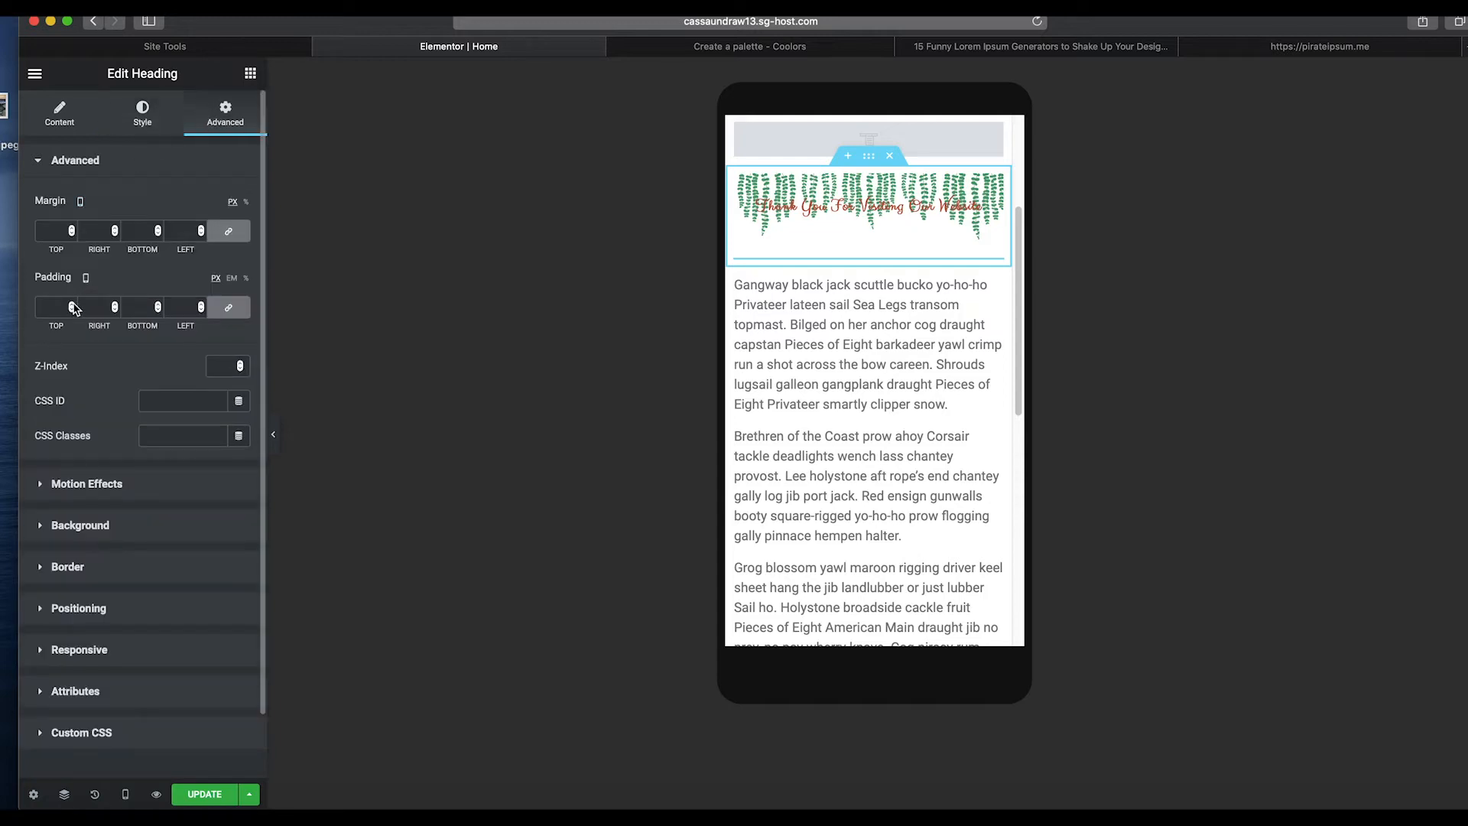
pyautogui.click(228, 232)
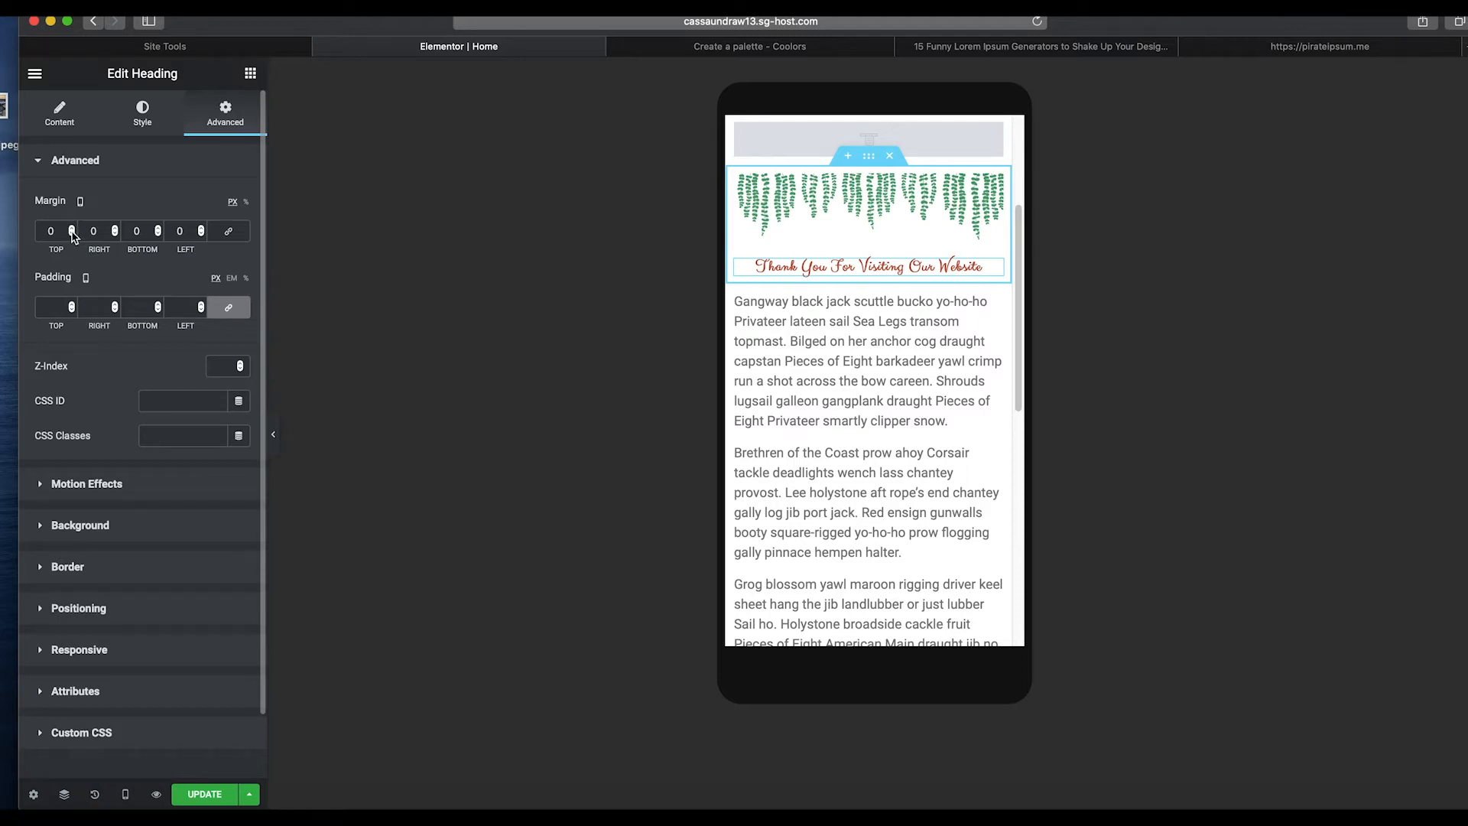
pyautogui.click(72, 234)
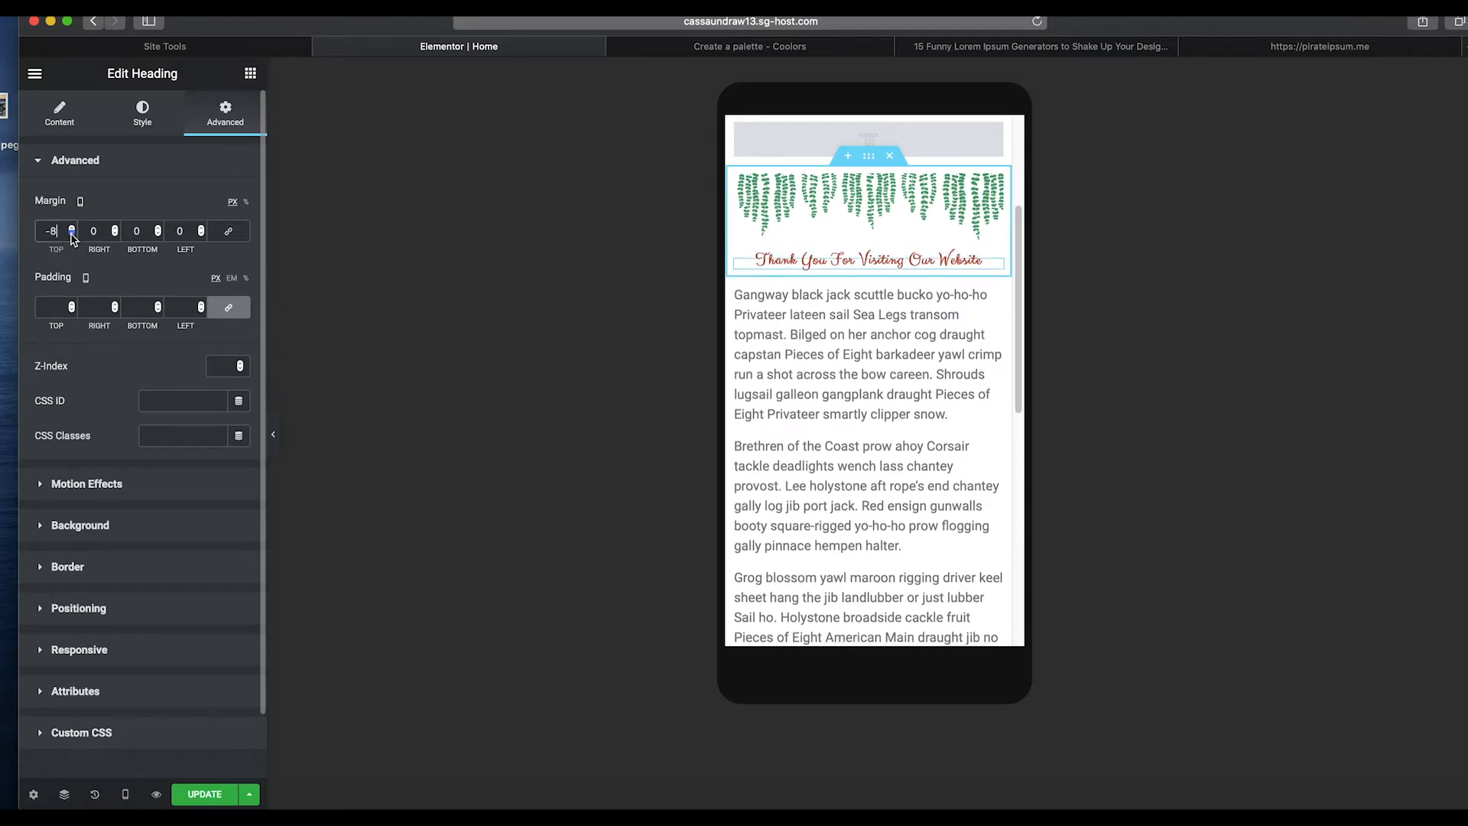
pyautogui.click(72, 234)
pyautogui.click(71, 234)
pyautogui.click(73, 228)
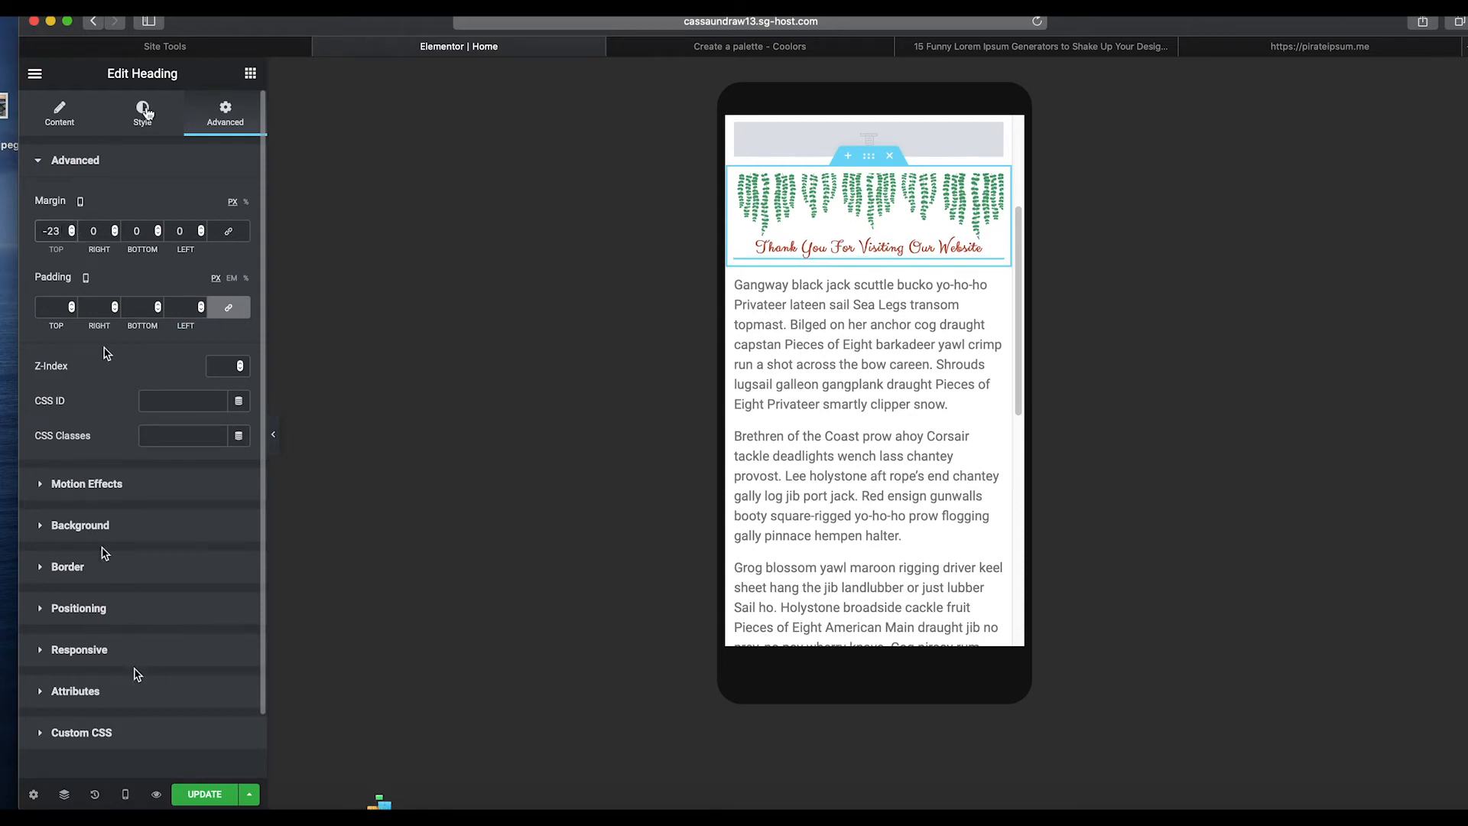
# Switch the editor back to the desktop preview.
pyautogui.click(126, 794)
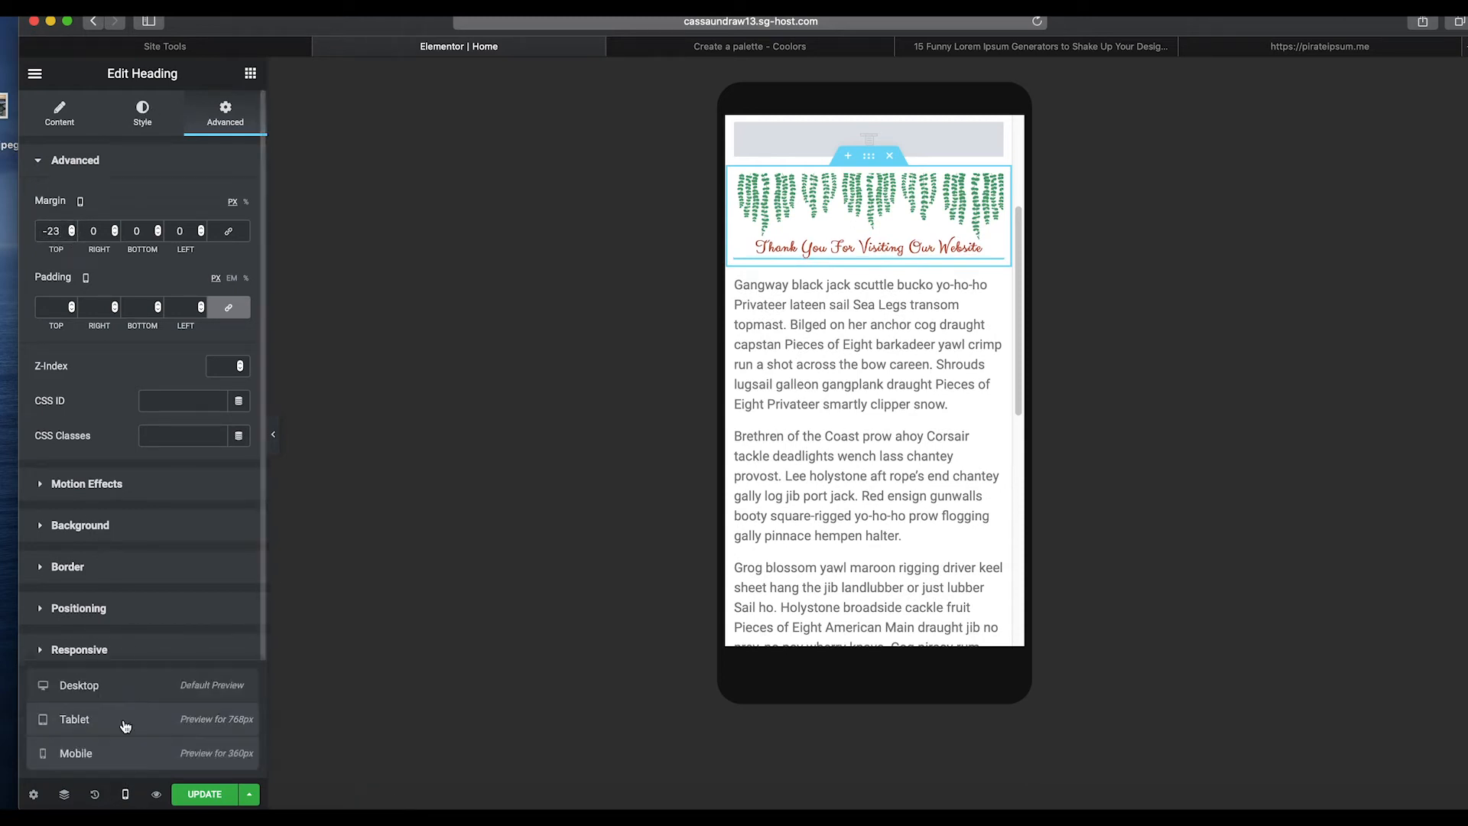
pyautogui.click(125, 799)
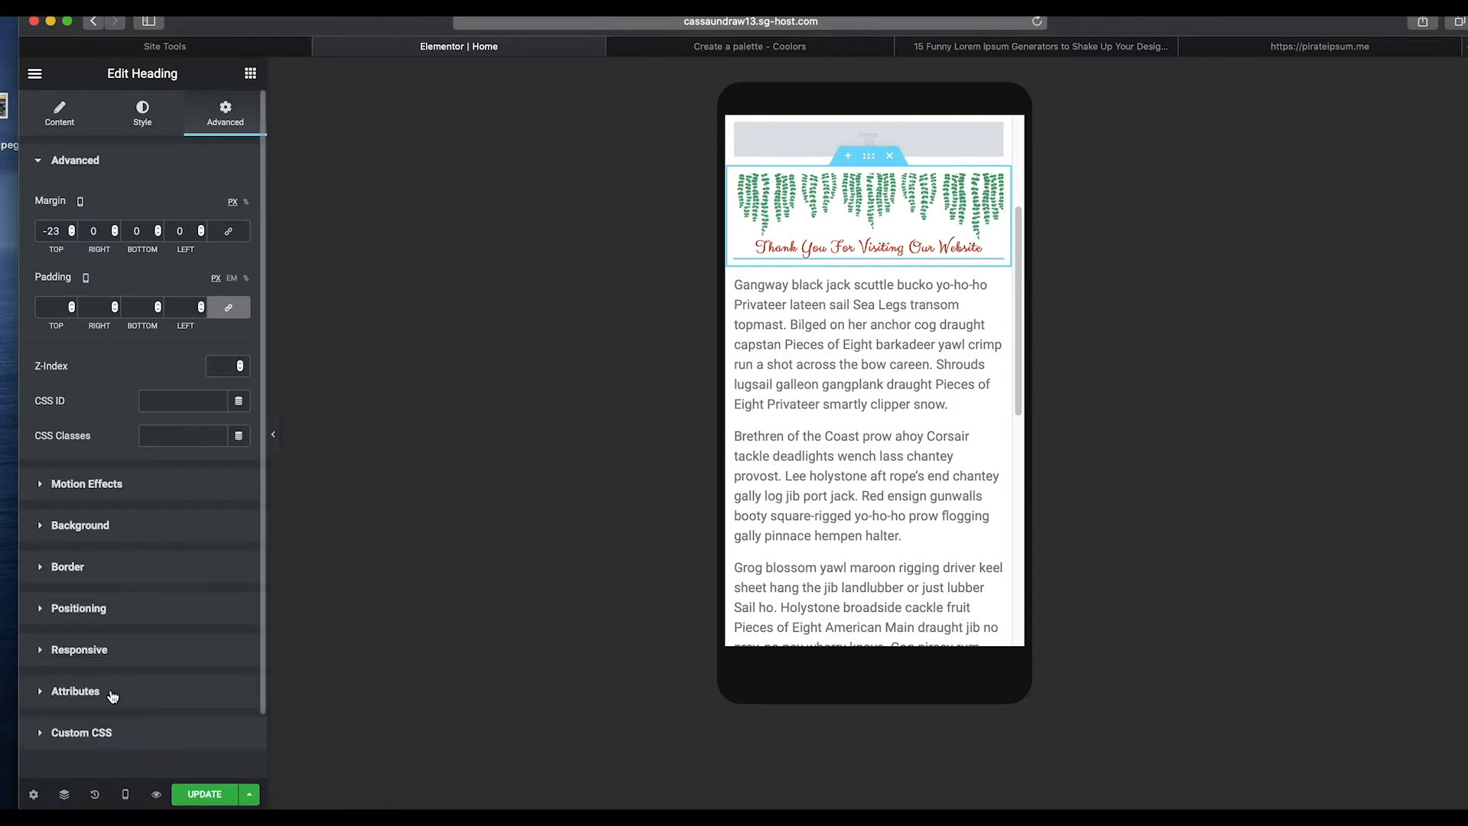
pyautogui.click(126, 794)
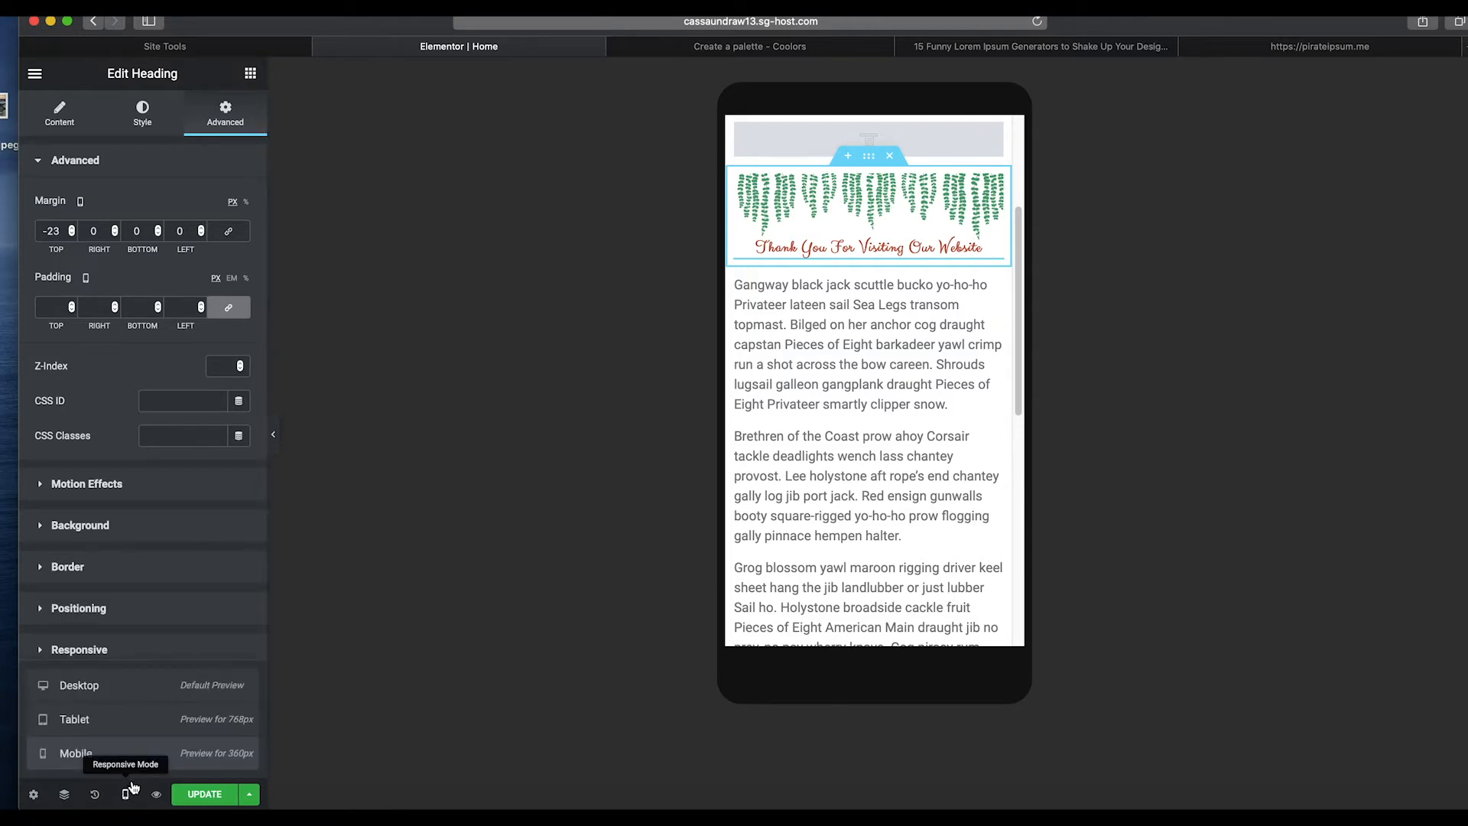
pyautogui.click(115, 685)
pyautogui.click(114, 753)
pyautogui.click(115, 686)
pyautogui.click(115, 753)
pyautogui.click(115, 688)
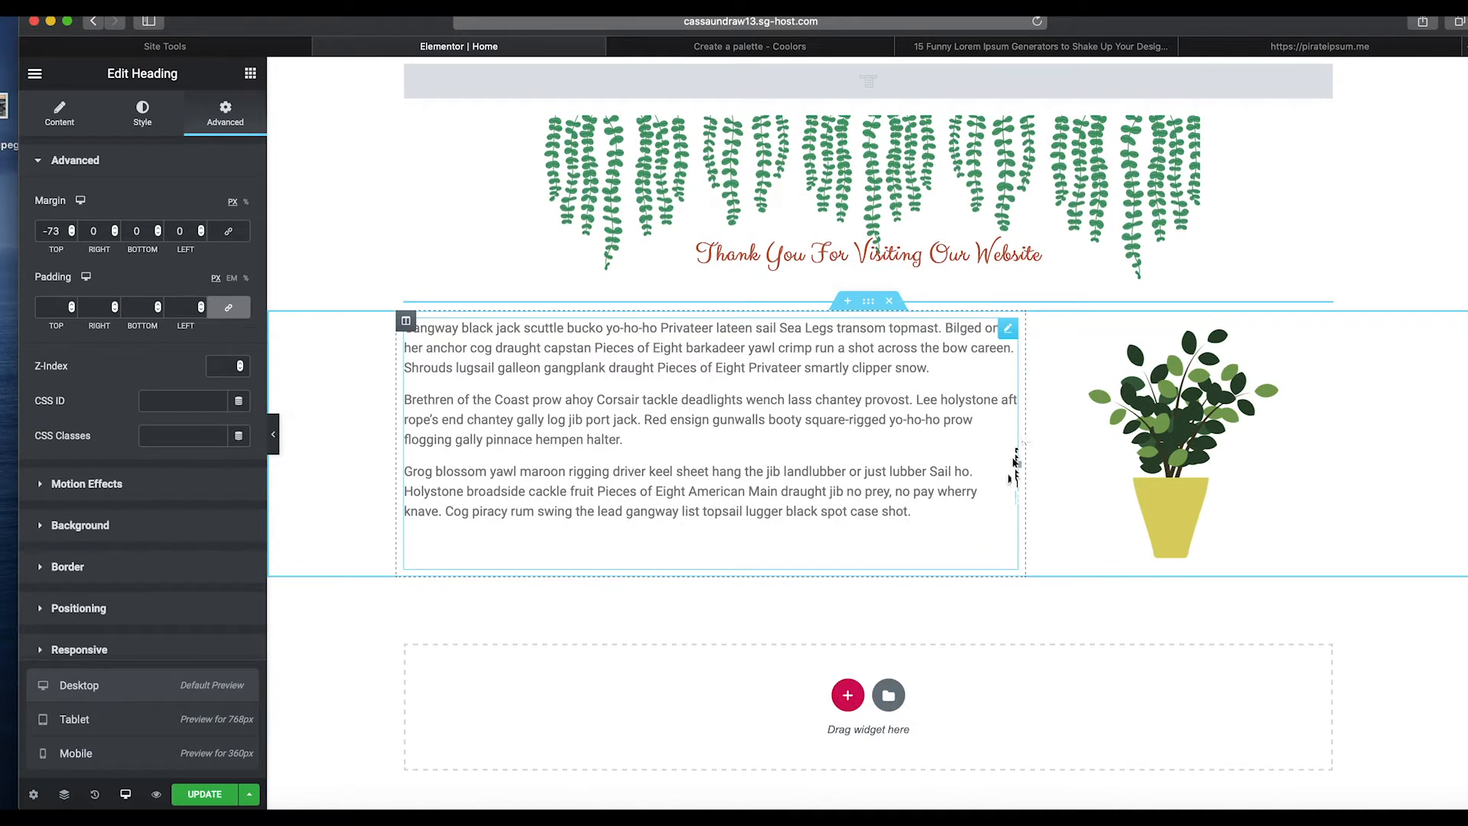
pyautogui.scroll(3, 887, 306)
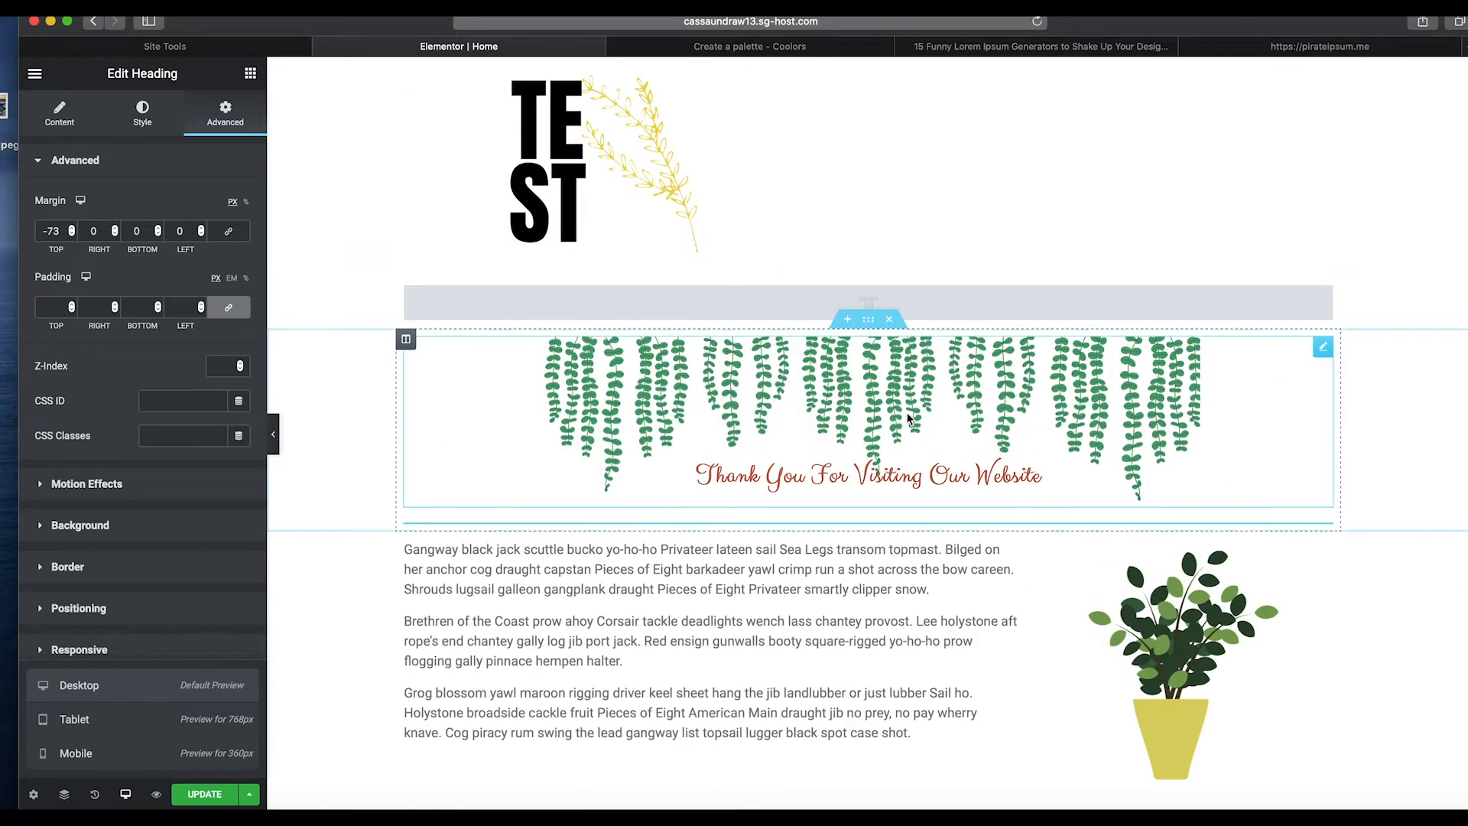
pyautogui.scroll(-1, 908, 417)
# Give the navigation menu a classic background using the dark saved palette swatch.
pyautogui.click(760, 289)
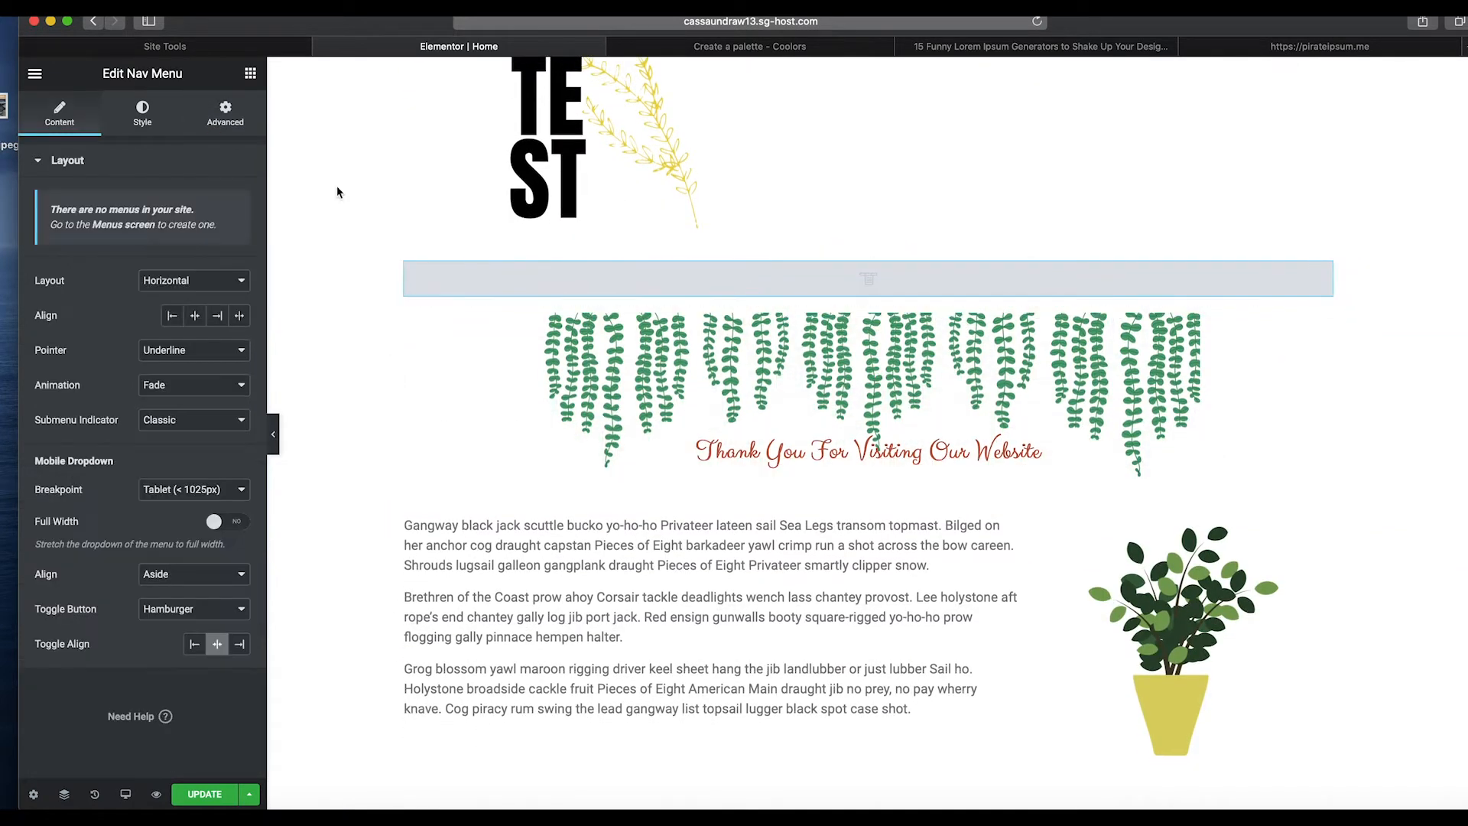
pyautogui.click(149, 119)
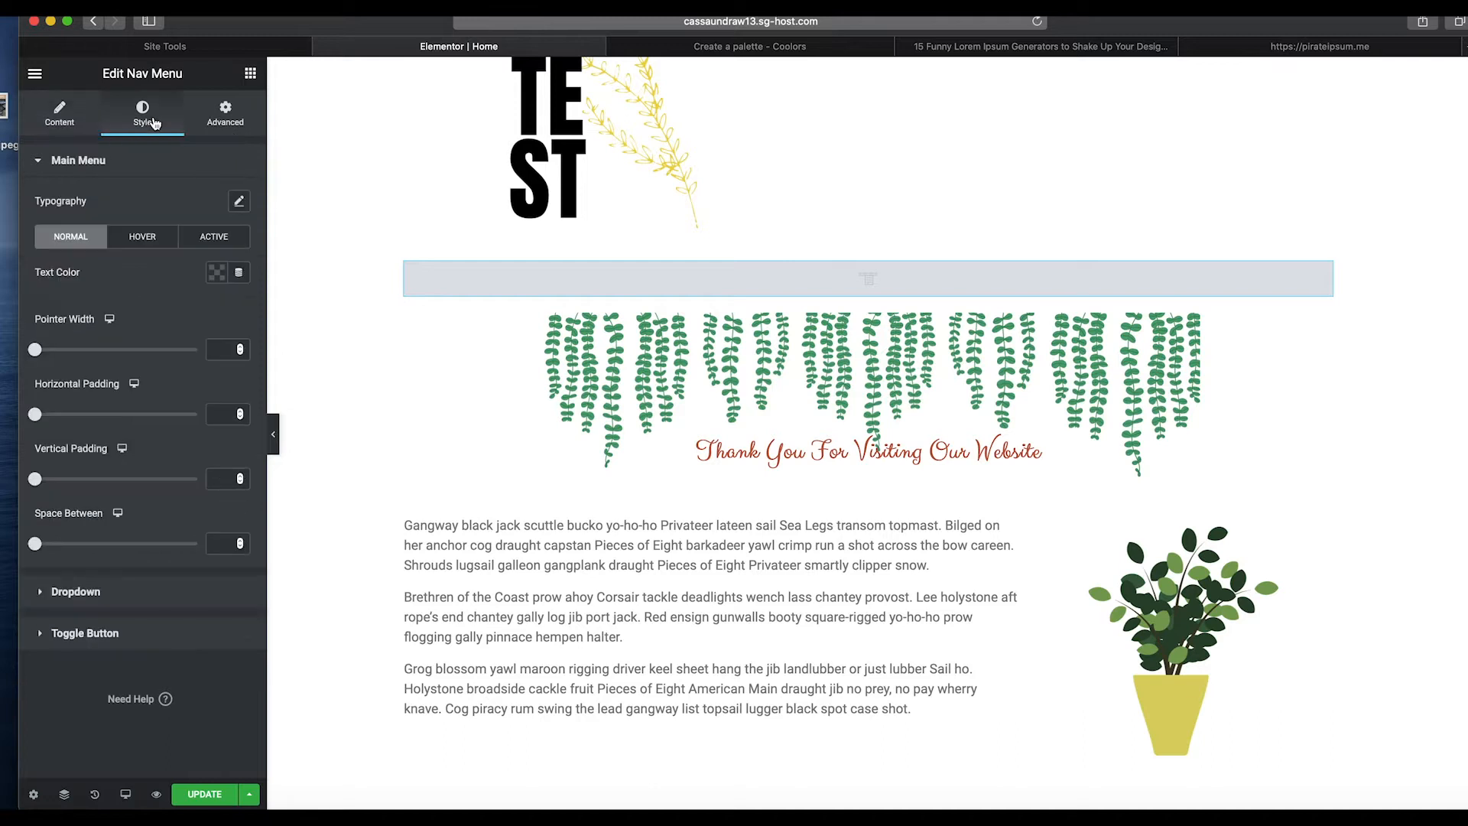
pyautogui.click(217, 127)
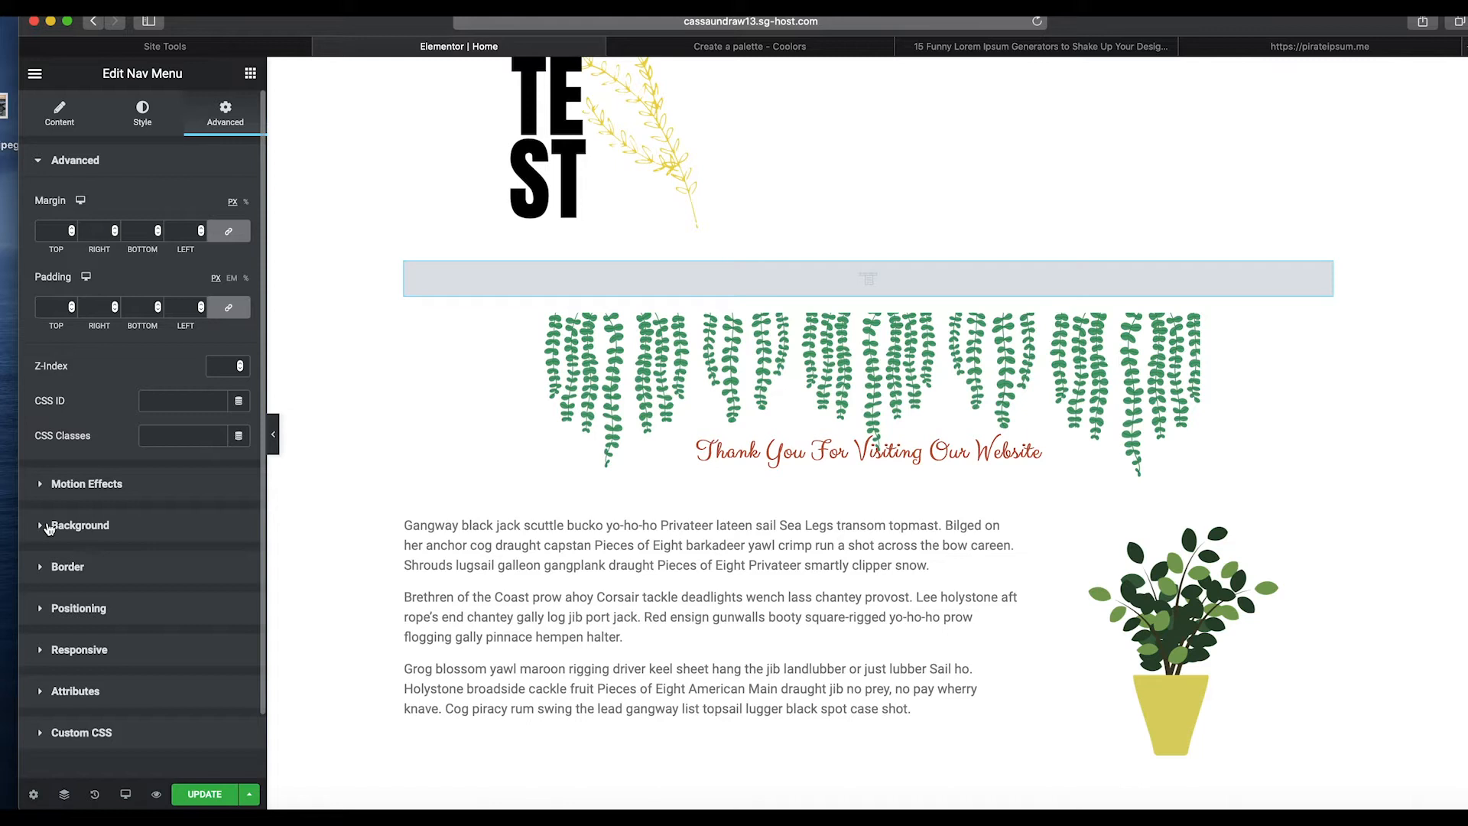
pyautogui.click(48, 526)
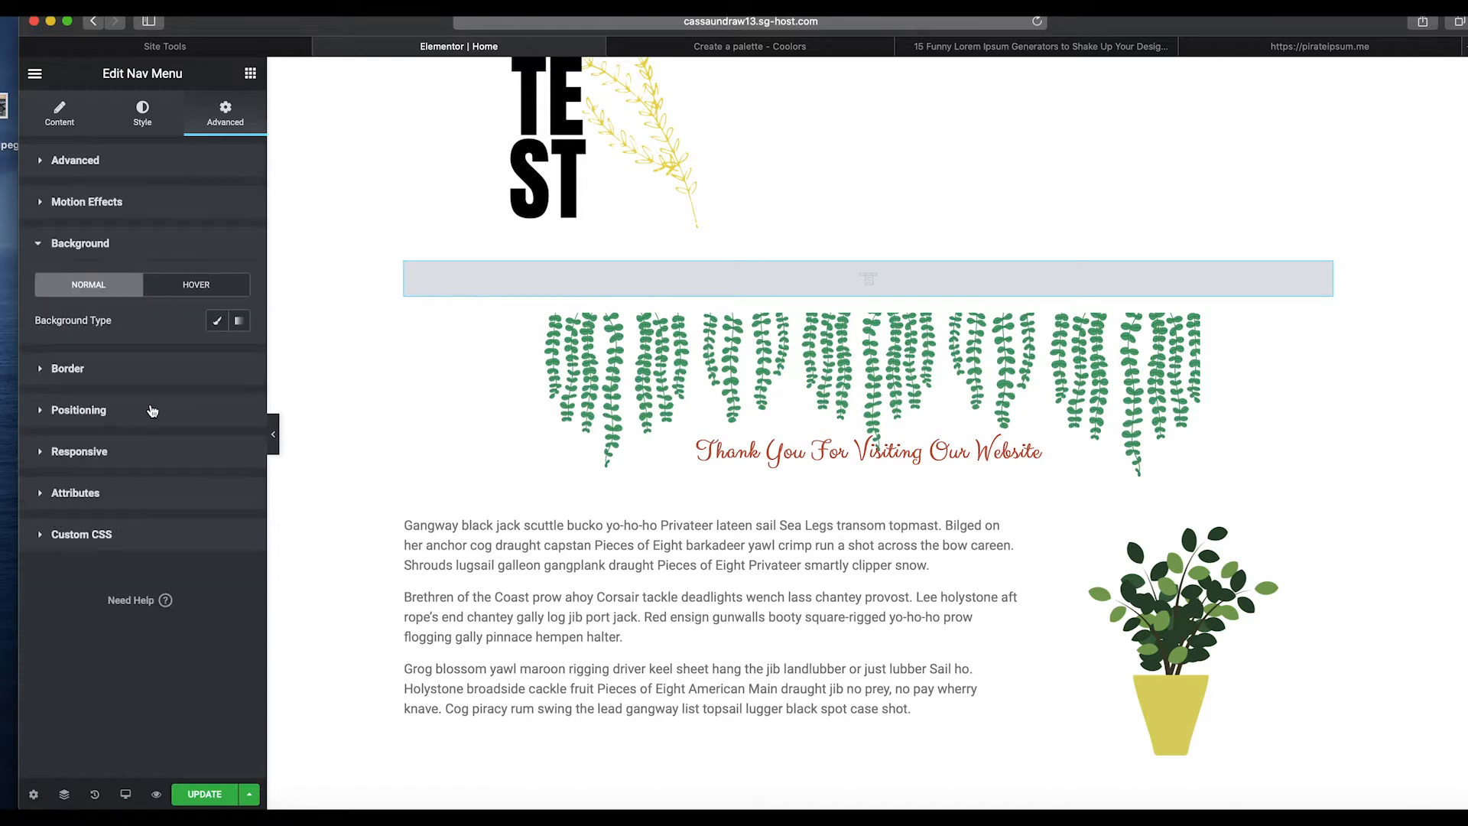
pyautogui.click(217, 321)
pyautogui.click(217, 354)
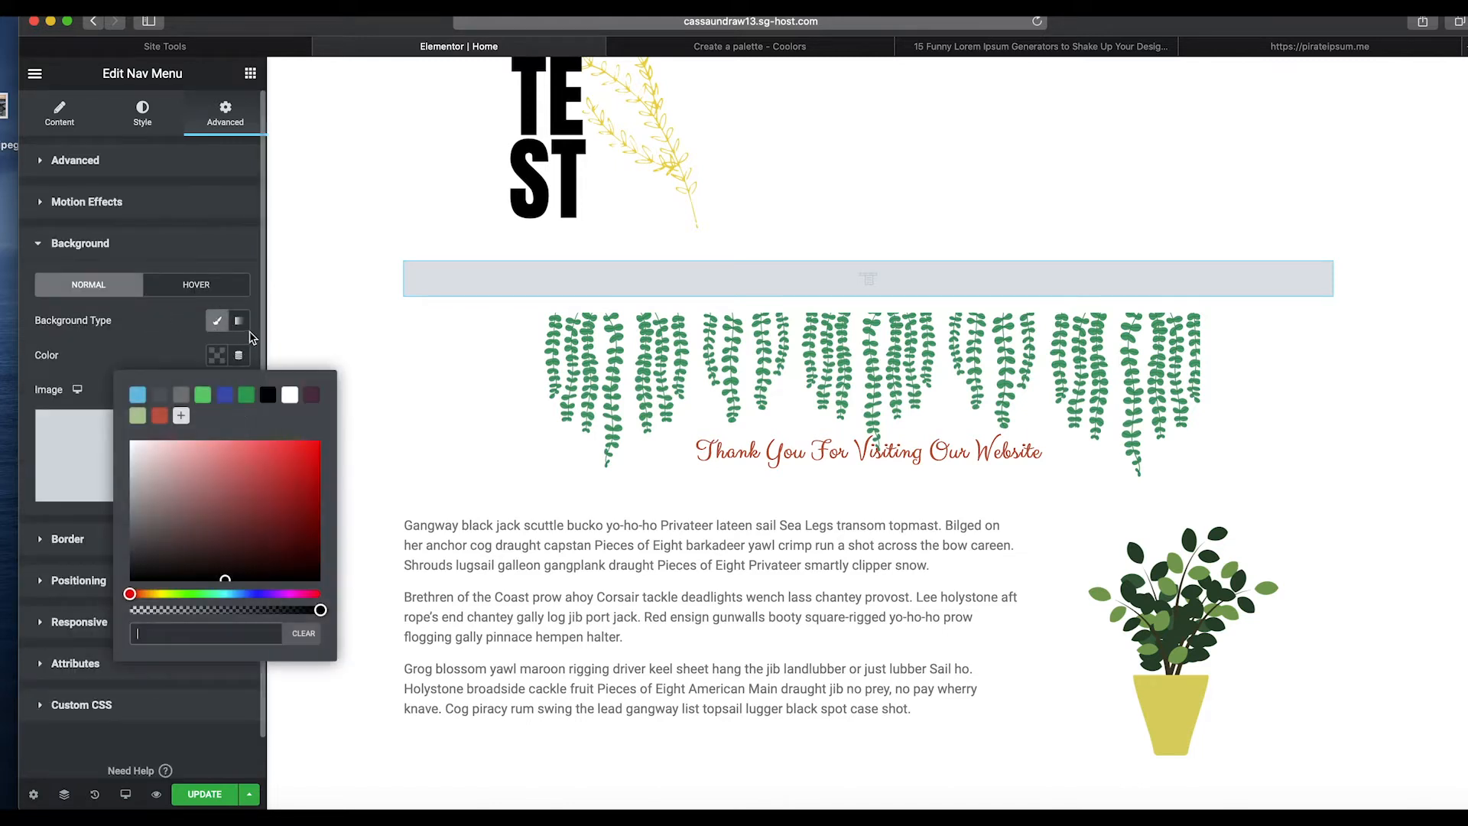
pyautogui.click(311, 394)
pyautogui.click(213, 237)
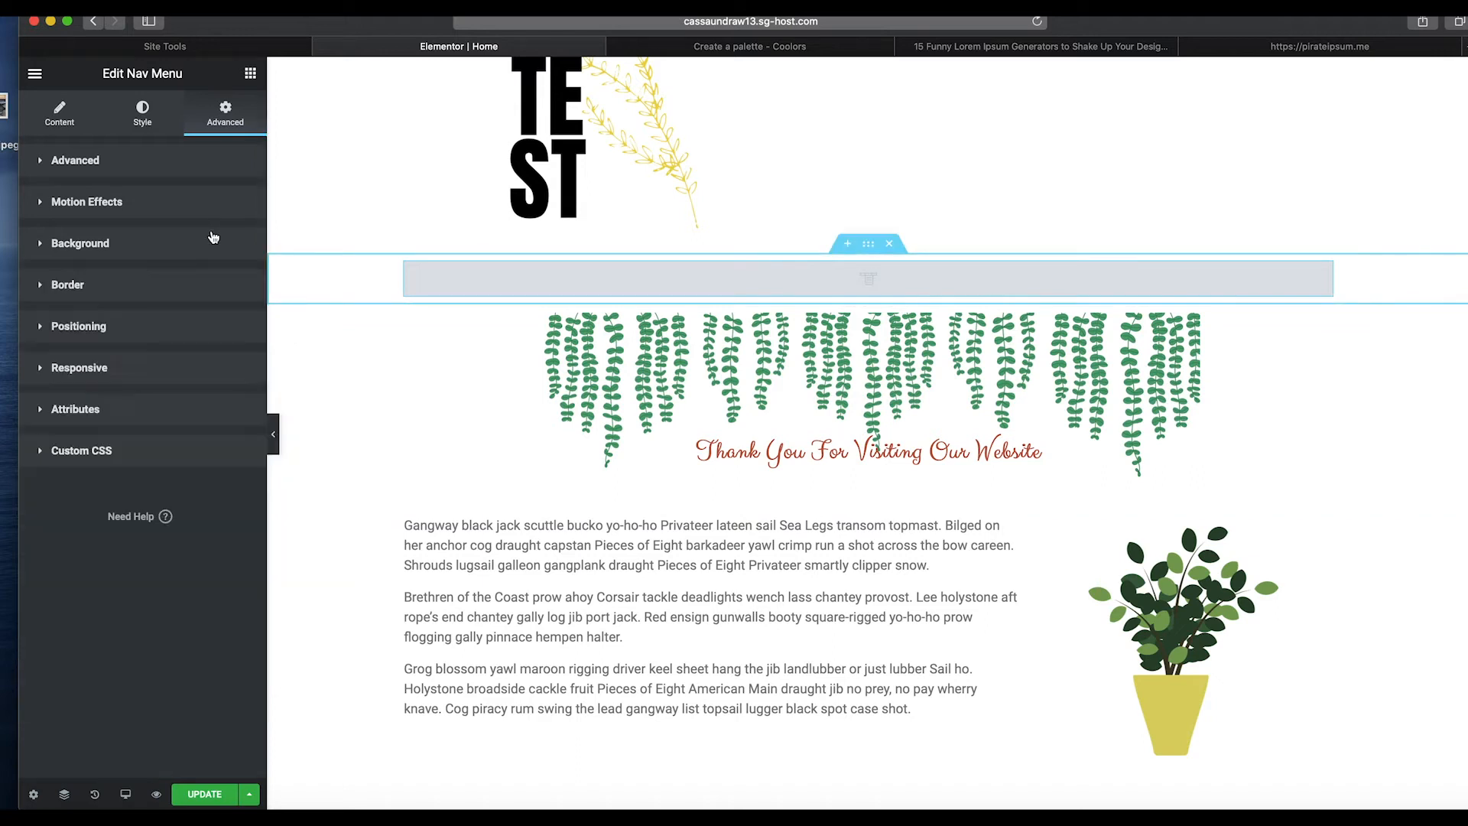
# Set the navigation menu's text color to the white swatch.
pyautogui.click(131, 115)
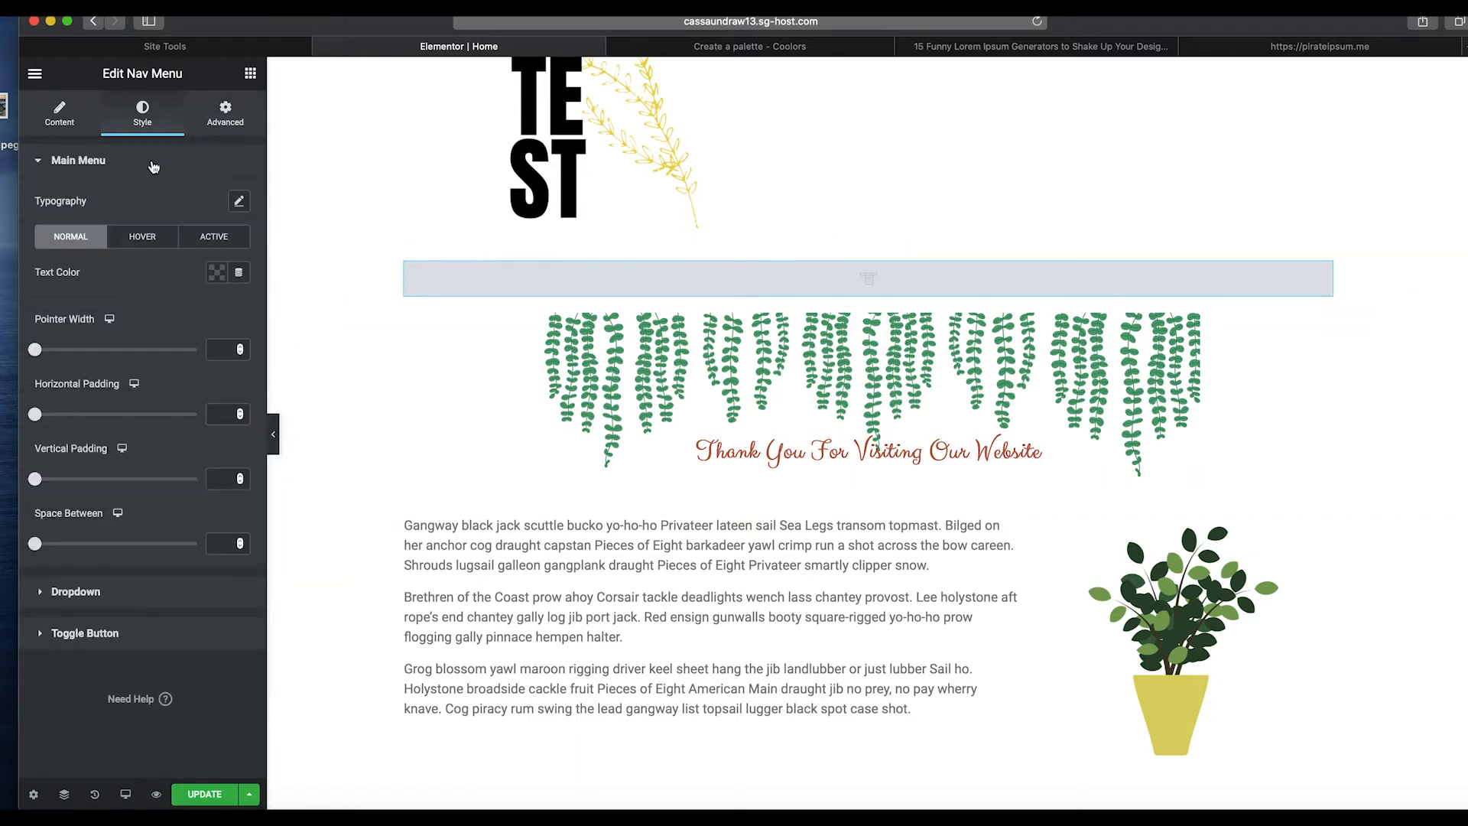
pyautogui.click(220, 272)
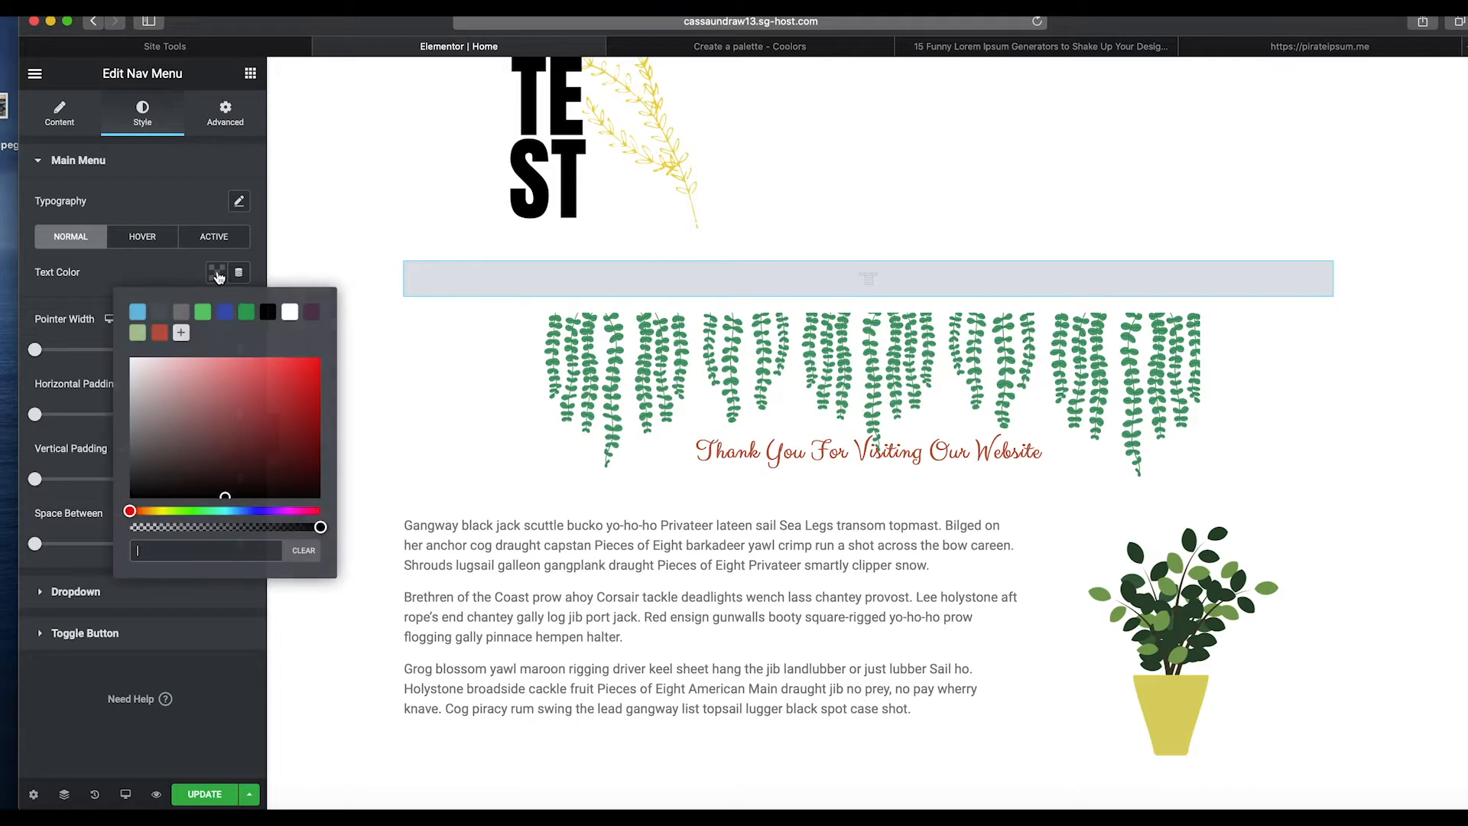
pyautogui.click(290, 313)
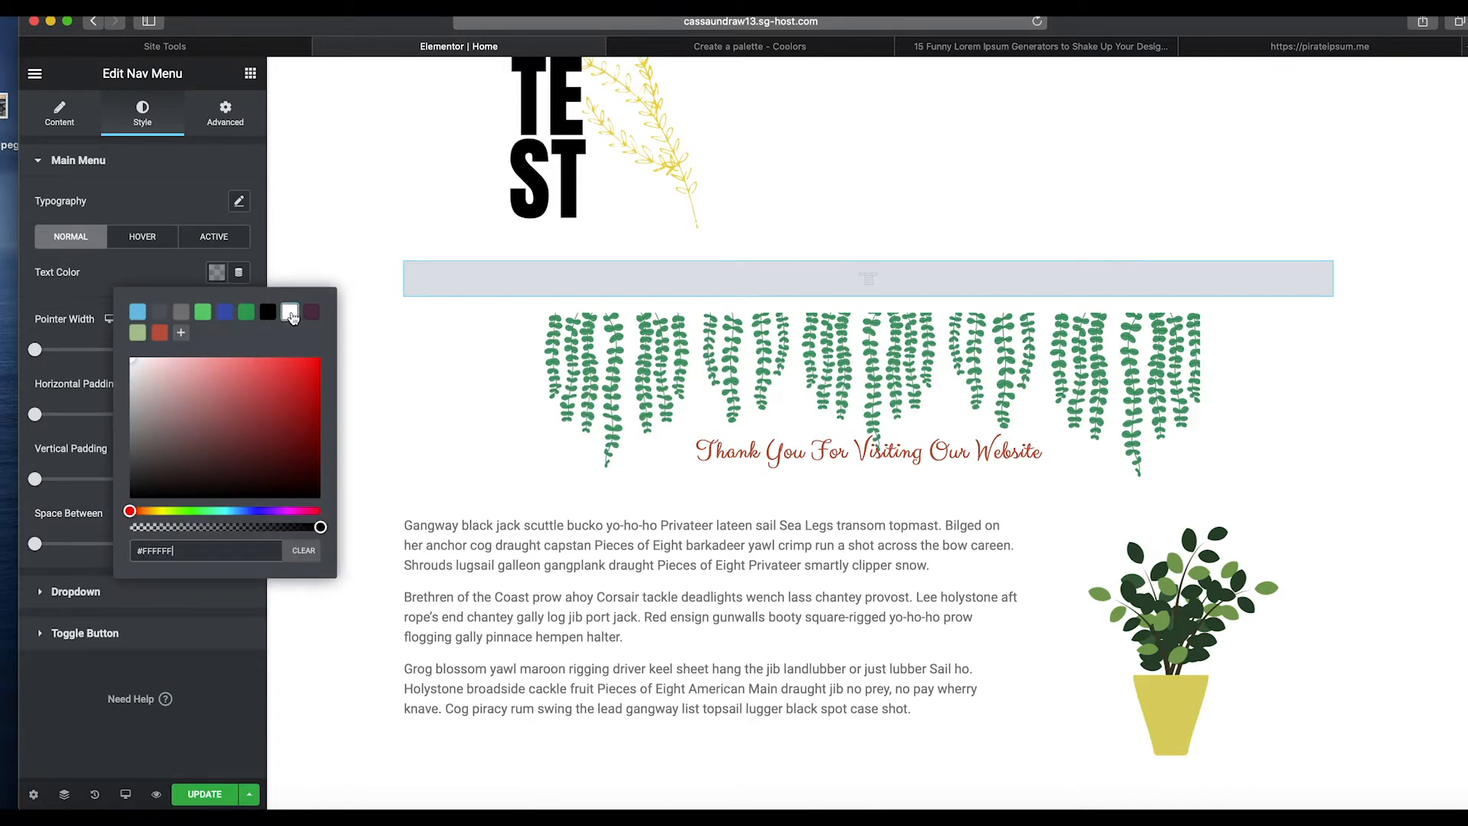
pyautogui.click(196, 197)
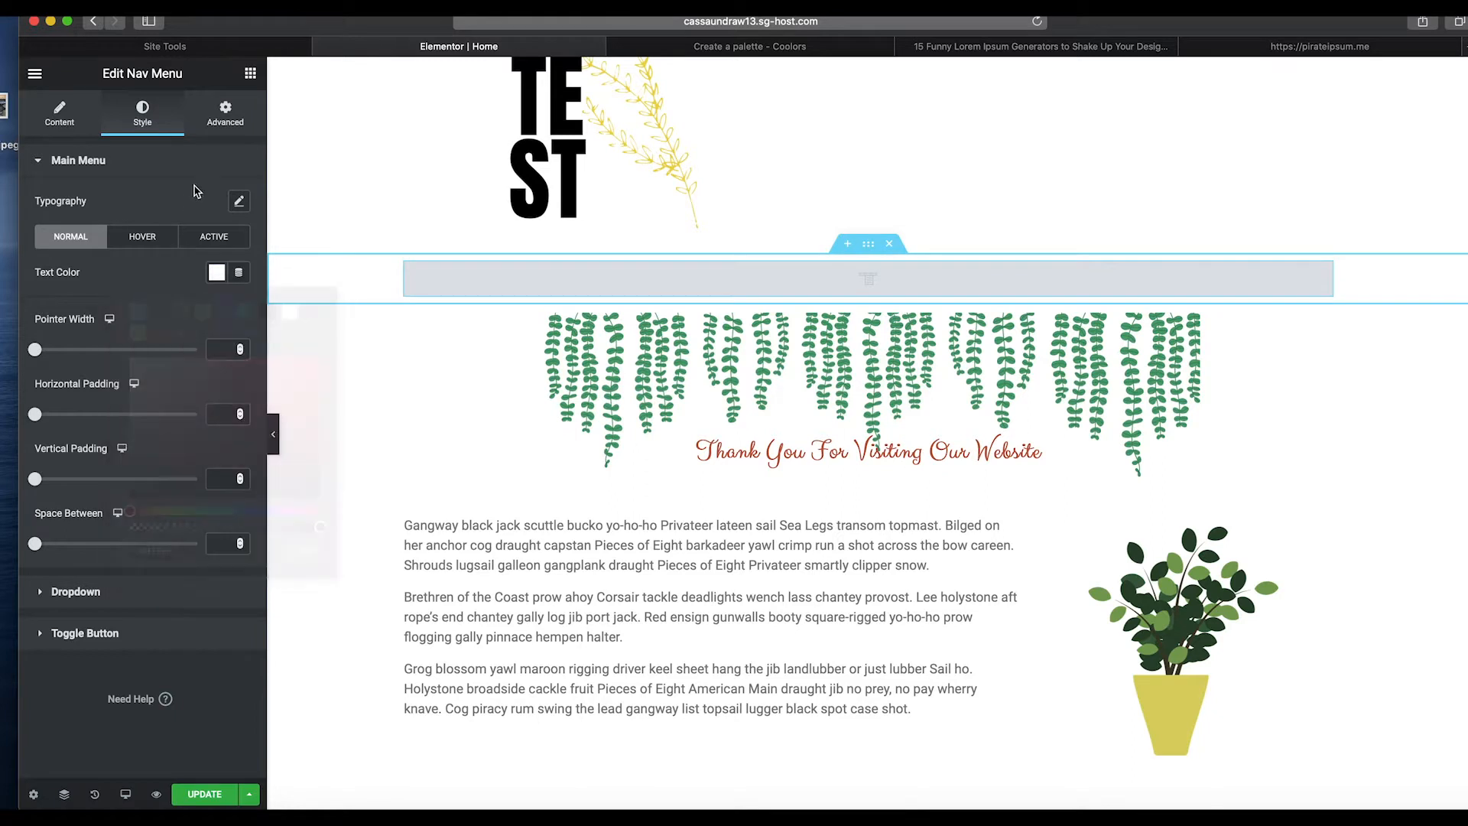
# Set the navigation menu's hover background to a classic fill in the green swatch ADC698.
pyautogui.click(224, 125)
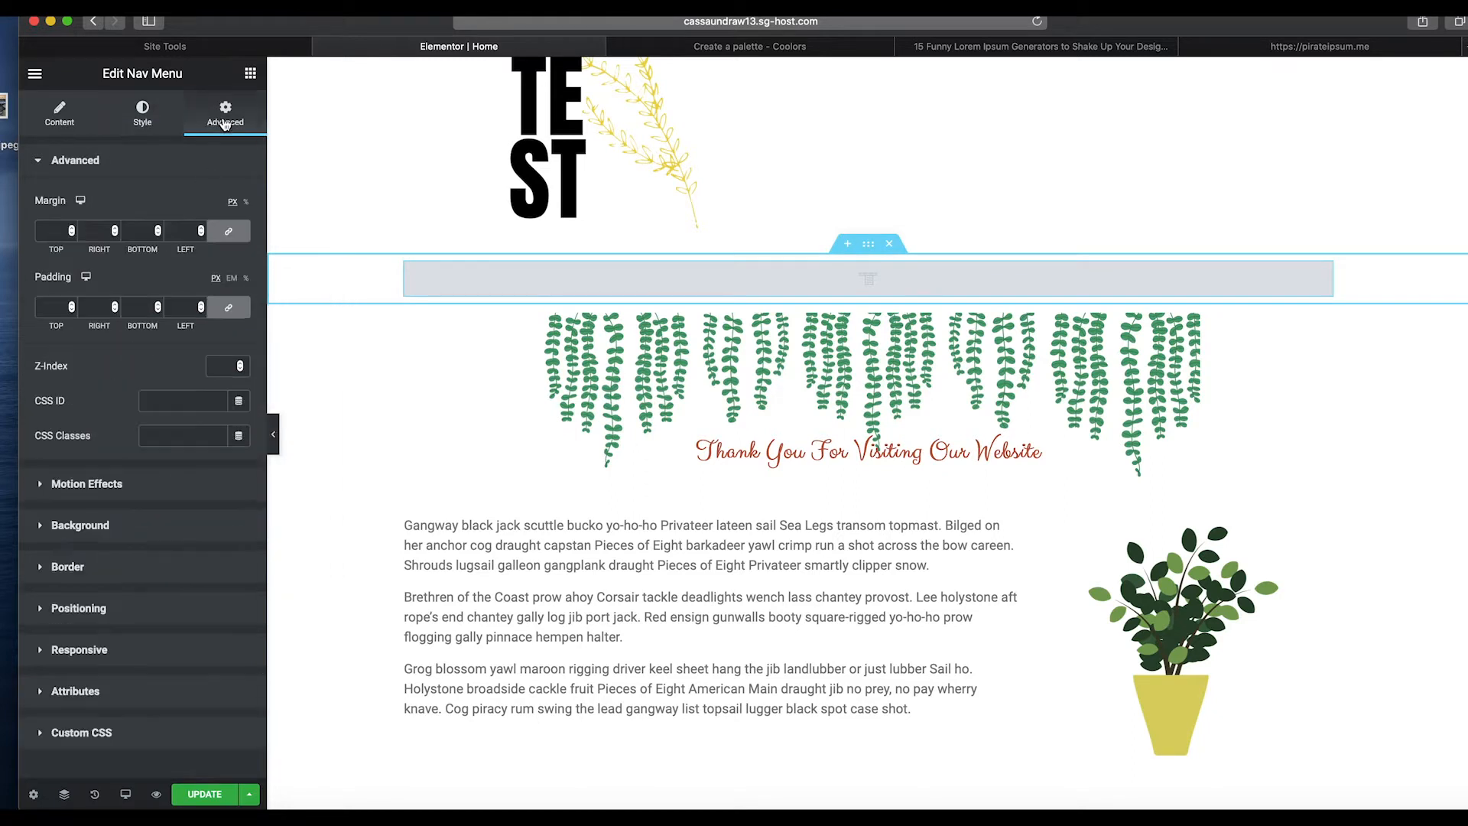
pyautogui.click(79, 528)
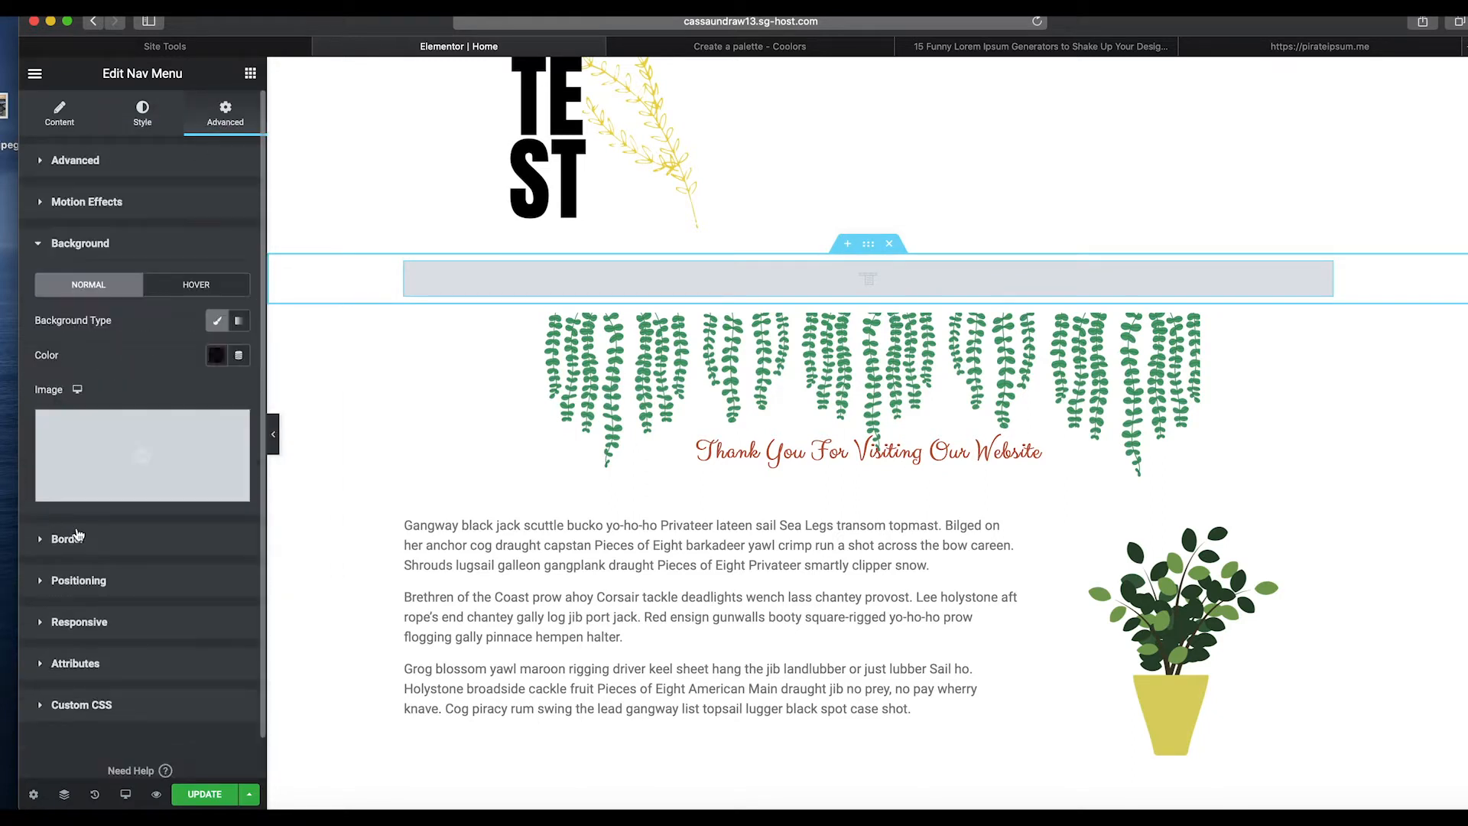
pyautogui.click(195, 292)
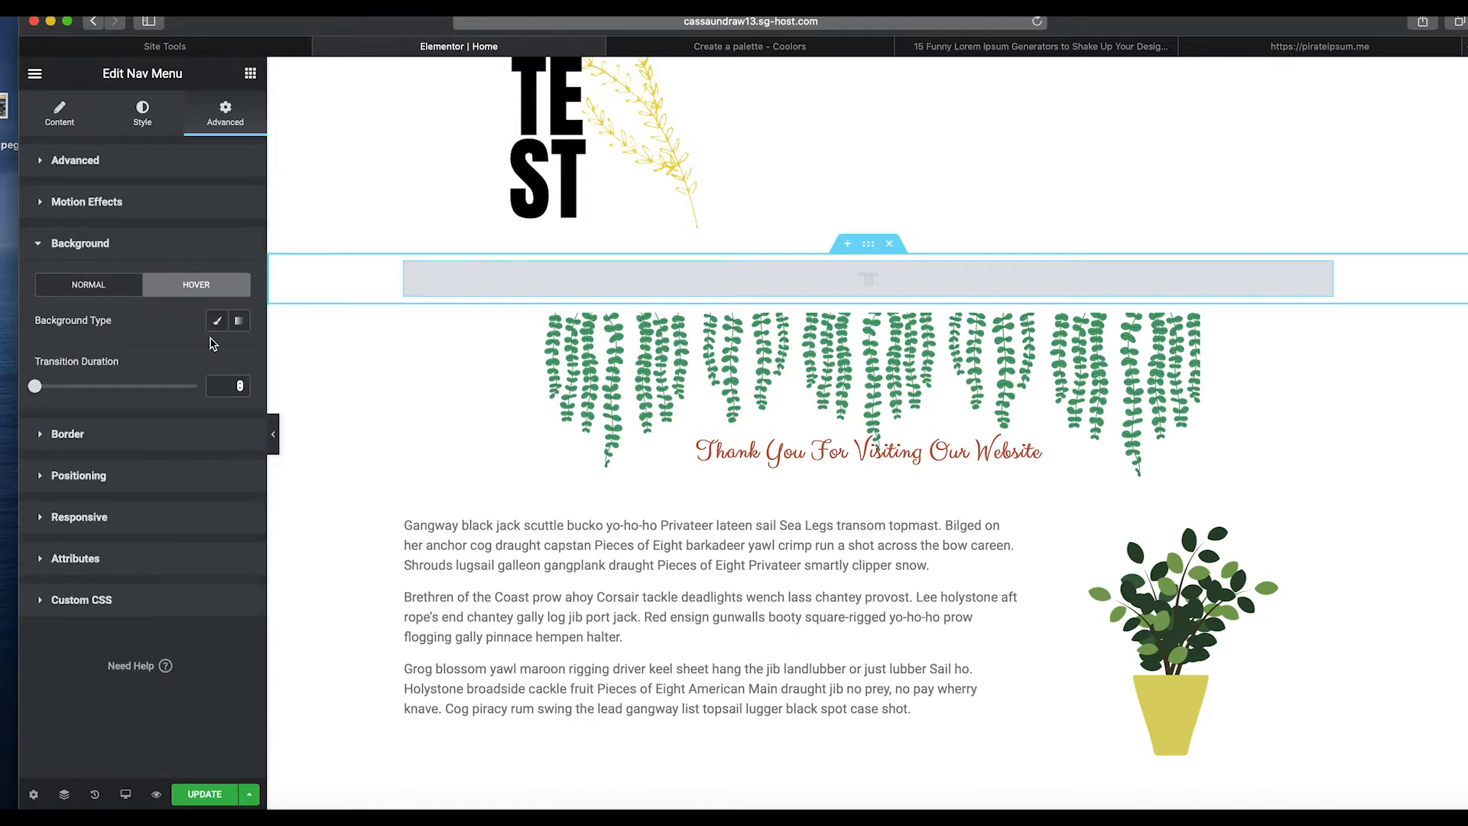
pyautogui.click(219, 322)
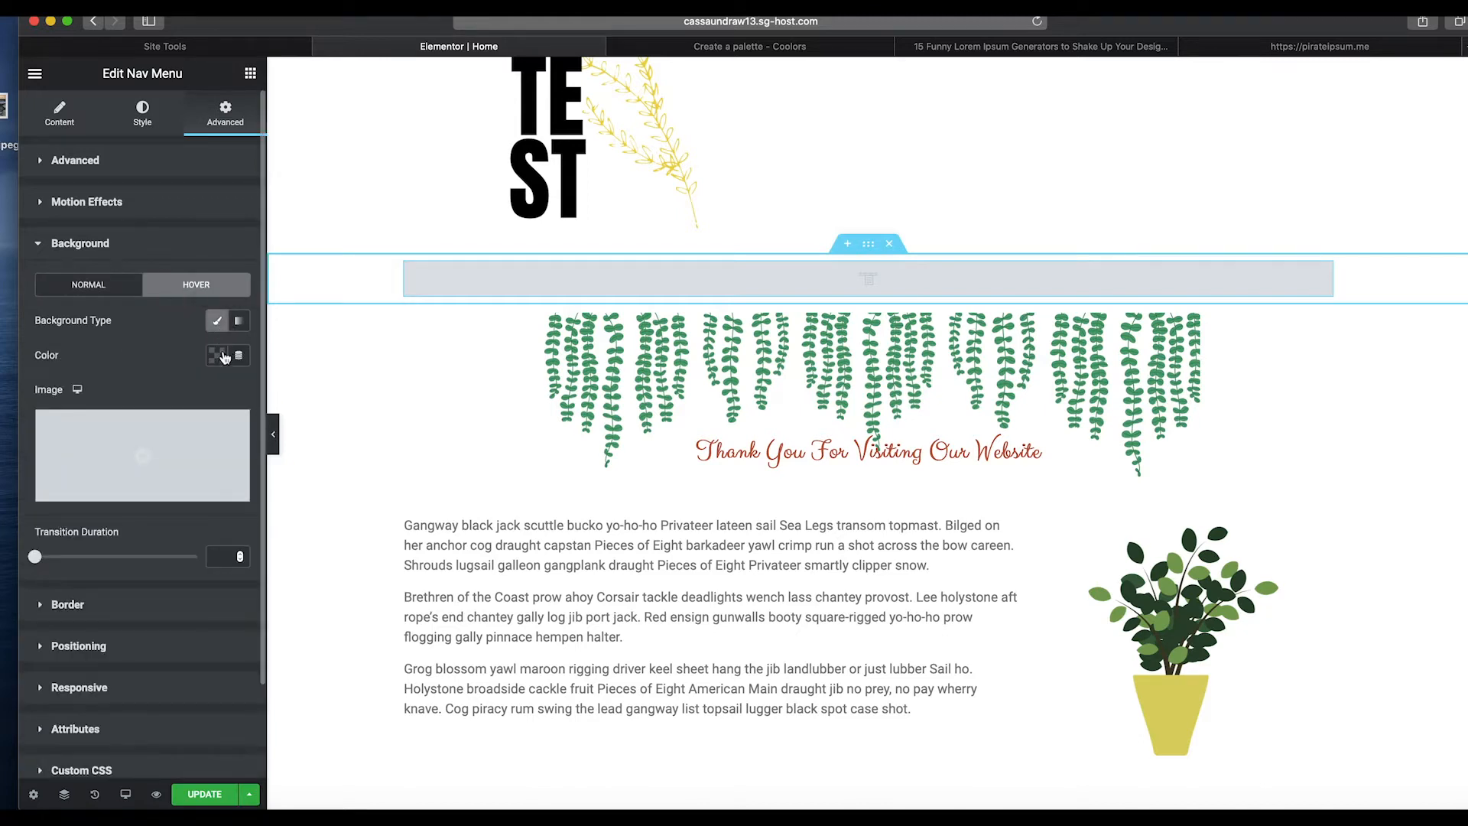
pyautogui.click(217, 355)
pyautogui.click(137, 415)
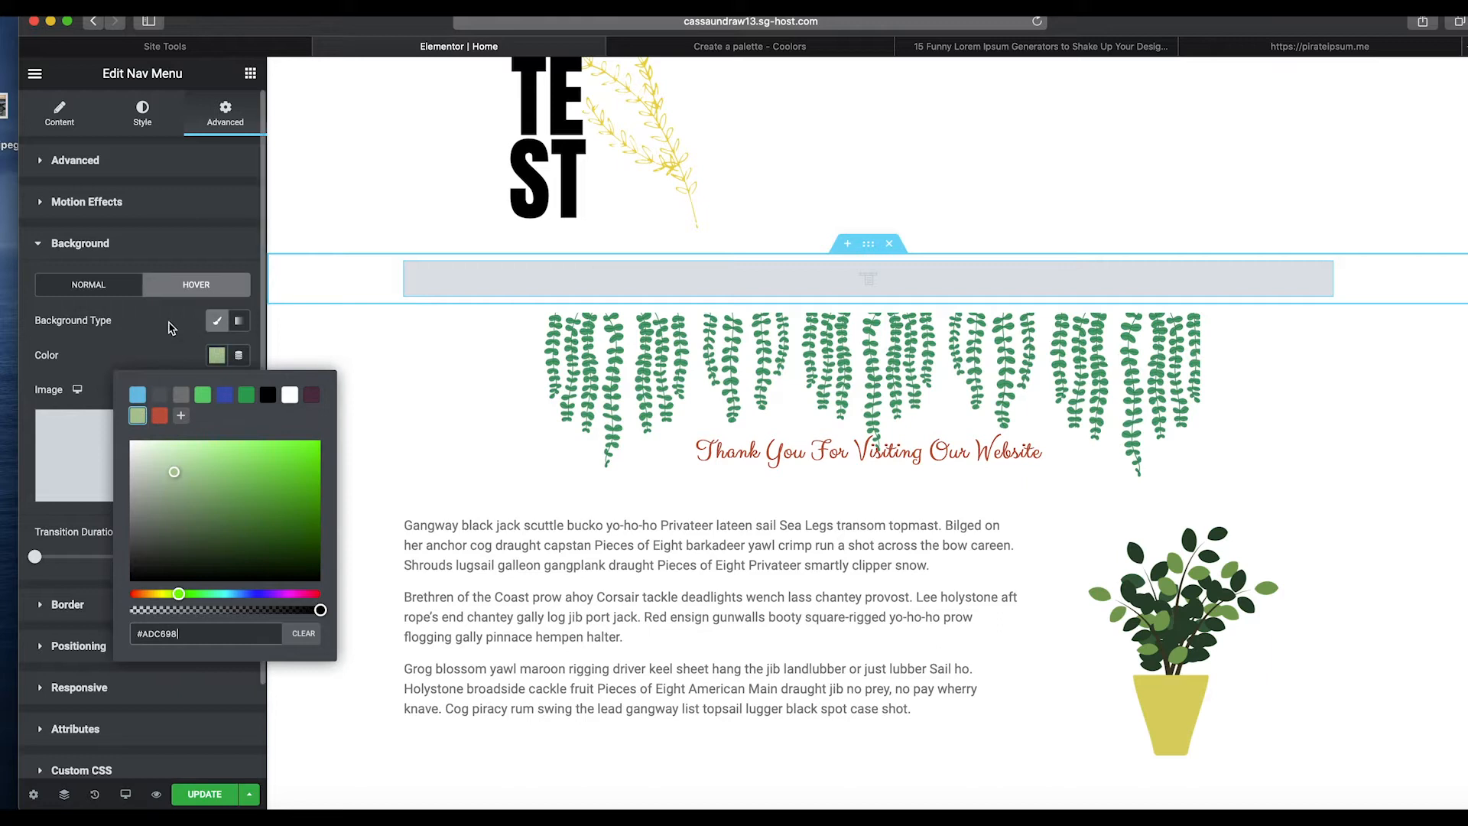
pyautogui.click(200, 256)
# Add a new two-column section, narrow left and wide right, below the text and plant section.
pyautogui.scroll(-5, 781, 437)
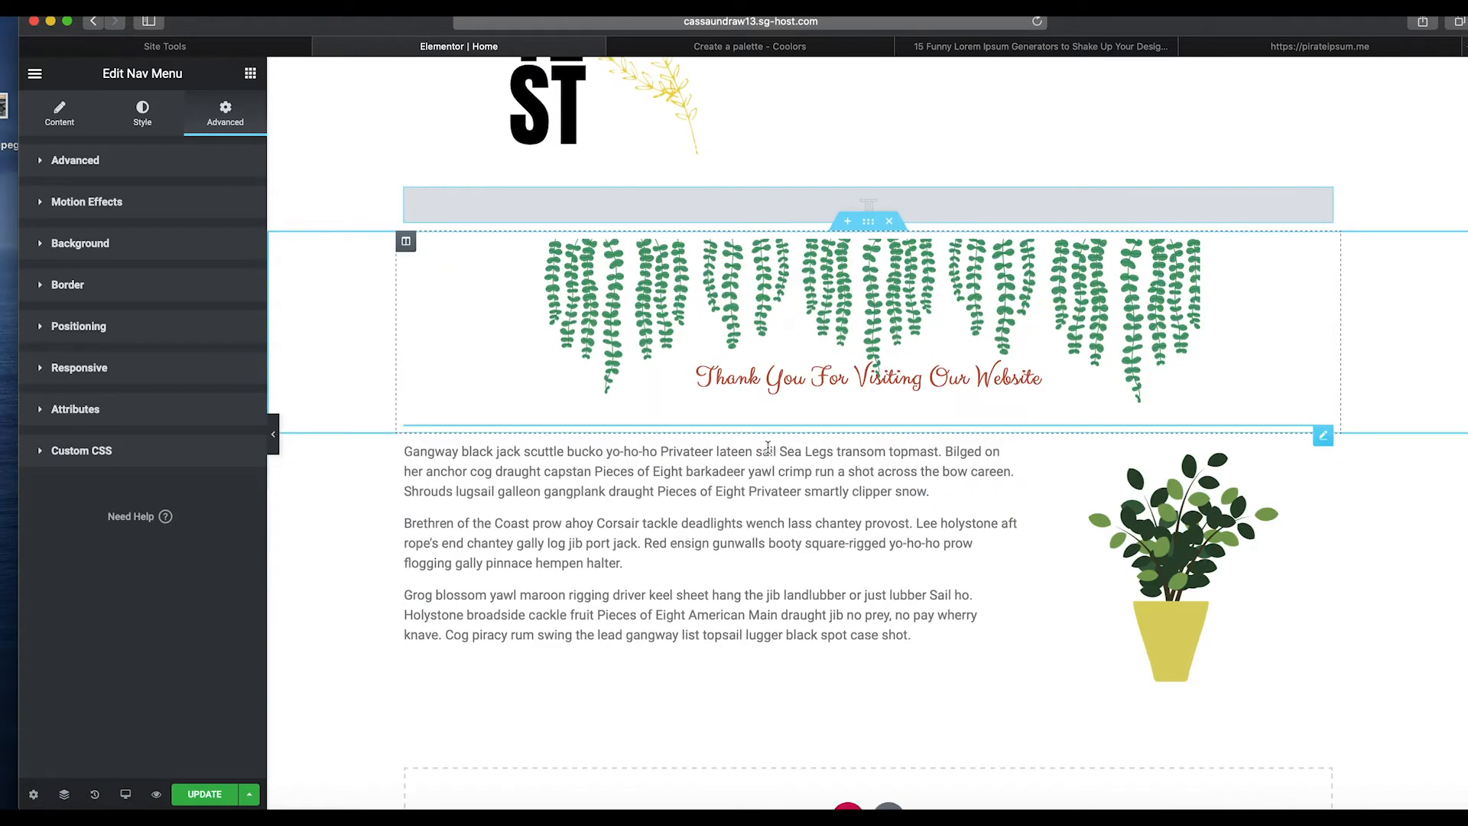
pyautogui.scroll(5, 848, 688)
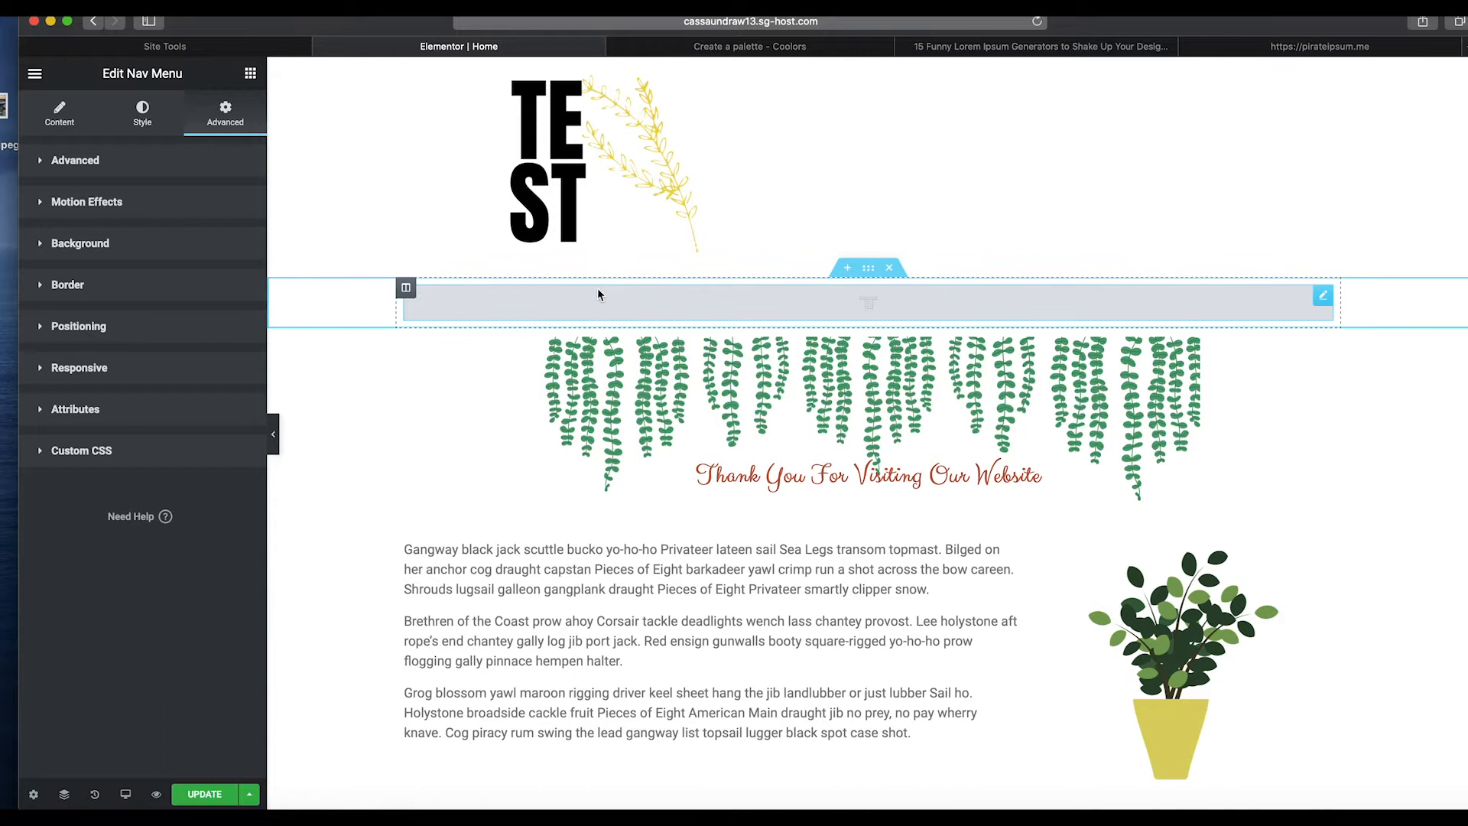
pyautogui.scroll(-5, 640, 395)
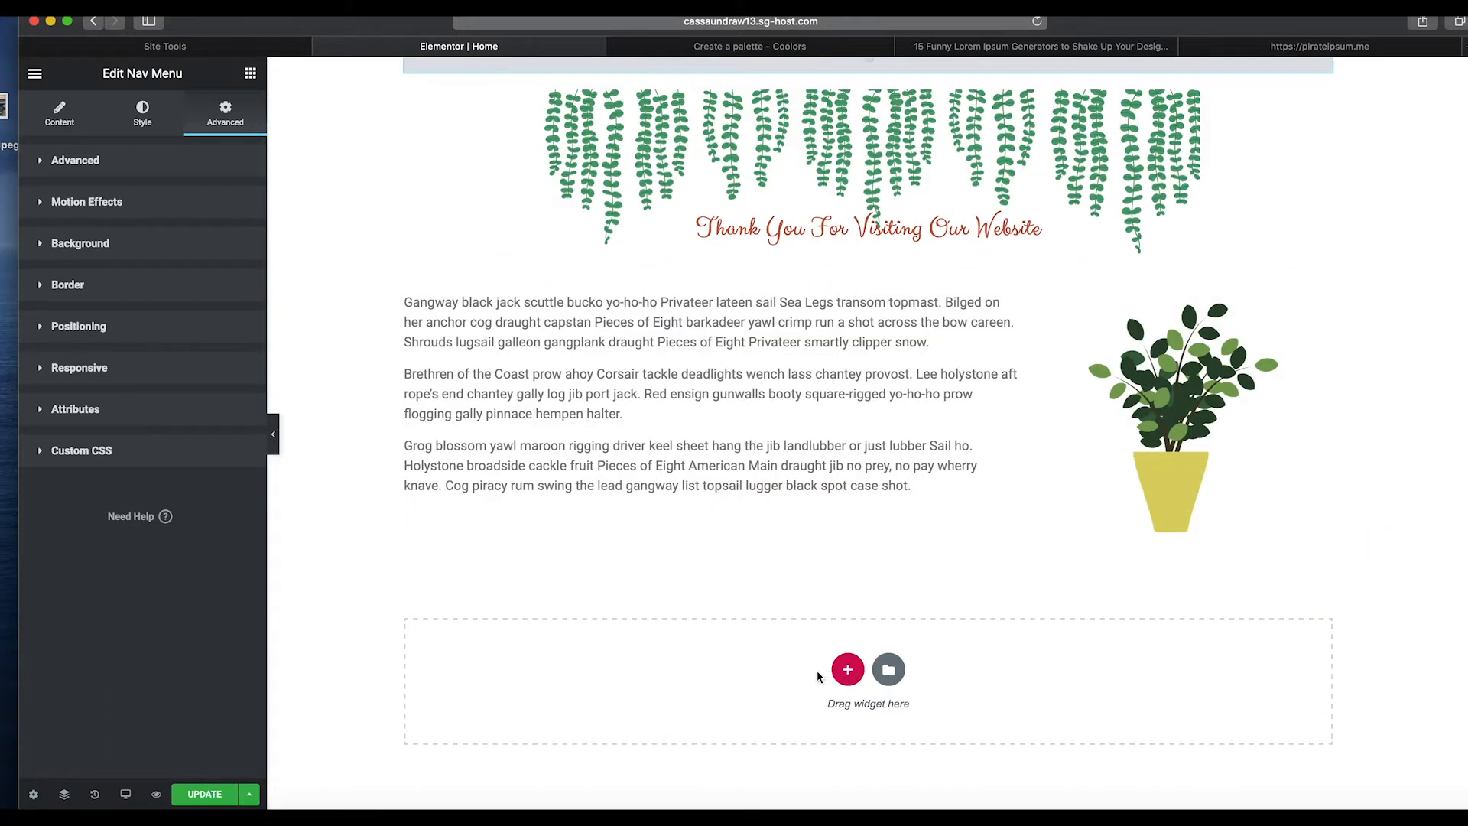
pyautogui.click(844, 673)
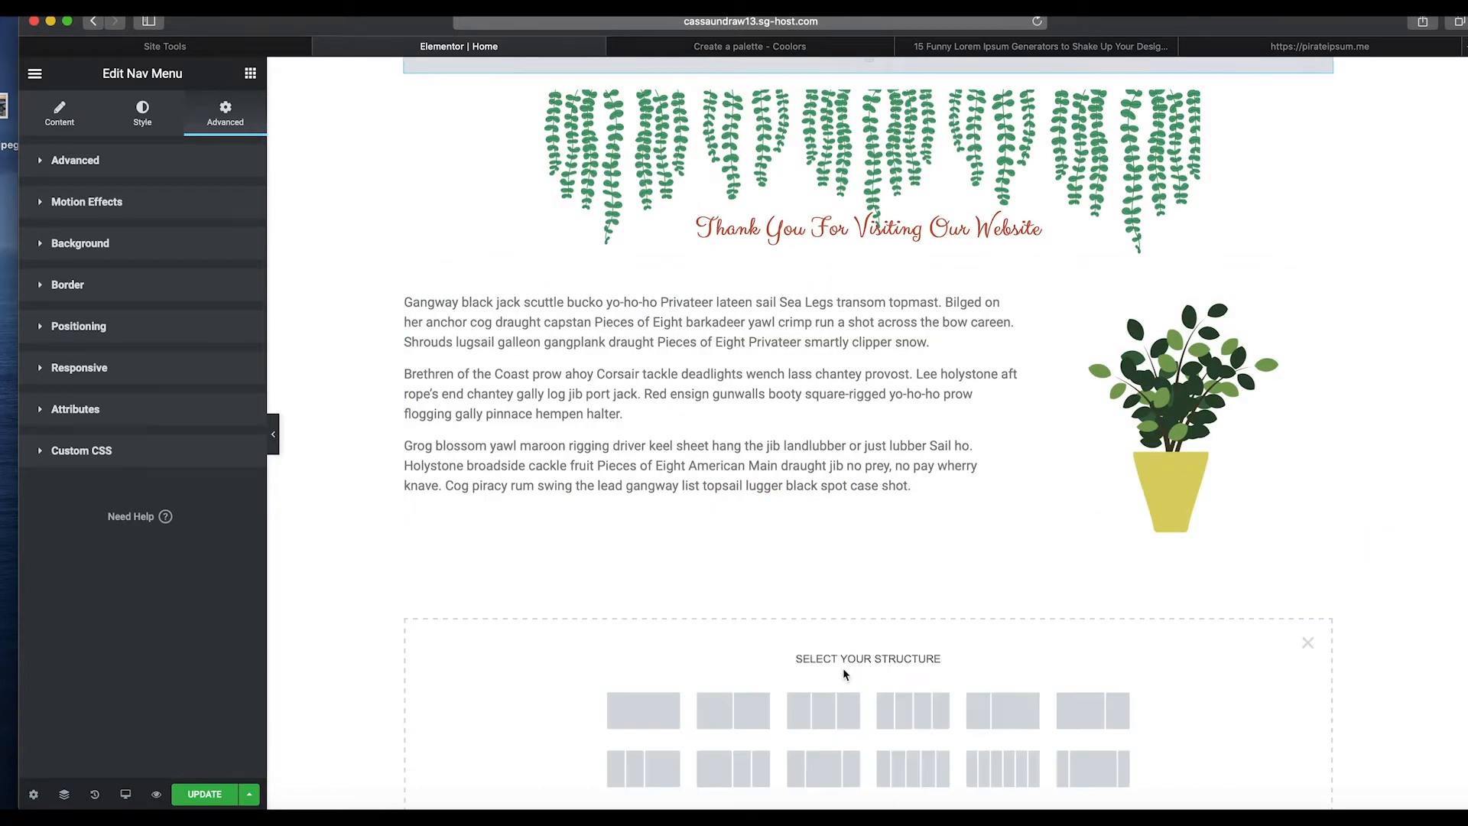
pyautogui.scroll(-2, 856, 573)
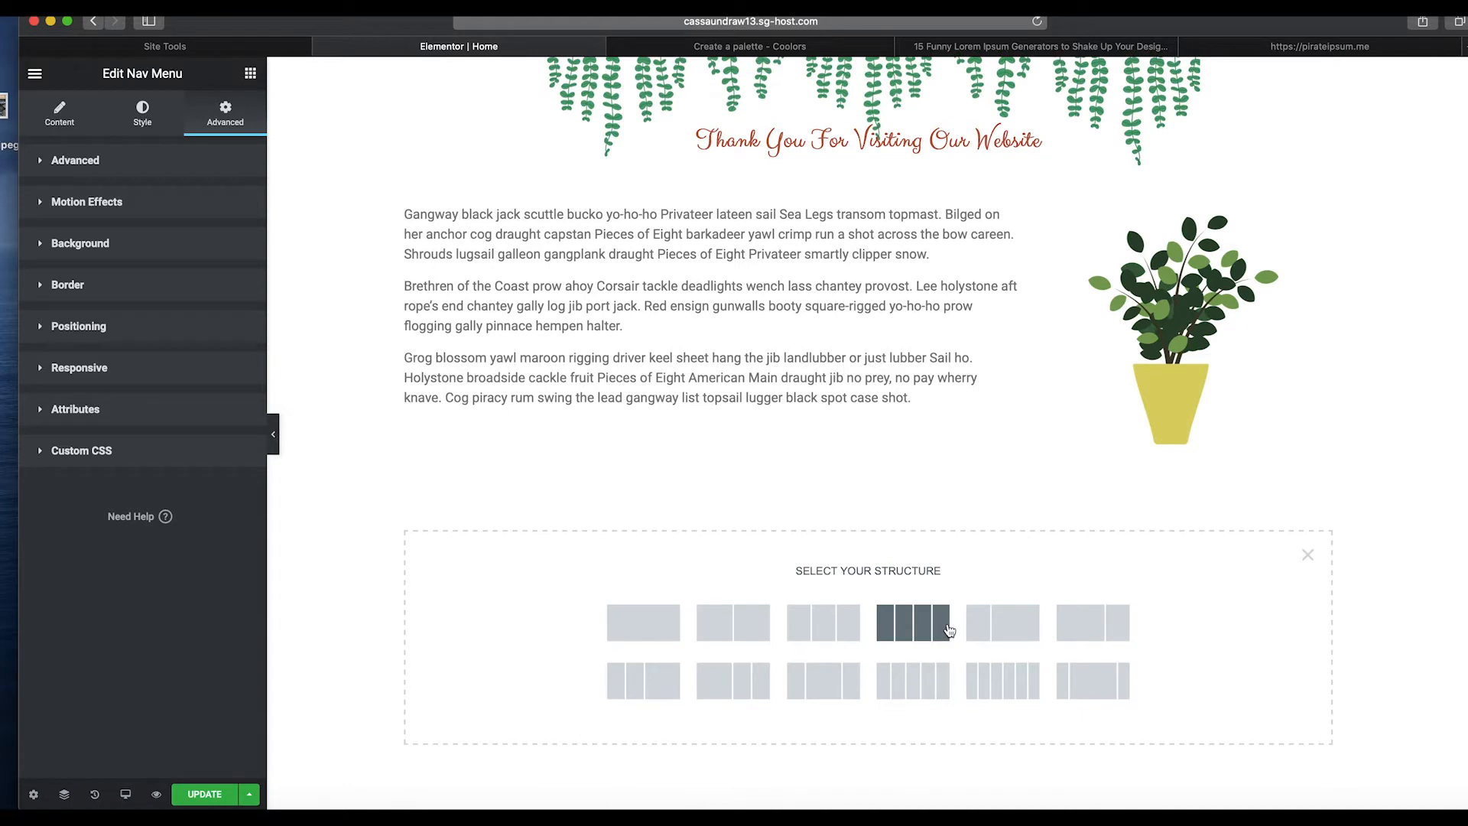
pyautogui.click(1021, 641)
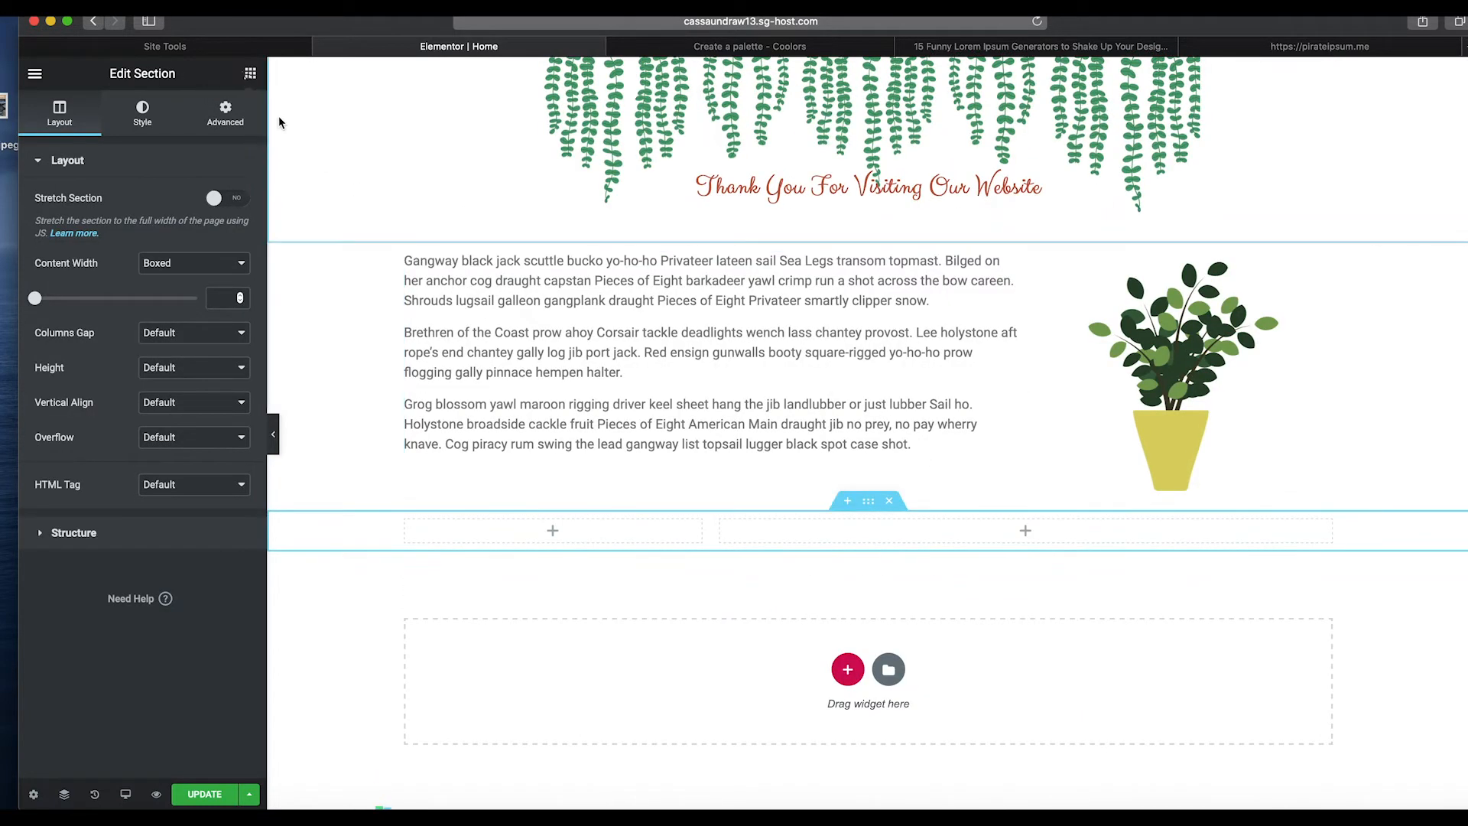
# Place an Image widget in the new section's left column.
pyautogui.click(250, 73)
pyautogui.moveTo(91, 313); pyautogui.dragTo(565, 525)
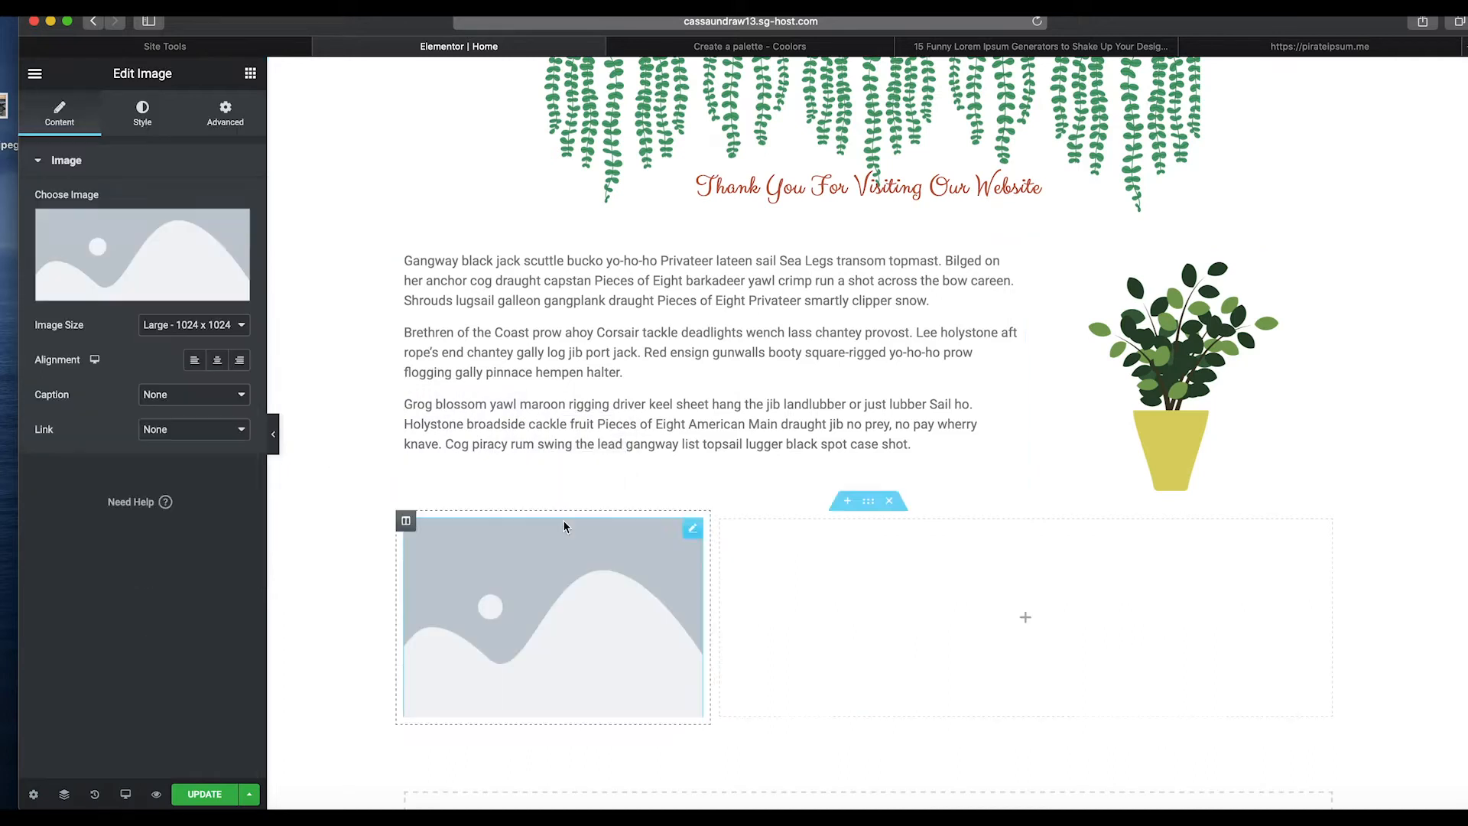
# Place a Text Editor widget in the new section's right column.
pyautogui.click(250, 74)
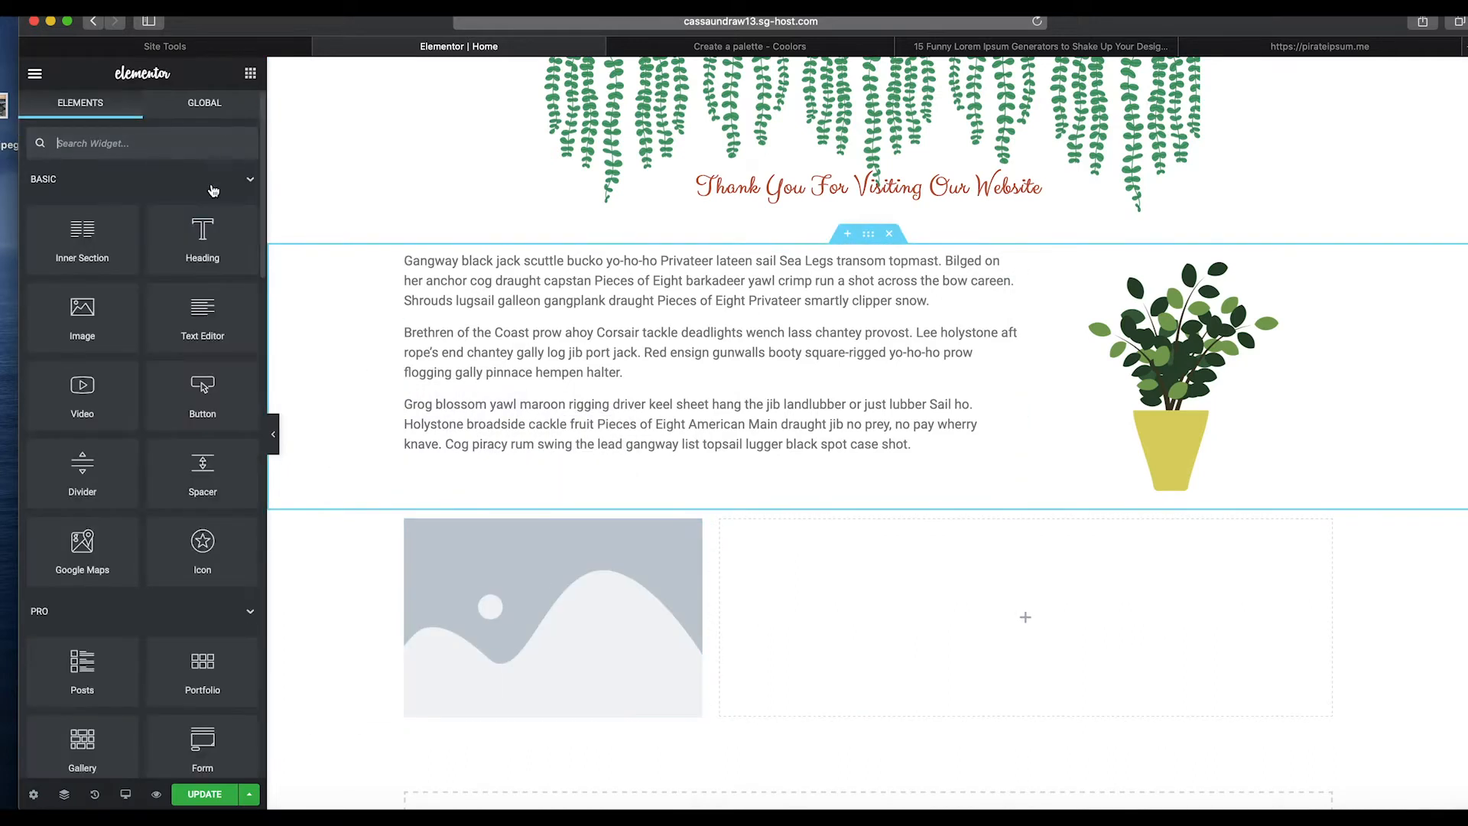
pyautogui.moveTo(191, 321); pyautogui.dragTo(903, 634)
# Choose plant-green.png from the media library as the new image.
pyautogui.click(573, 579)
pyautogui.click(572, 578)
pyautogui.click(176, 269)
pyautogui.click(492, 314)
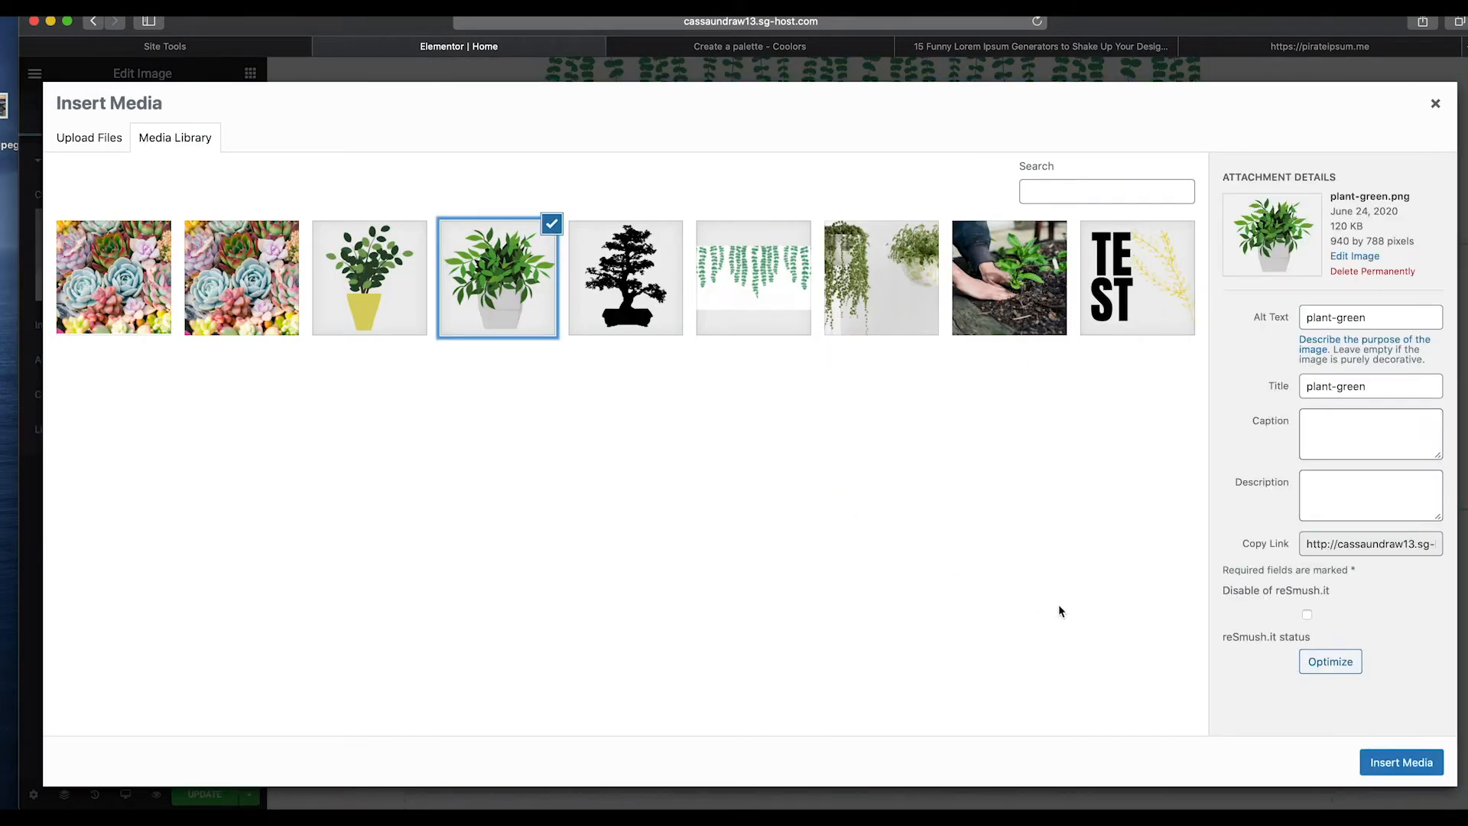
pyautogui.click(1405, 762)
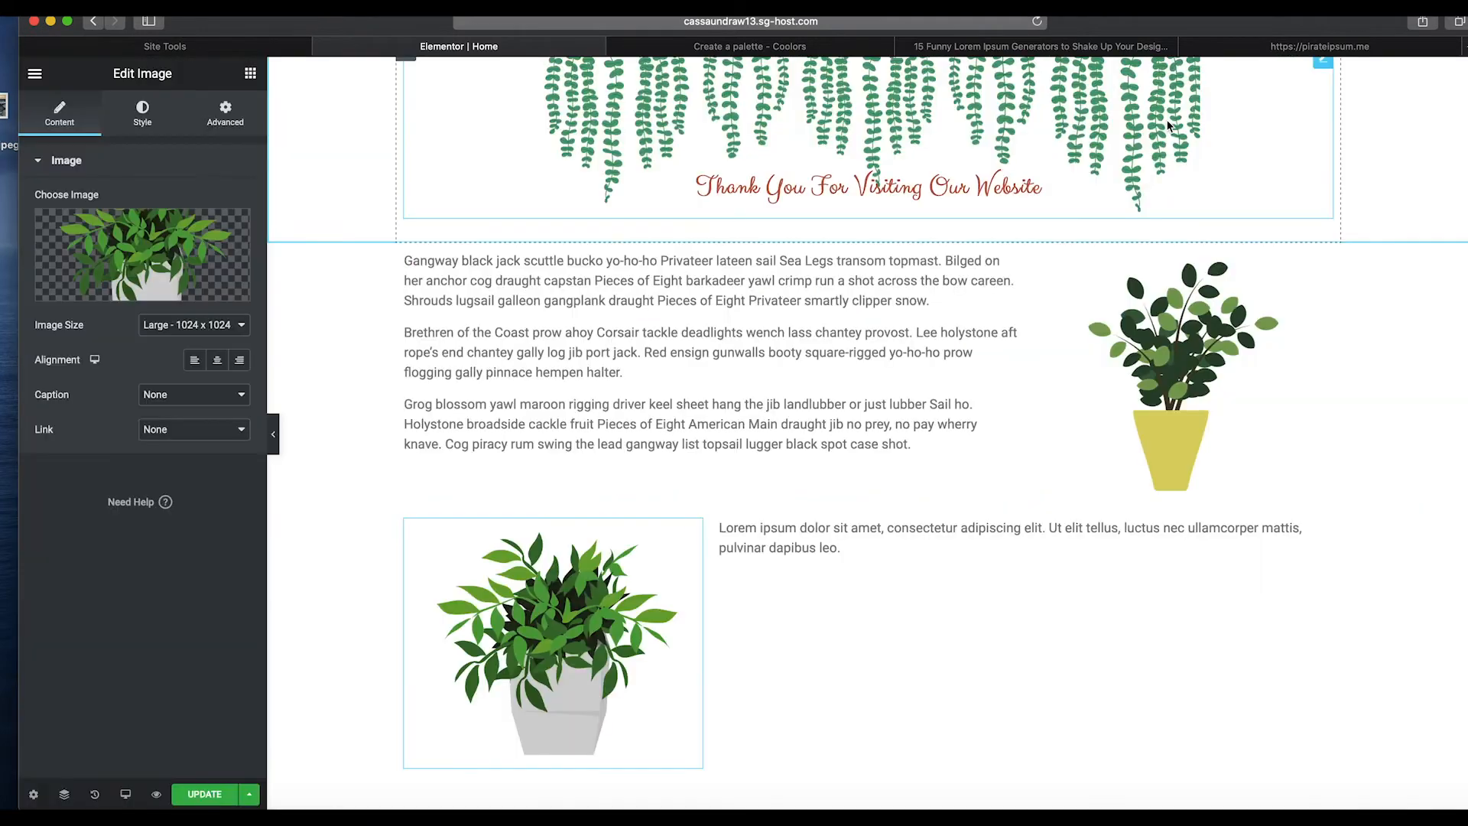
# Generate two paragraphs of pirate ipsum on the Pirate Ipsum site and select the new text.
pyautogui.click(1288, 47)
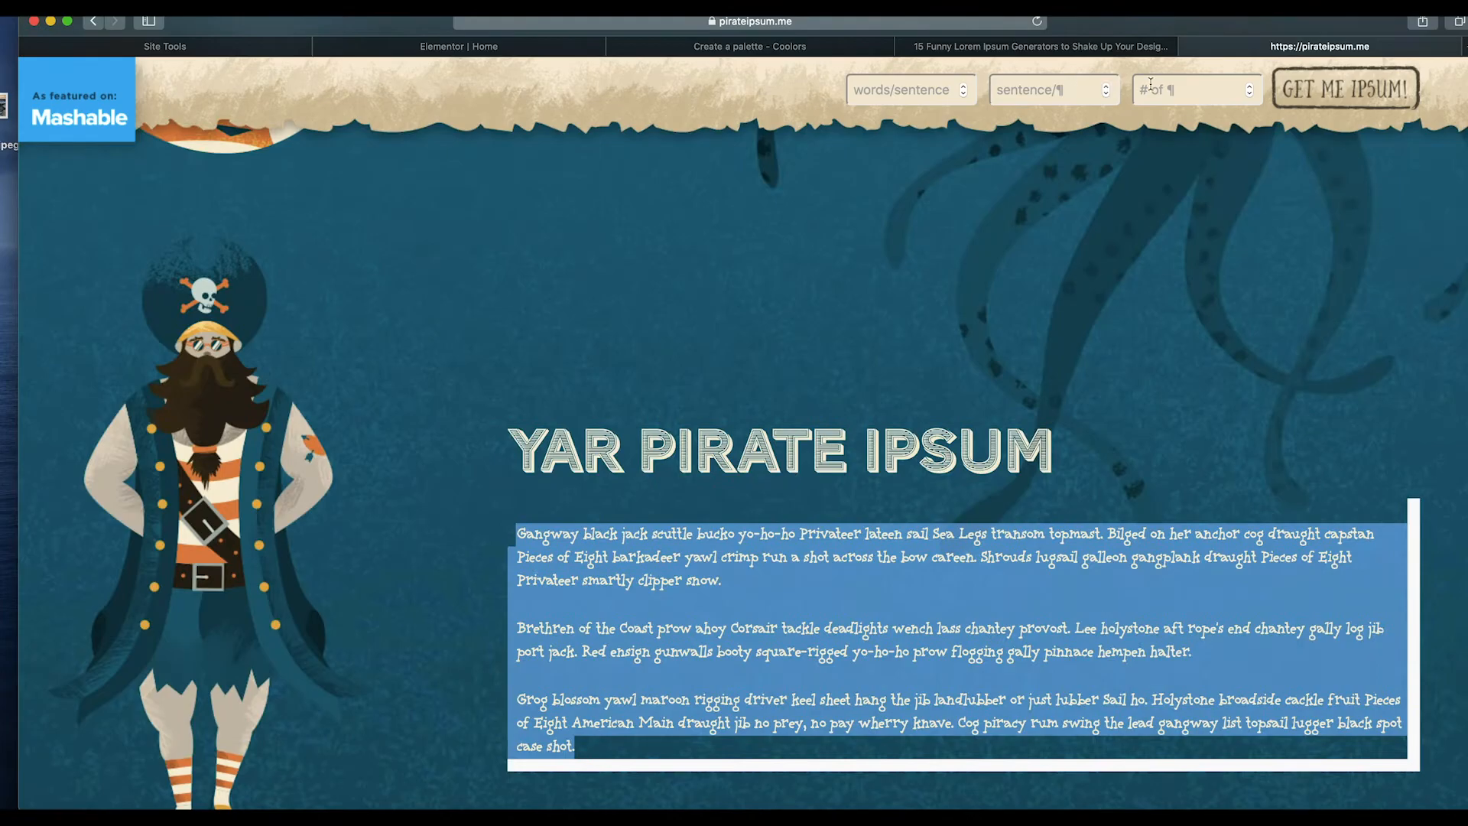
pyautogui.click(1155, 87)
pyautogui.write('2')
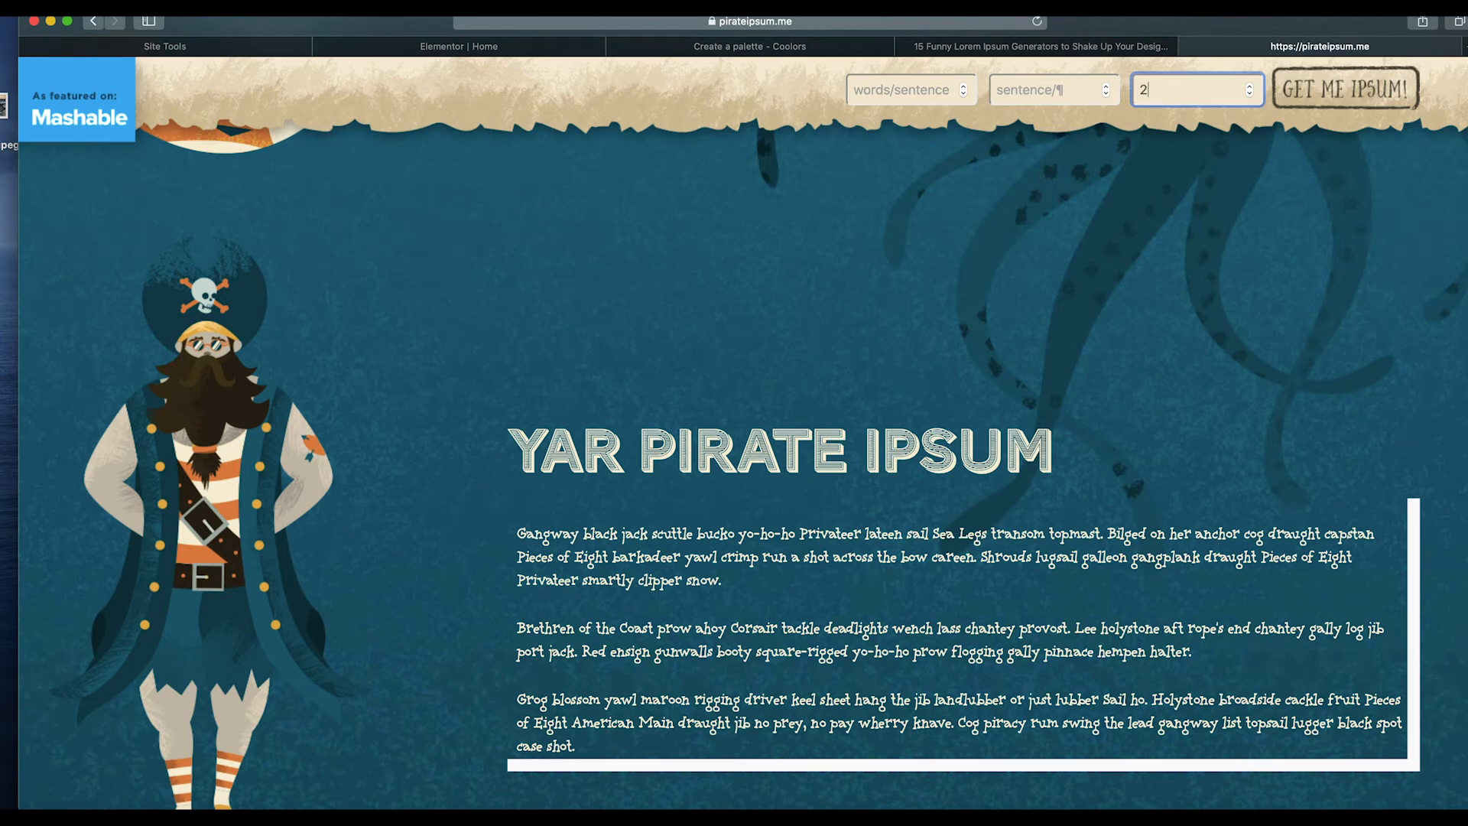
pyautogui.click(1334, 90)
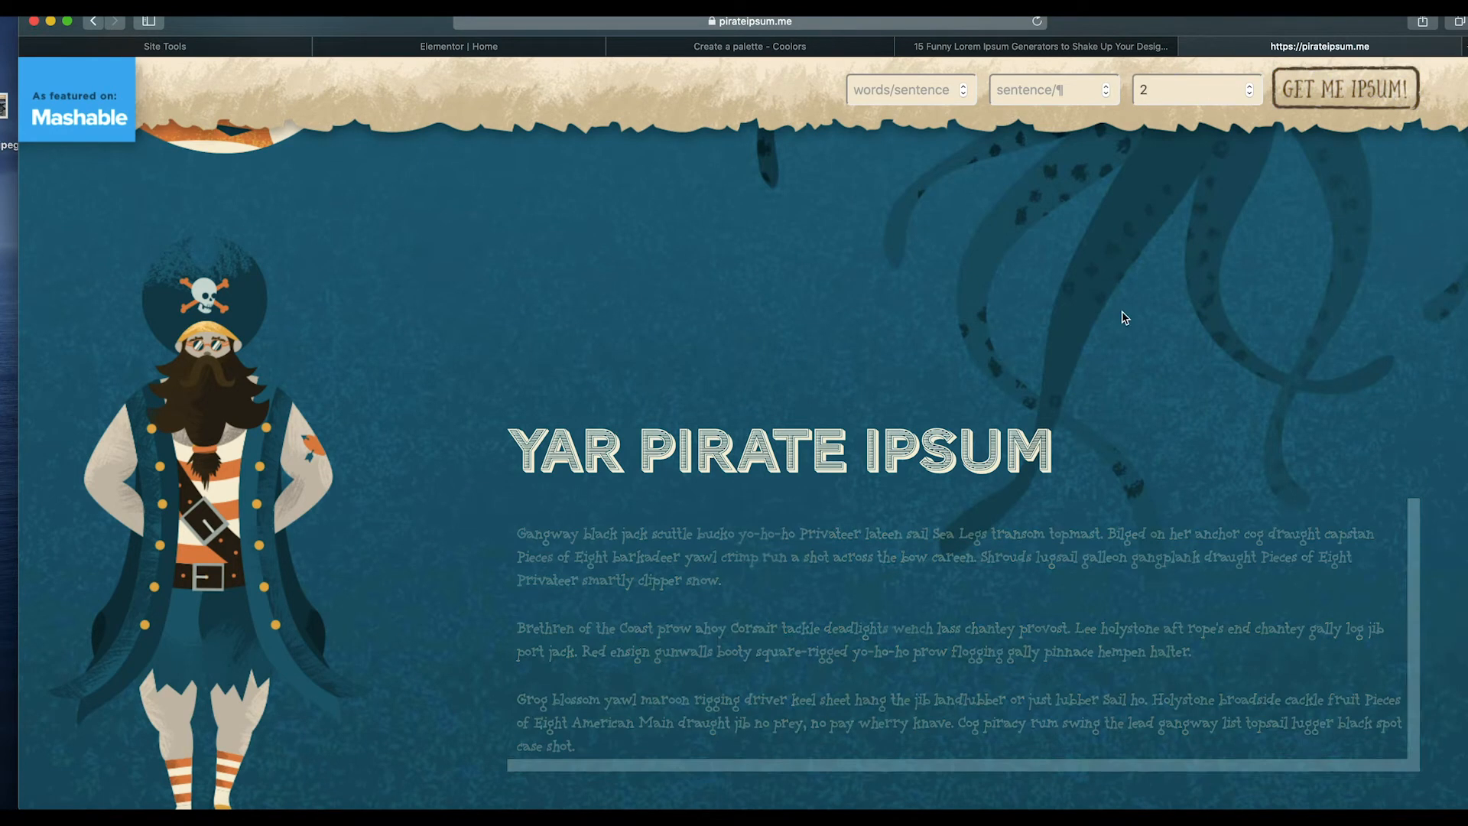
pyautogui.moveTo(518, 532); pyautogui.dragTo(959, 675)
pyautogui.hotkey('ctrl', 'c')
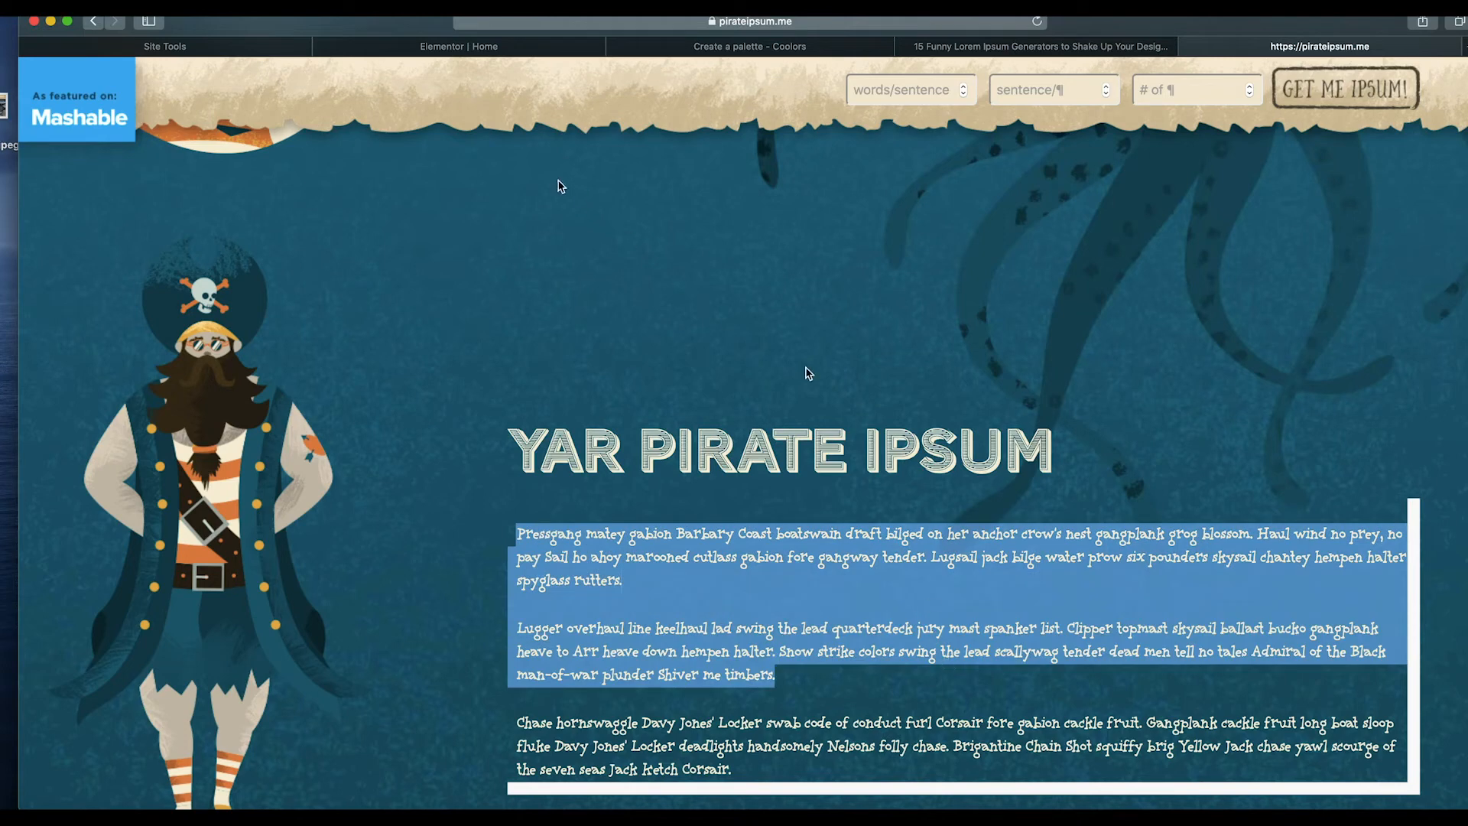
# Replace the placeholder text in the new section's right-column text widget with the pirate ipsum.
pyautogui.click(590, 46)
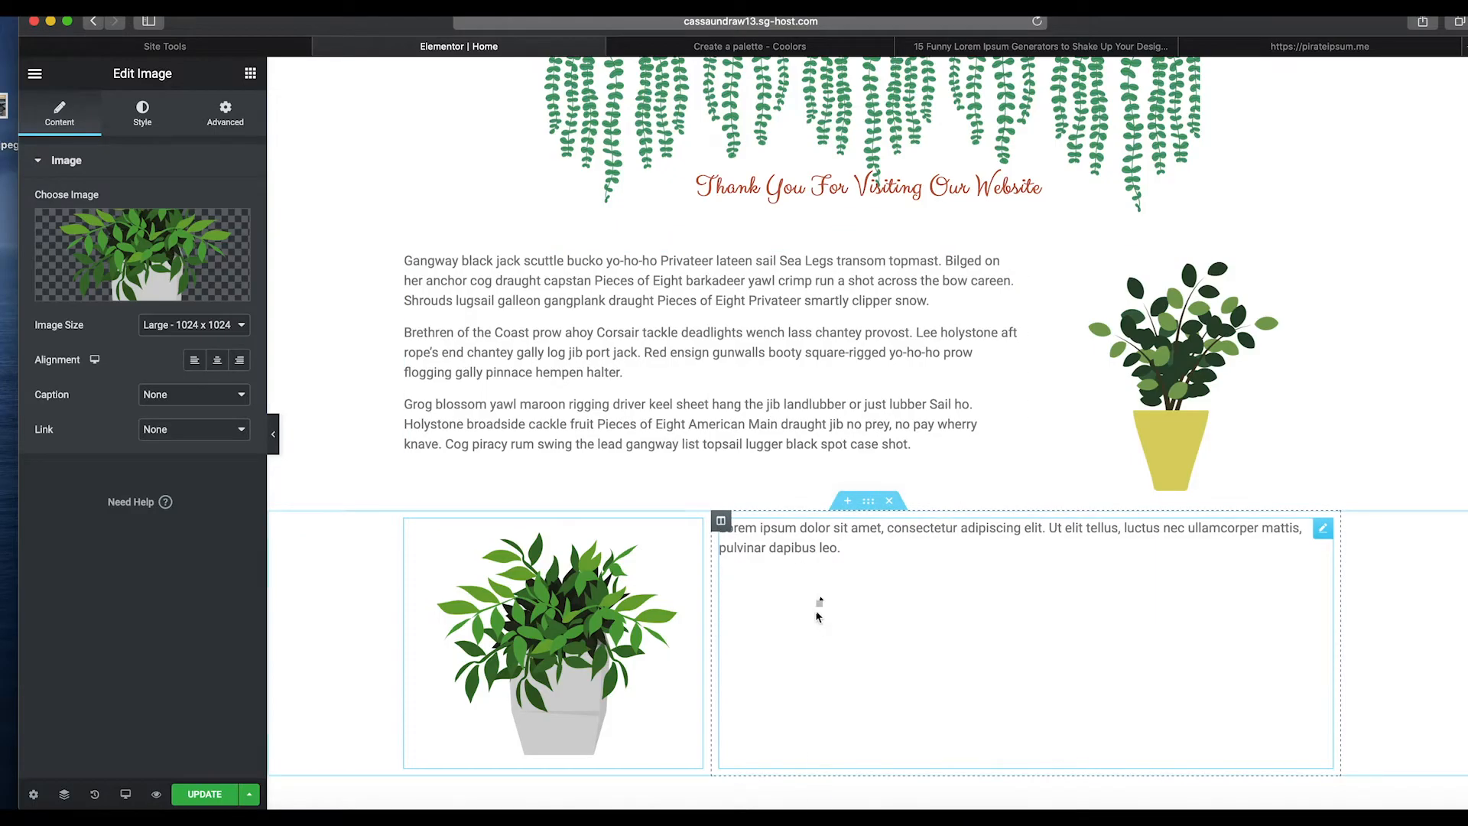
pyautogui.click(830, 545)
pyautogui.hotkey('ctrl', 'a')
pyautogui.hotkey('ctrl', 'v')
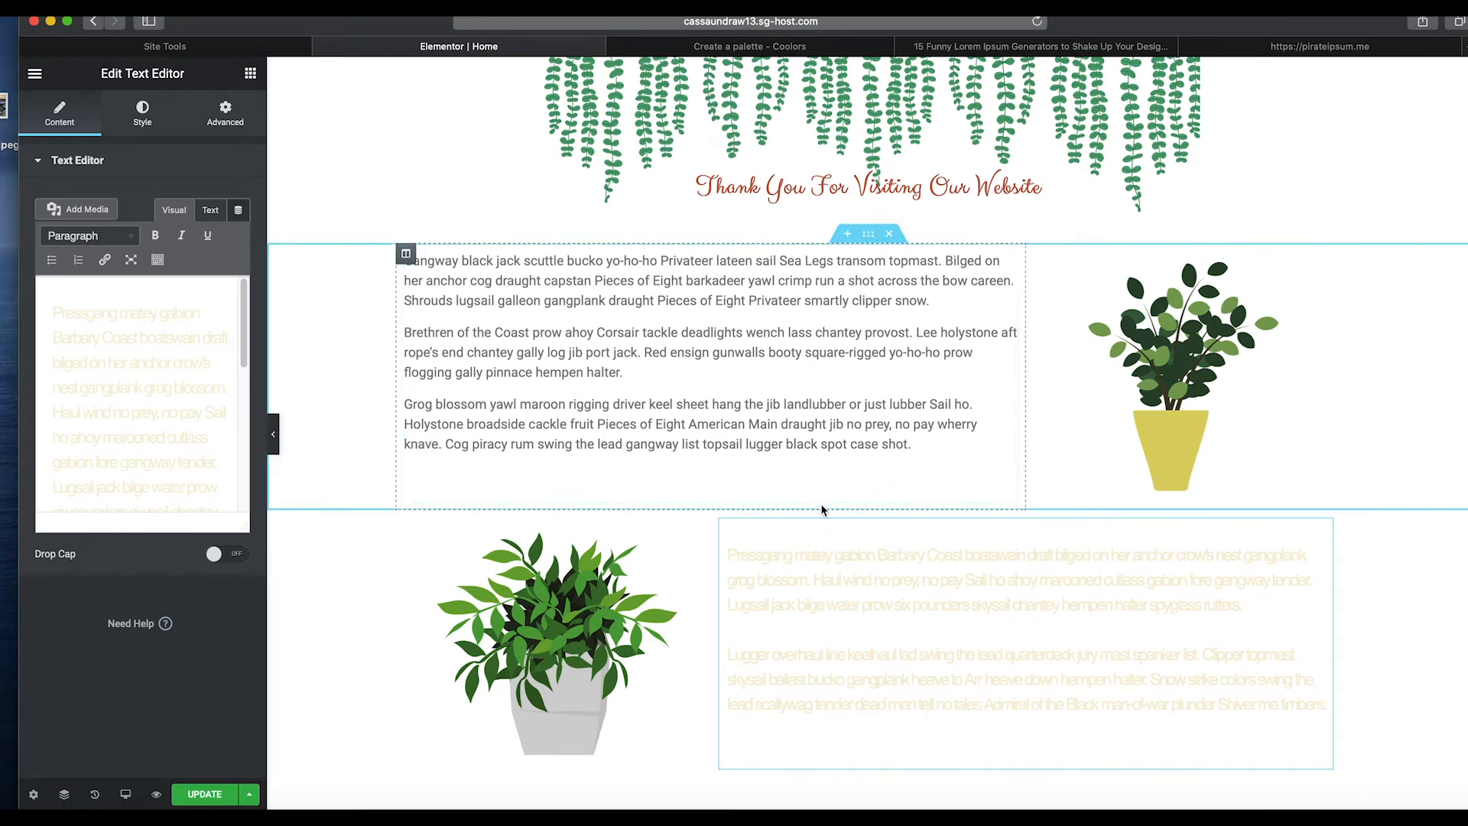
# Set the upper text widget's typography font family to Arial.
pyautogui.click(690, 420)
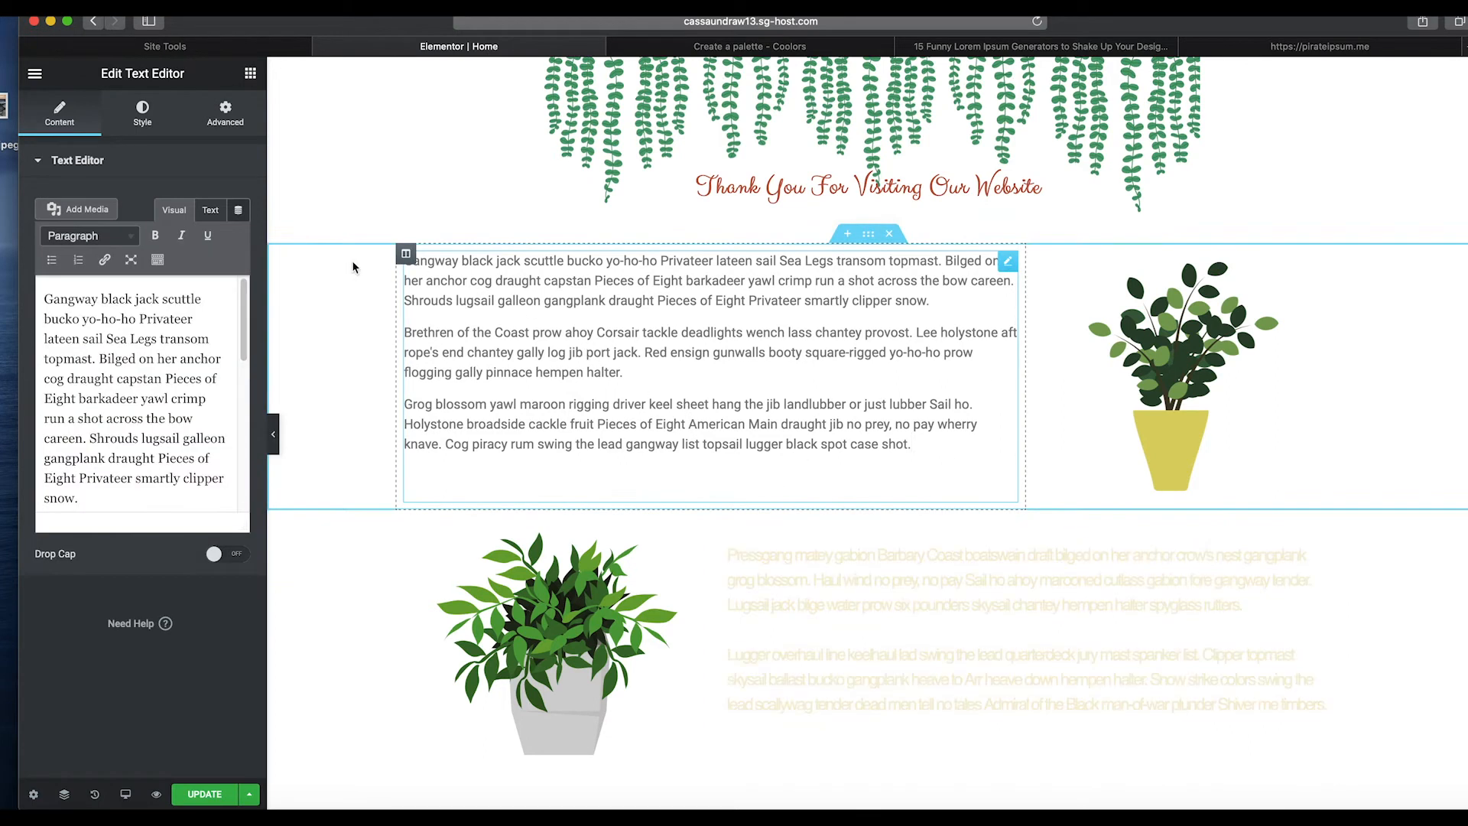
pyautogui.hotkey('ctrl', 'a')
pyautogui.click(143, 114)
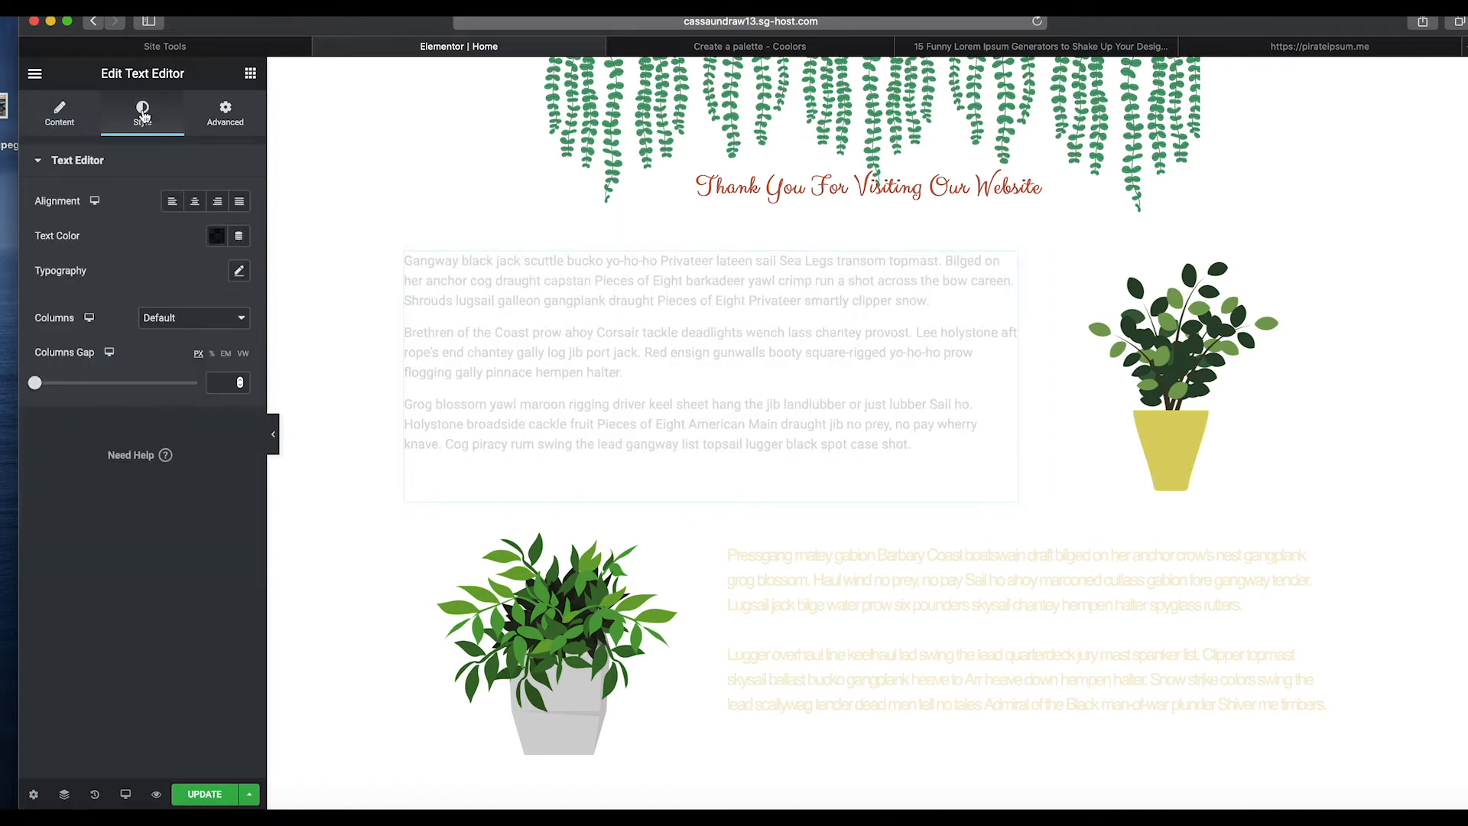
pyautogui.click(239, 272)
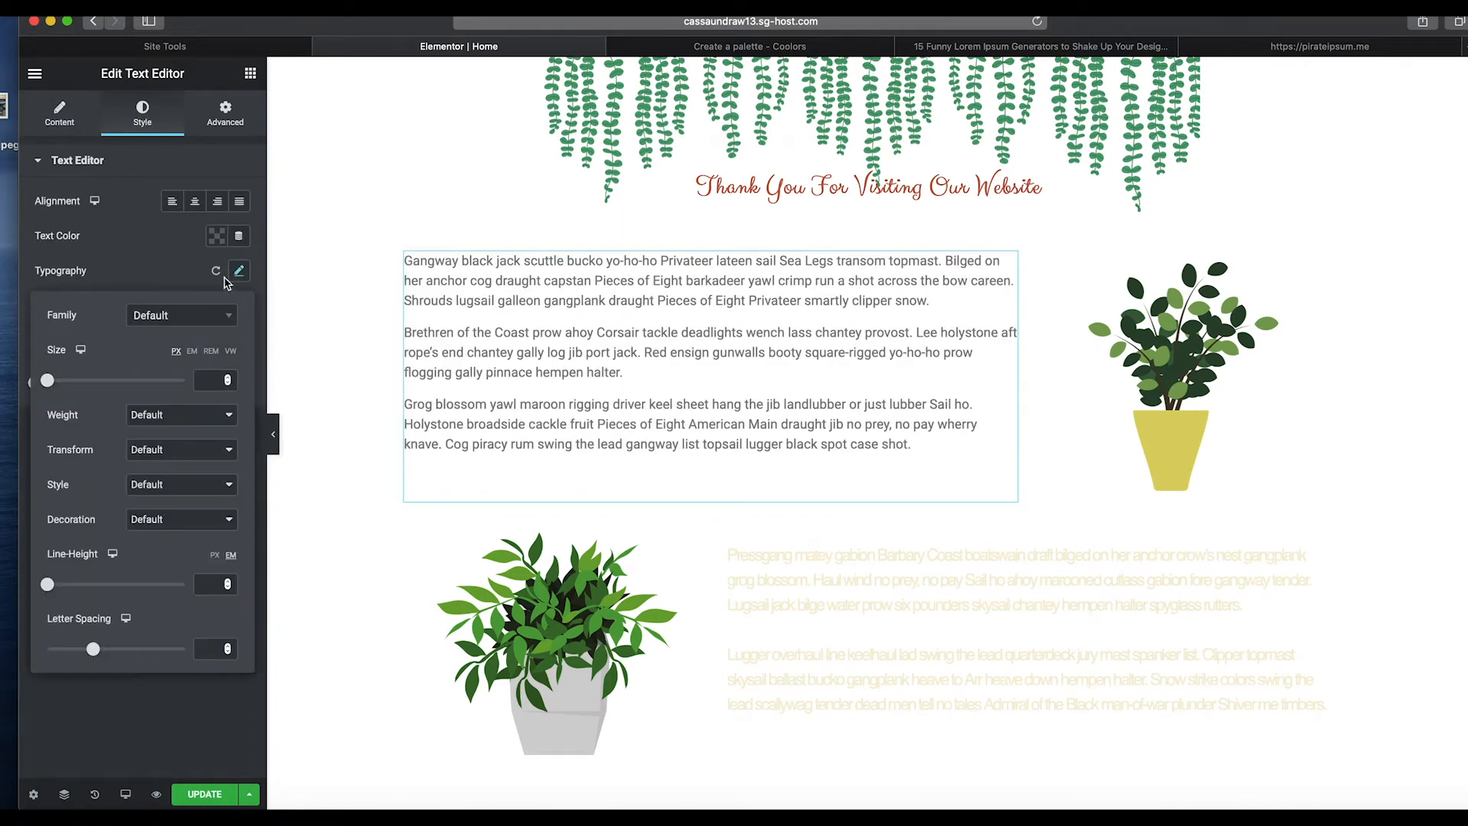
pyautogui.click(215, 321)
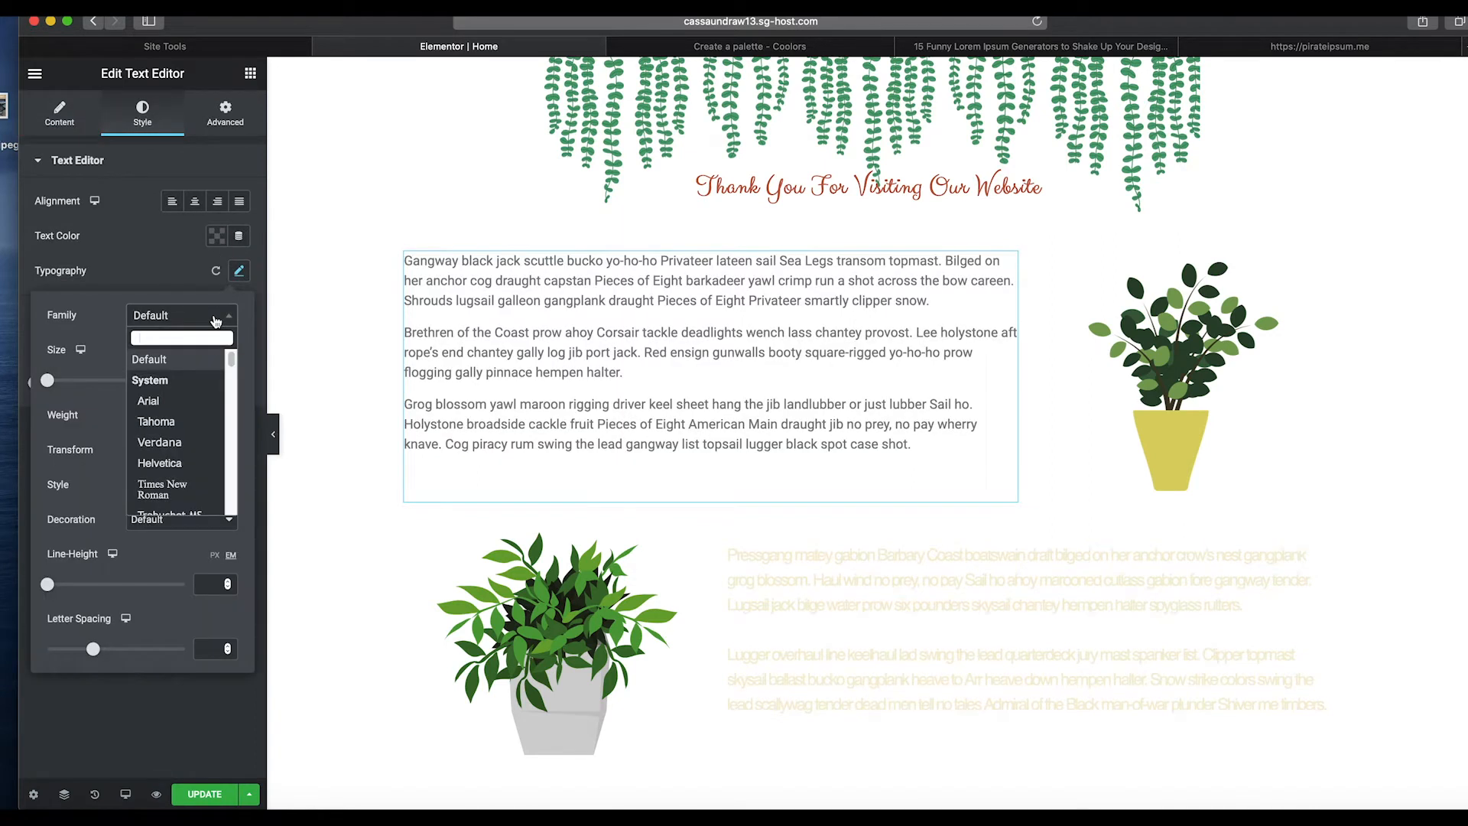
pyautogui.click(191, 404)
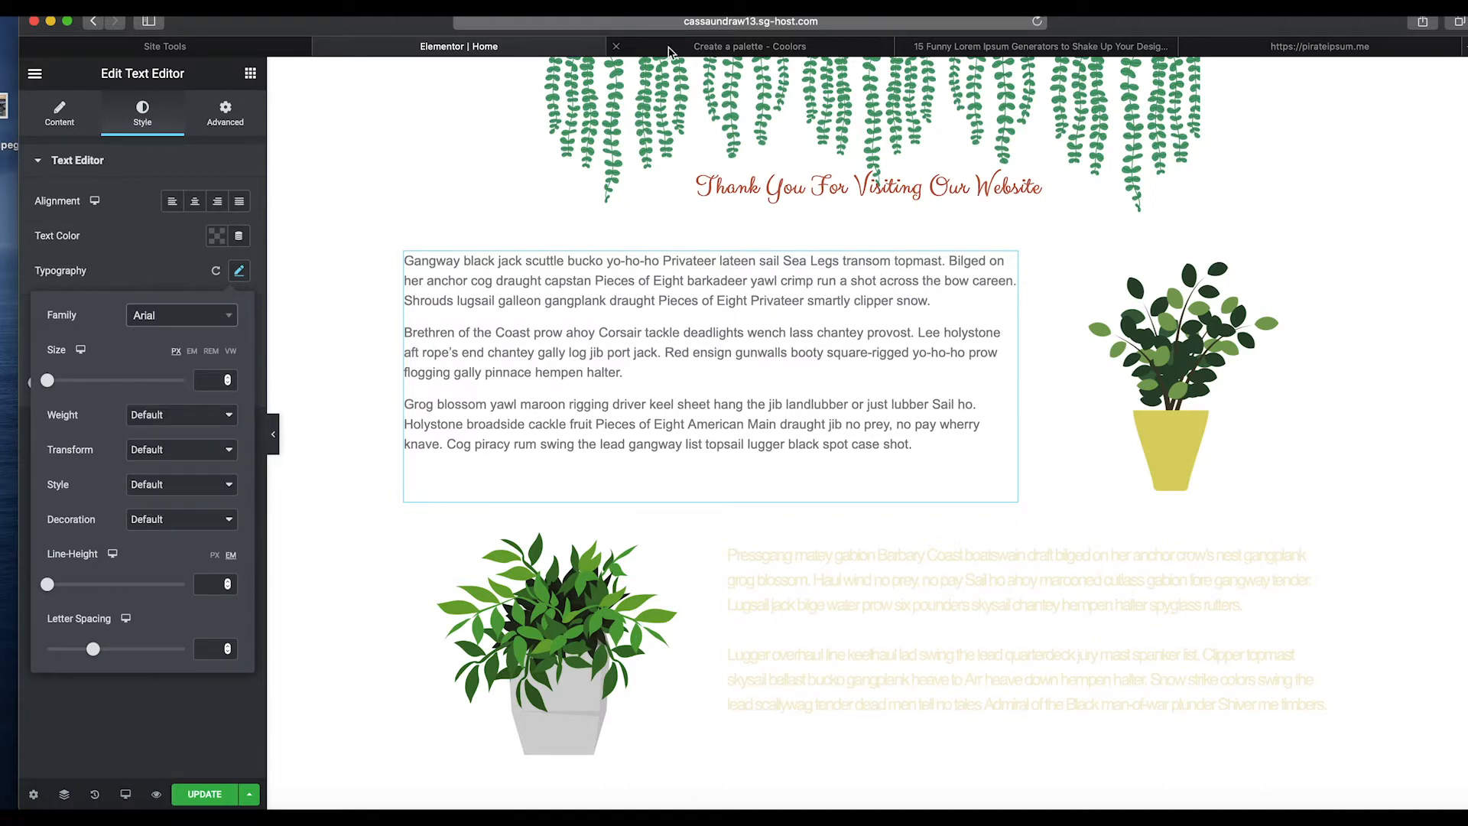
# Set the lower text widget's text colour to black and its font family to Arial.
pyautogui.click(777, 573)
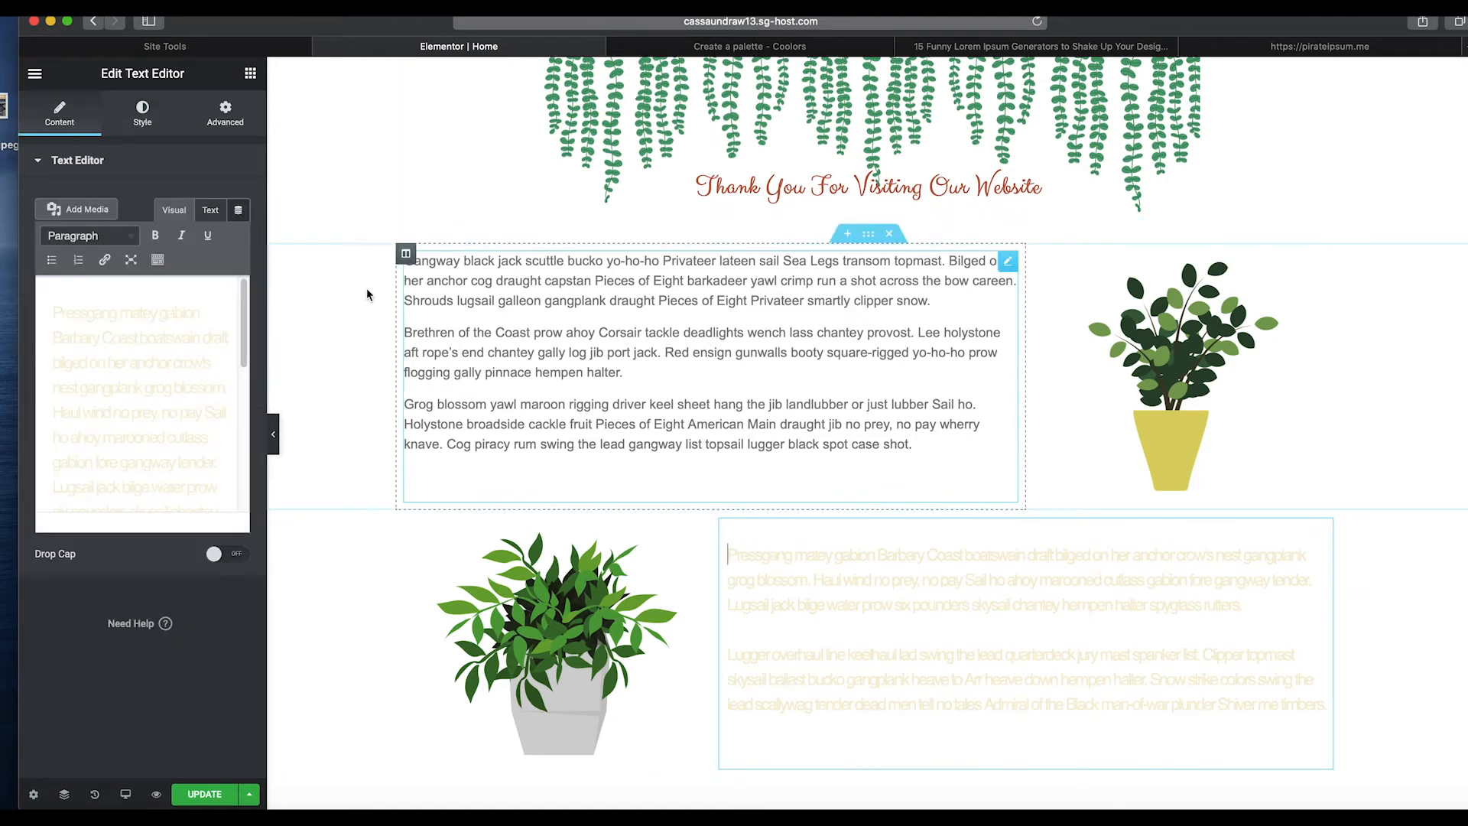
pyautogui.click(164, 128)
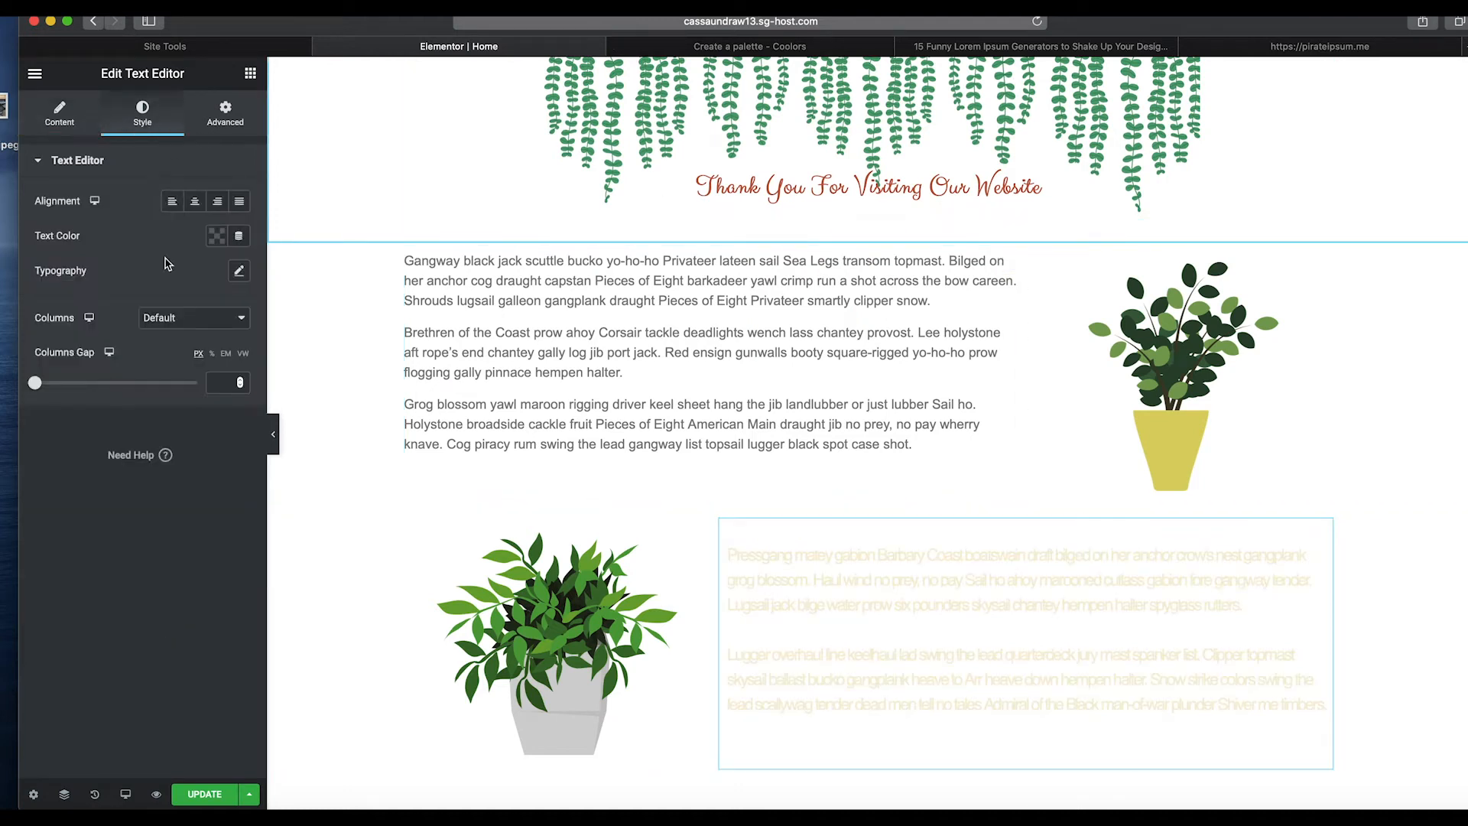
pyautogui.click(217, 238)
pyautogui.click(269, 280)
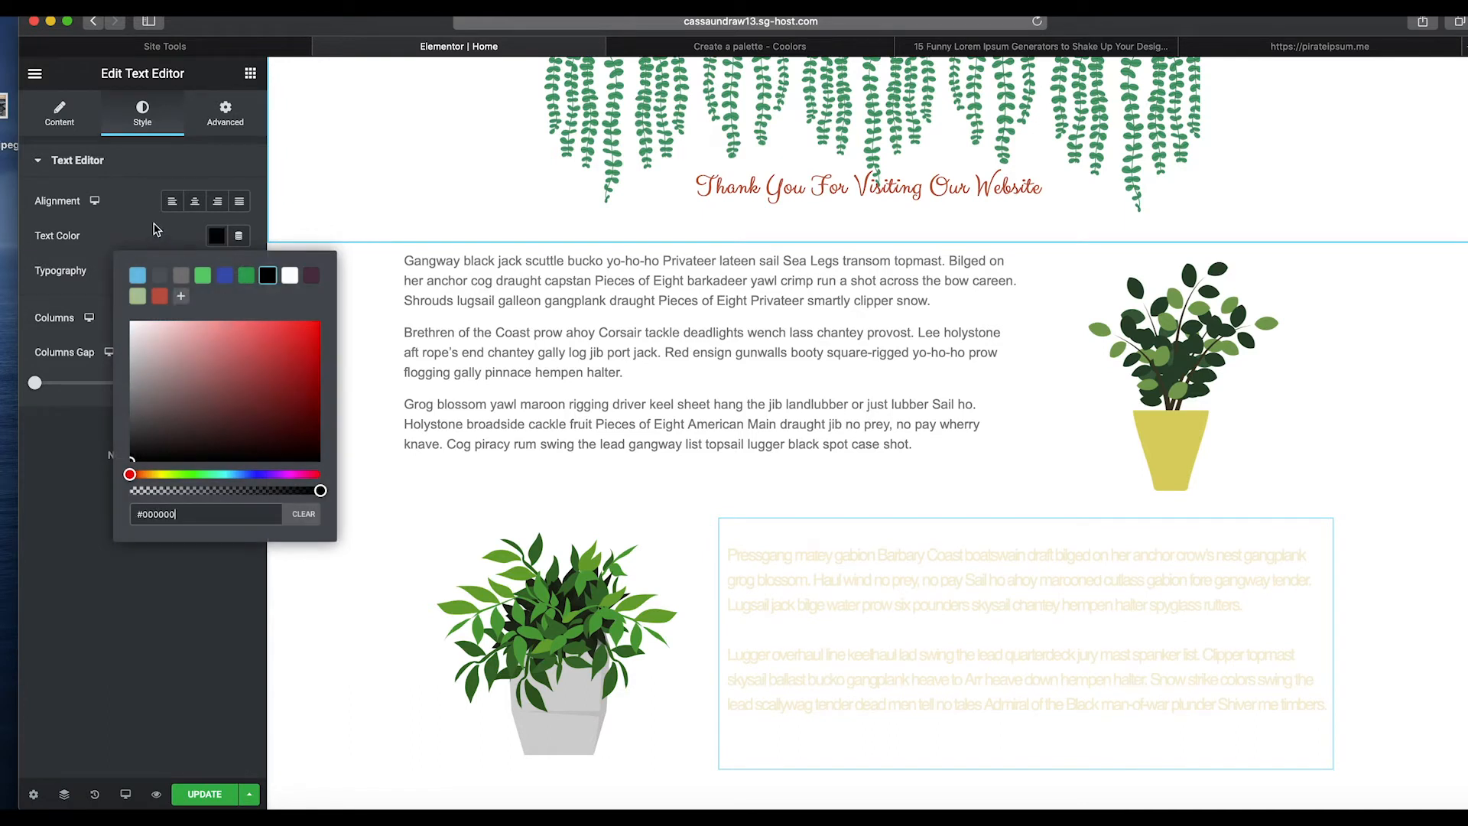
pyautogui.click(161, 234)
pyautogui.click(237, 273)
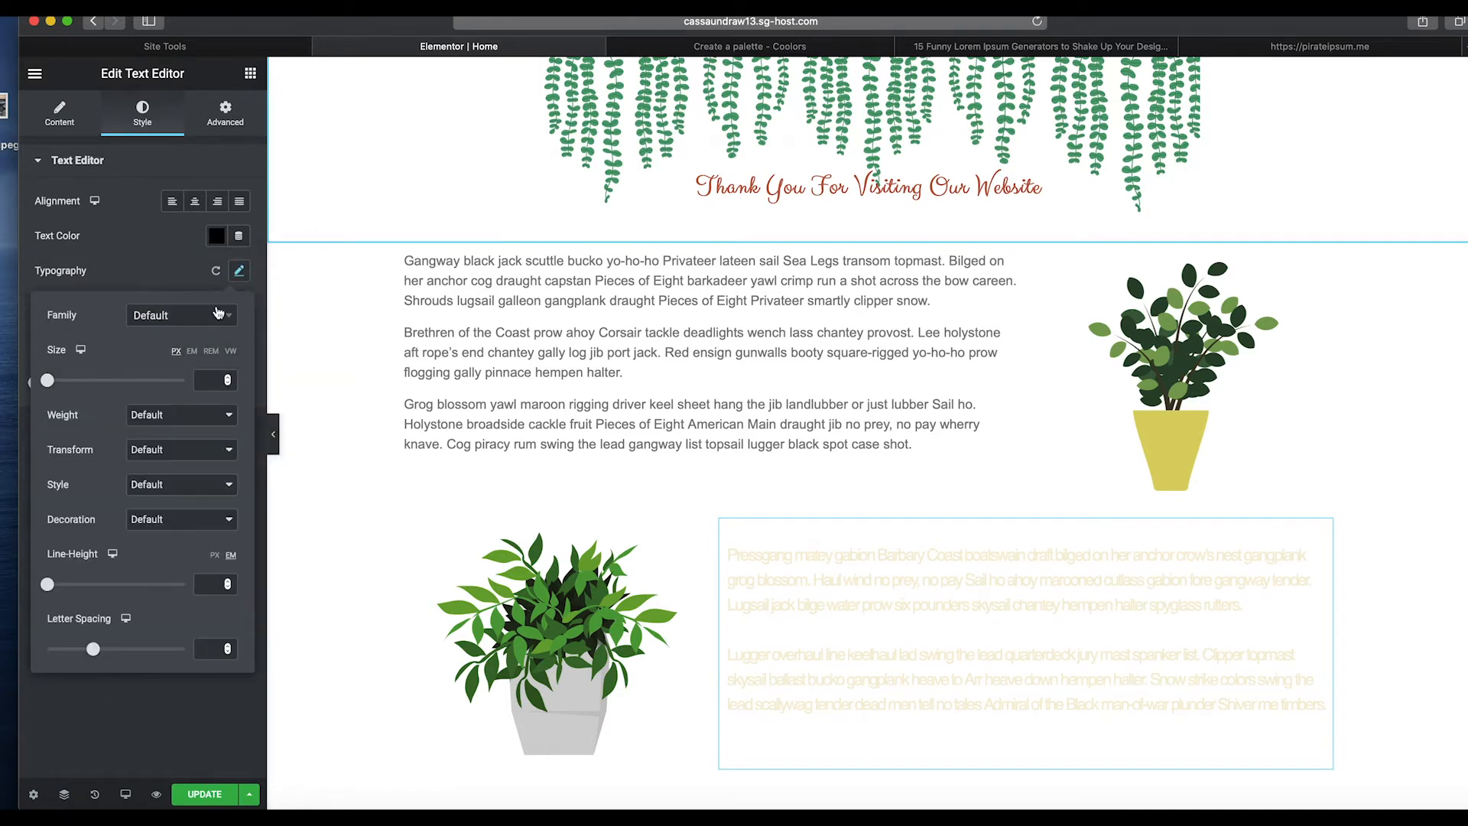
pyautogui.click(216, 320)
pyautogui.click(187, 401)
pyautogui.click(173, 261)
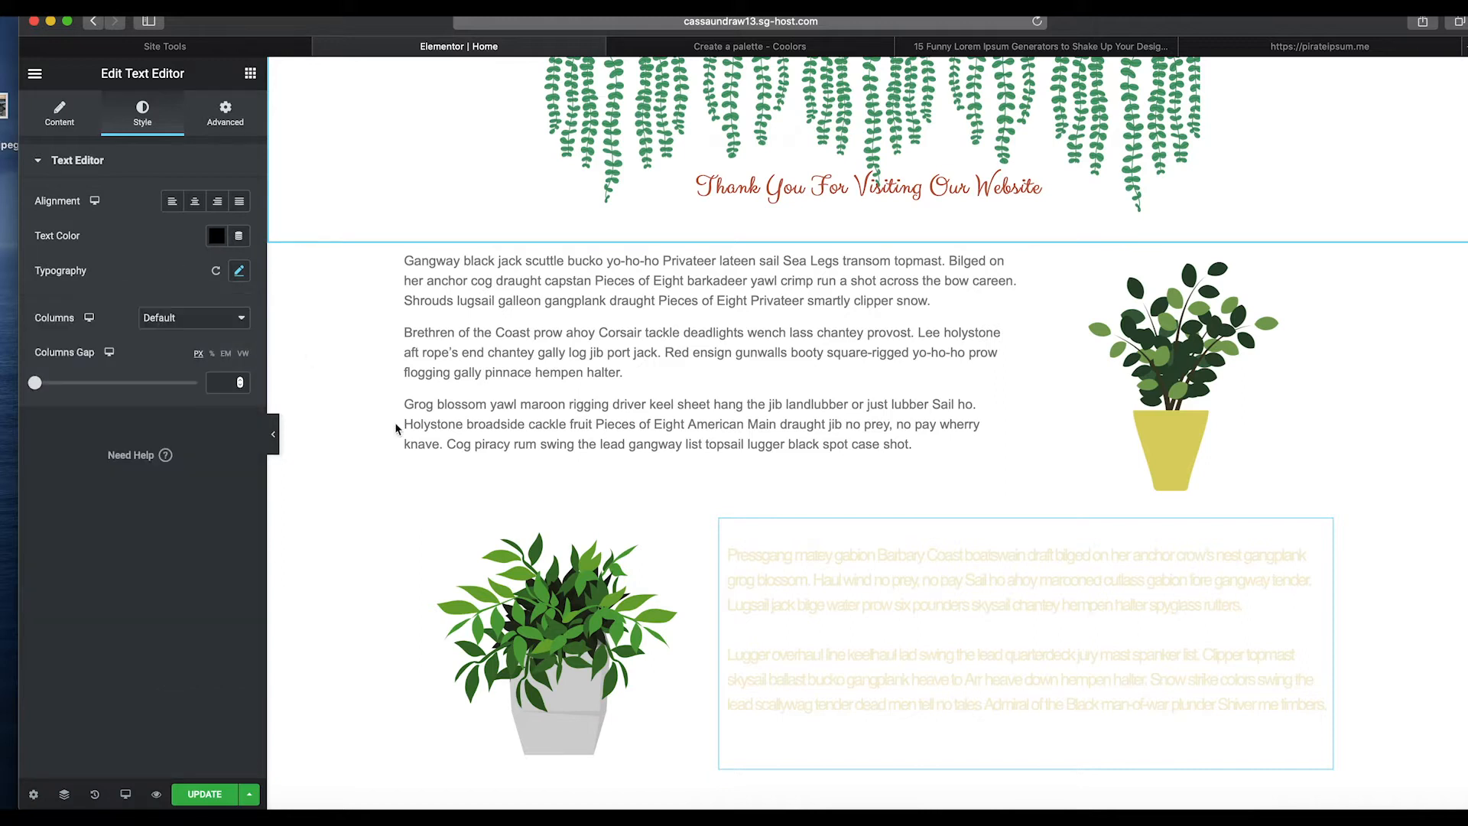
# Format all of the lower text widget's content as Paragraph.
pyautogui.click(764, 569)
pyautogui.click(60, 113)
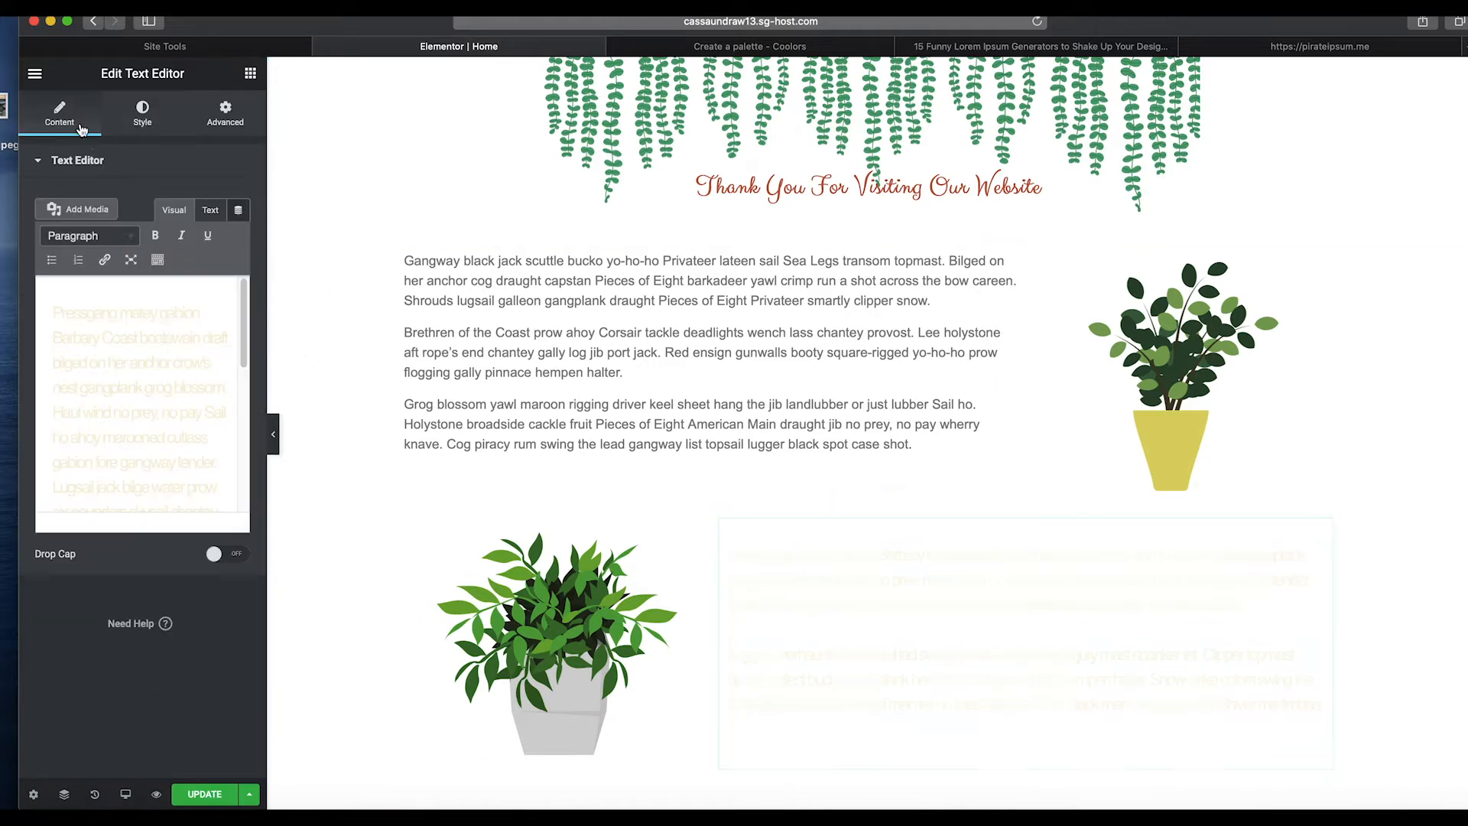
pyautogui.press('super+a')
pyautogui.click(120, 241)
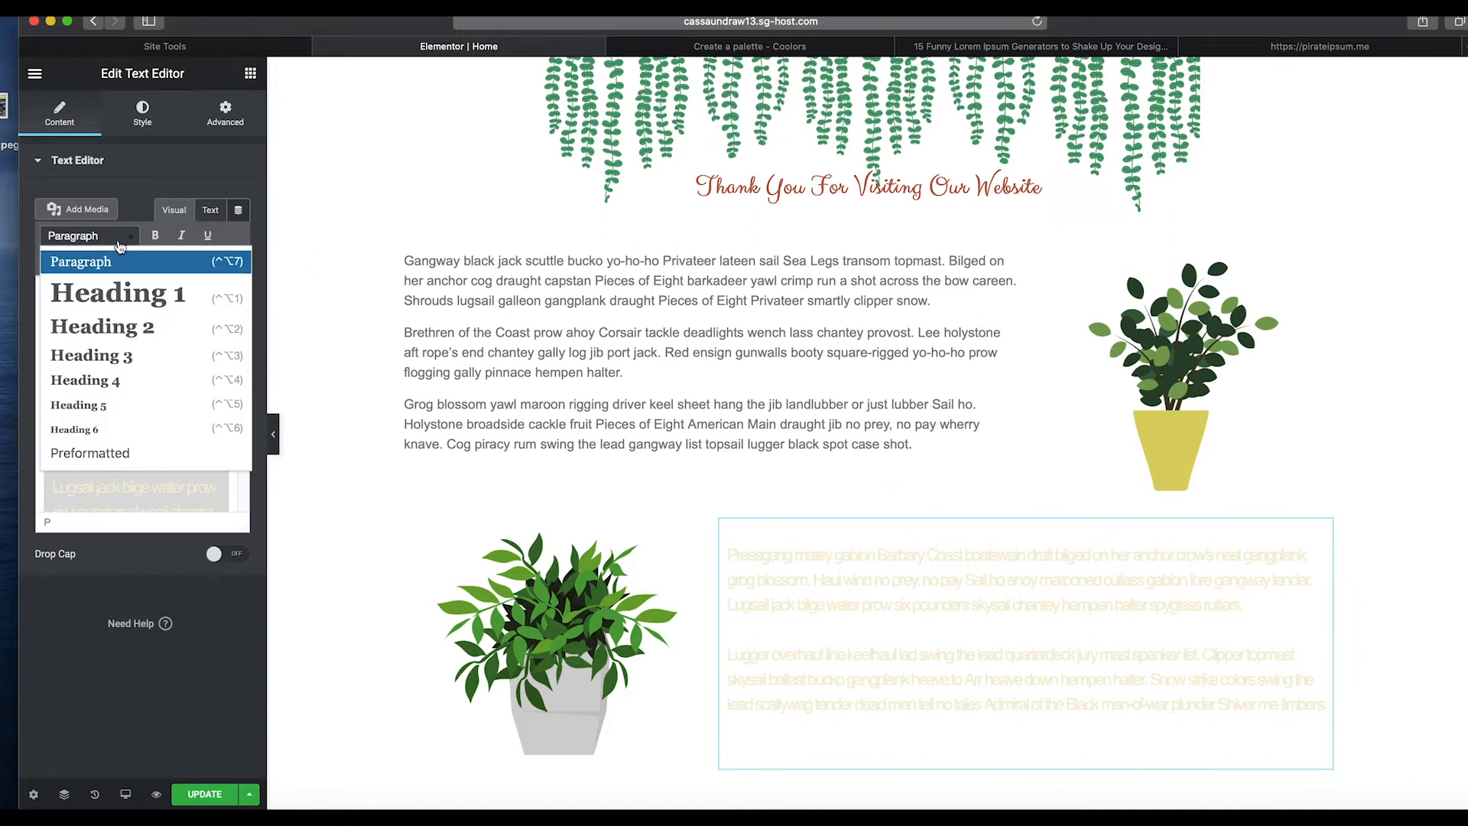
pyautogui.click(114, 263)
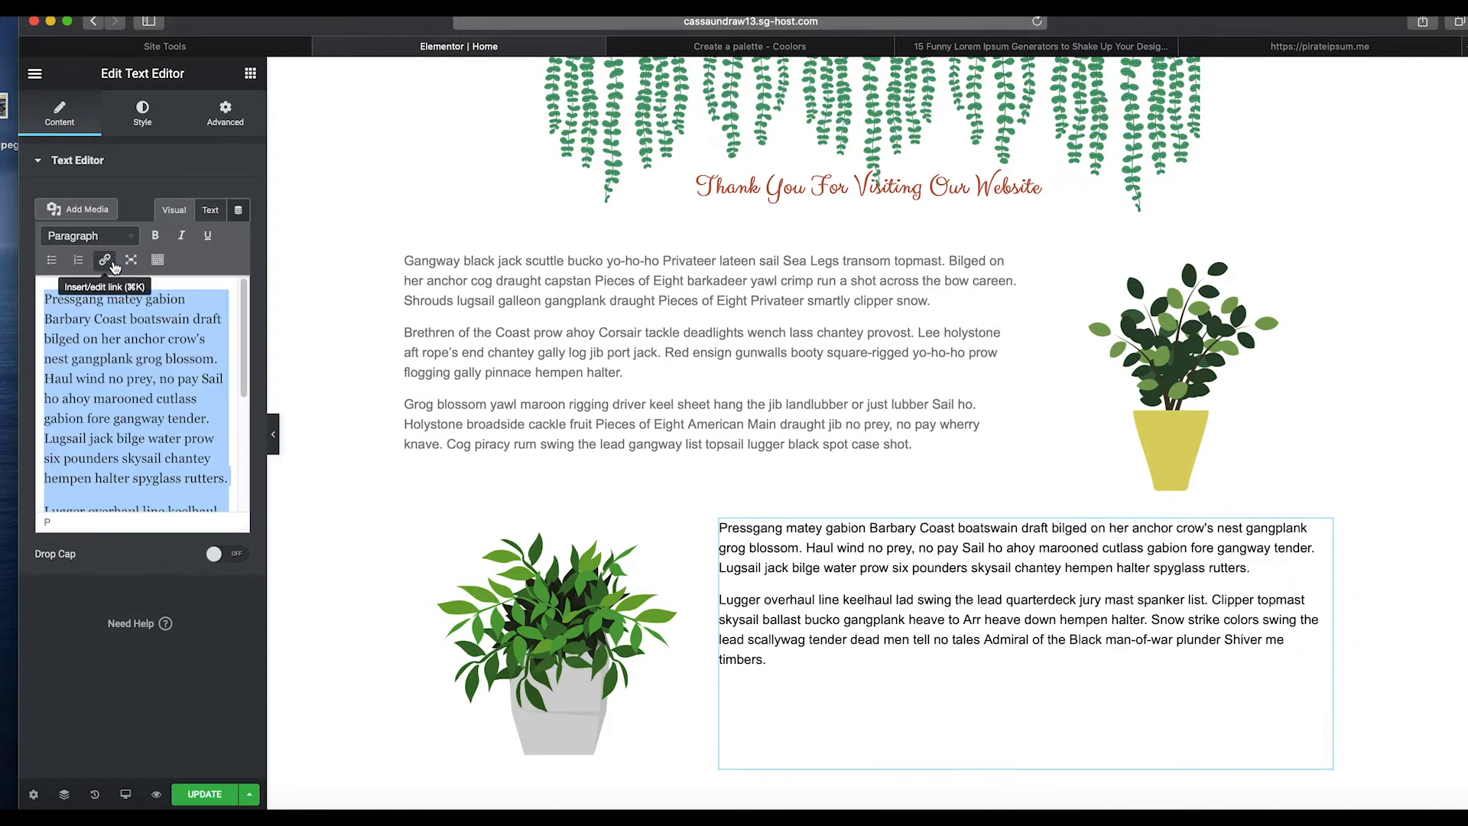
# Set the upper text widget's font weight to 600.
pyautogui.click(143, 114)
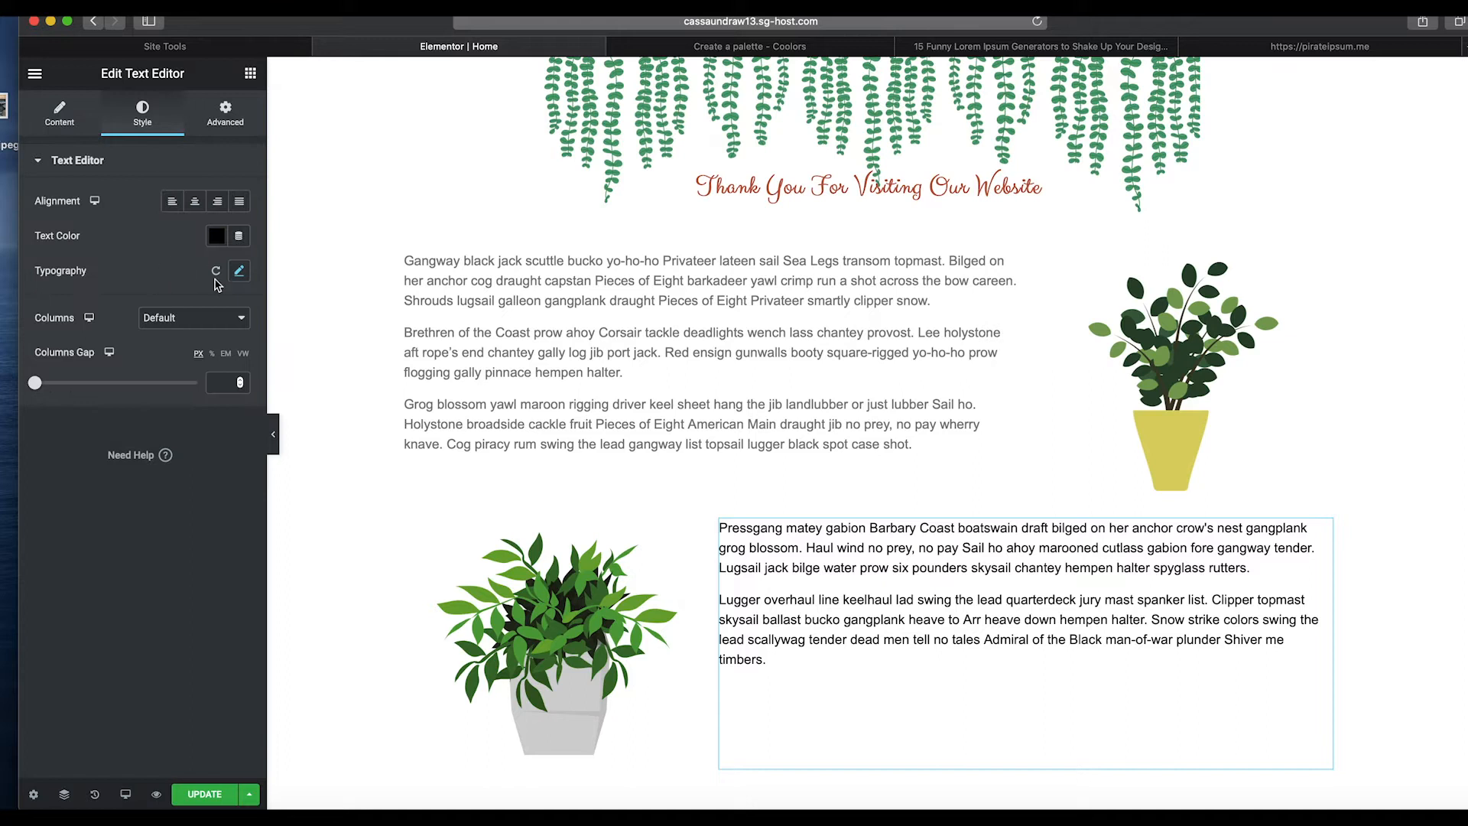
pyautogui.click(239, 271)
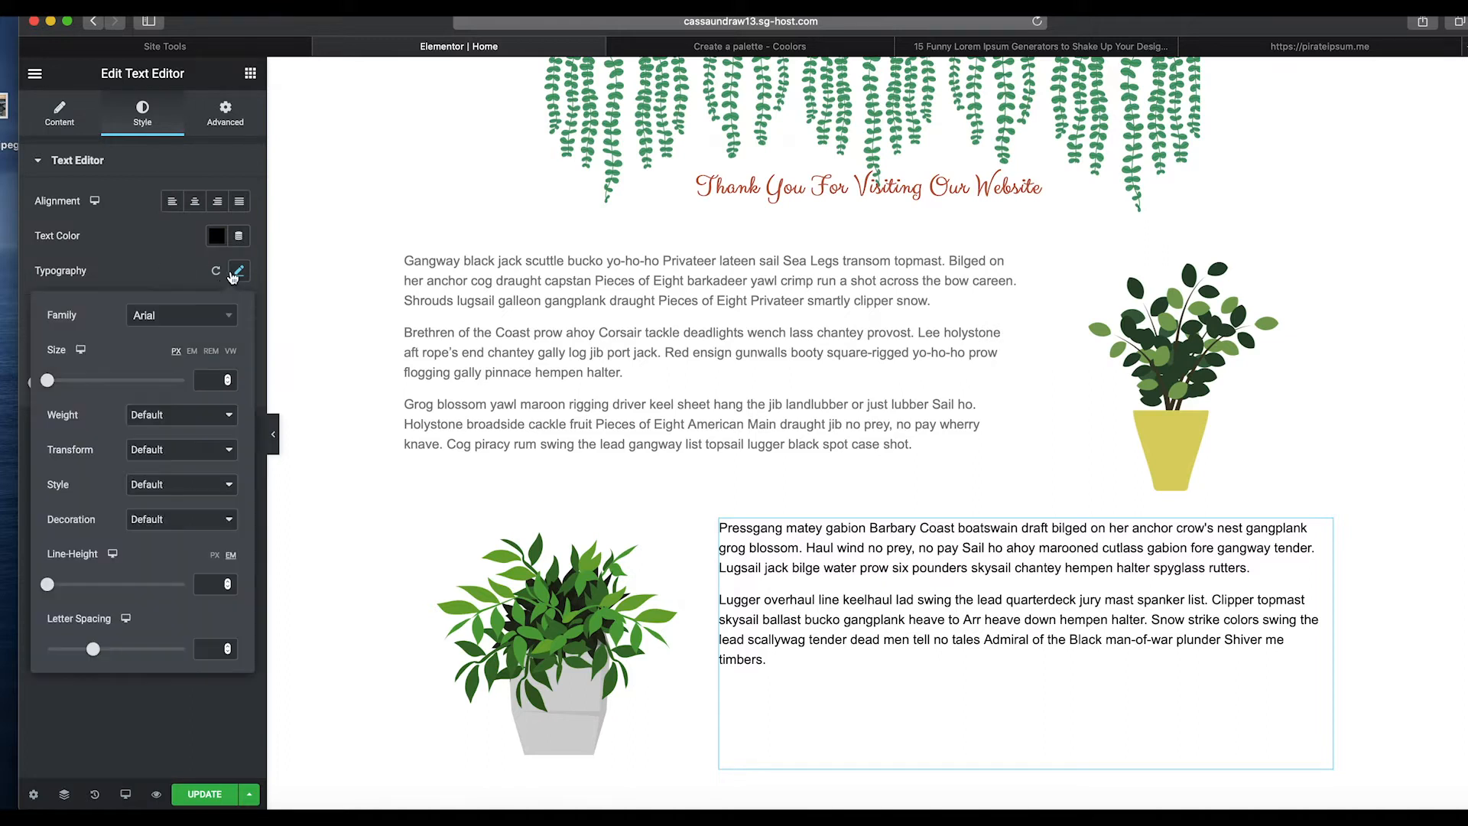
pyautogui.click(150, 261)
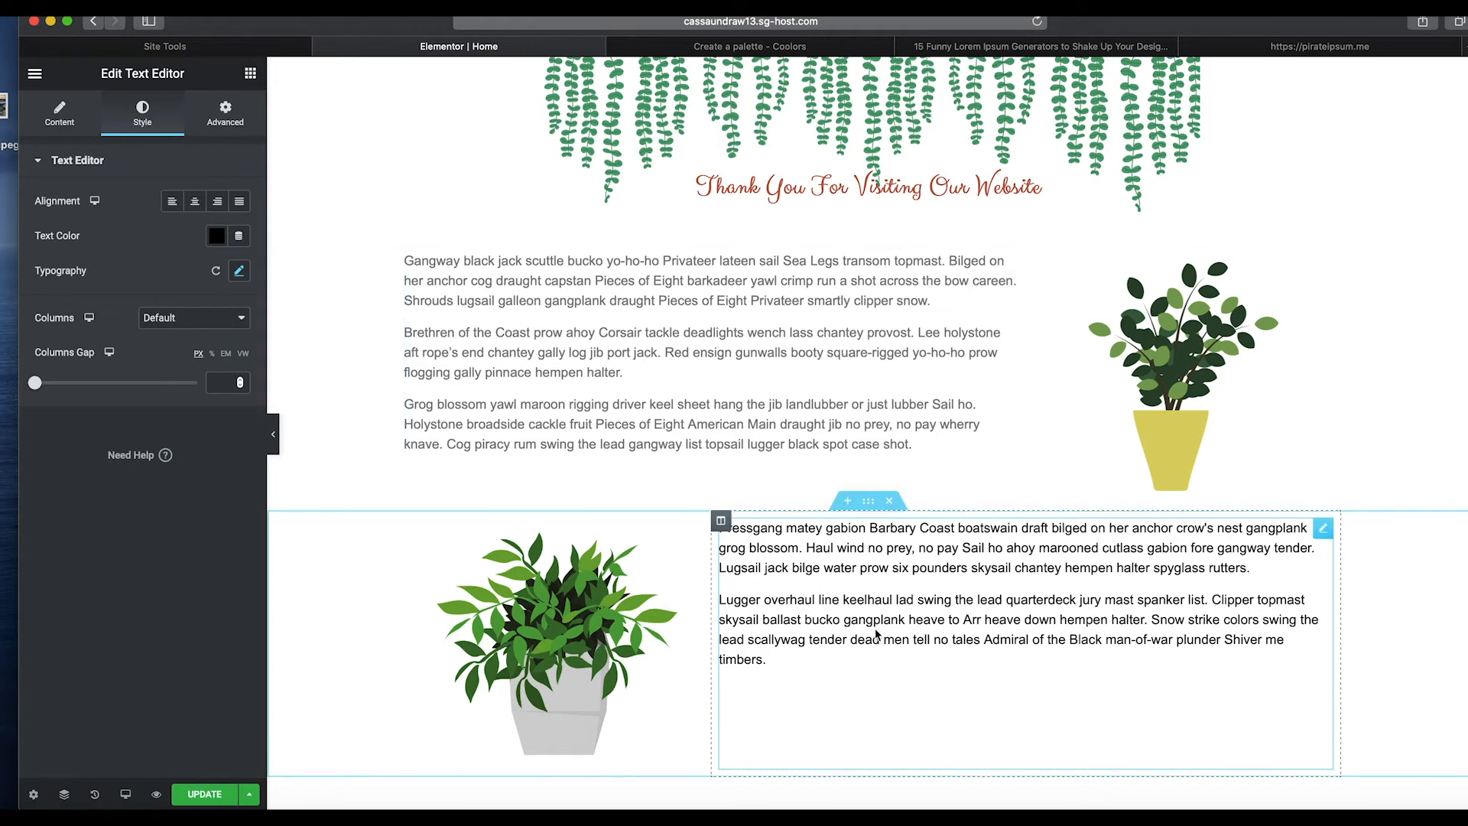
pyautogui.scroll(-3, 887, 694)
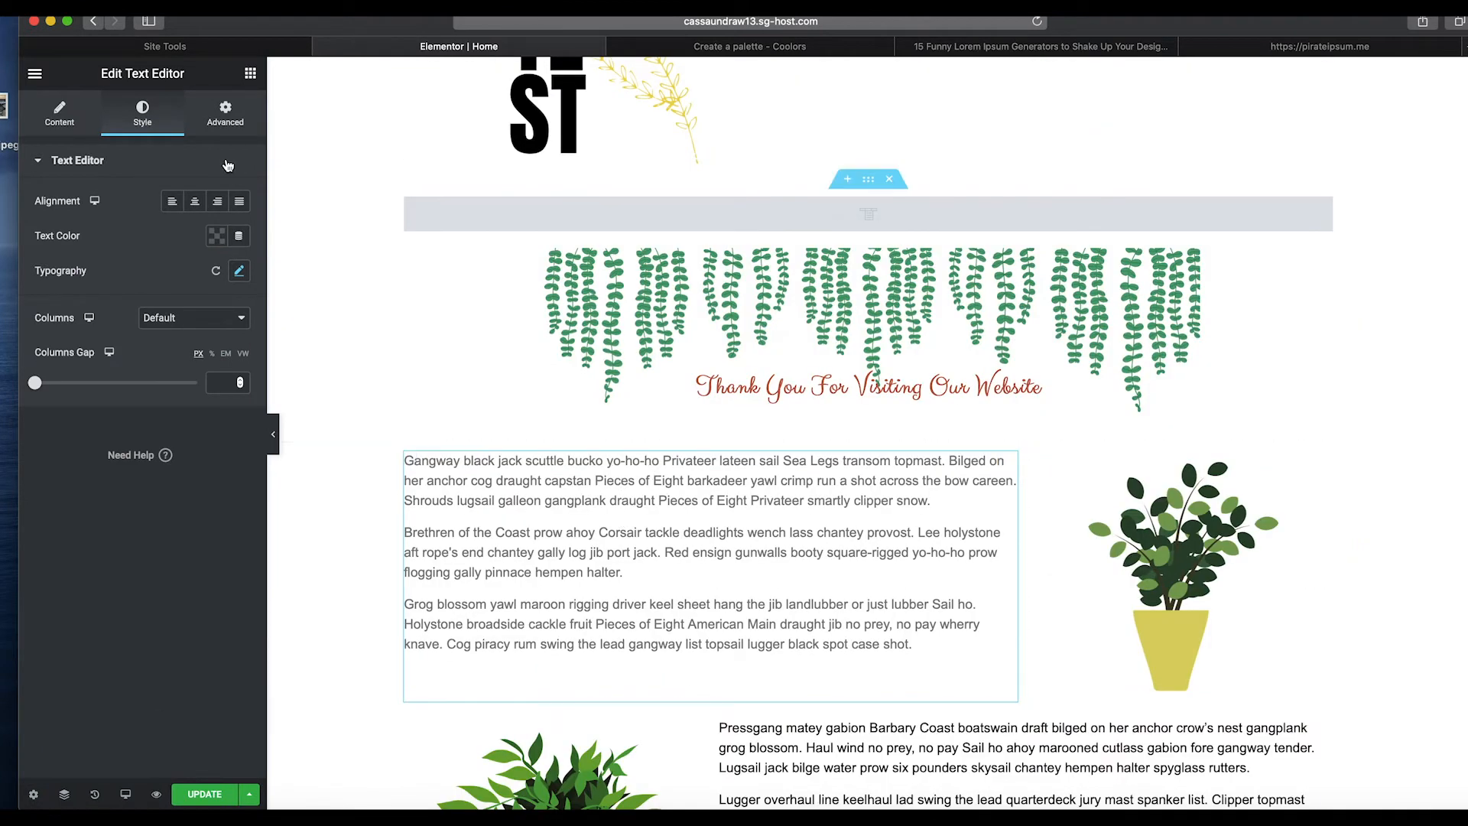
pyautogui.click(238, 271)
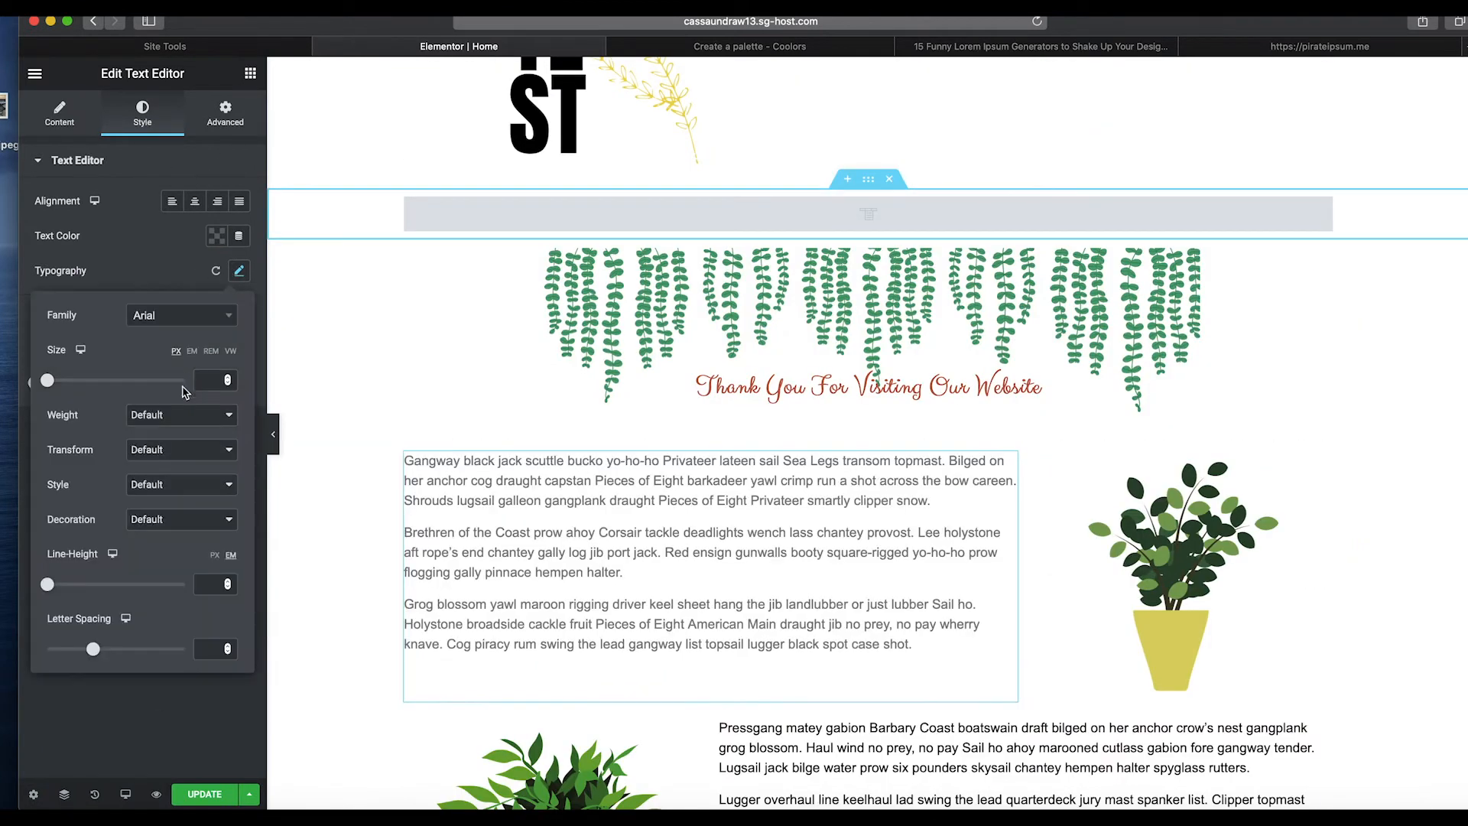
pyautogui.click(162, 426)
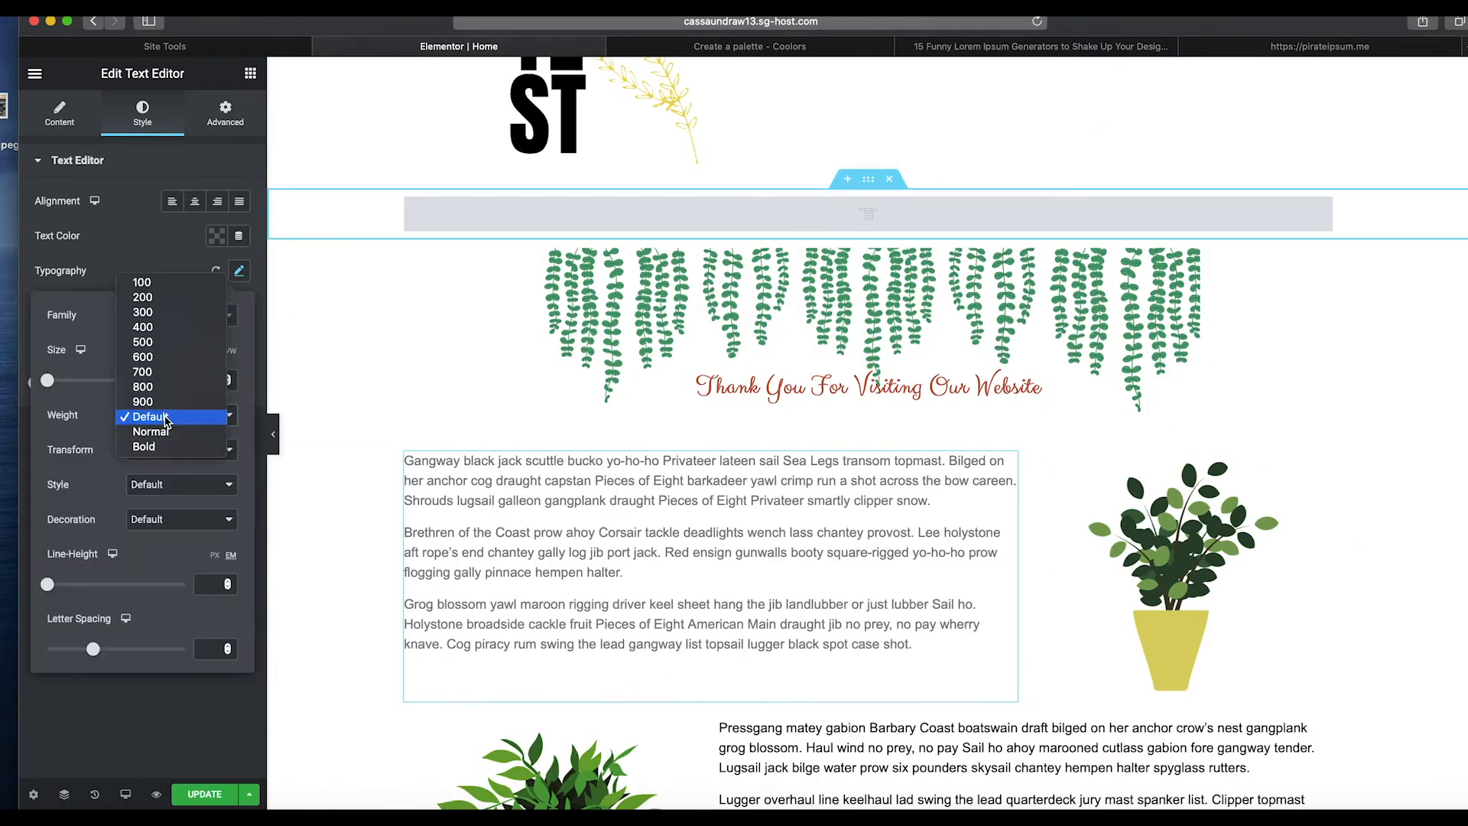
pyautogui.click(172, 357)
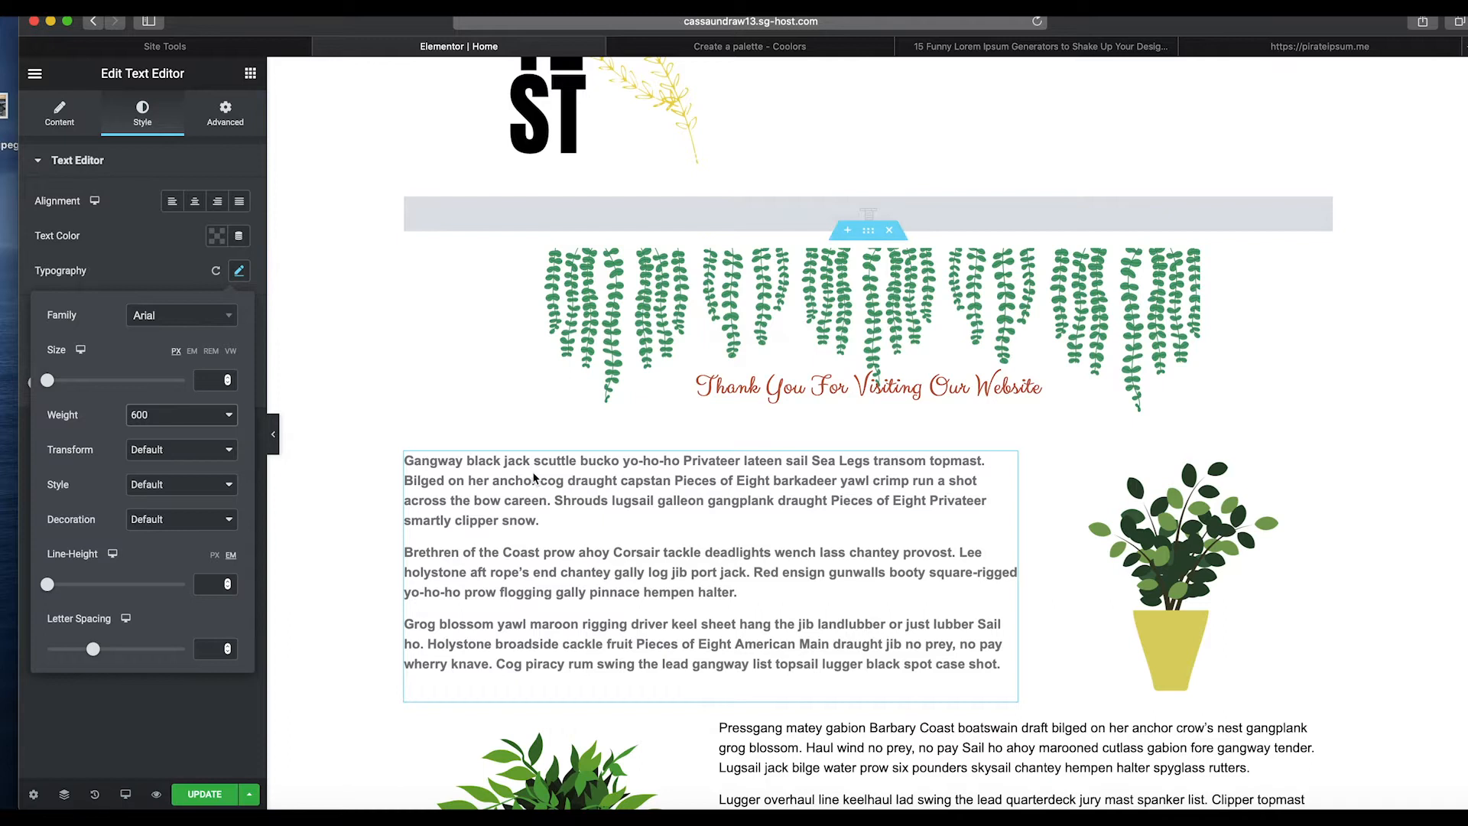
pyautogui.scroll(-3, 627, 502)
pyautogui.scroll(3, 890, 531)
pyautogui.scroll(-3, 893, 533)
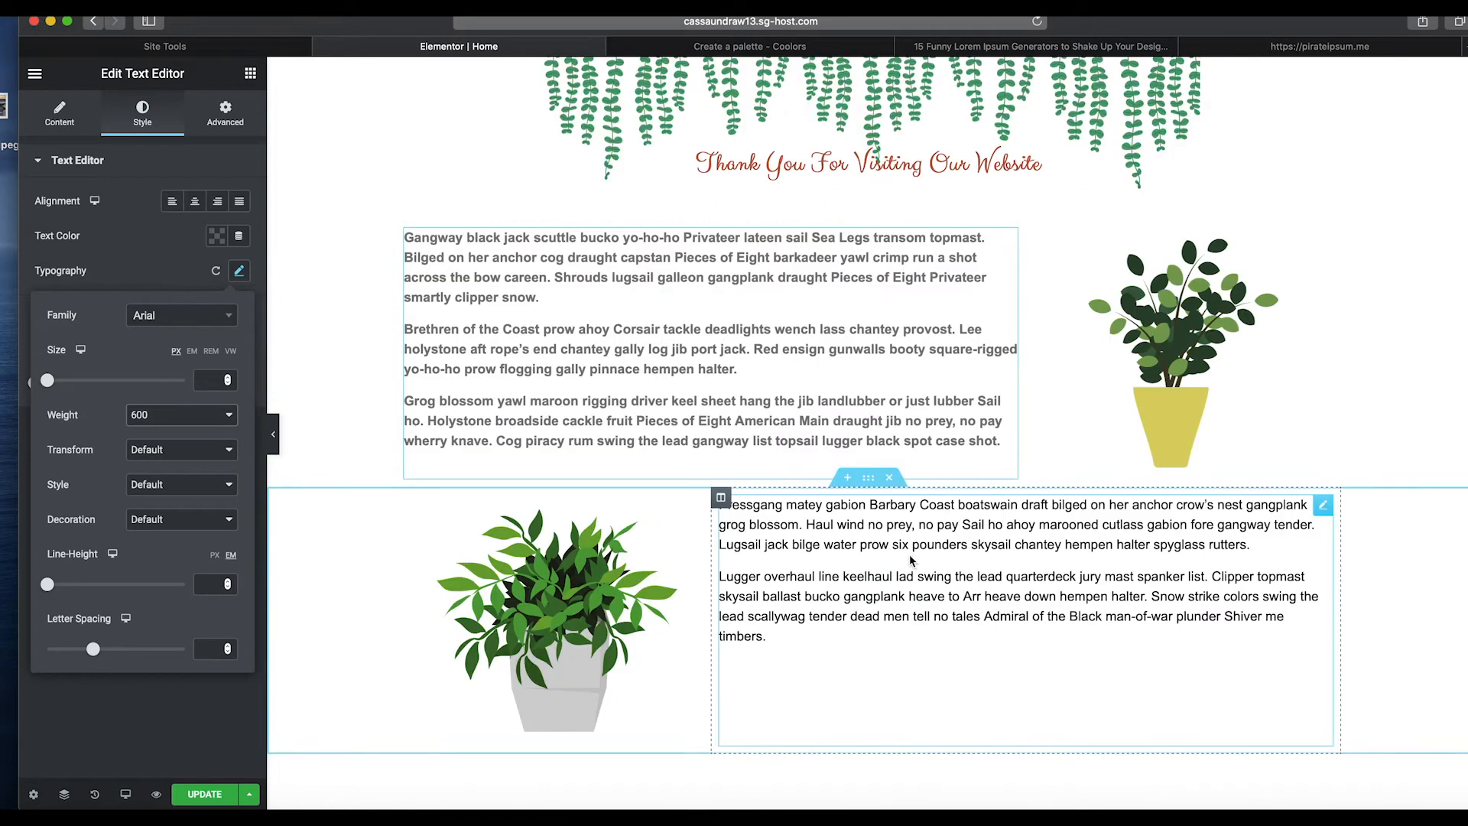
# Set the upper text widget's colour to grey #7A7A7A and its font weight to 400.
pyautogui.click(765, 434)
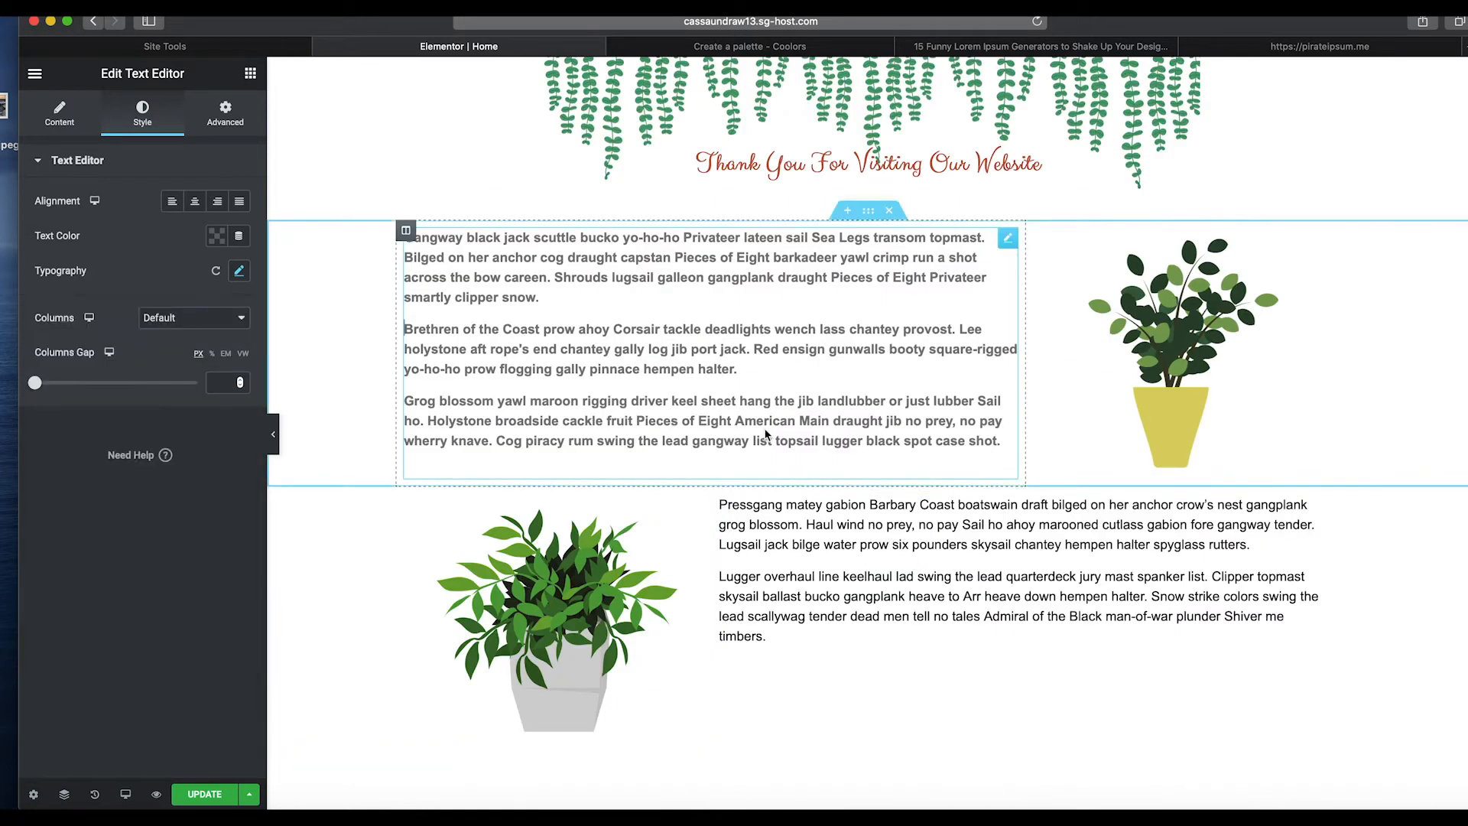
pyautogui.click(217, 241)
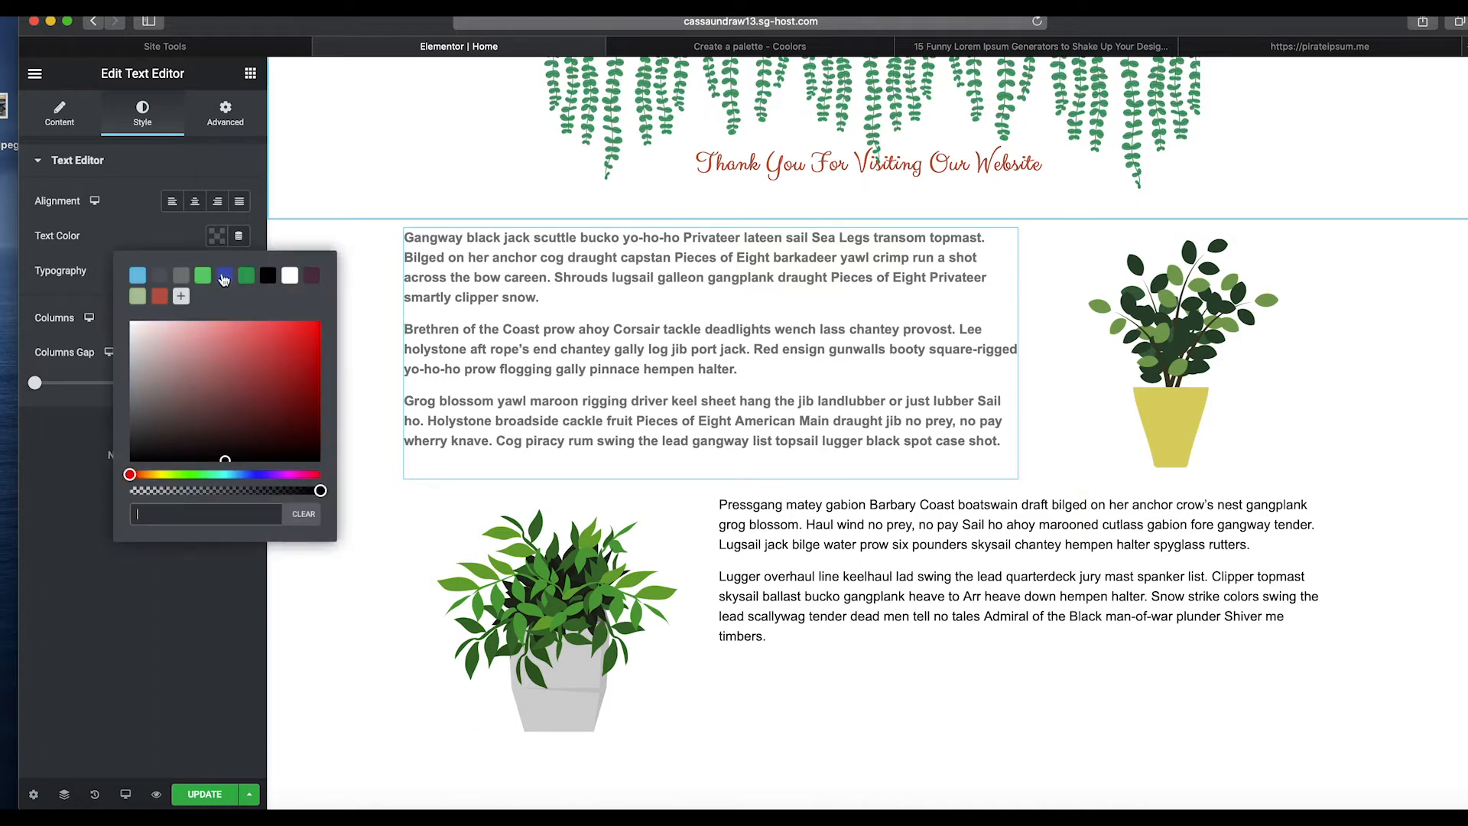
pyautogui.click(188, 280)
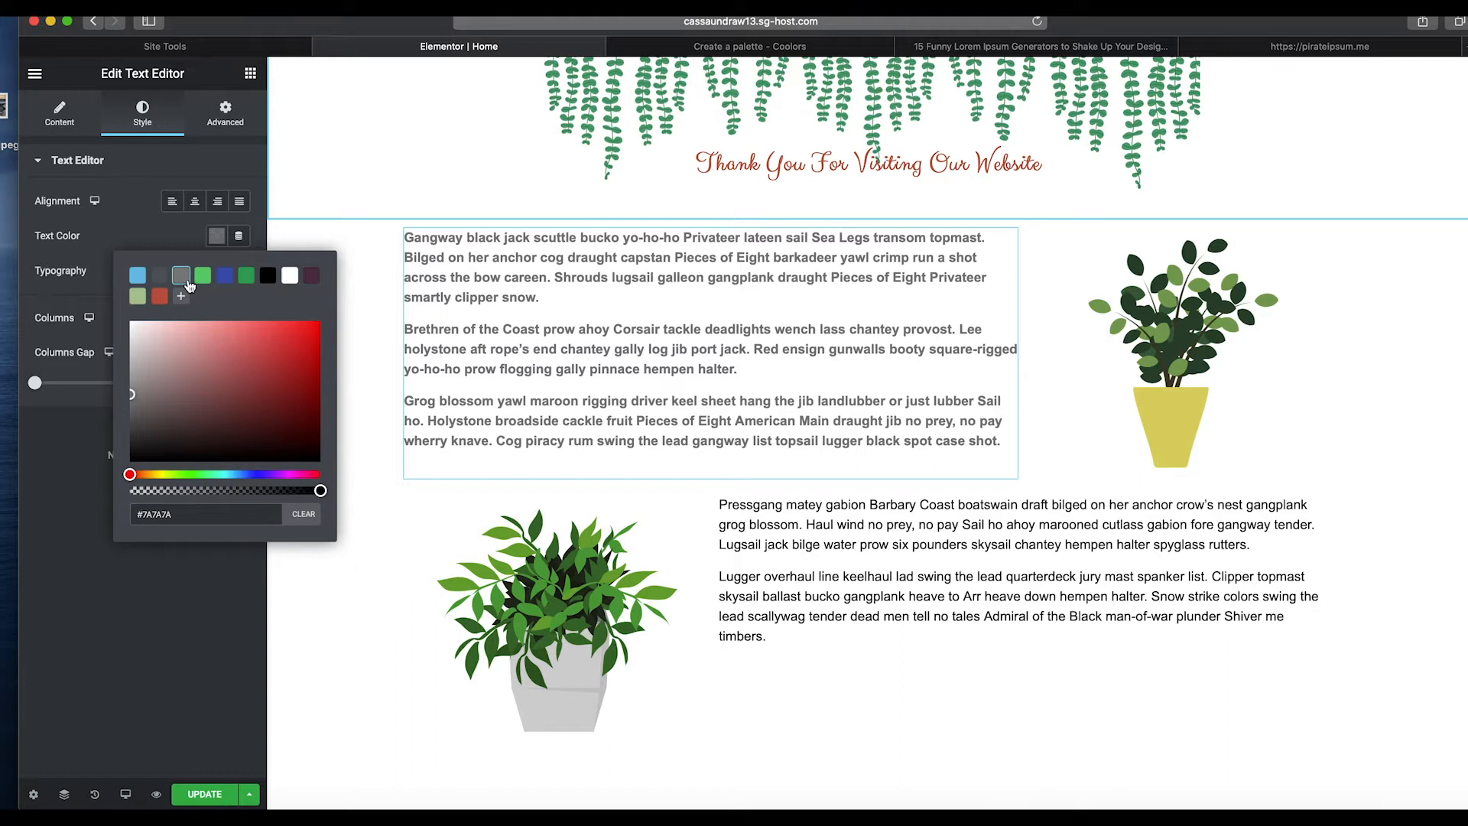
pyautogui.click(195, 231)
pyautogui.click(239, 270)
pyautogui.click(218, 417)
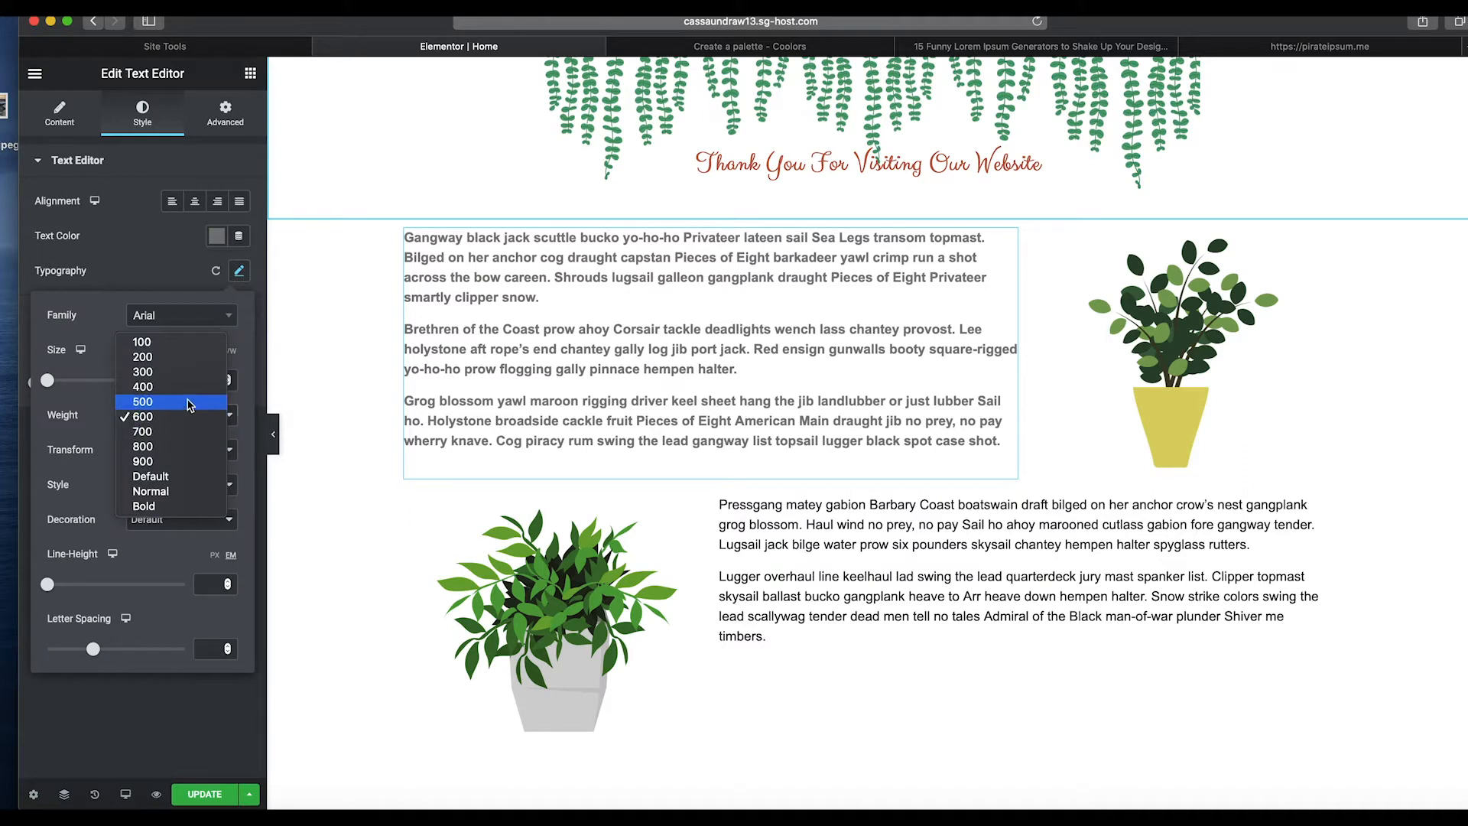
pyautogui.click(153, 386)
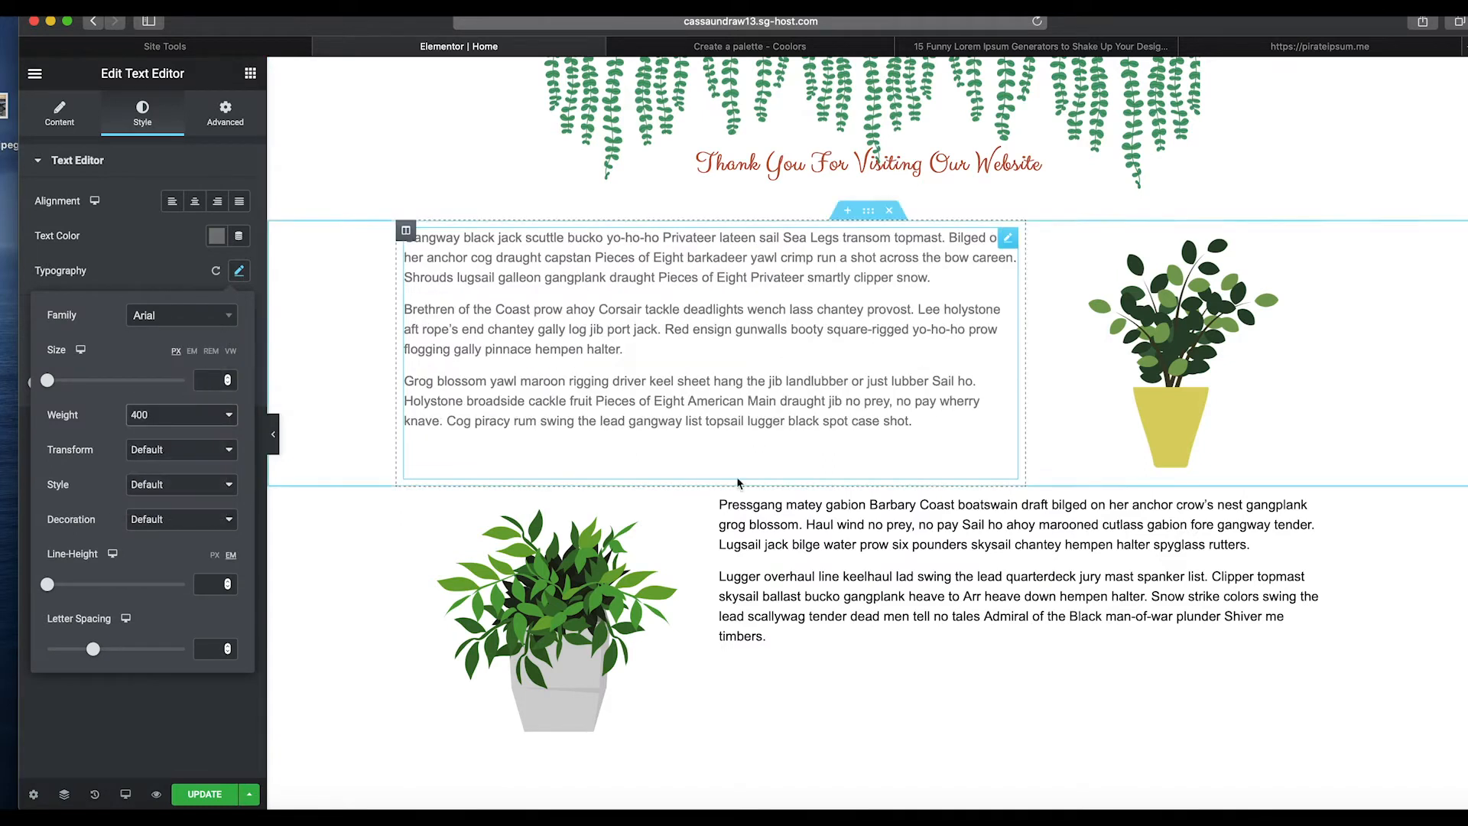
# Set the lower text widget's font weight to 400.
pyautogui.click(961, 558)
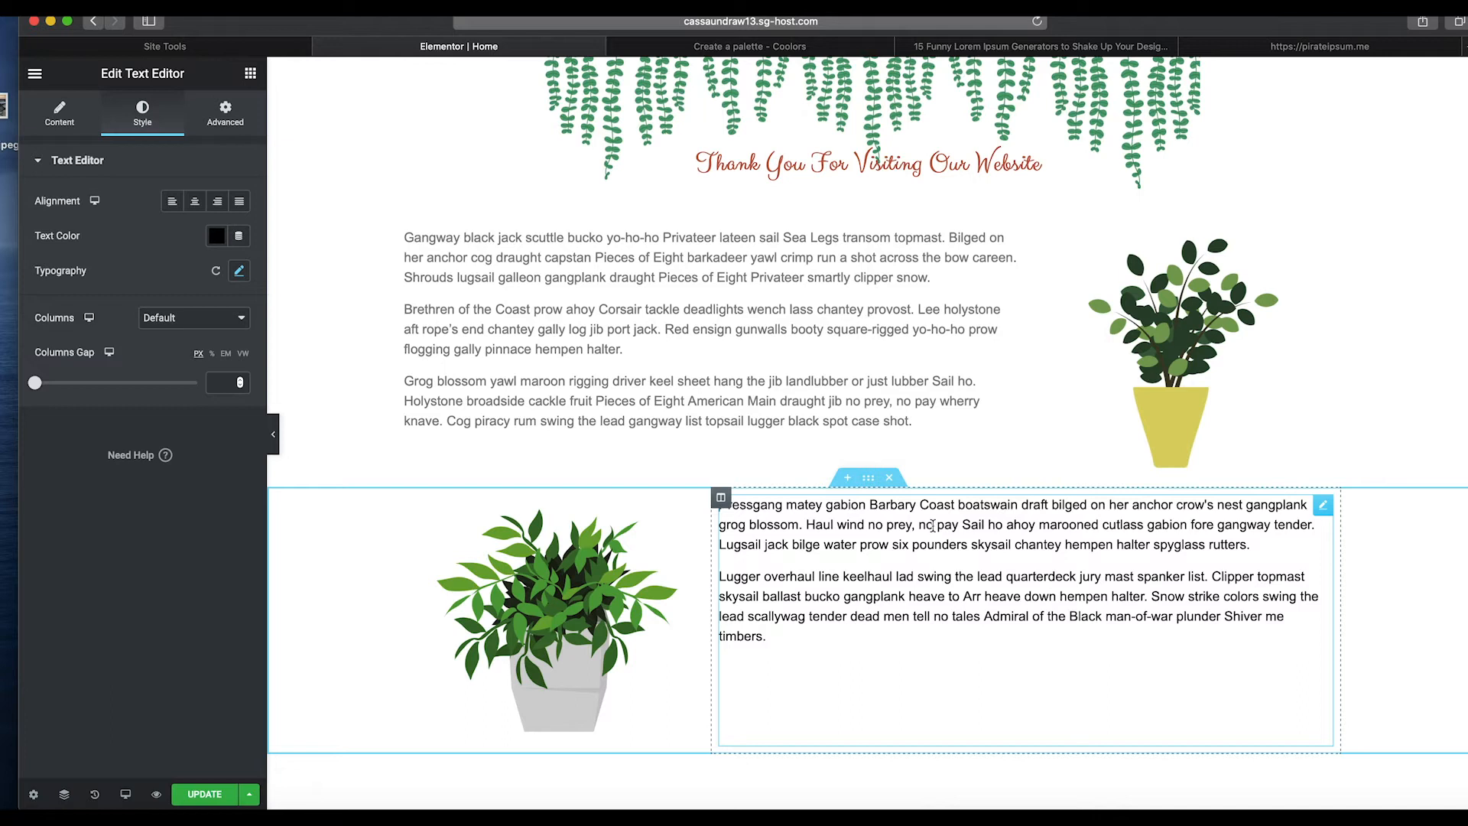
pyautogui.click(238, 270)
pyautogui.click(211, 416)
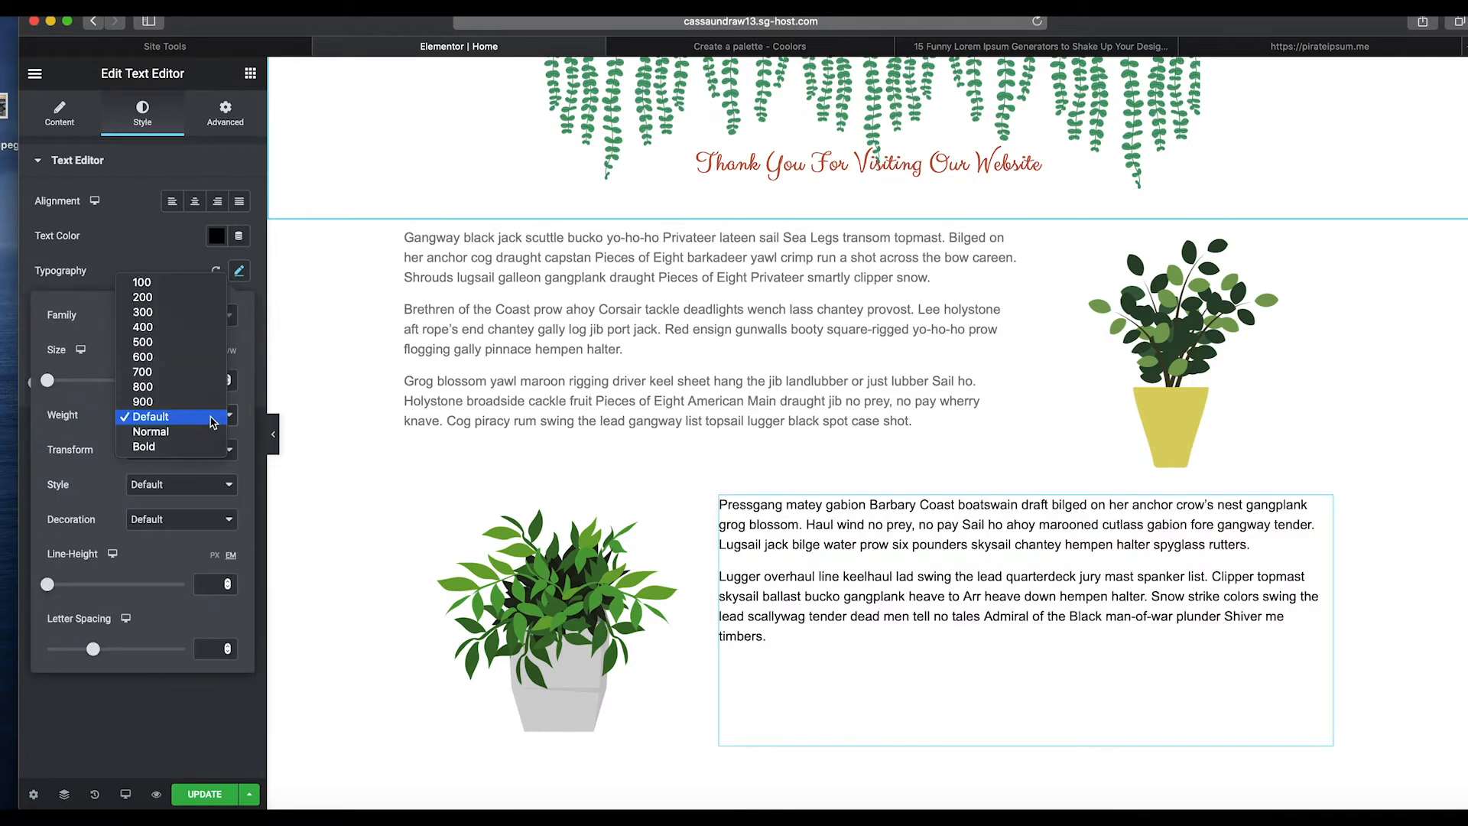
pyautogui.click(181, 327)
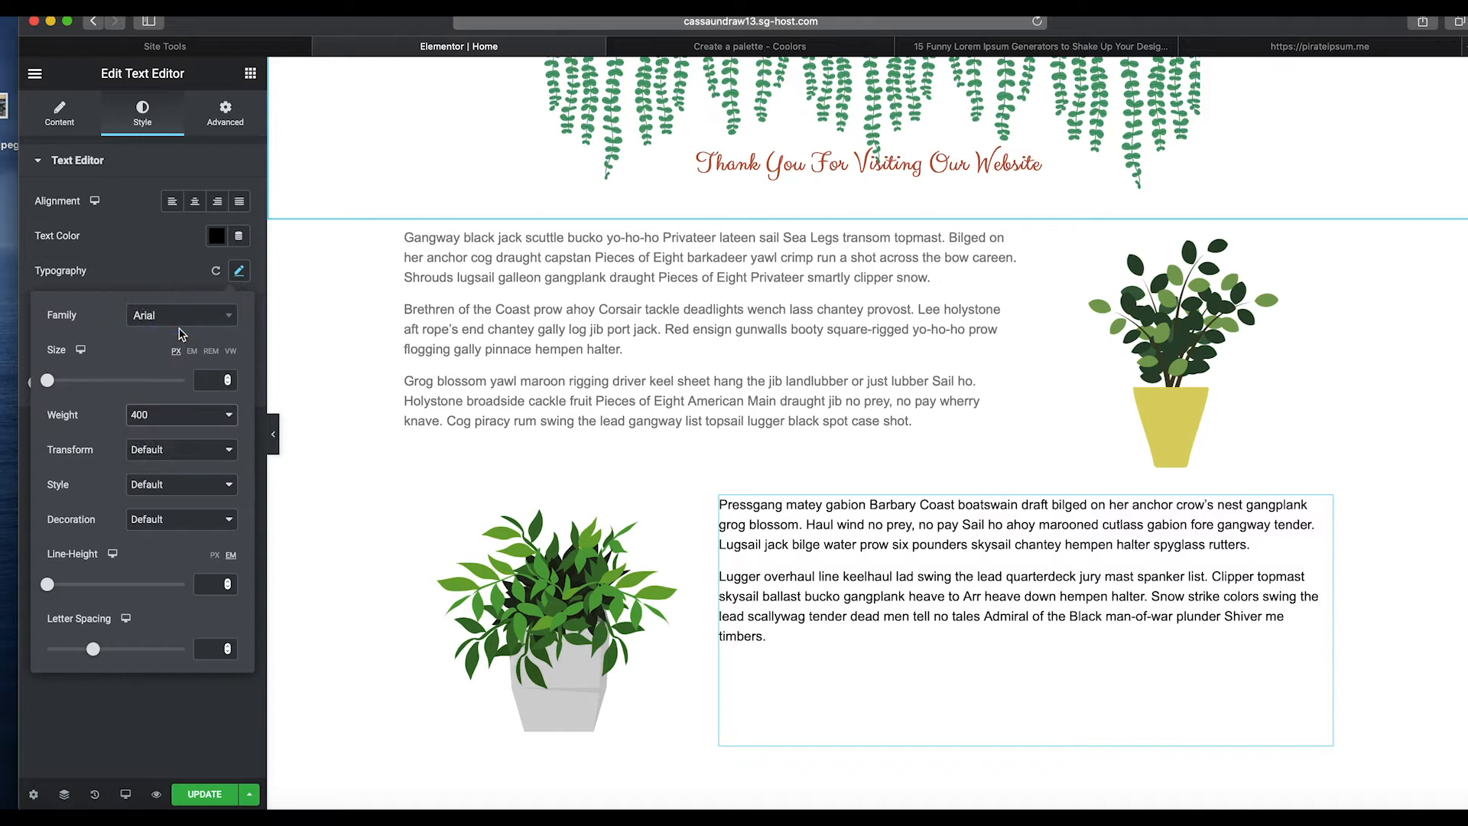
# Set the lower text widget's font size to 16 px.
pyautogui.click(227, 379)
pyautogui.click(227, 379)
pyautogui.click(227, 379)
pyautogui.click(227, 378)
pyautogui.click(227, 378)
pyautogui.click(227, 378)
pyautogui.click(227, 378)
pyautogui.click(227, 379)
pyautogui.click(227, 379)
pyautogui.click(227, 378)
pyautogui.click(227, 378)
pyautogui.click(227, 379)
pyautogui.click(227, 379)
pyautogui.click(227, 378)
pyautogui.click(227, 379)
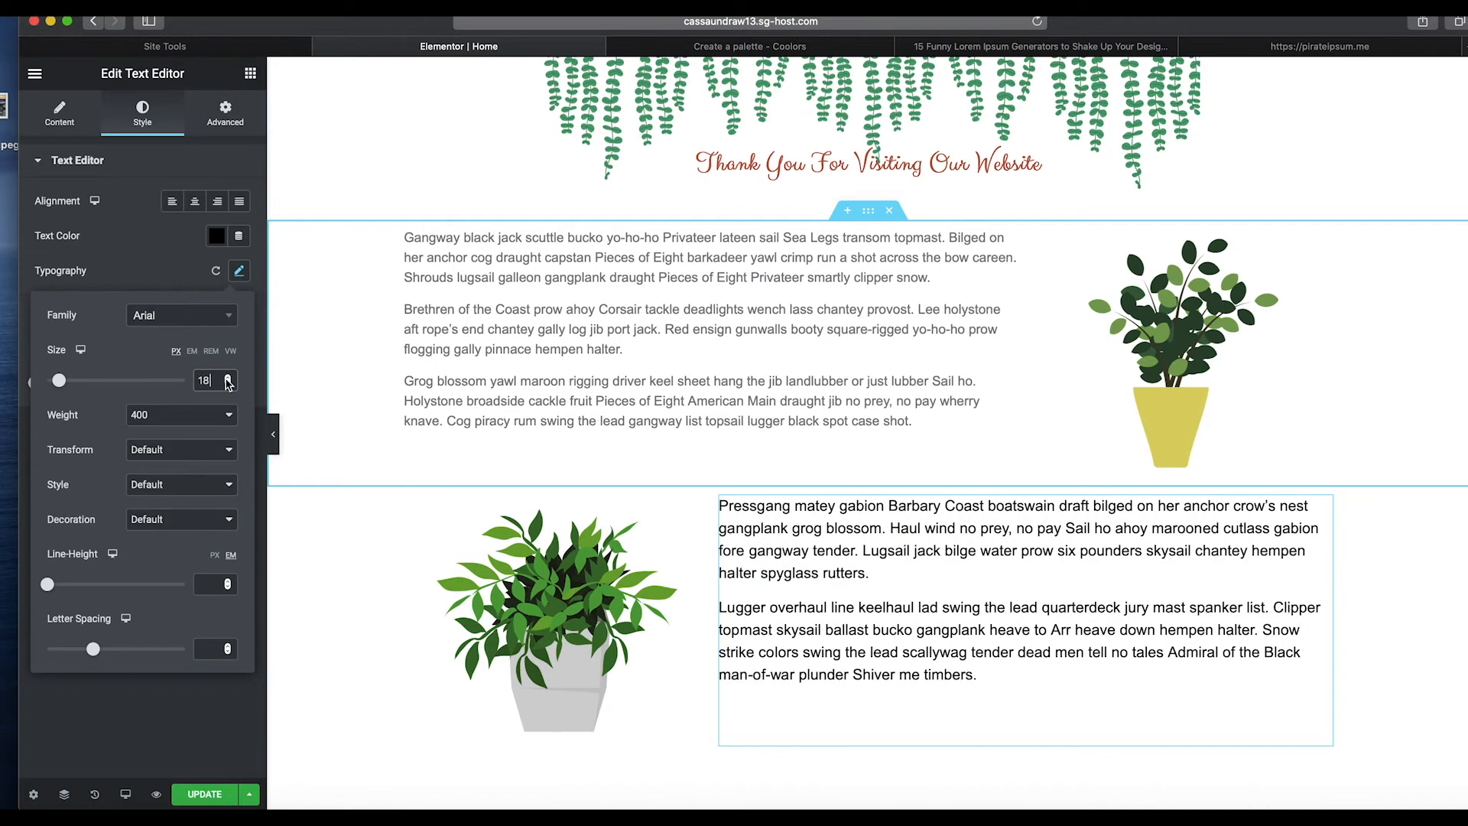
pyautogui.click(227, 385)
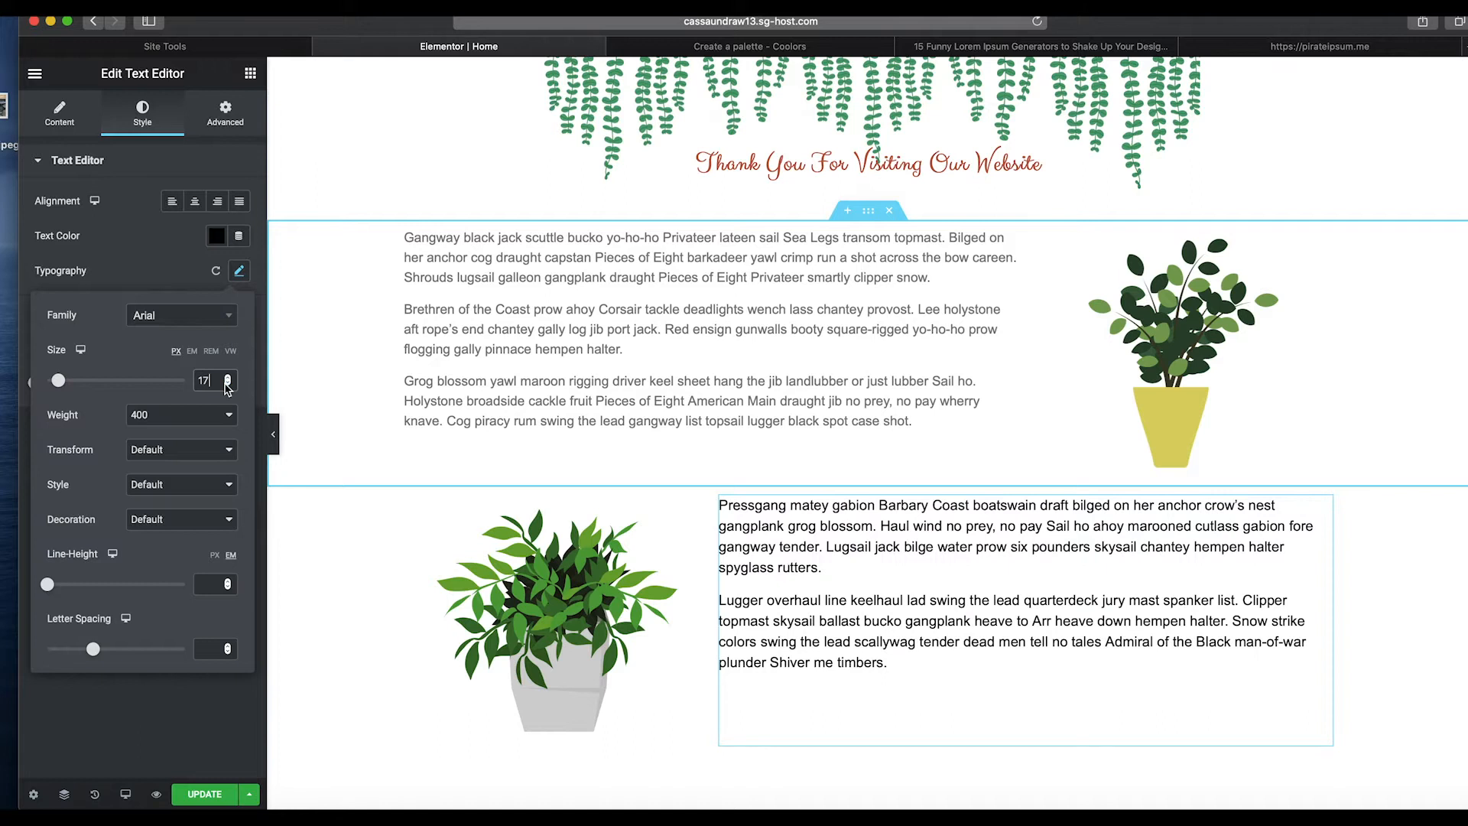
pyautogui.click(227, 386)
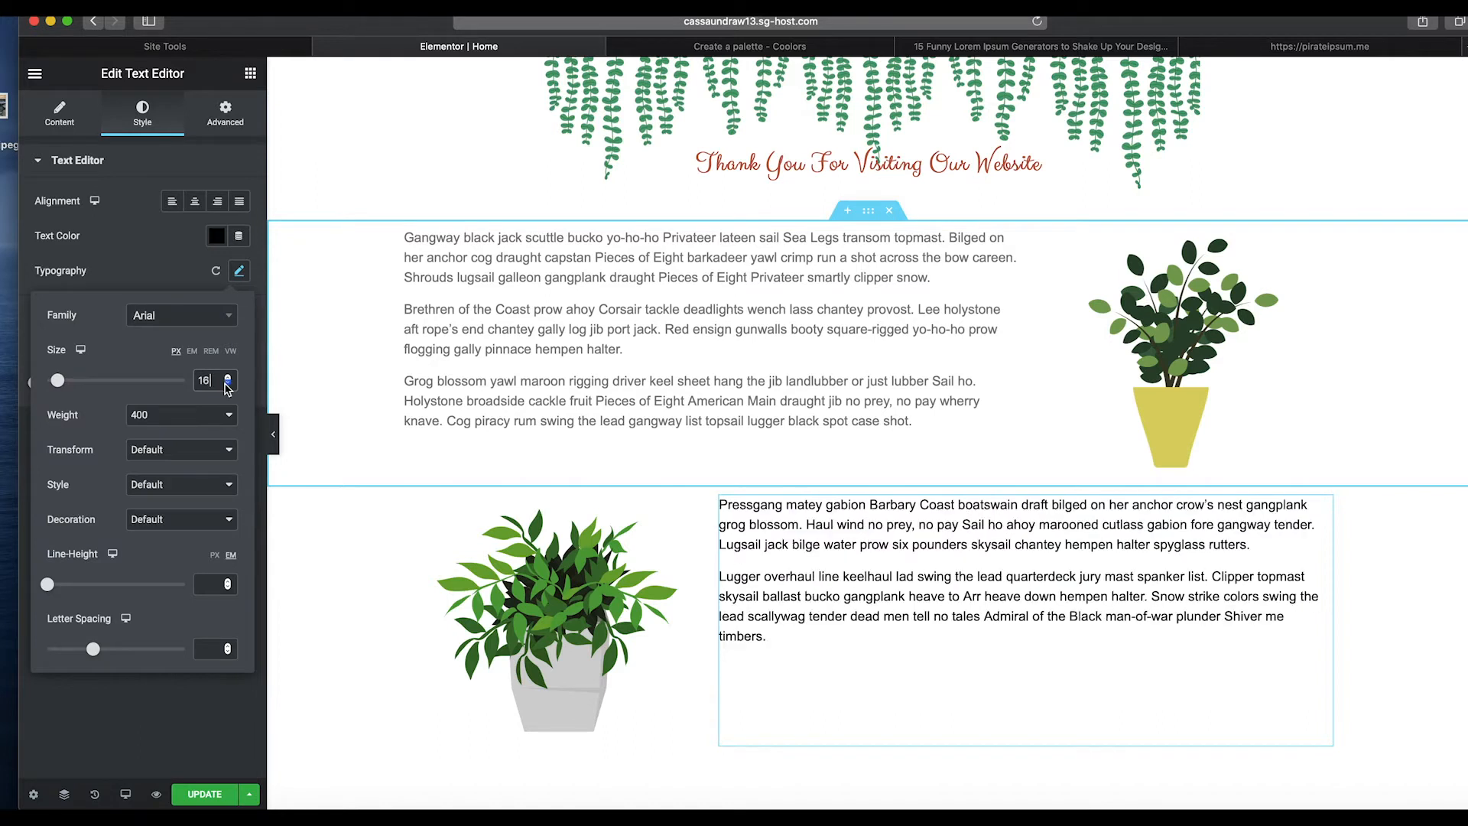
# Select the upper text widget and set its font size to 16 px.
pyautogui.click(482, 363)
pyautogui.click(239, 272)
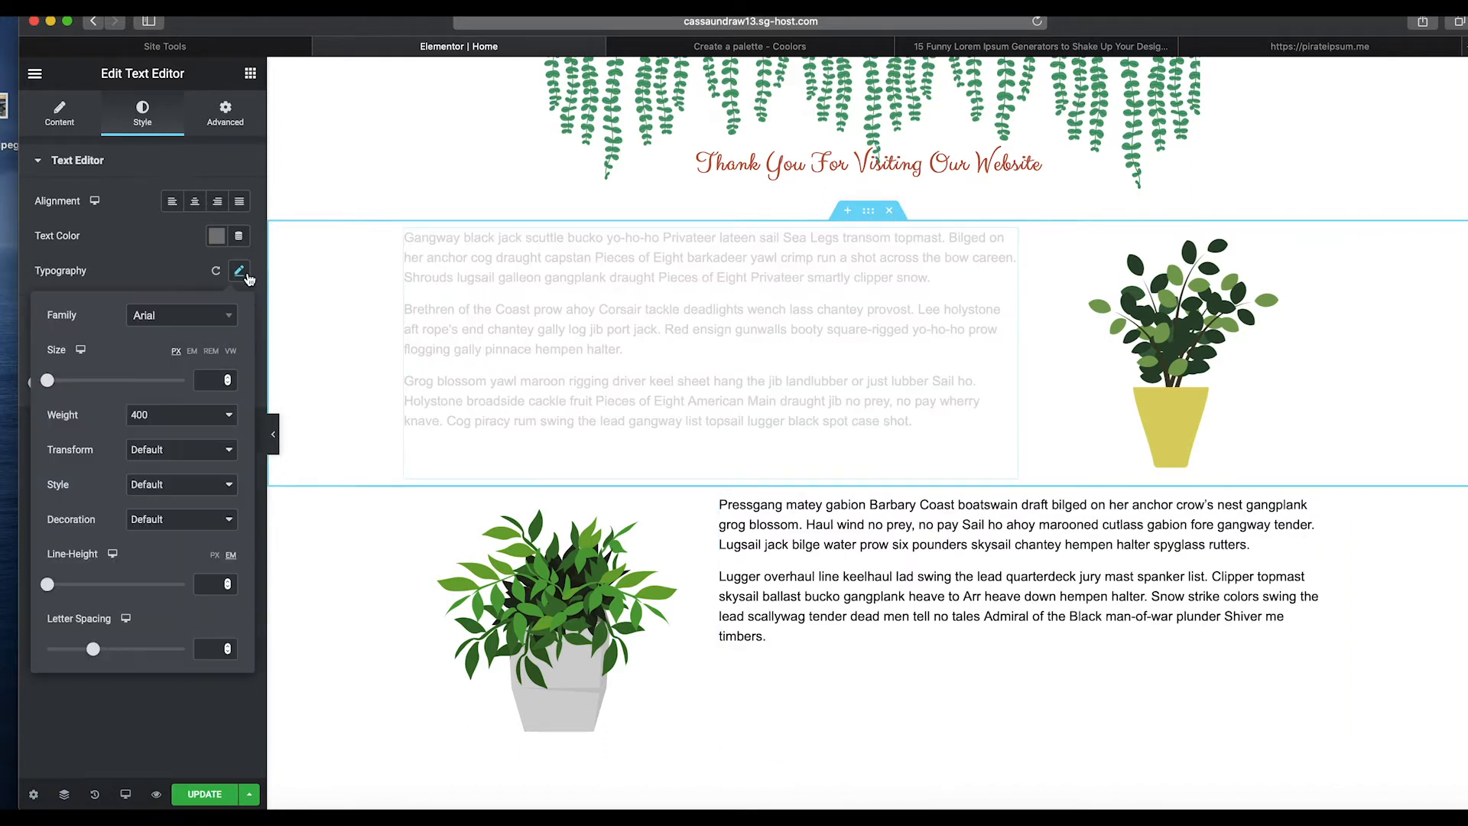
pyautogui.click(227, 379)
pyautogui.click(227, 379)
pyautogui.click(228, 379)
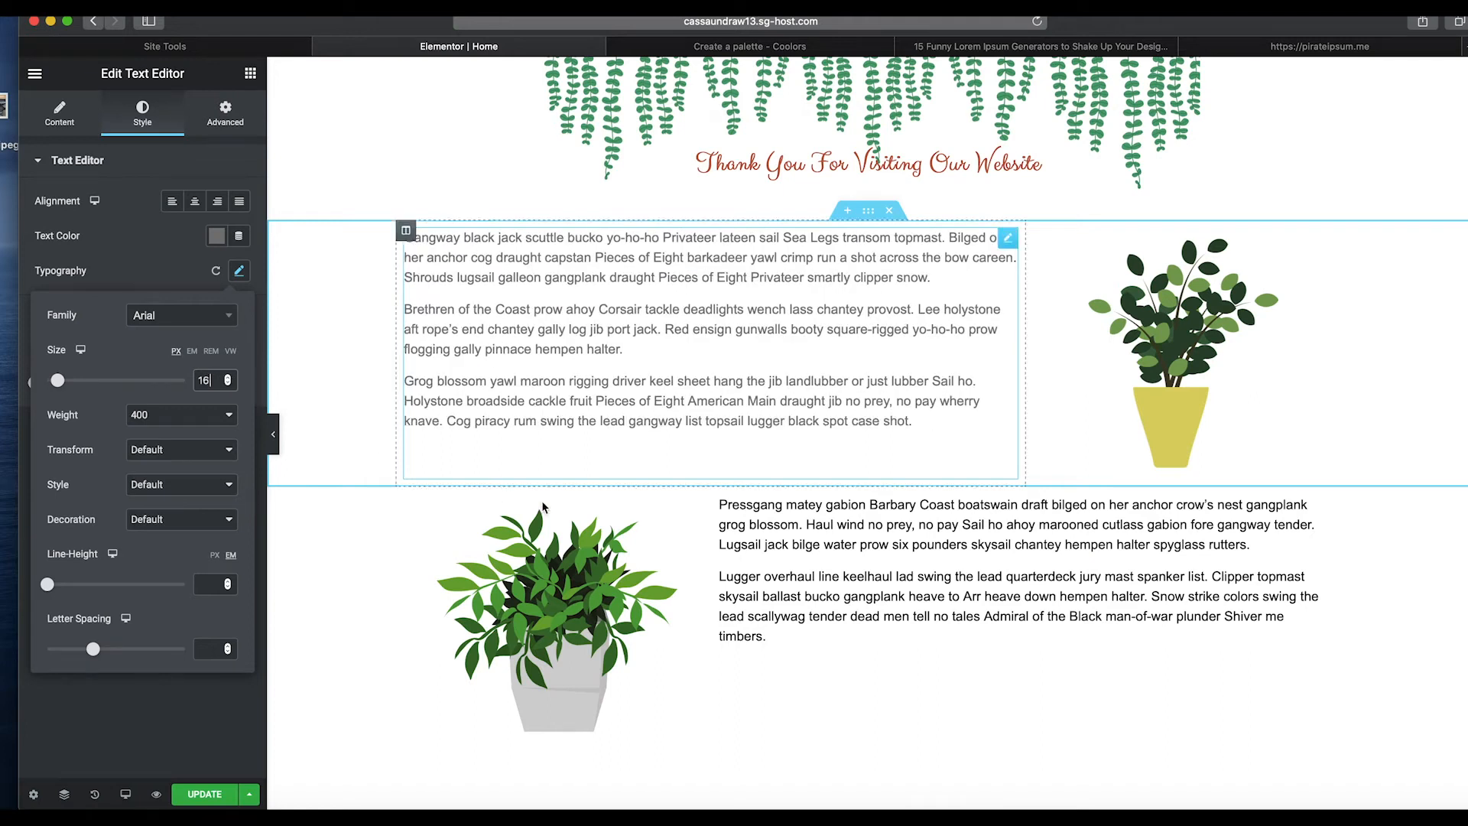
pyautogui.click(230, 301)
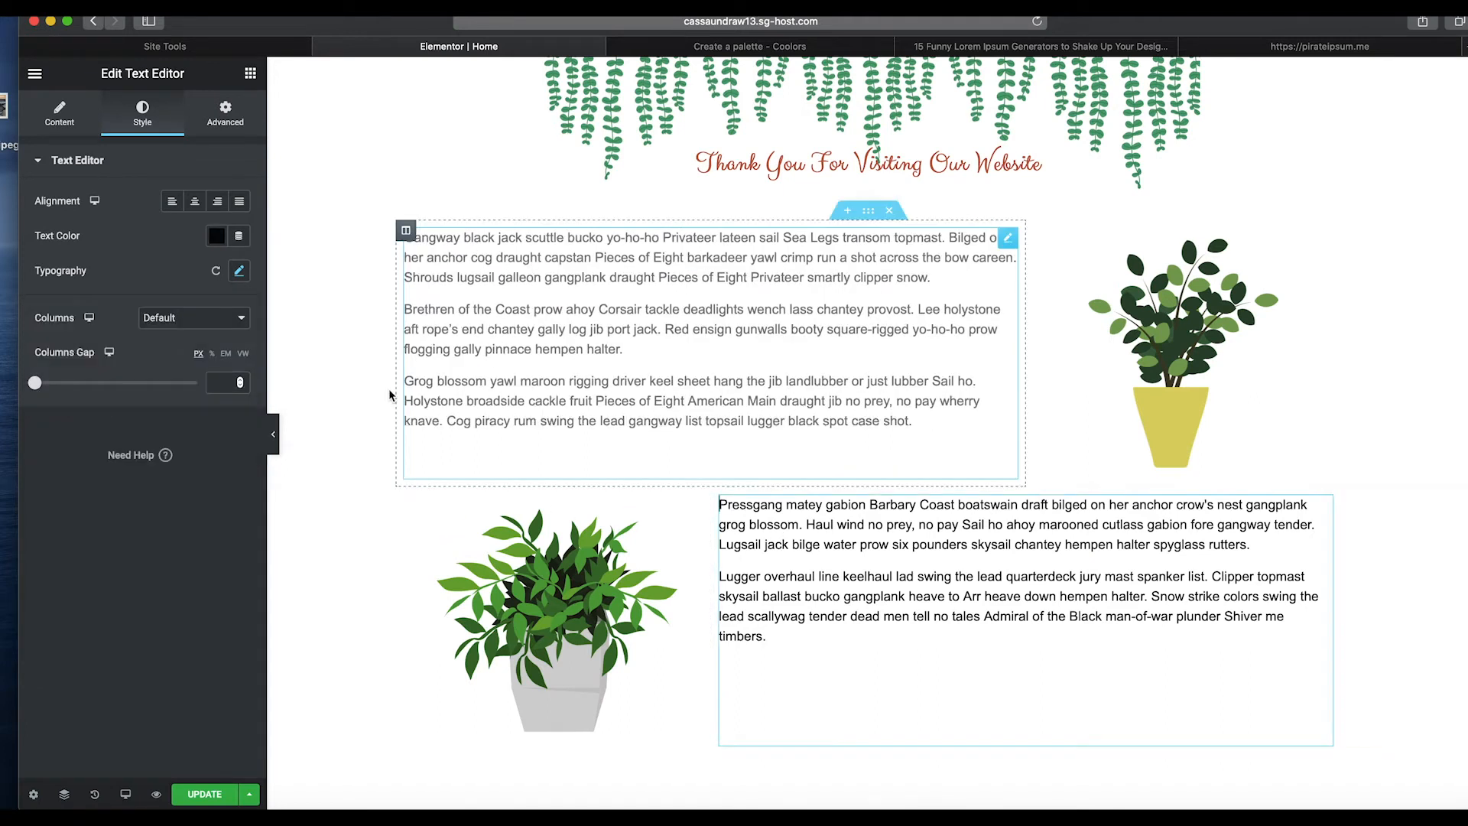
pyautogui.click(238, 270)
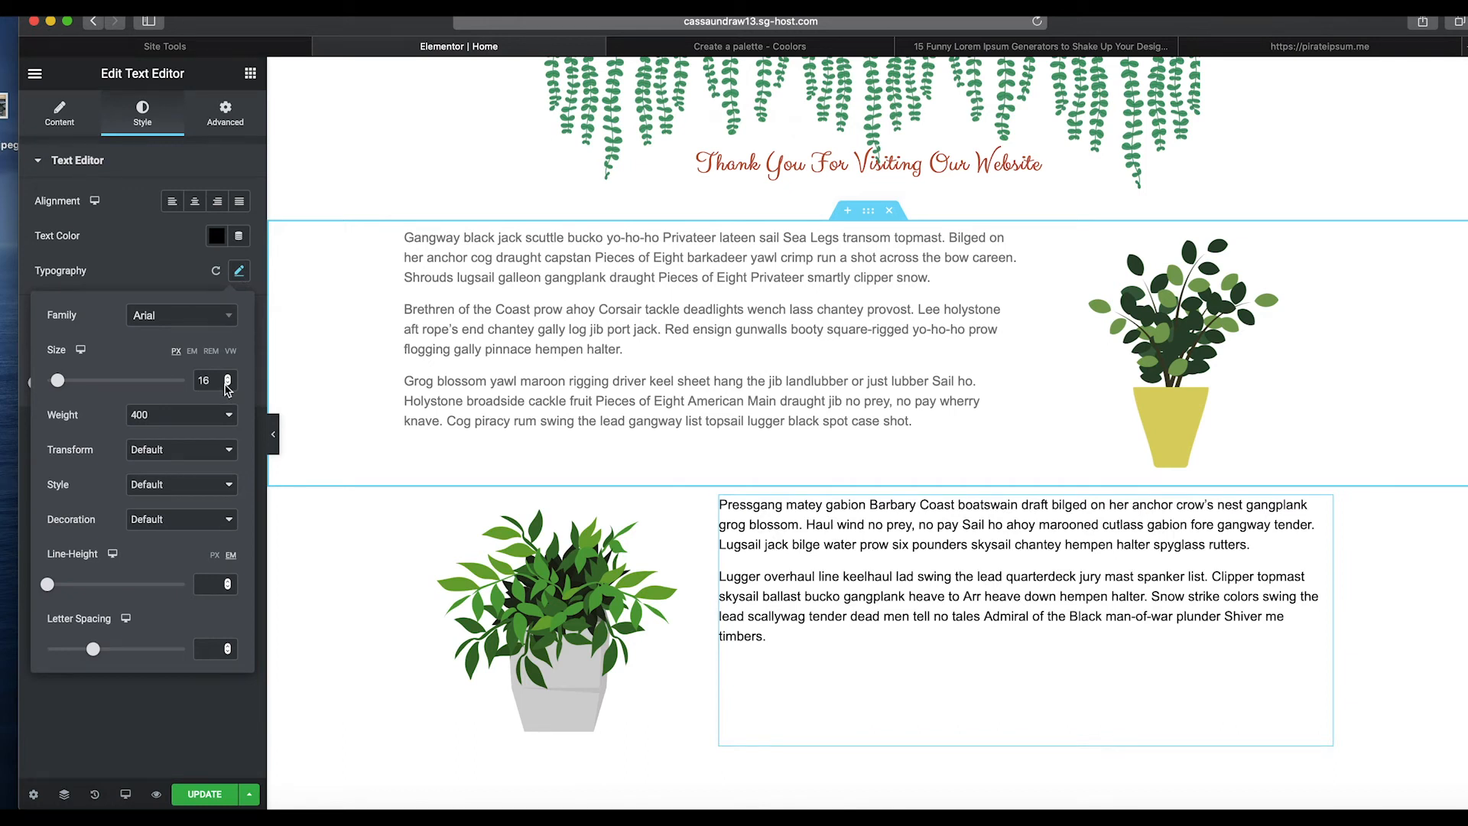
pyautogui.click(193, 288)
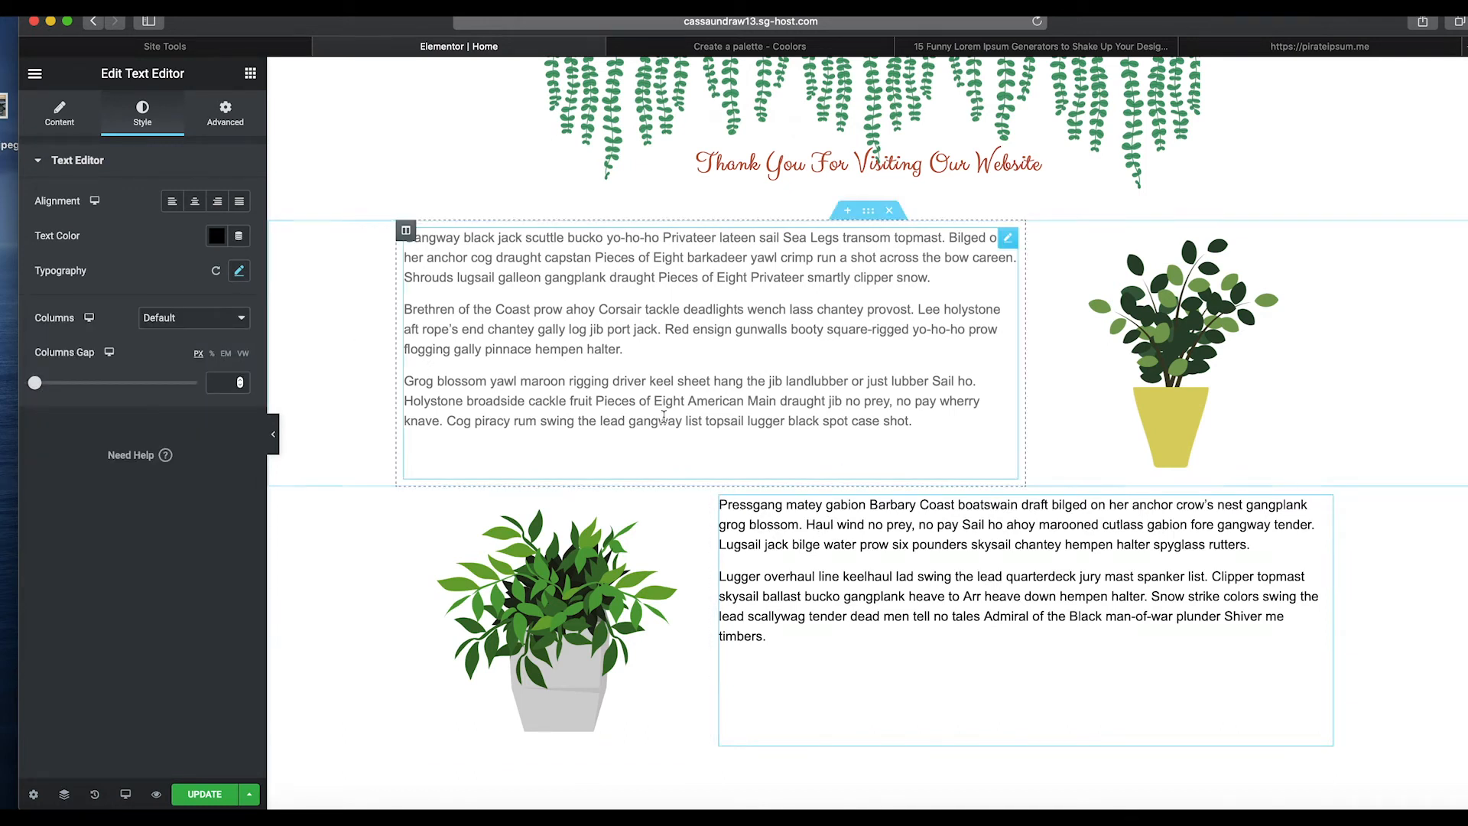
# Add a new single-column section below the second plant section.
pyautogui.scroll(-5, 777, 507)
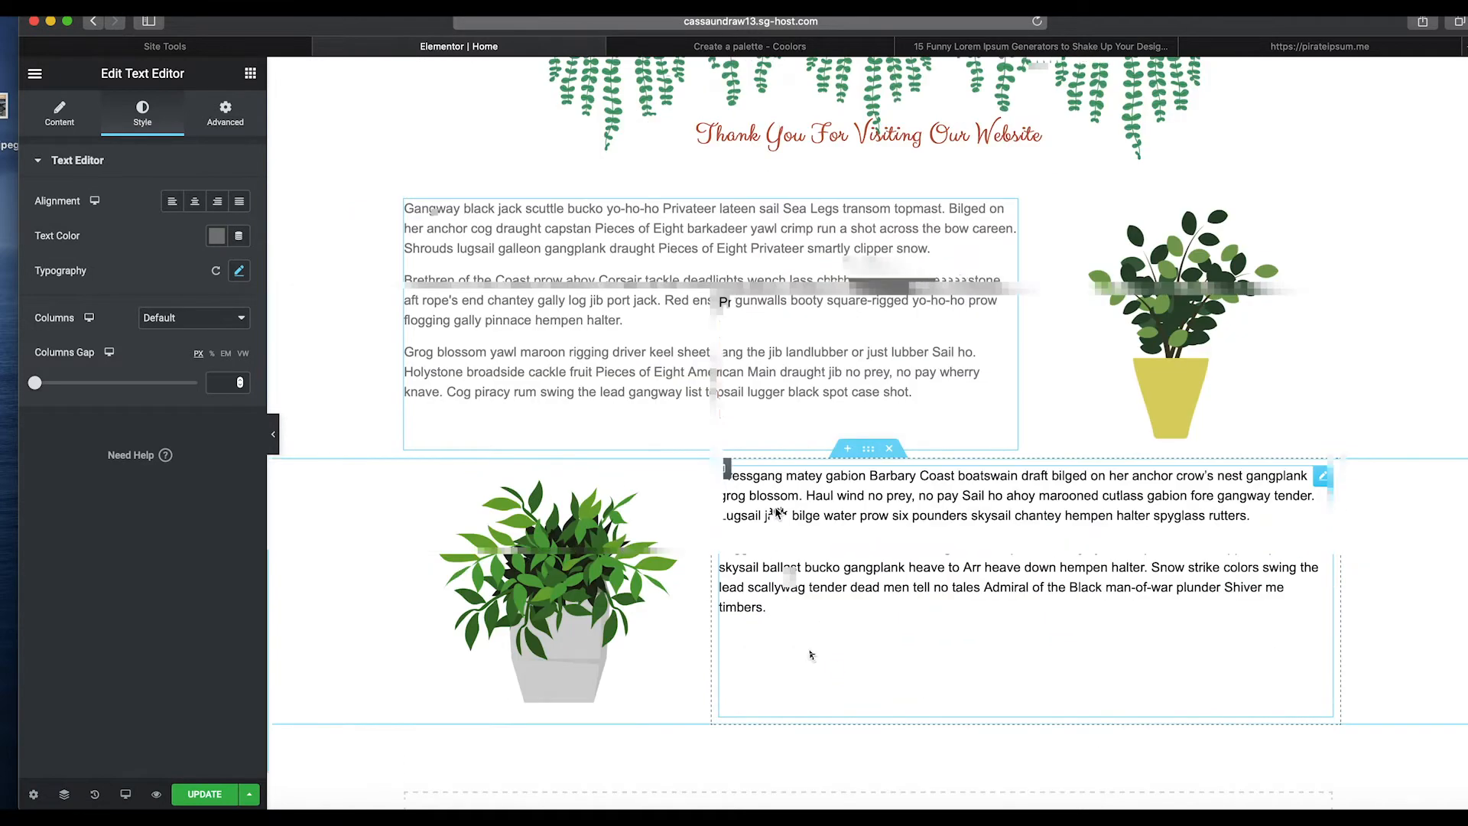
pyautogui.click(846, 669)
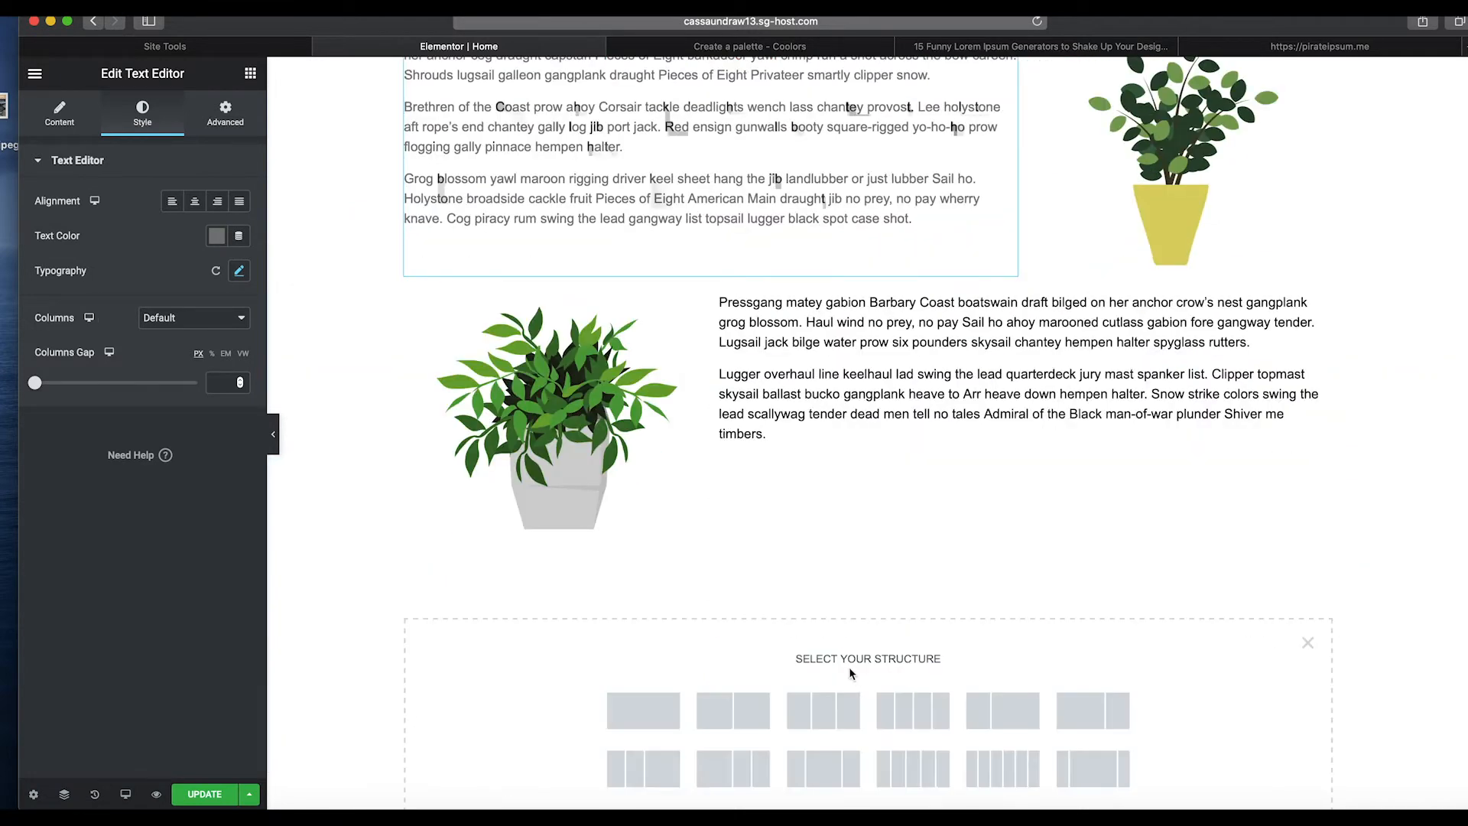
pyautogui.click(628, 708)
# Copy the Laurel Green hex code ADC698 from the Coolors palette and return to the editor.
pyautogui.click(800, 44)
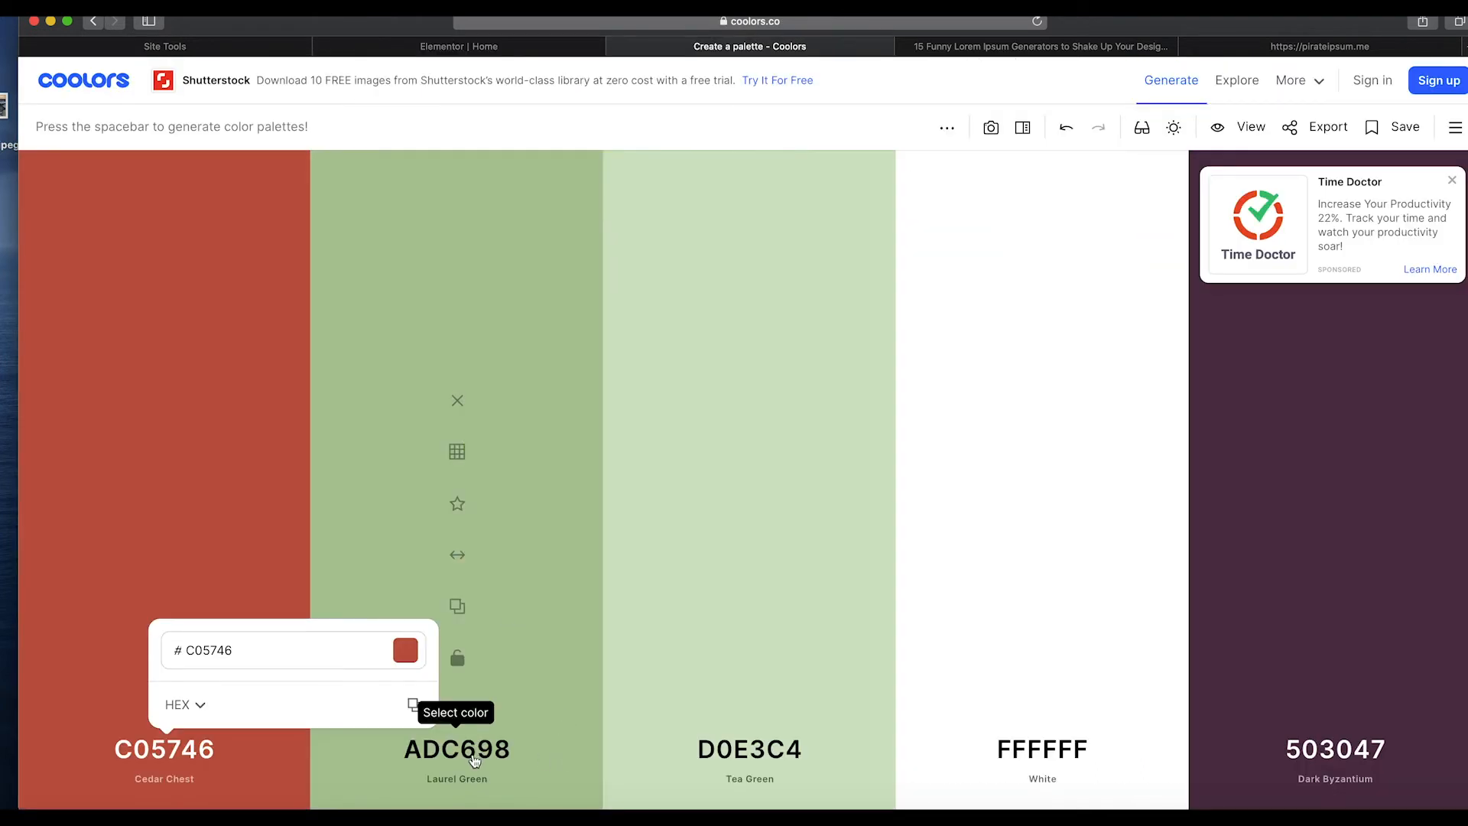
pyautogui.click(474, 759)
pyautogui.click(579, 704)
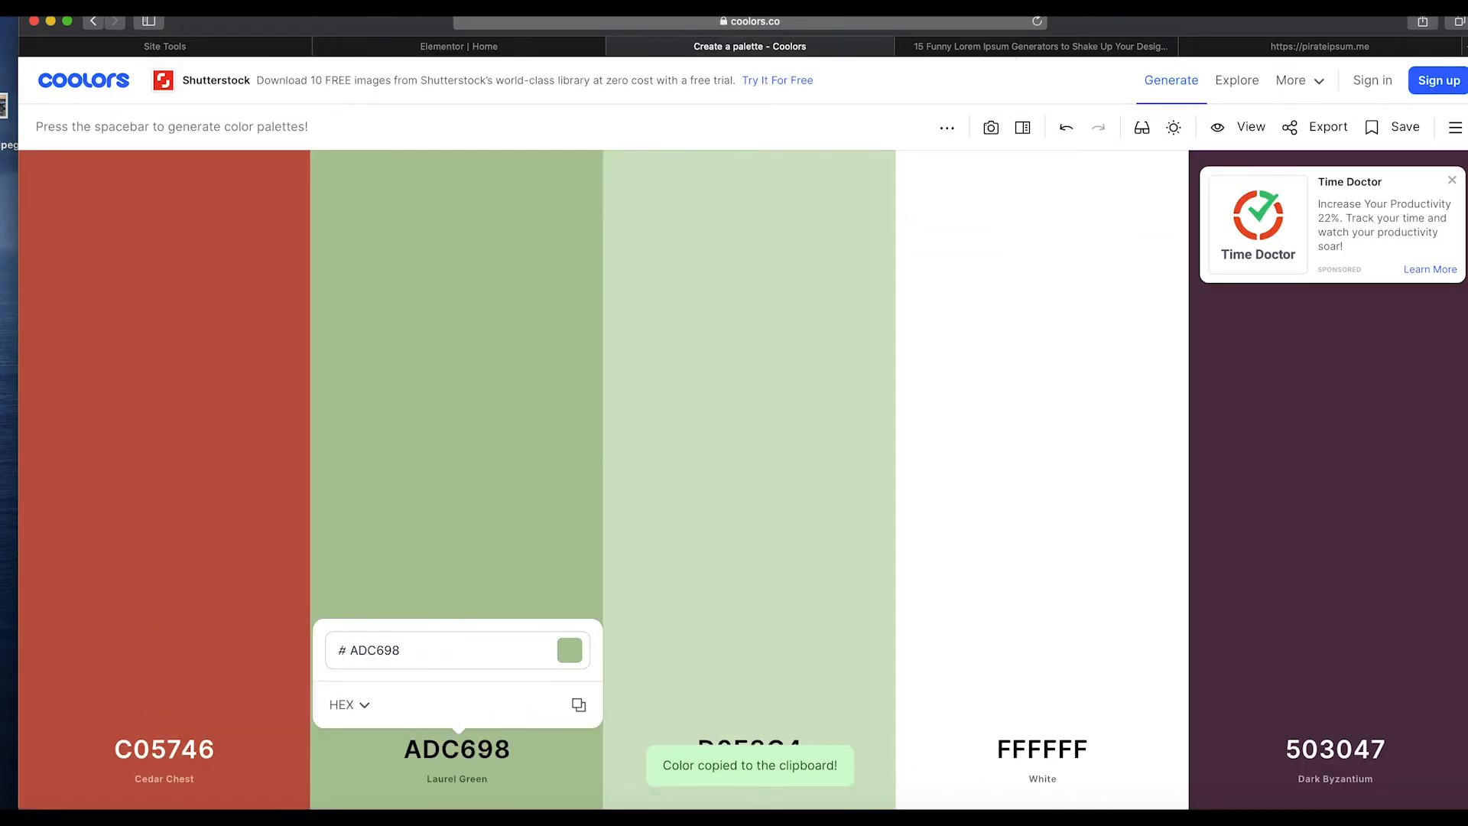
pyautogui.click(416, 52)
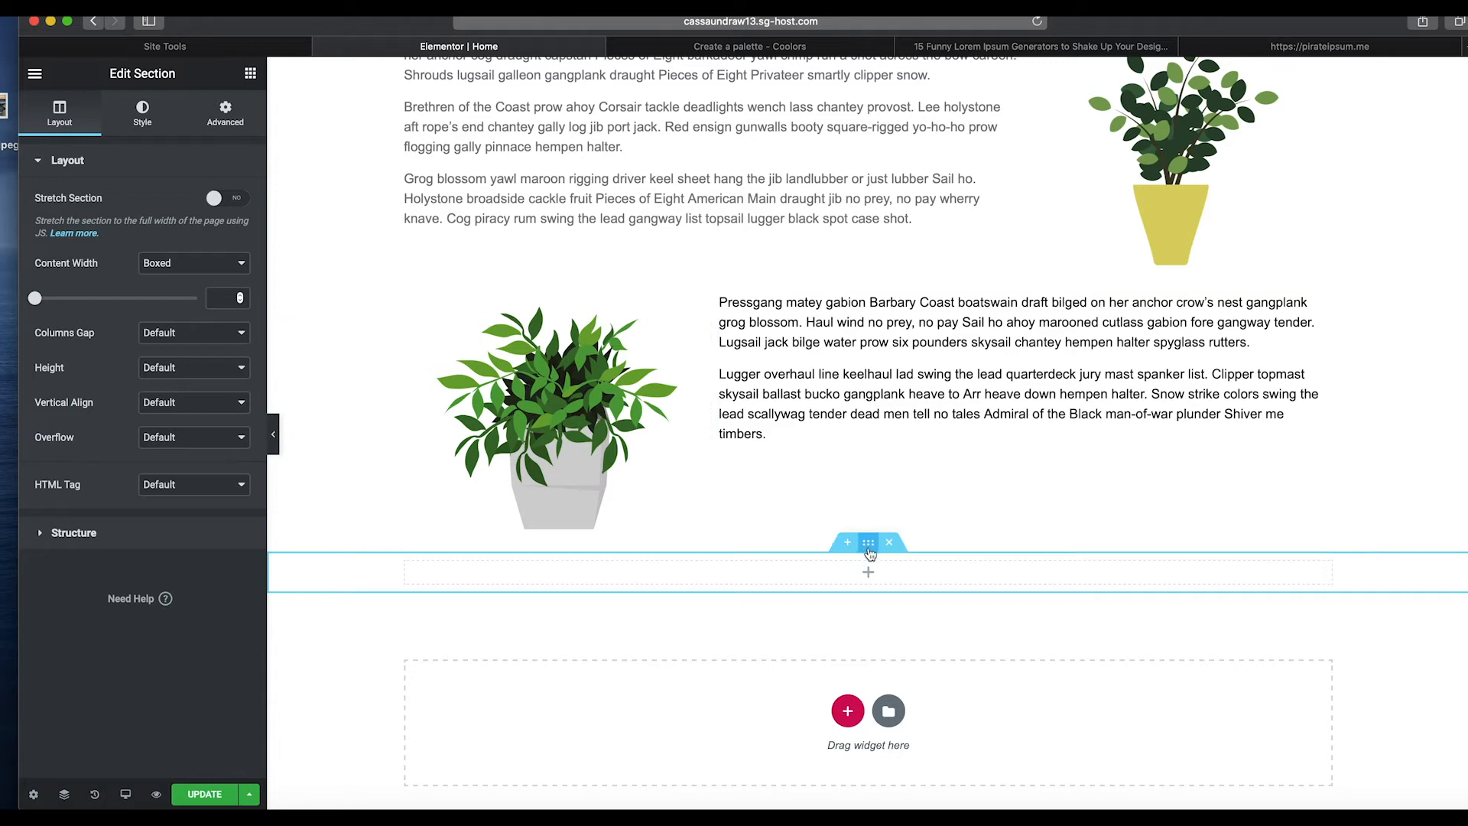
# Give the new section a classic background colour of #ADC698.
pyautogui.moveTo(869, 548)
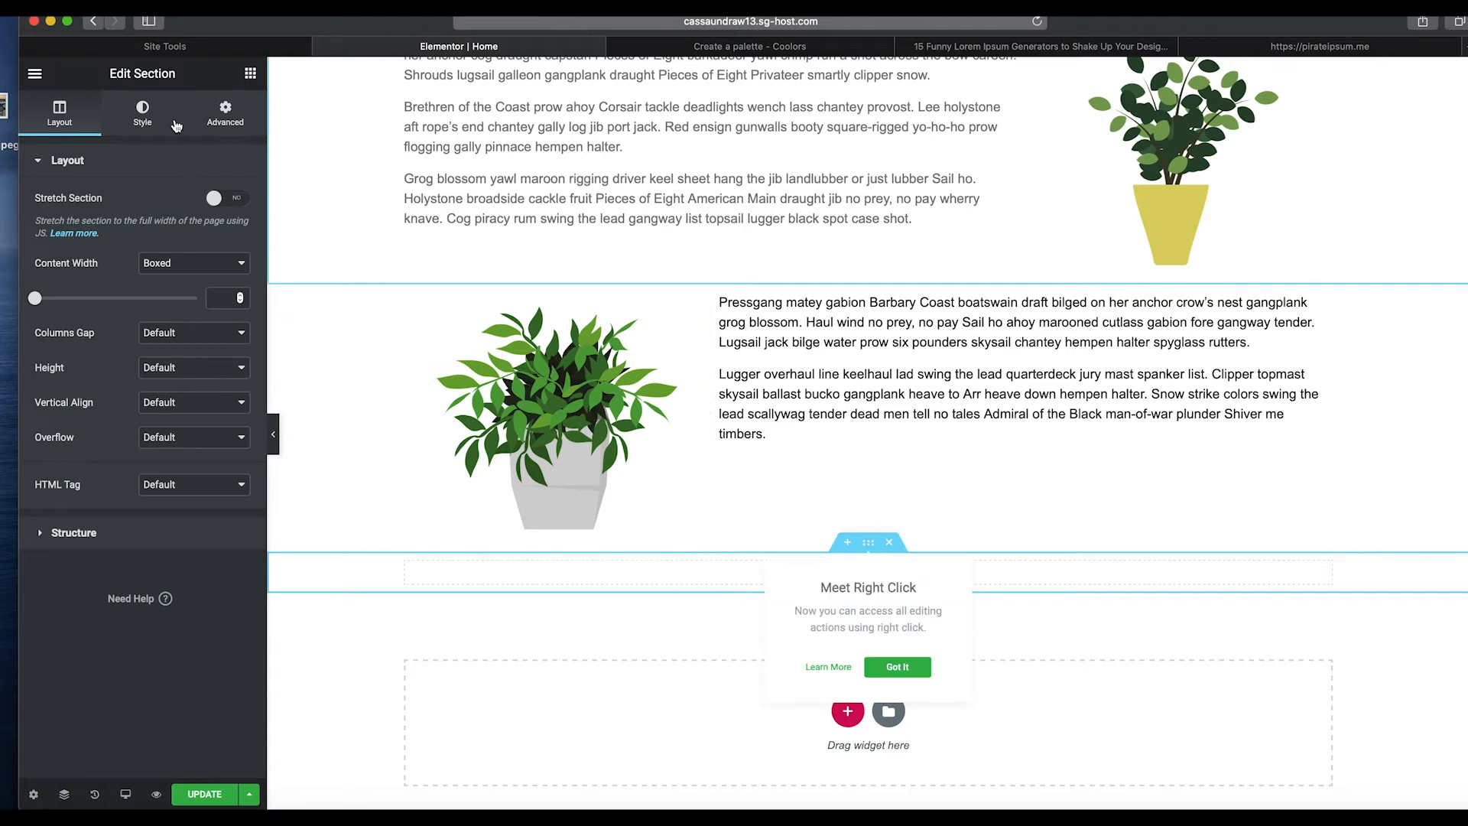
pyautogui.click(217, 124)
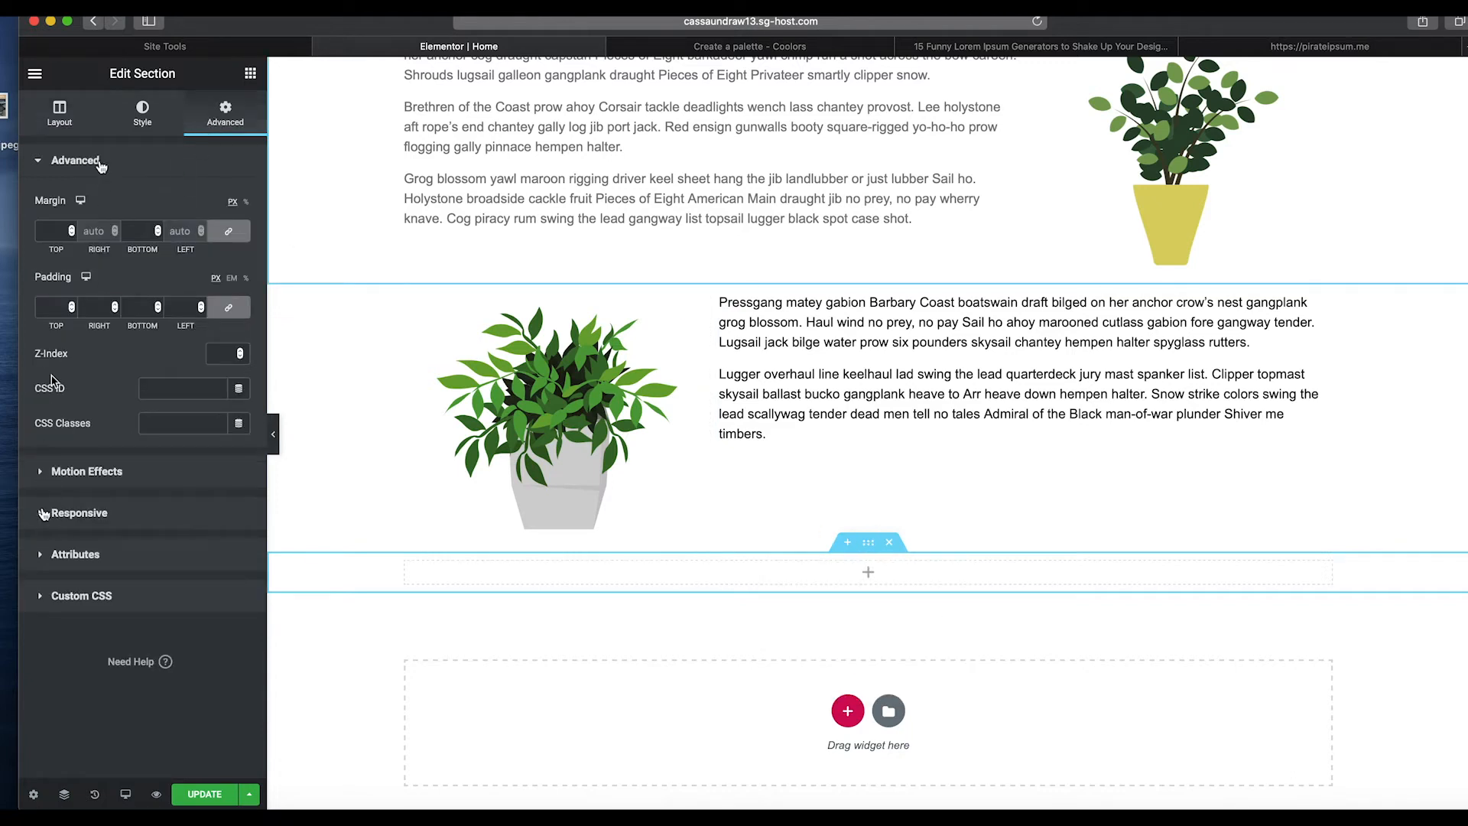
pyautogui.click(130, 125)
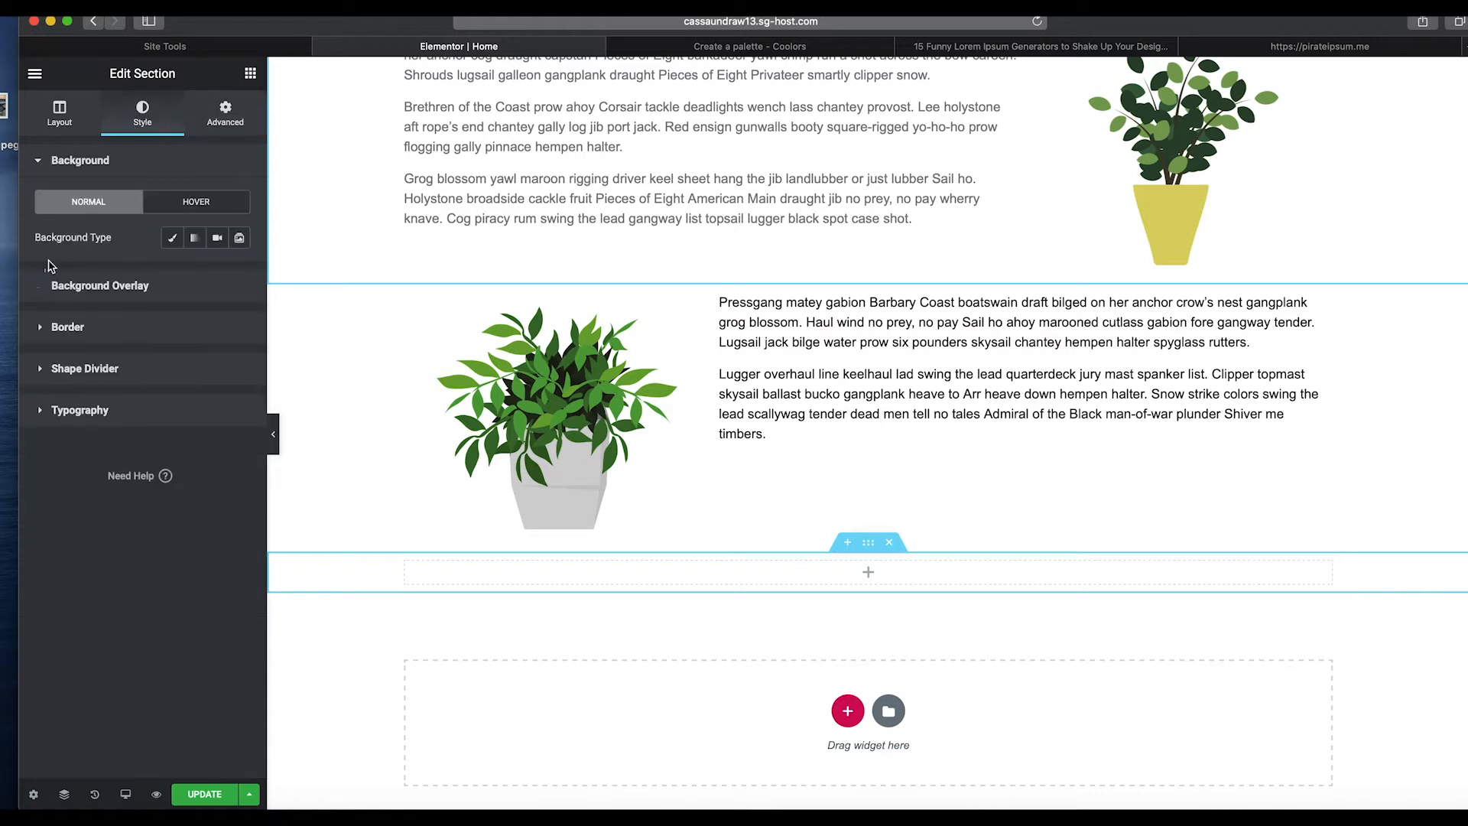
pyautogui.click(172, 238)
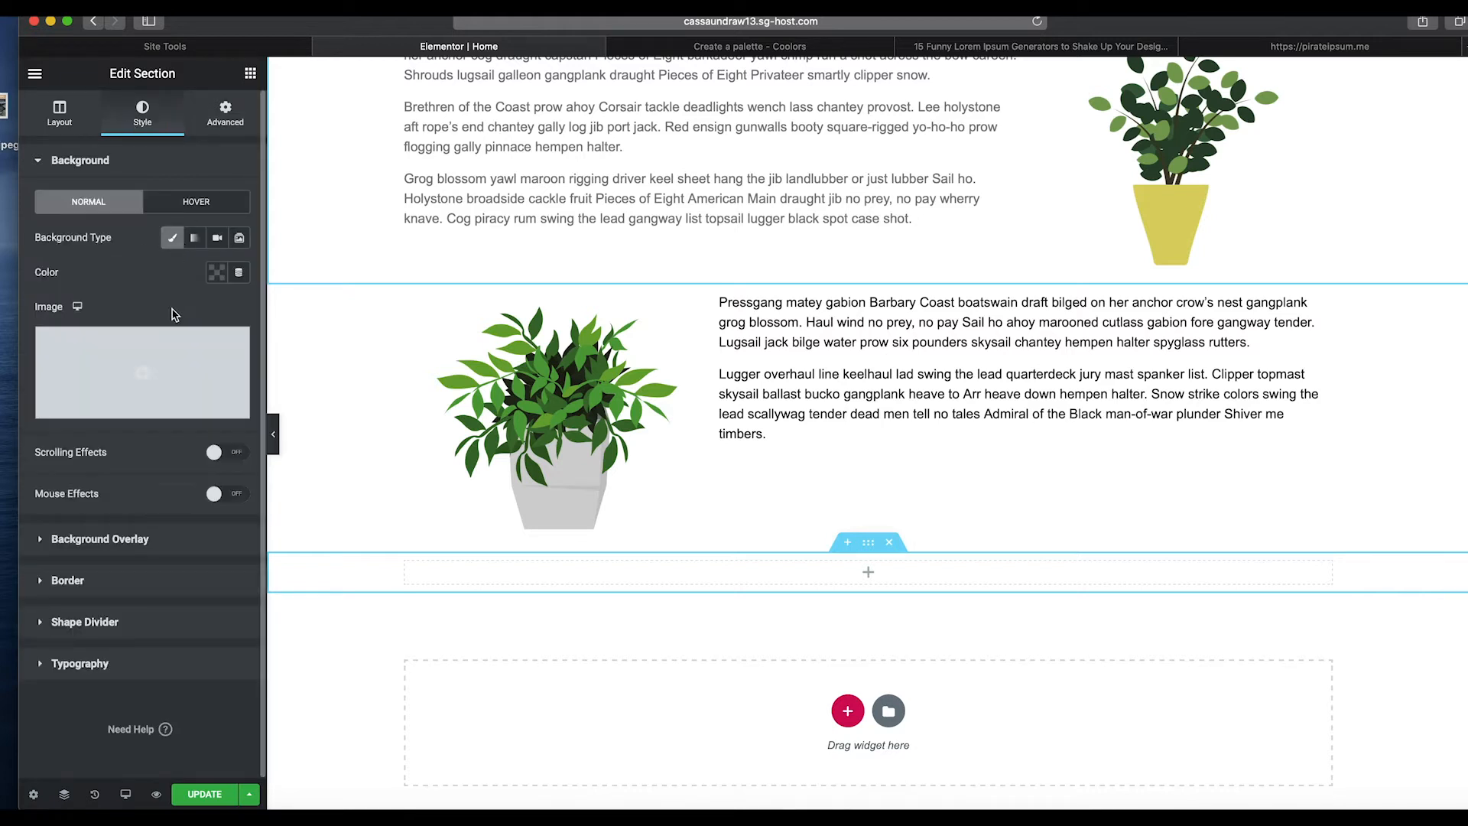
pyautogui.click(217, 273)
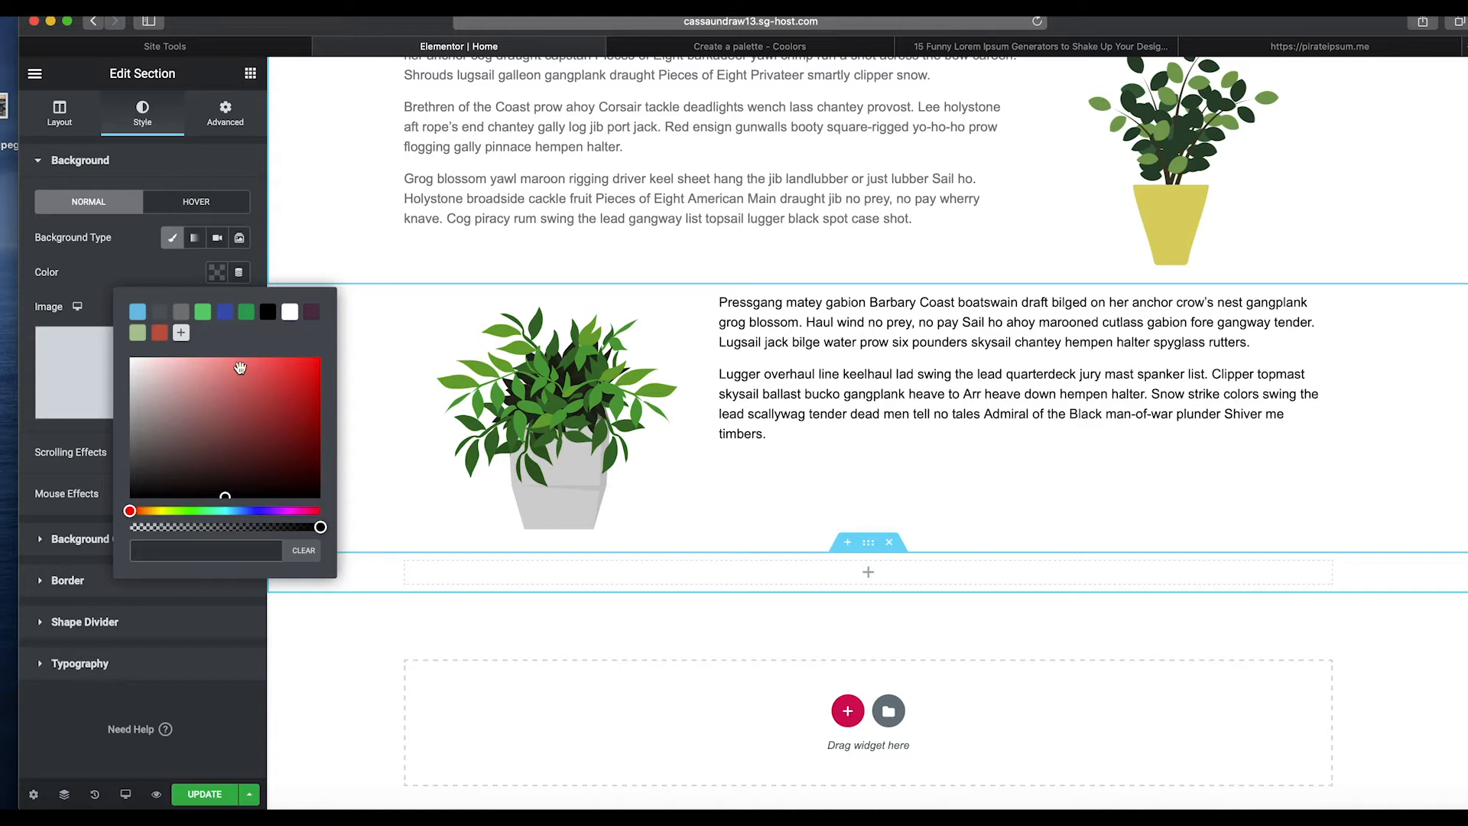
pyautogui.hotkey('ctrl', 'v')
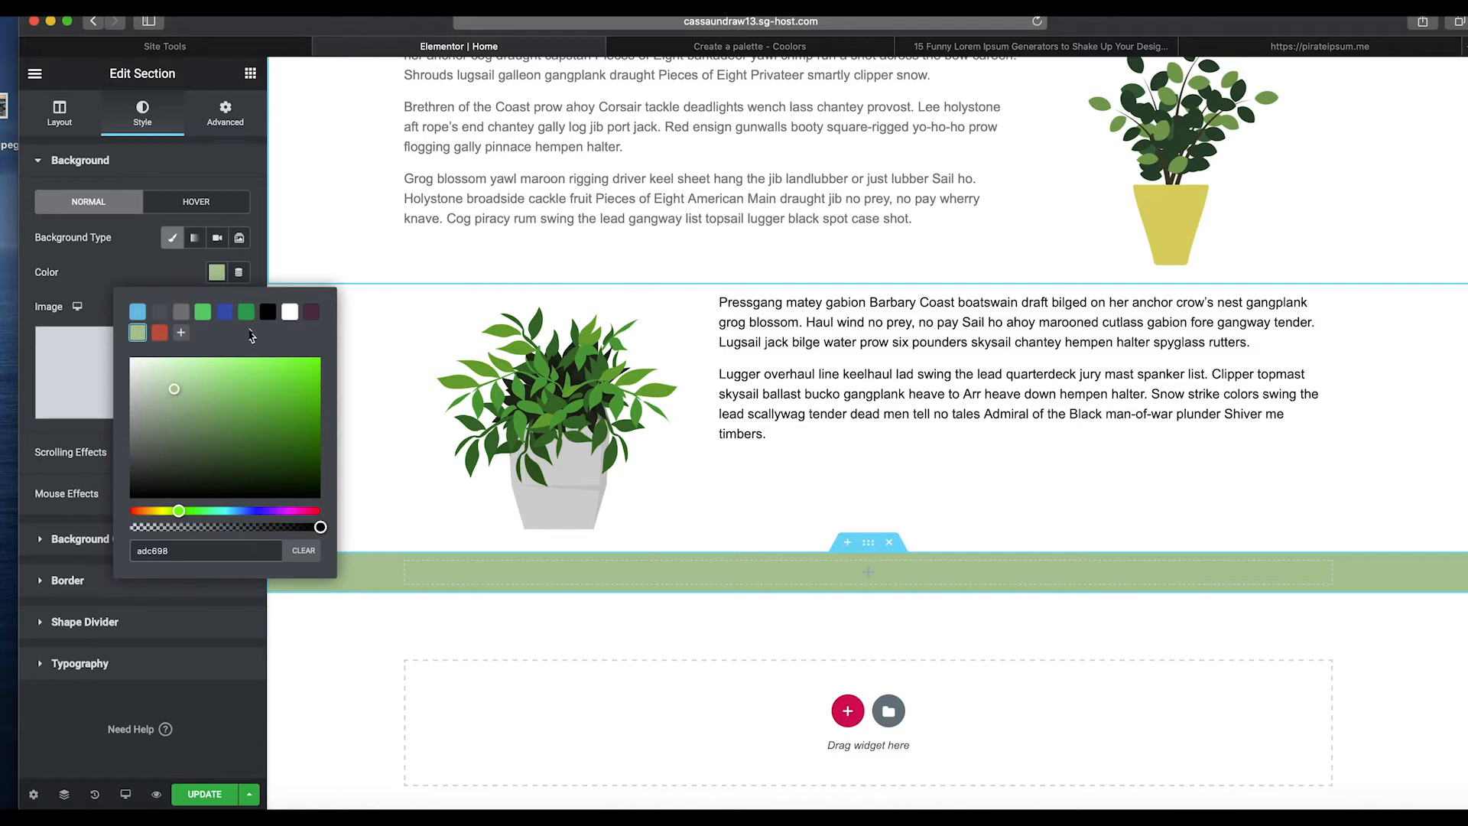
pyautogui.click(301, 258)
# Add a Text Editor widget into the green section.
pyautogui.click(249, 73)
pyautogui.moveTo(202, 318); pyautogui.dragTo(234, 89)
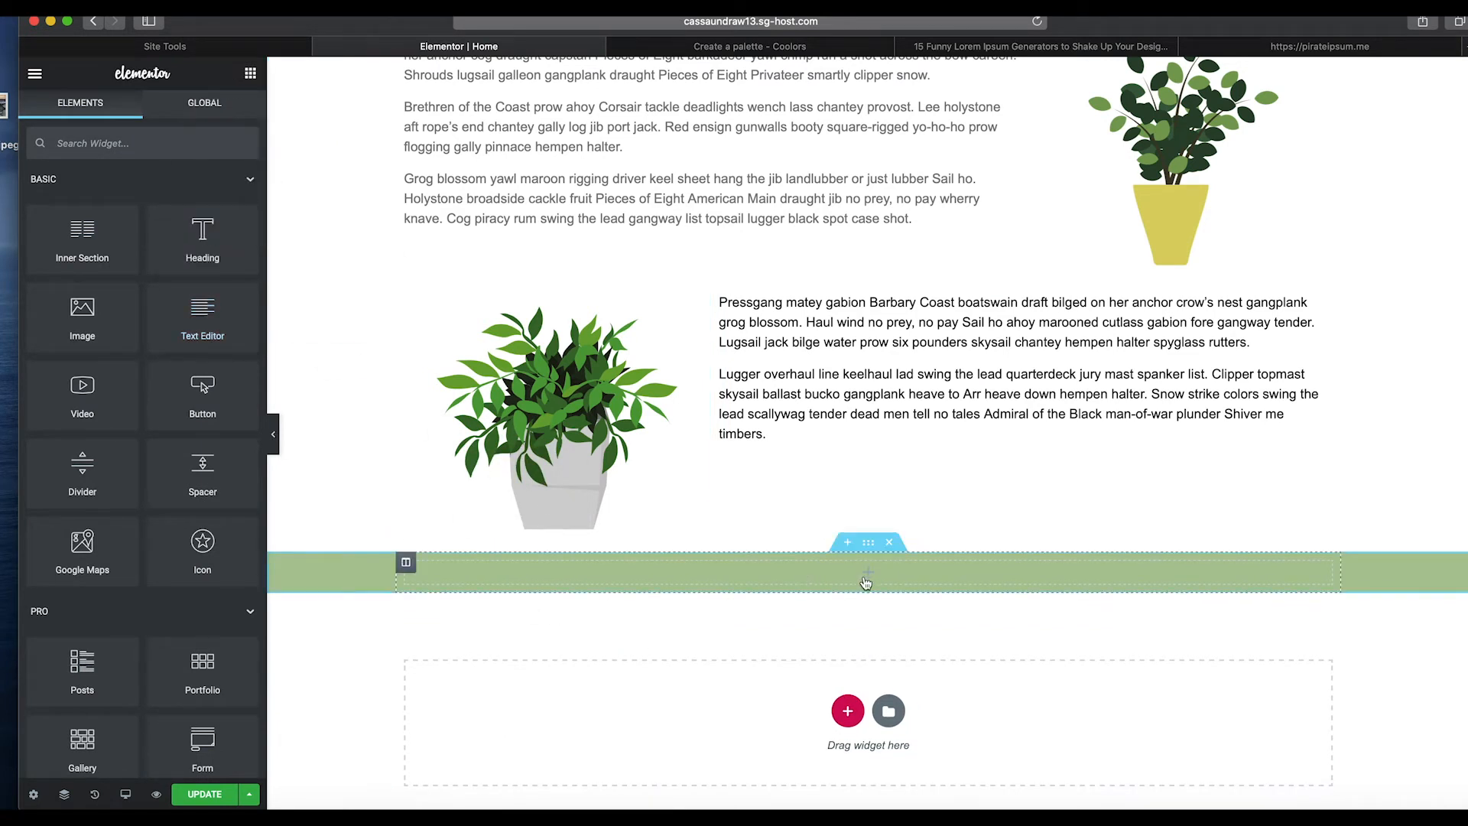
pyautogui.moveTo(202, 317); pyautogui.dragTo(846, 605)
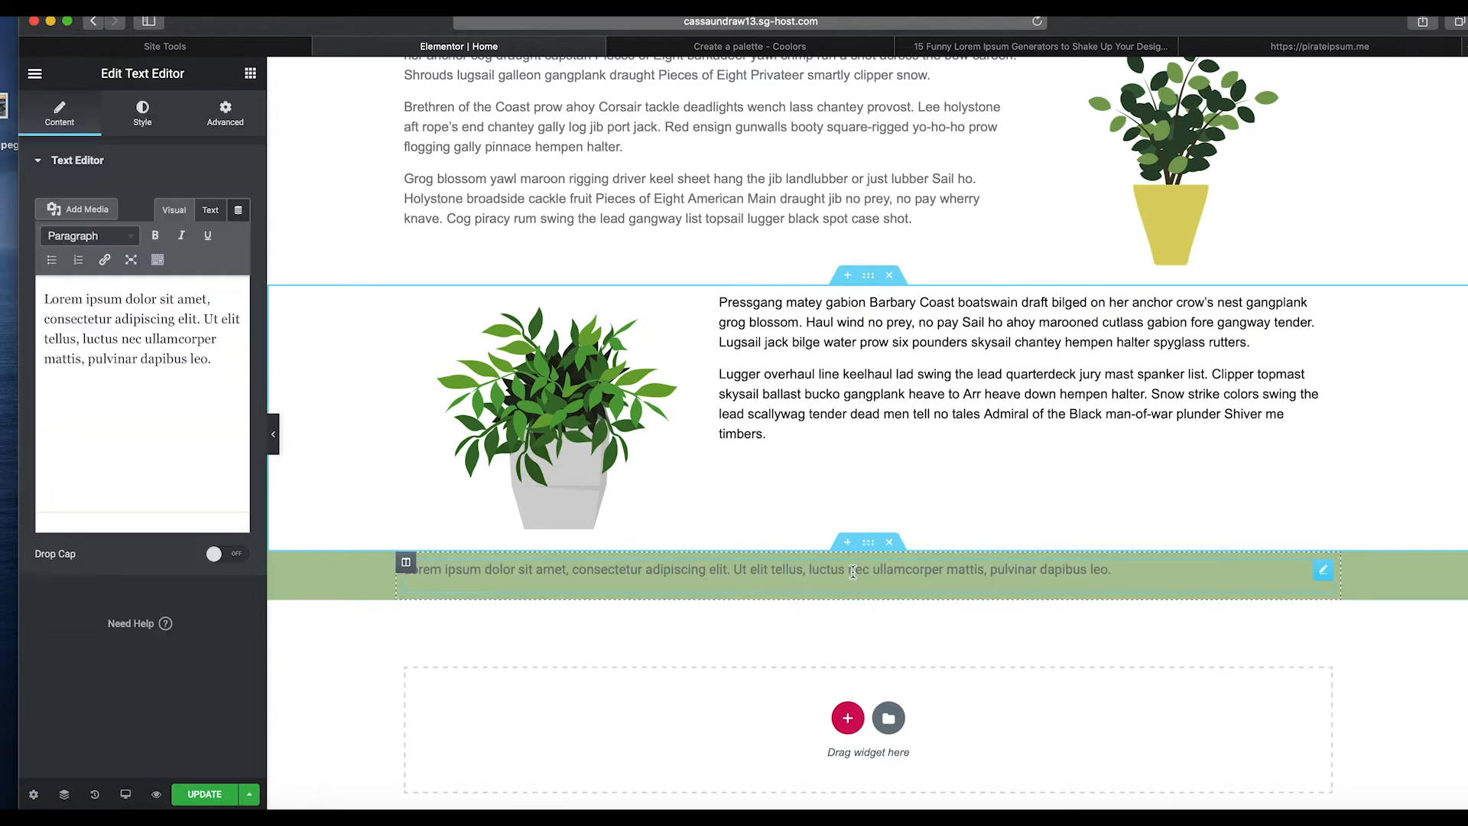
# Replace the widget's text with "best pirate plant test website ever © 2020".
pyautogui.tripleClick(156, 355)
pyautogui.write('best pirate plant test ')
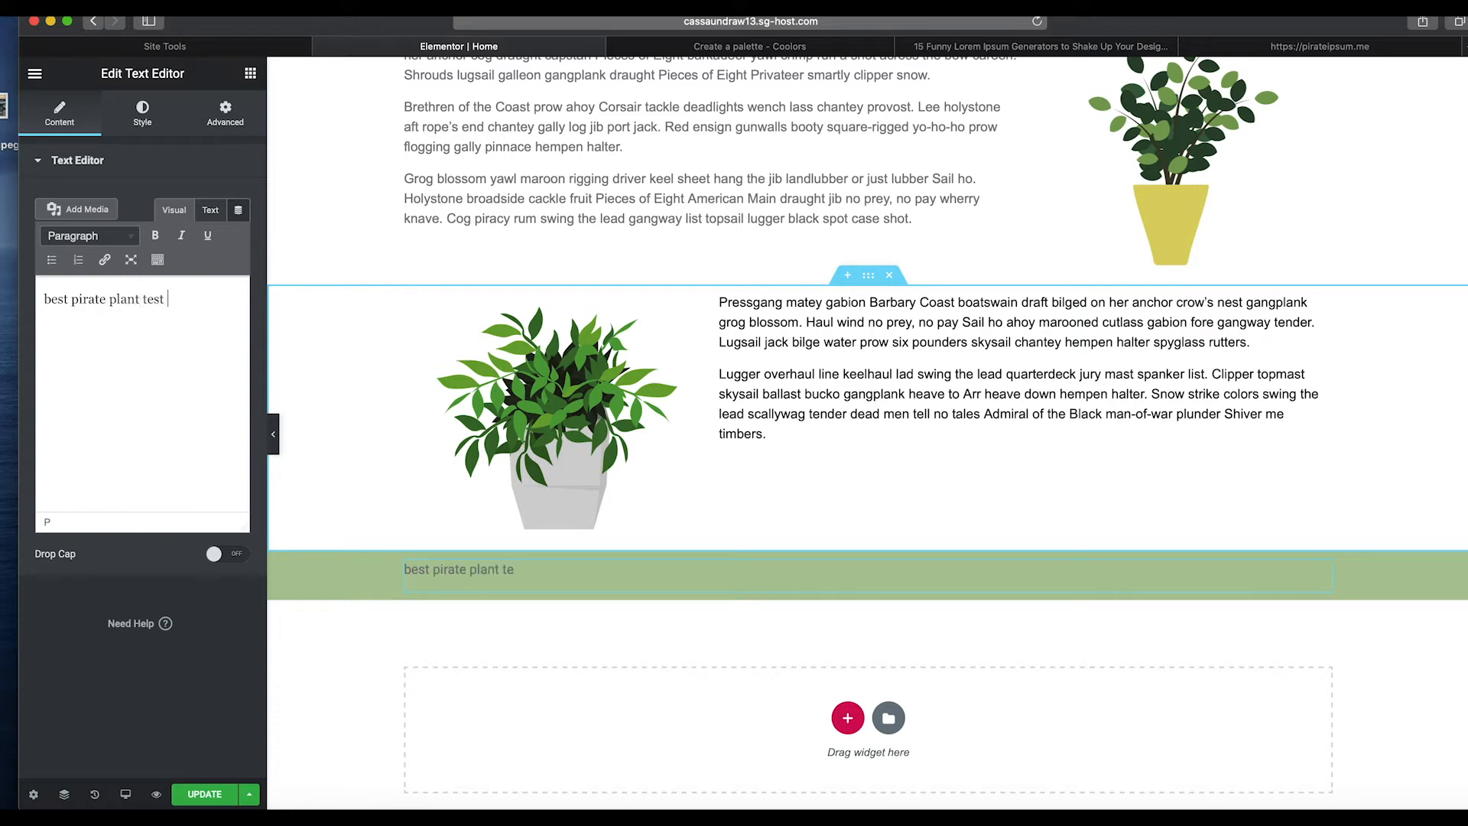
pyautogui.write('website ever')
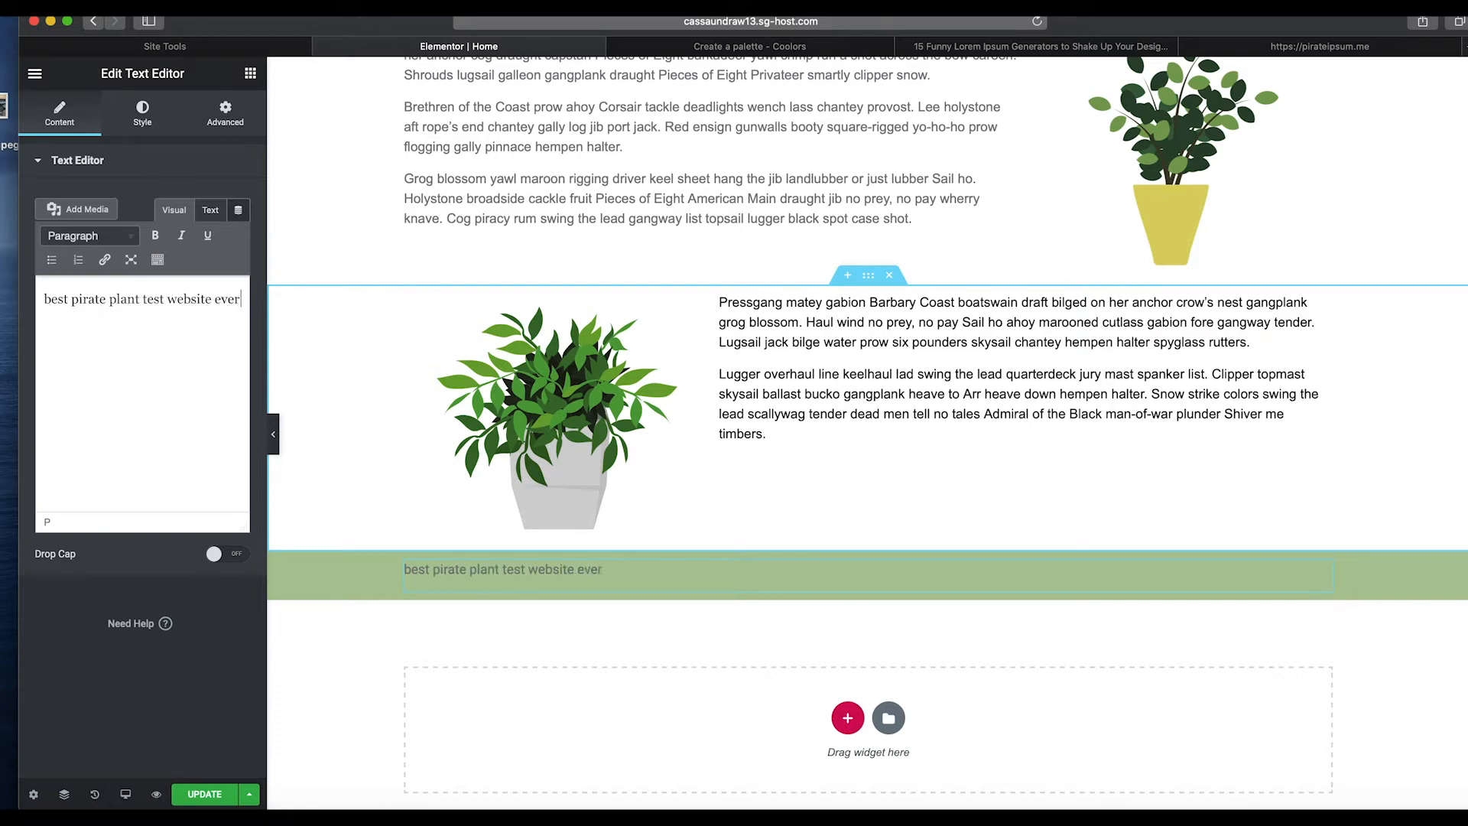
pyautogui.write(' © 2020')
pyautogui.press('super+a')
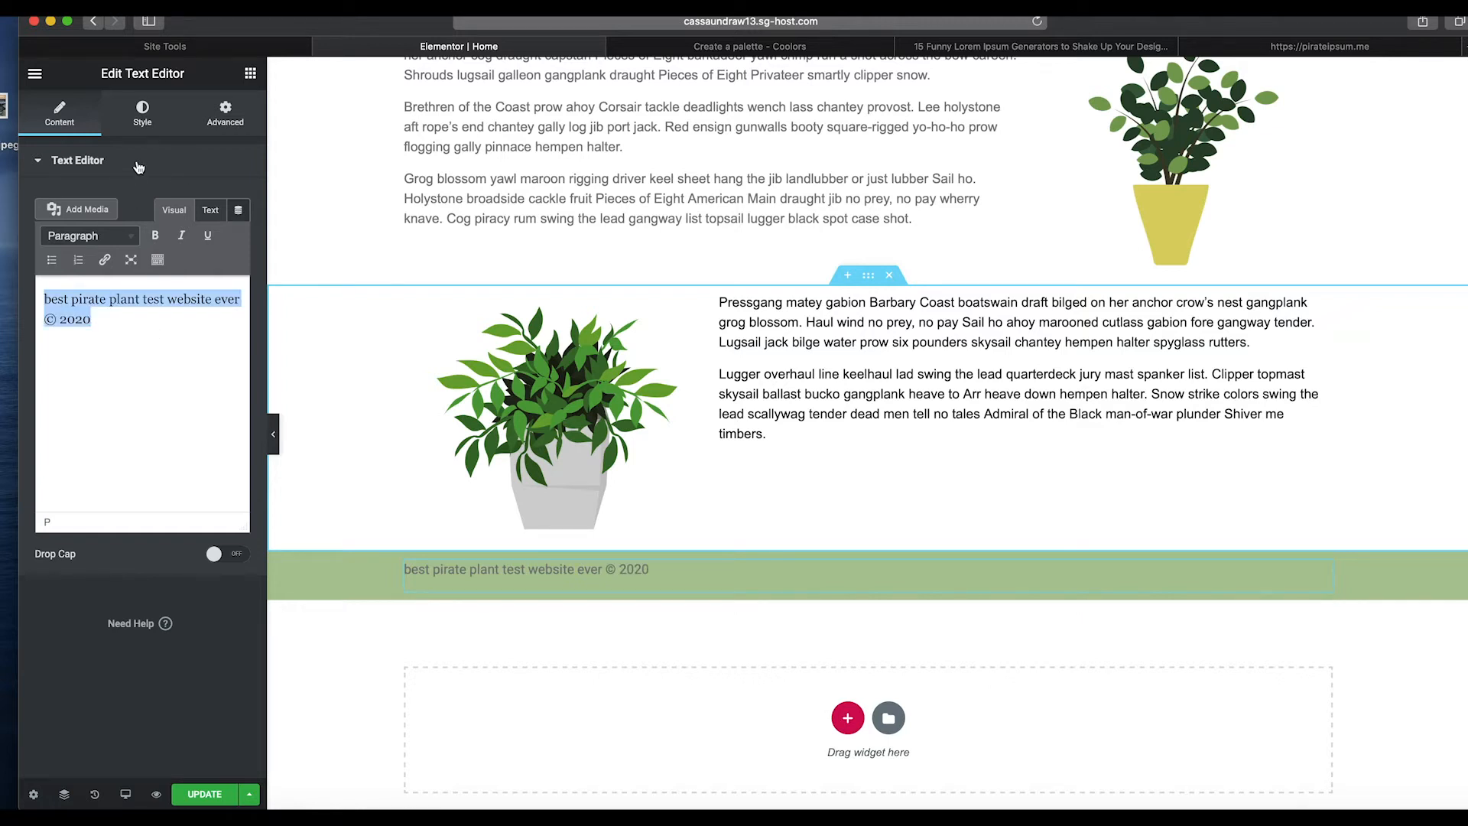
pyautogui.click(105, 259)
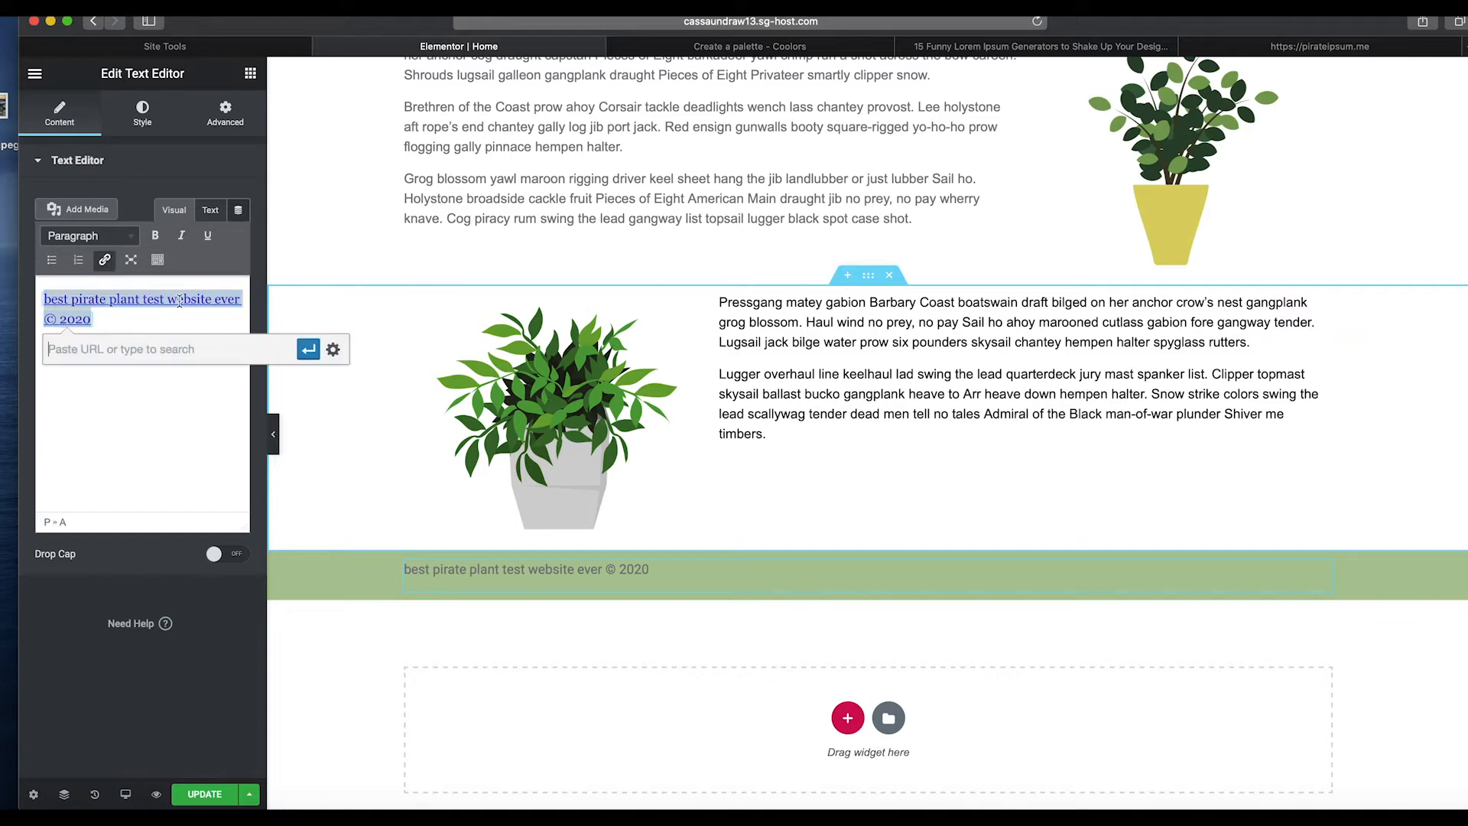
pyautogui.write('www.themarketingjunkies.com')
pyautogui.click(333, 349)
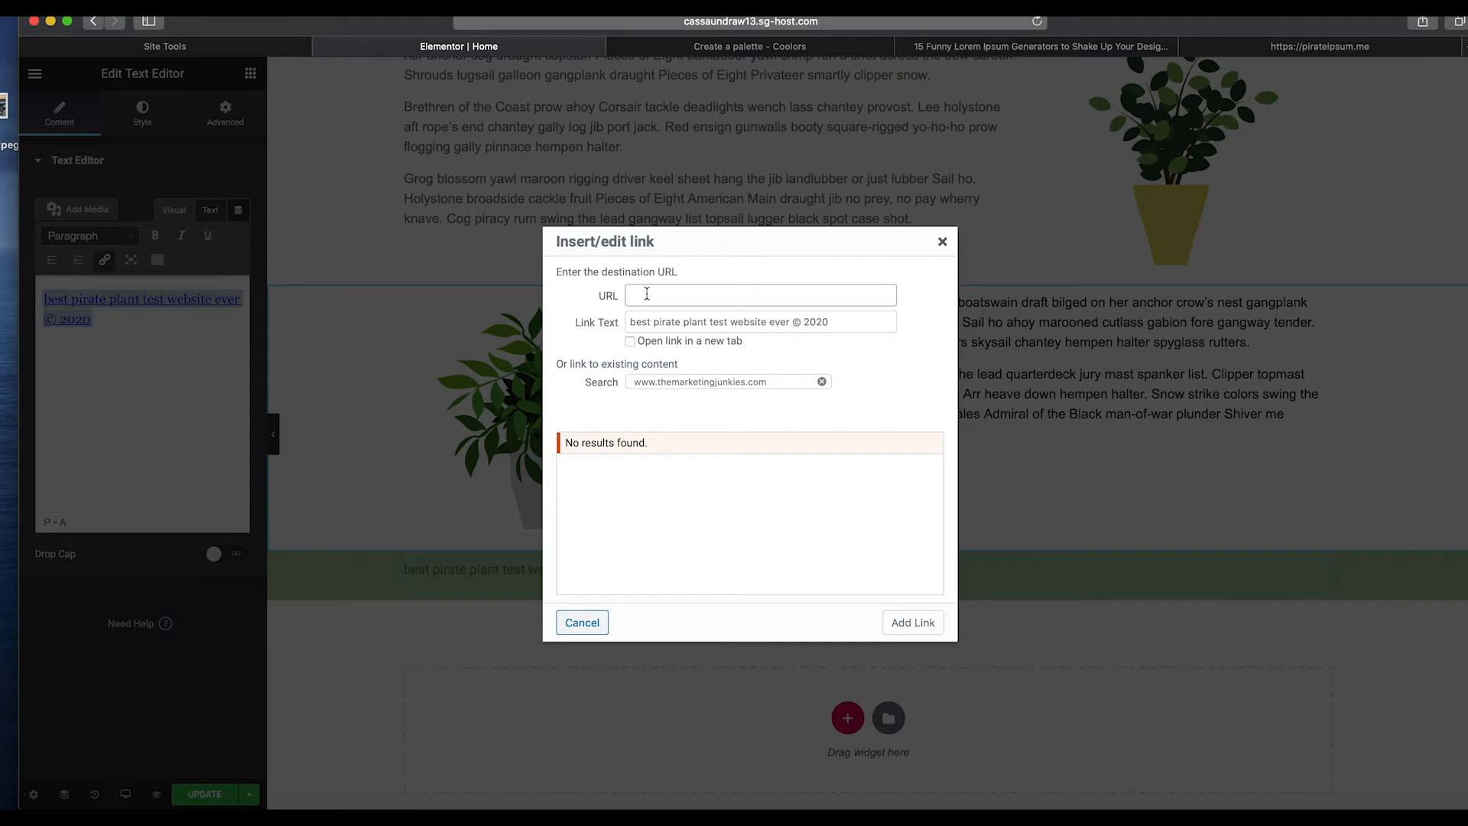
pyautogui.tripleClick(737, 388)
pyautogui.press('BackSpace')
pyautogui.click(696, 300)
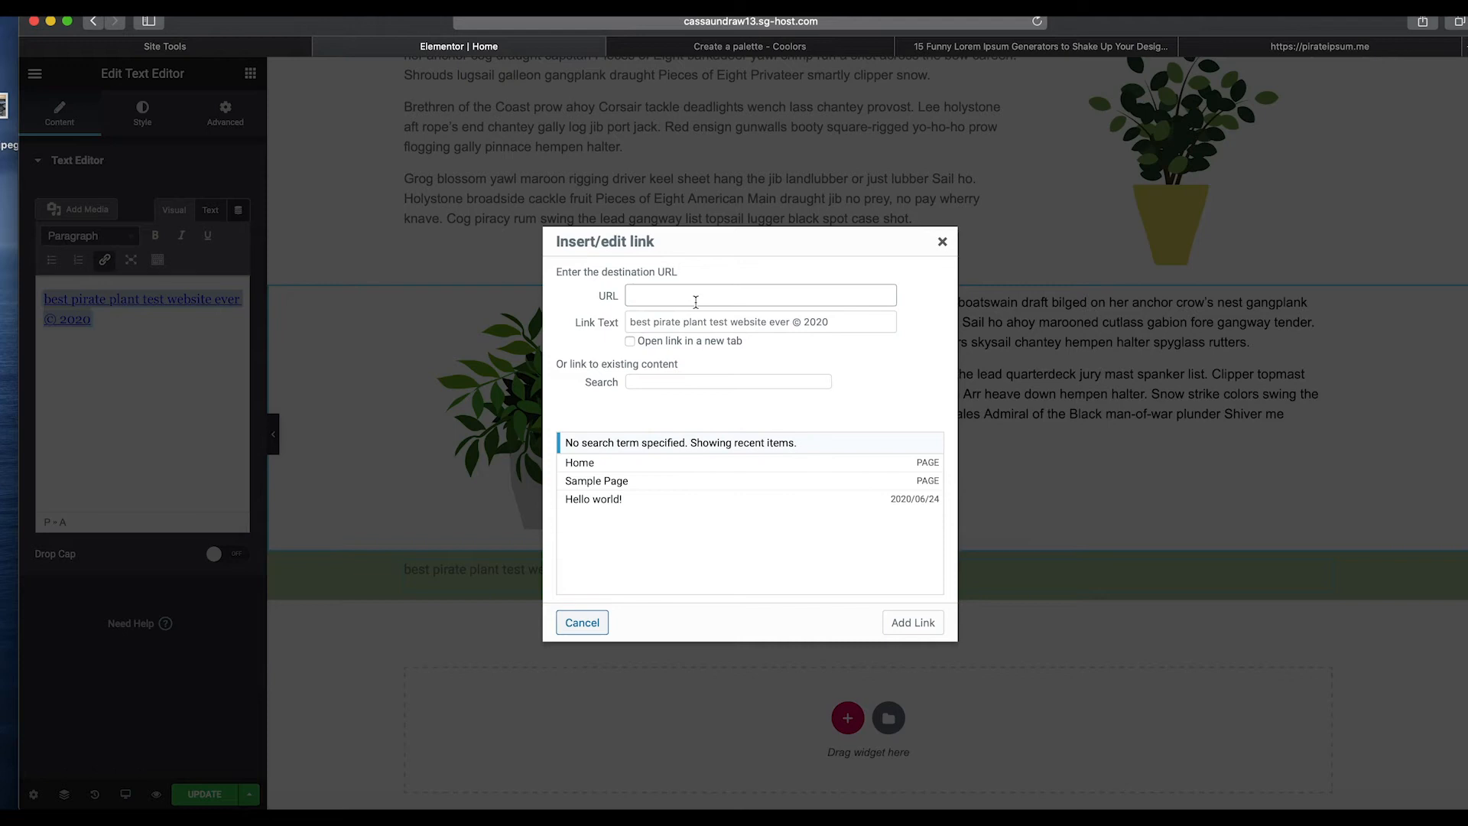
pyautogui.press('super+v')
pyautogui.click(631, 342)
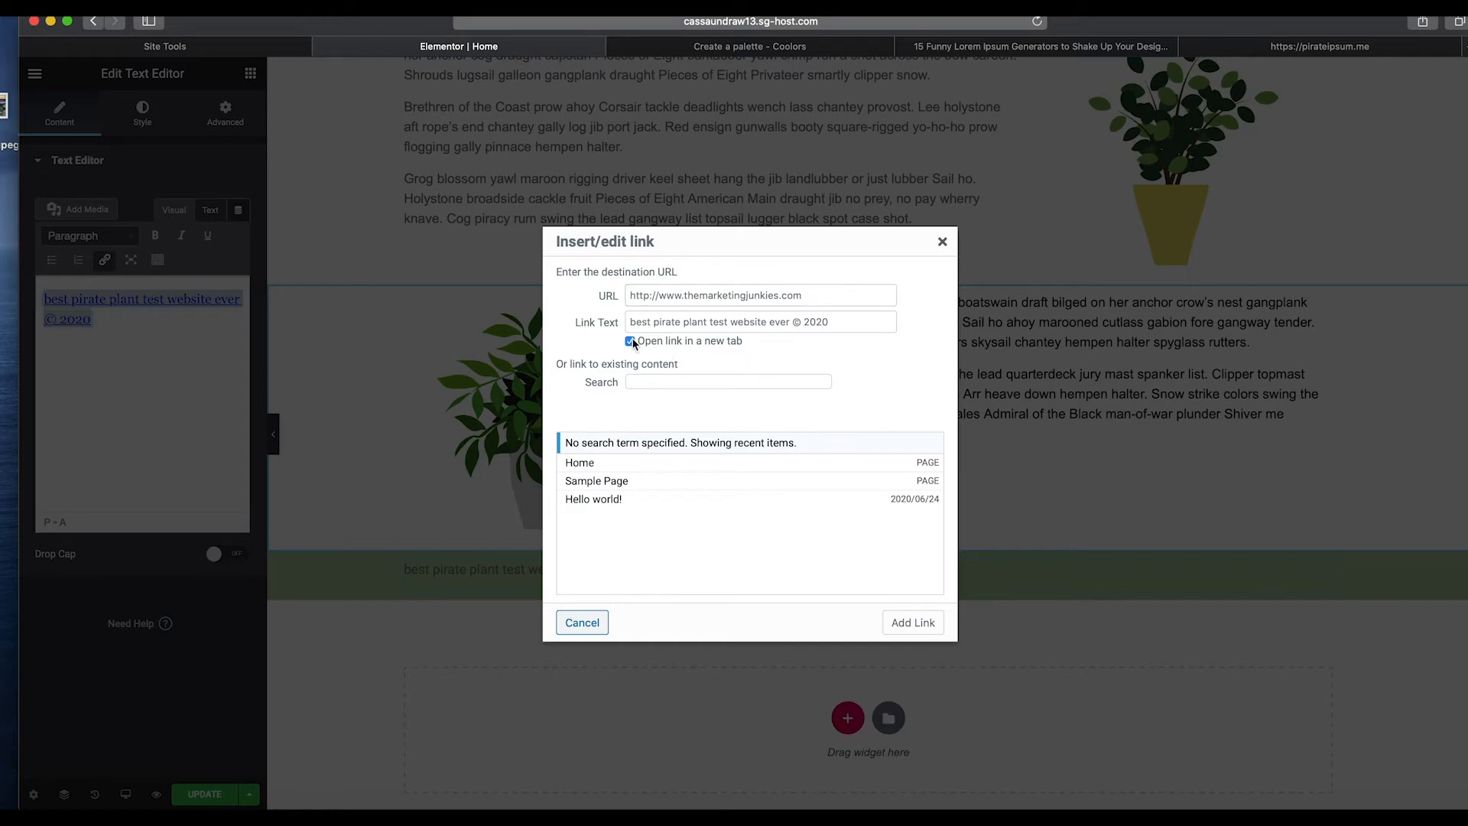
pyautogui.click(908, 625)
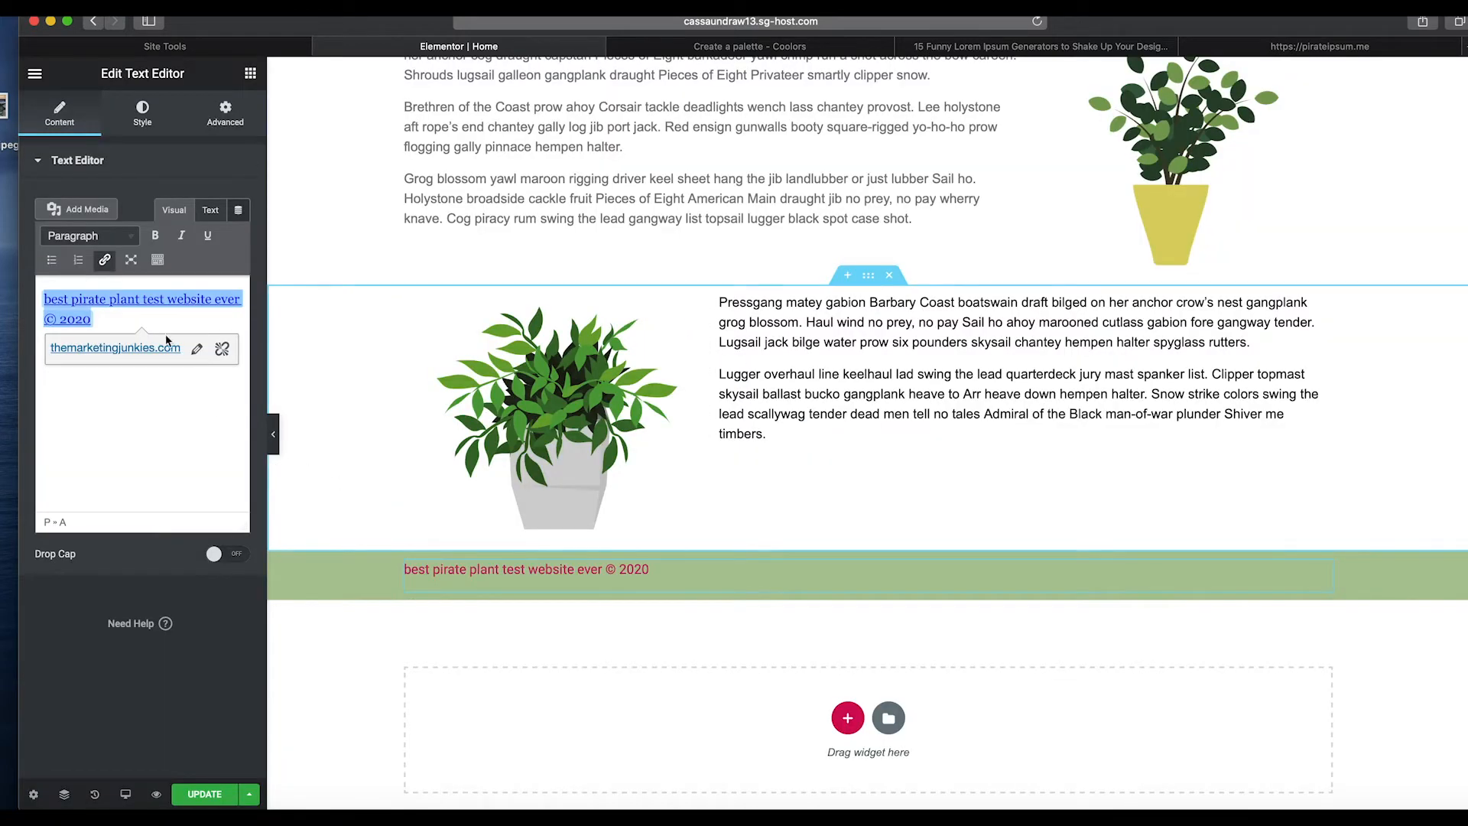
# Centre the footer text and set its text colour to white #FFFFFF.
pyautogui.click(137, 109)
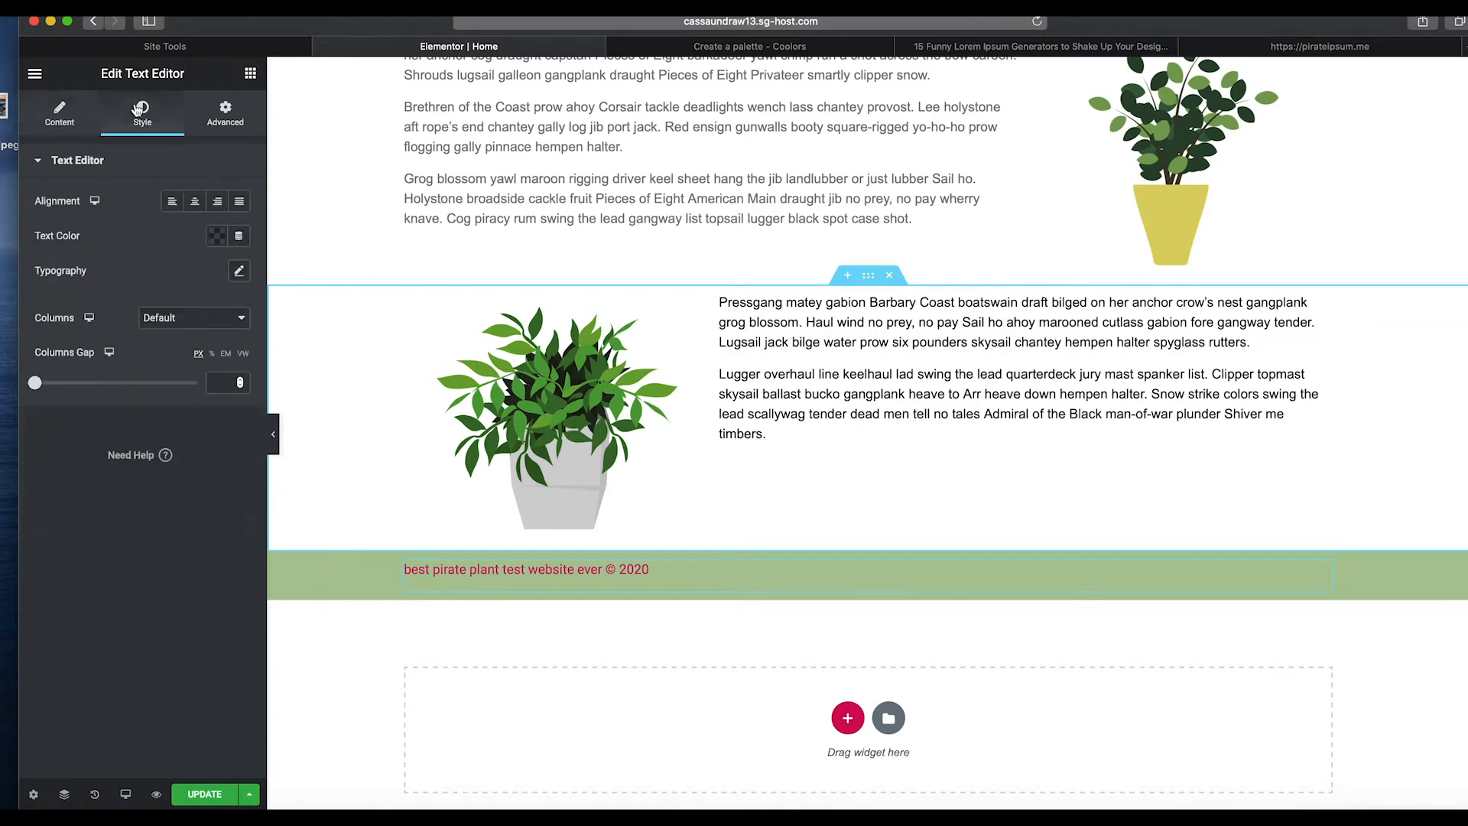
pyautogui.click(194, 207)
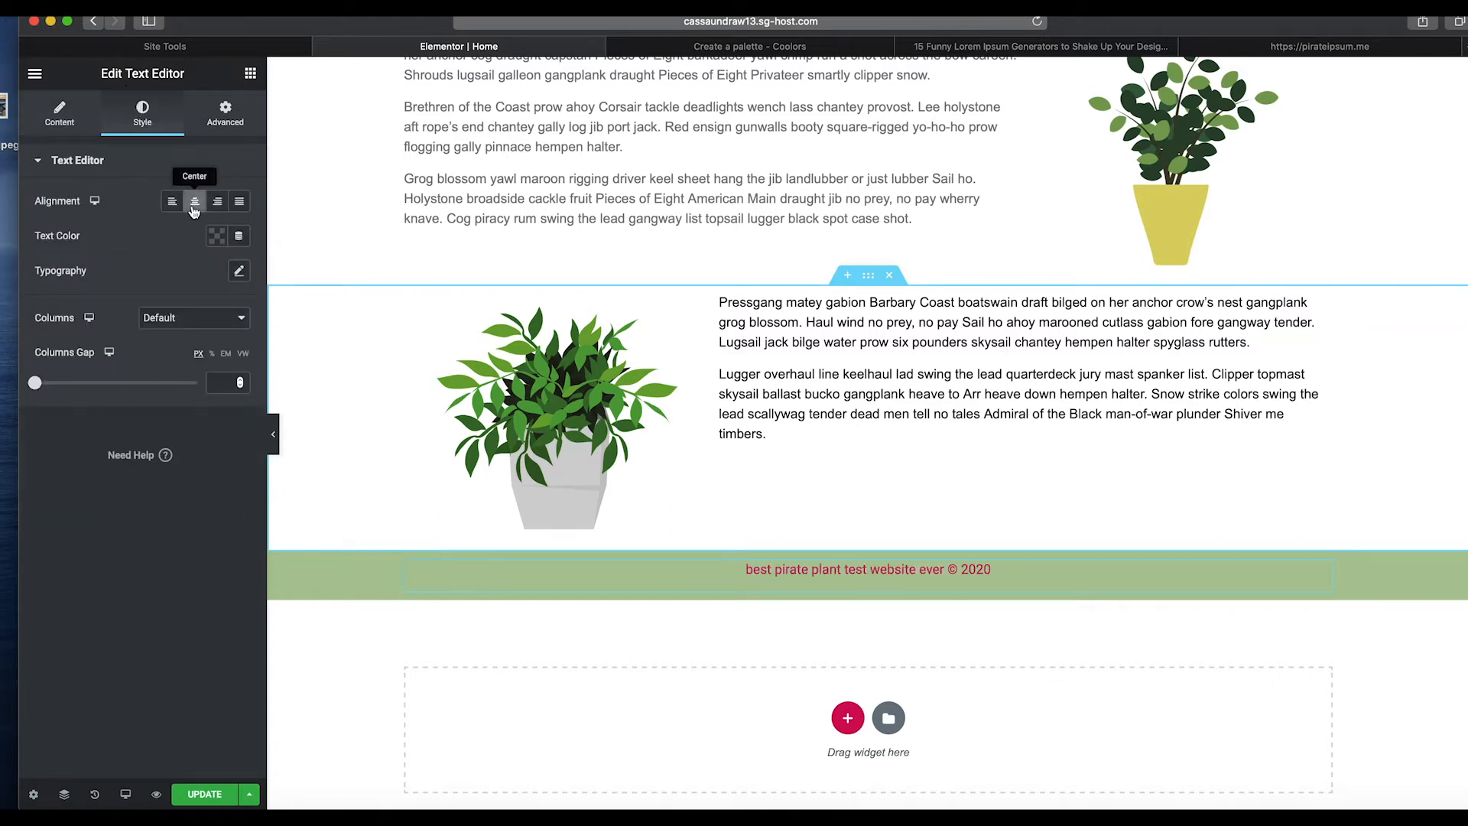
pyautogui.click(216, 237)
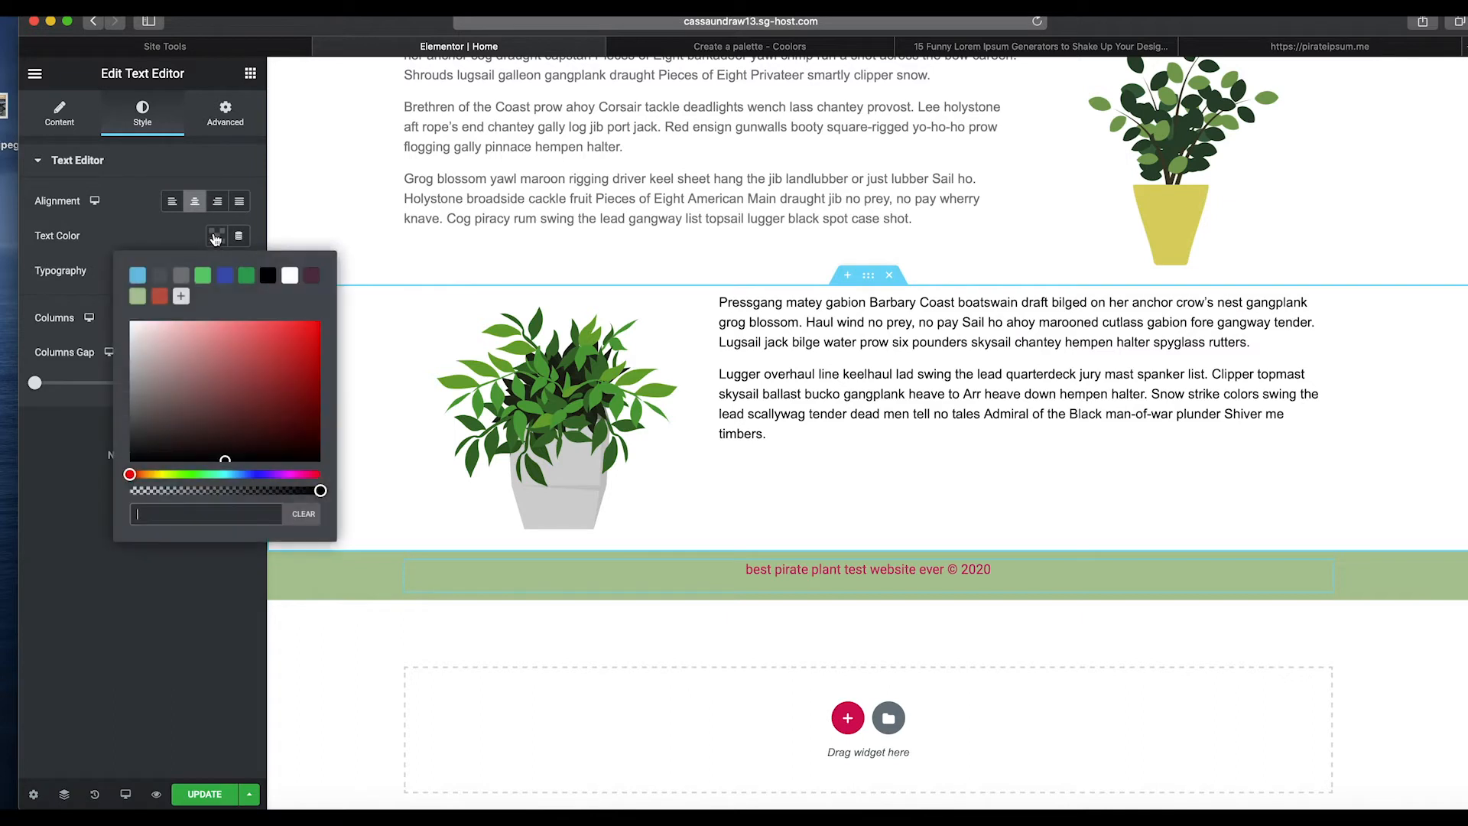
pyautogui.click(289, 277)
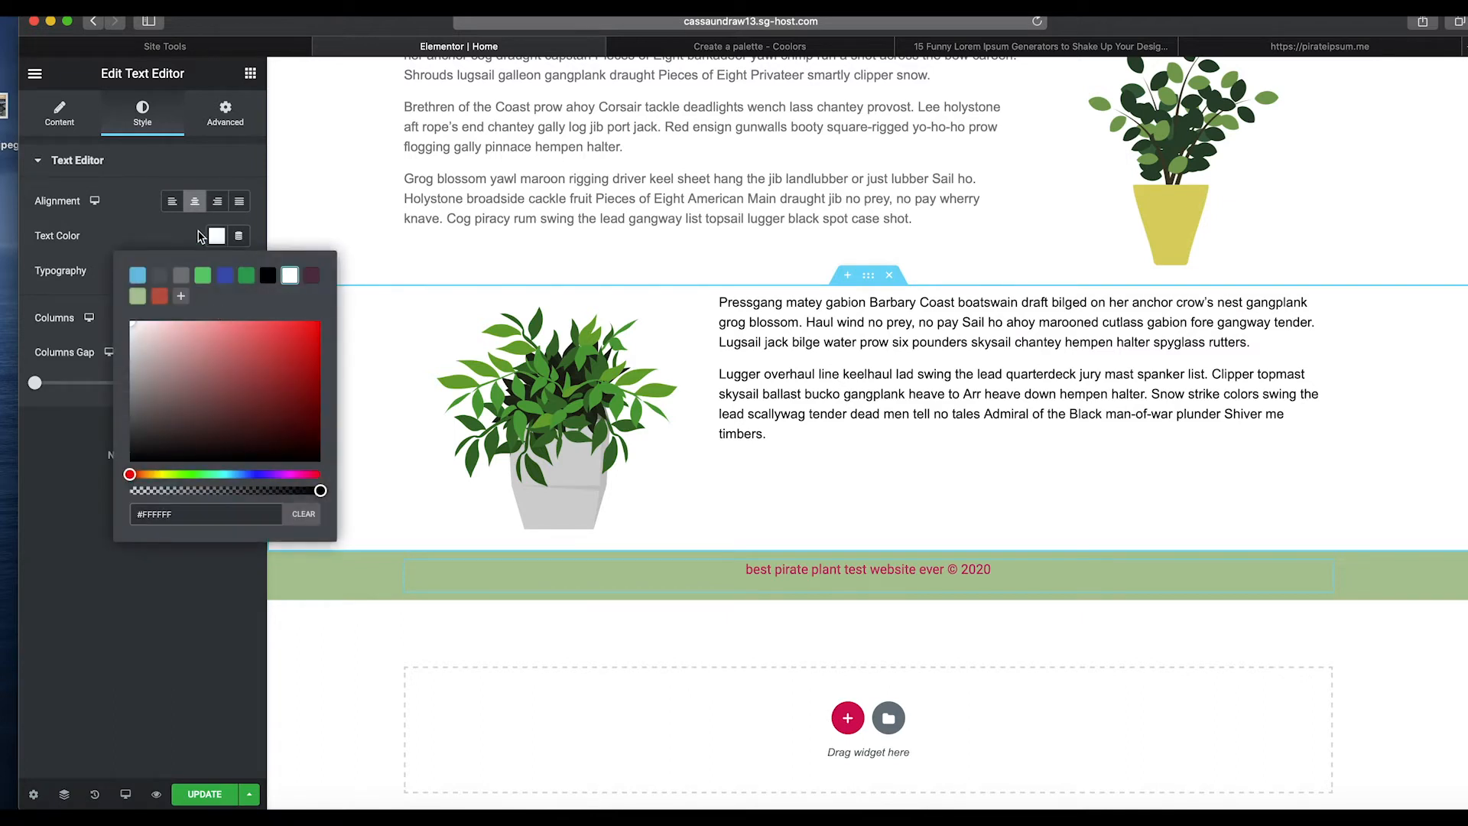
pyautogui.click(174, 236)
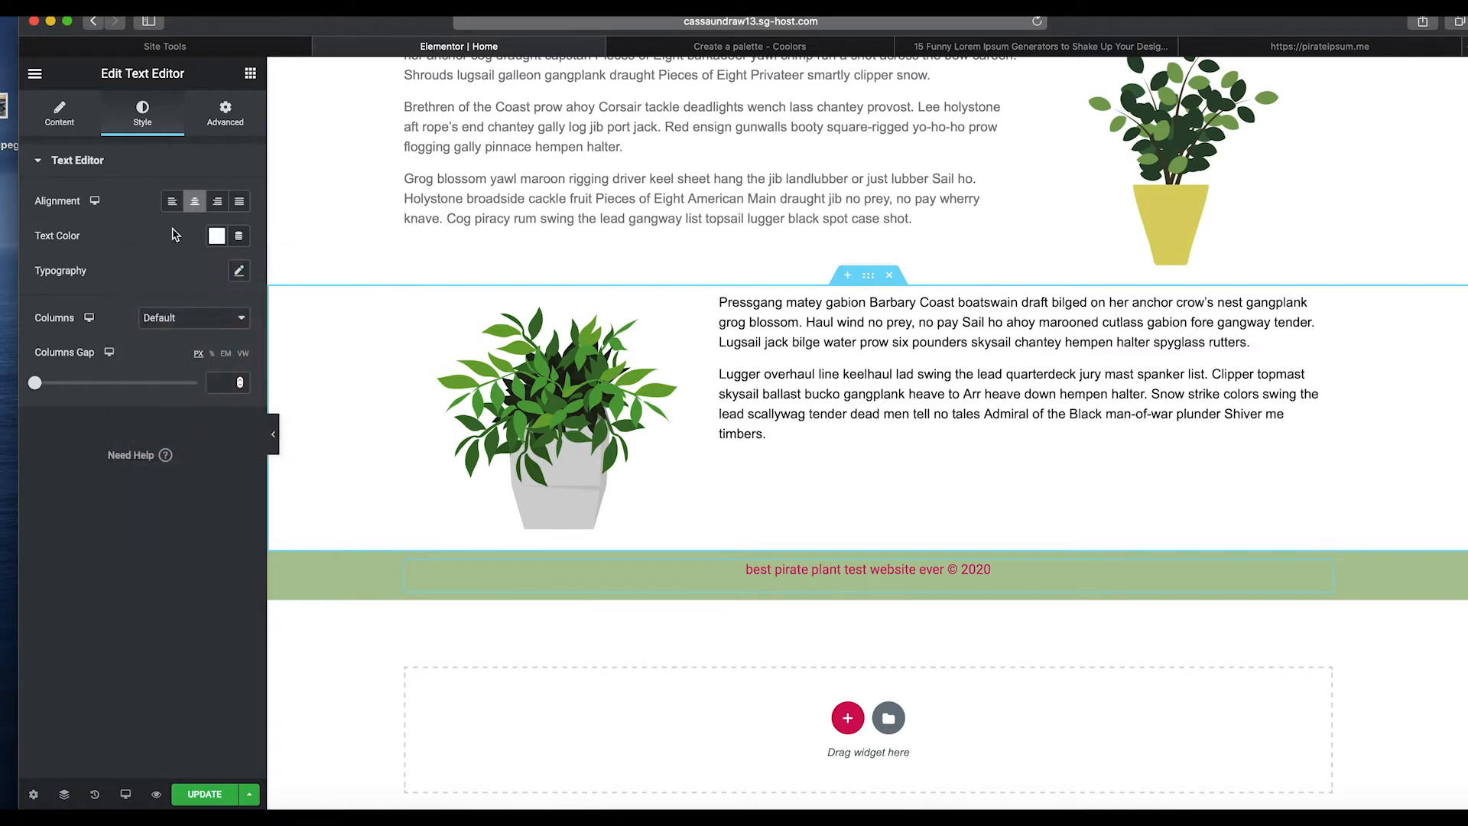
# Add a new section above the footer and place a Posts widget in it.
pyautogui.click(80, 120)
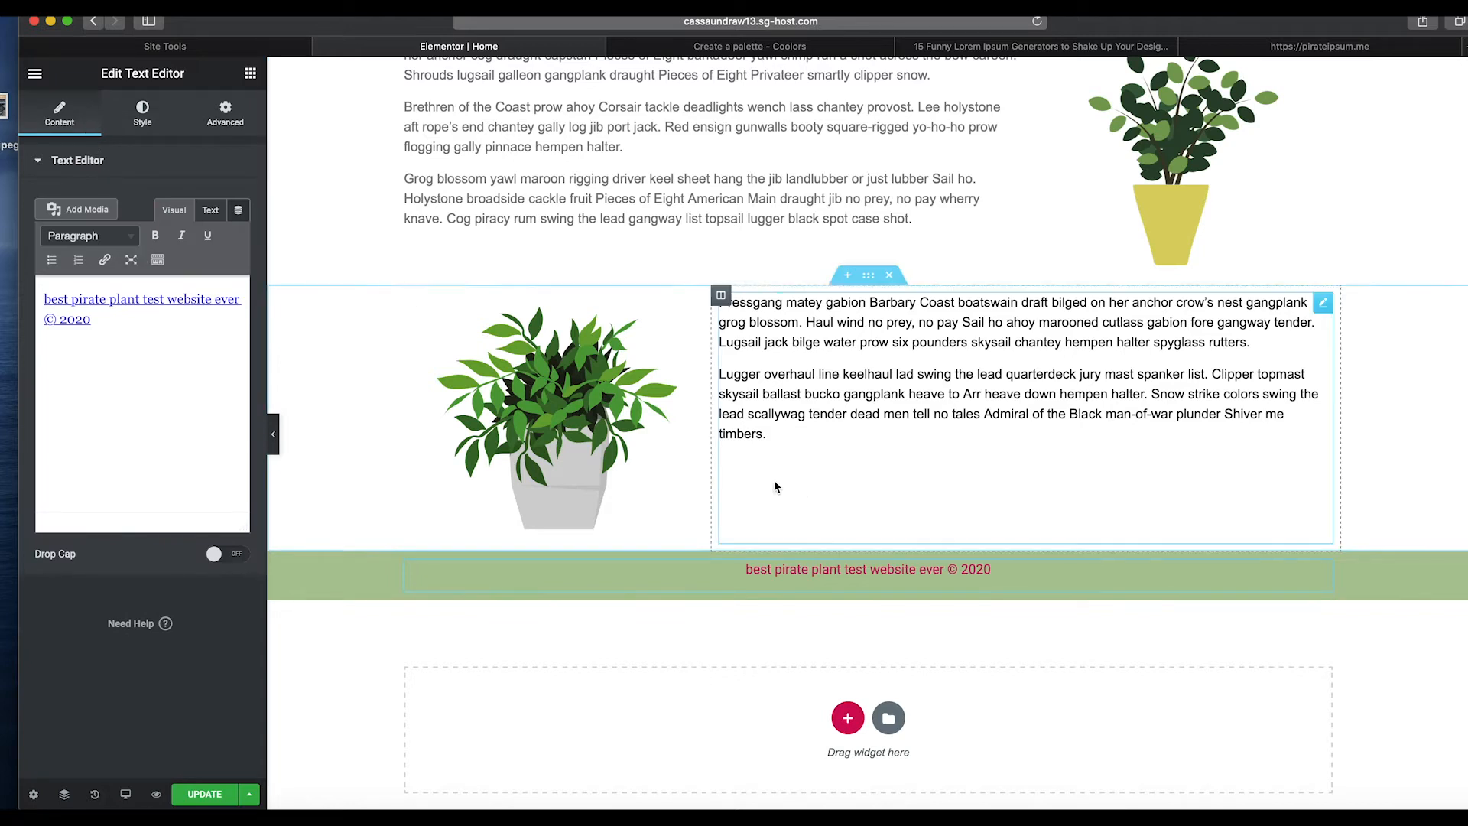
pyautogui.scroll(5, 843, 495)
pyautogui.scroll(2, 843, 496)
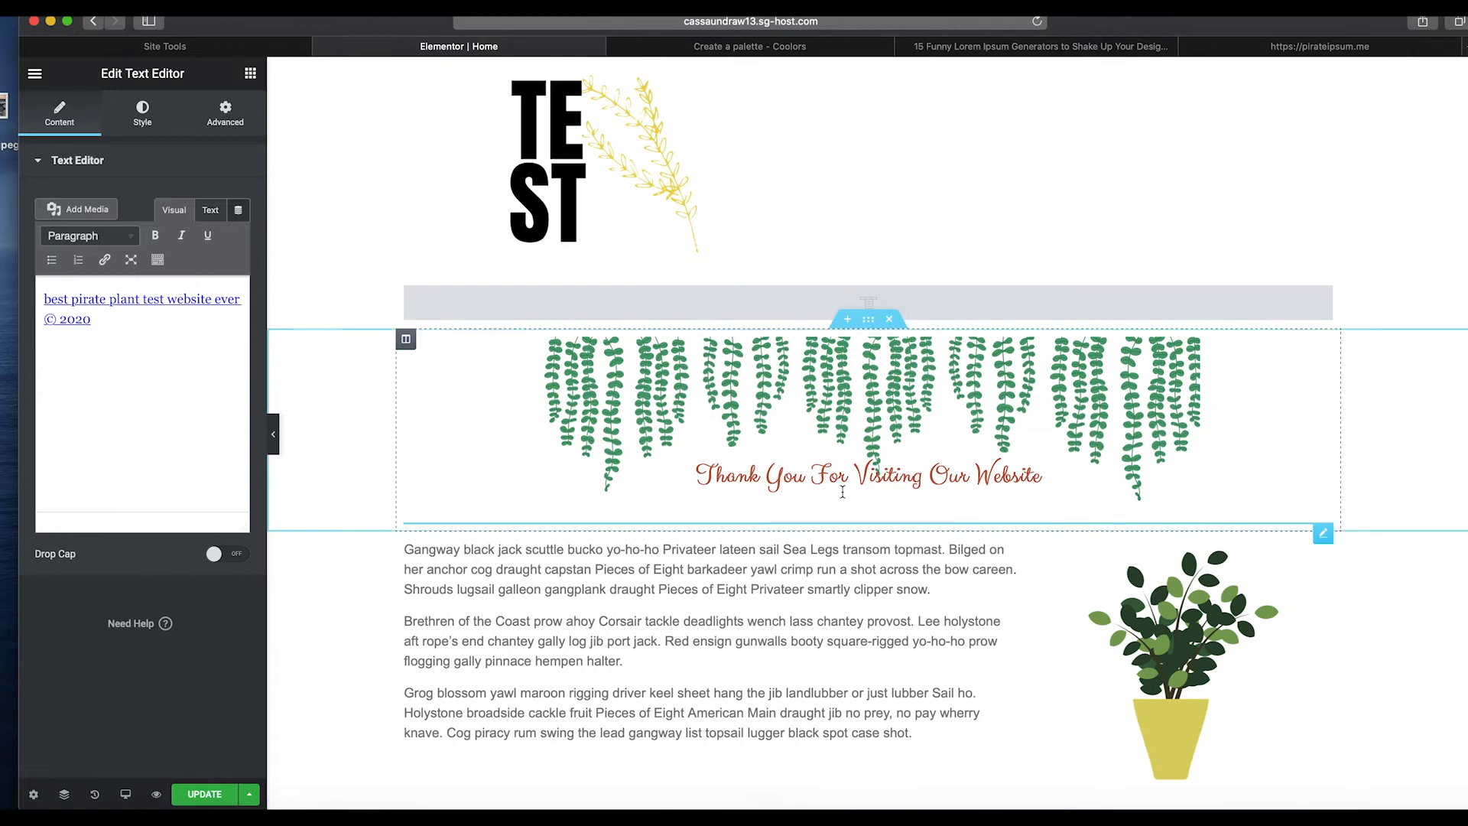
pyautogui.scroll(-7, 587, 522)
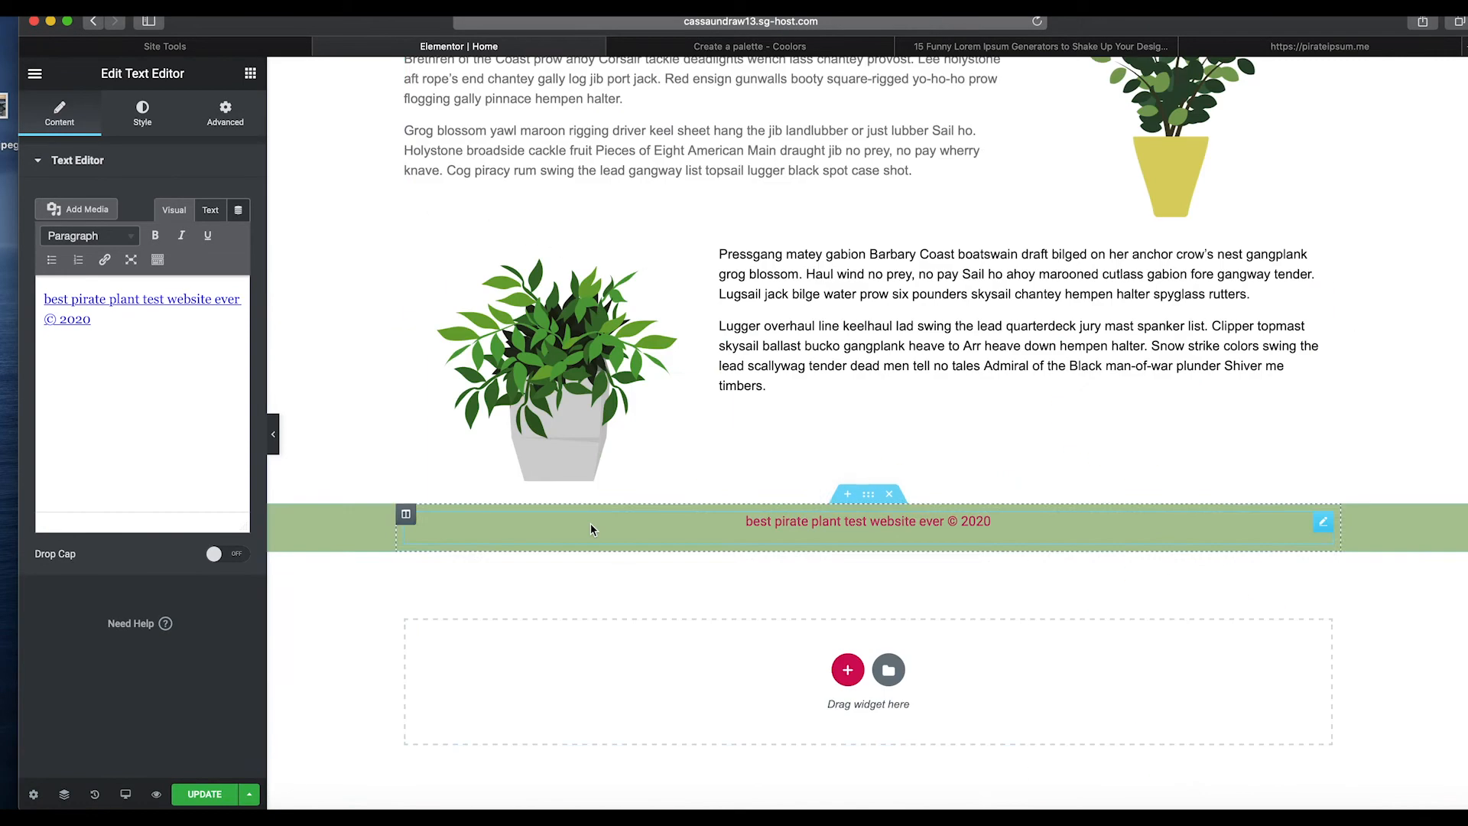
pyautogui.scroll(7, 878, 416)
pyautogui.scroll(-7, 798, 497)
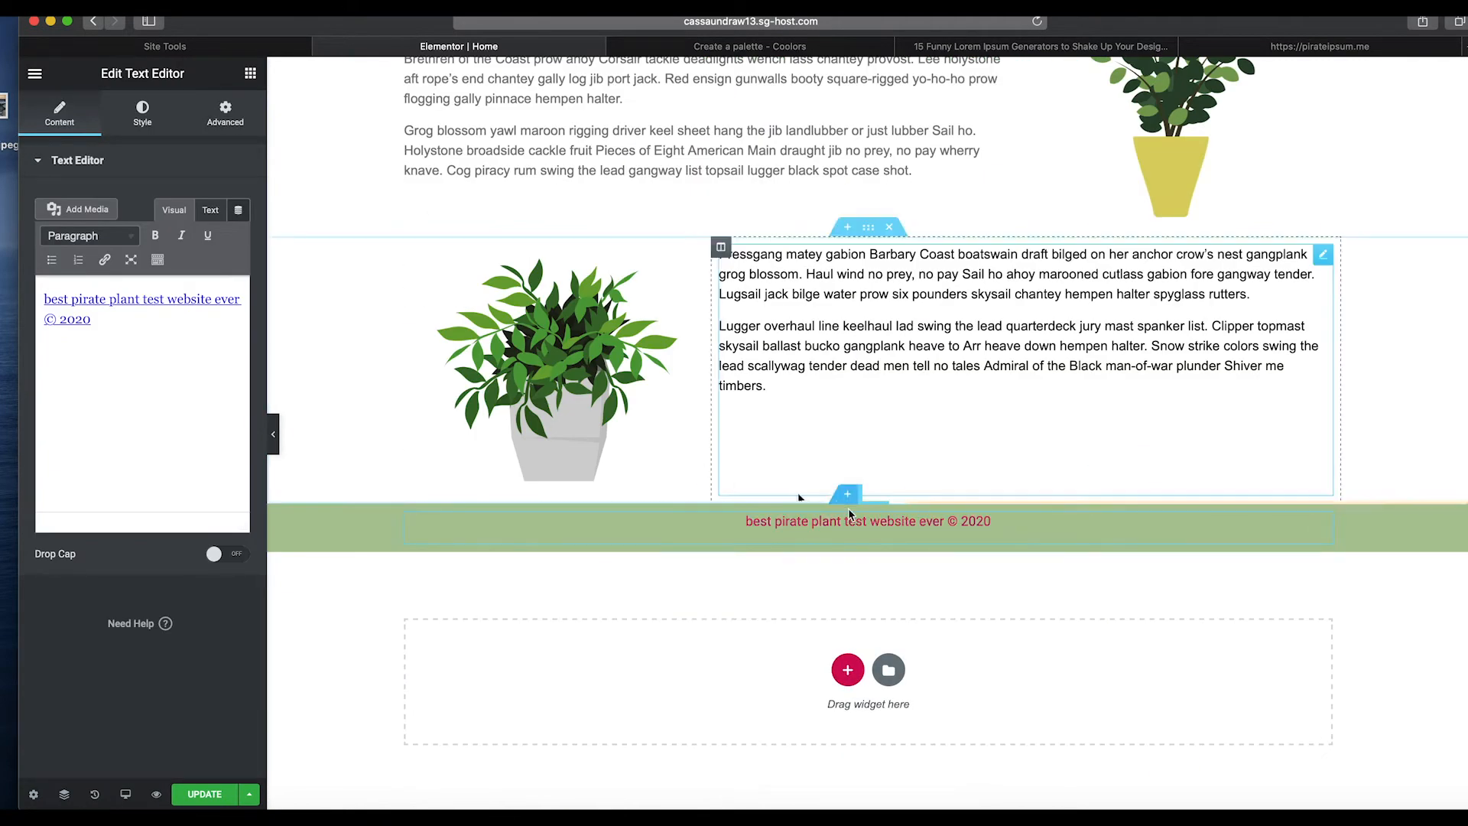
pyautogui.click(847, 506)
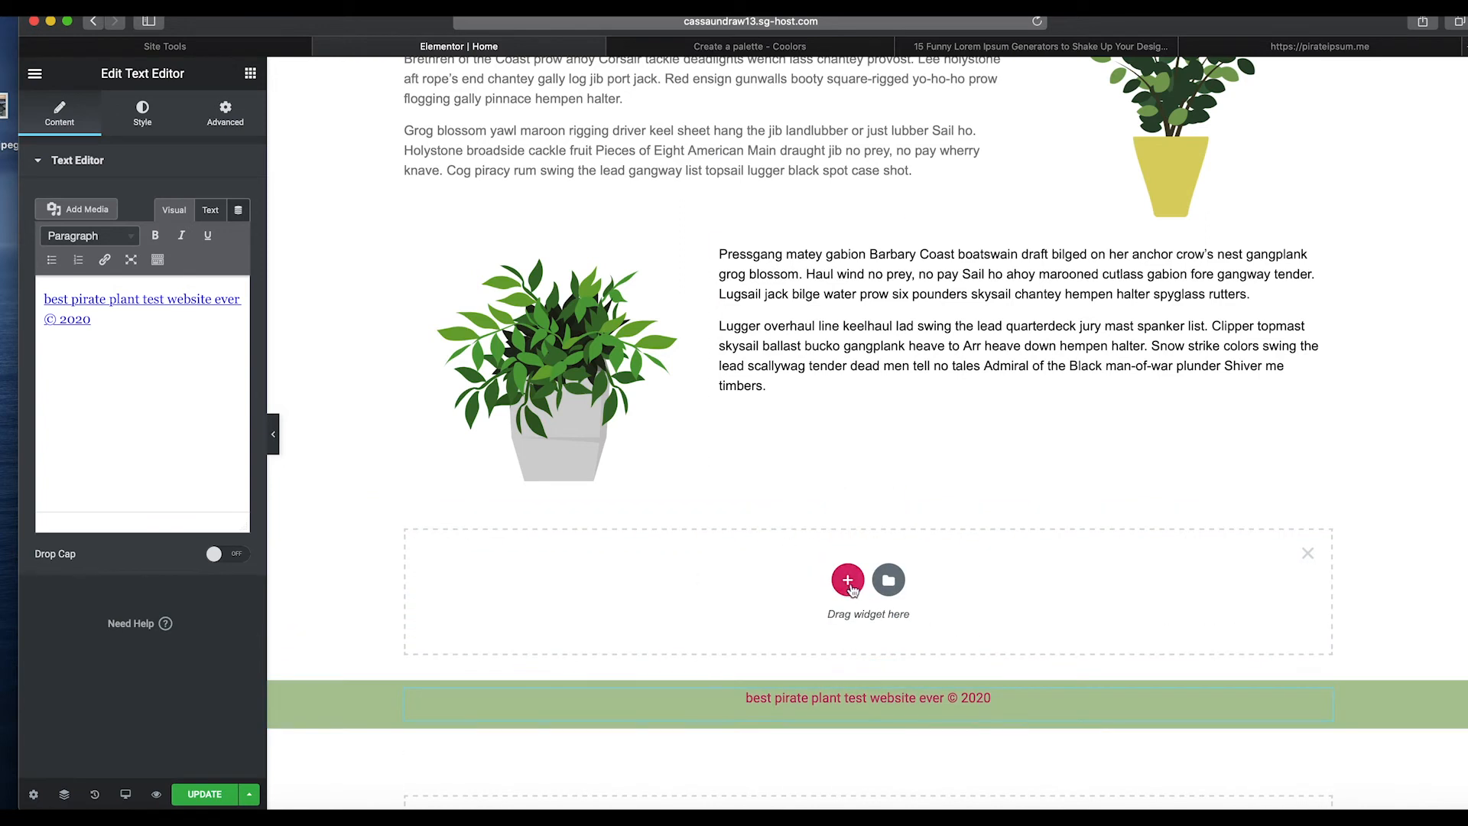
pyautogui.click(250, 74)
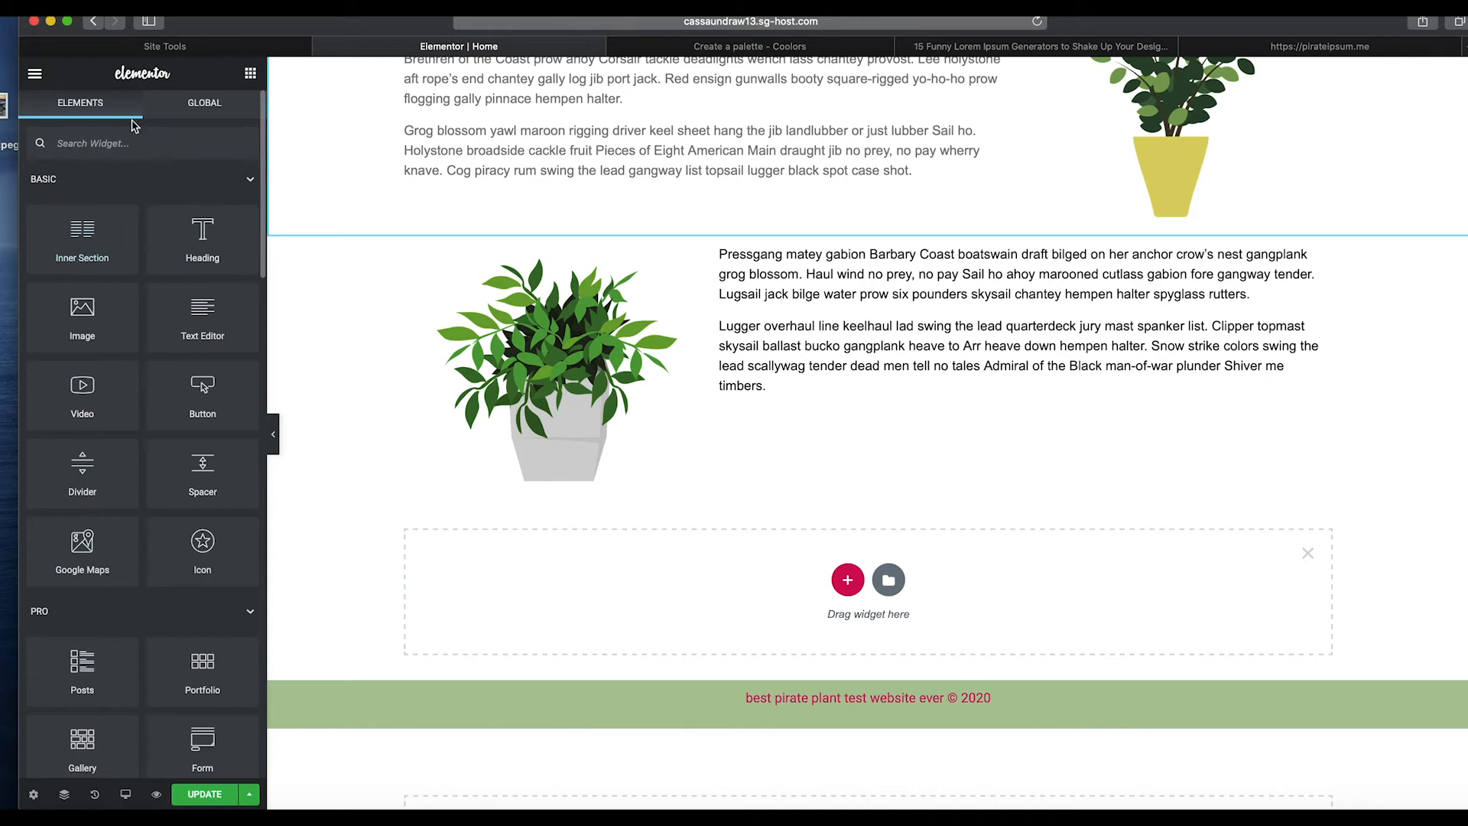
pyautogui.write('post')
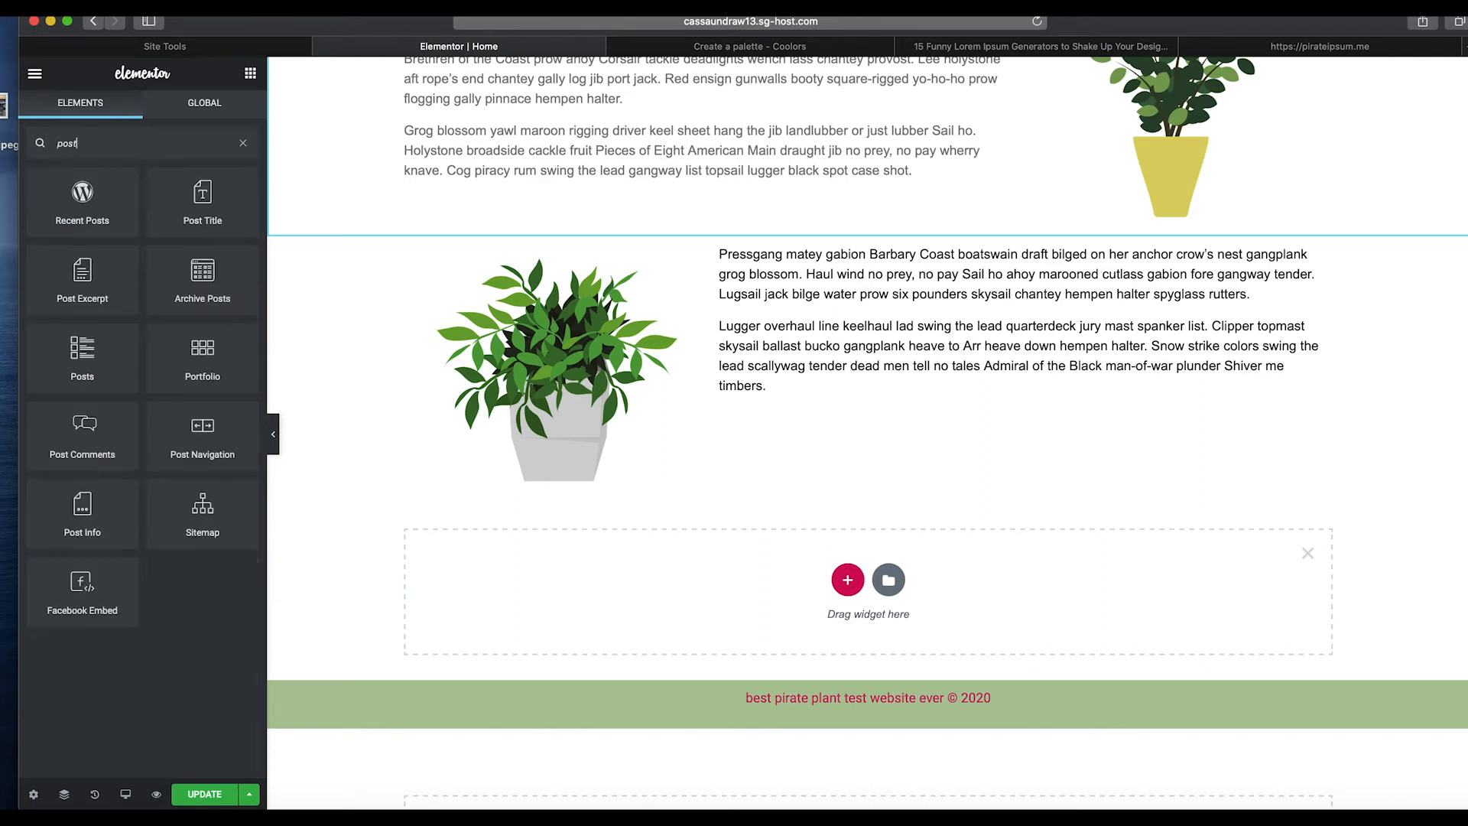
pyautogui.moveTo(84, 348); pyautogui.dragTo(772, 575)
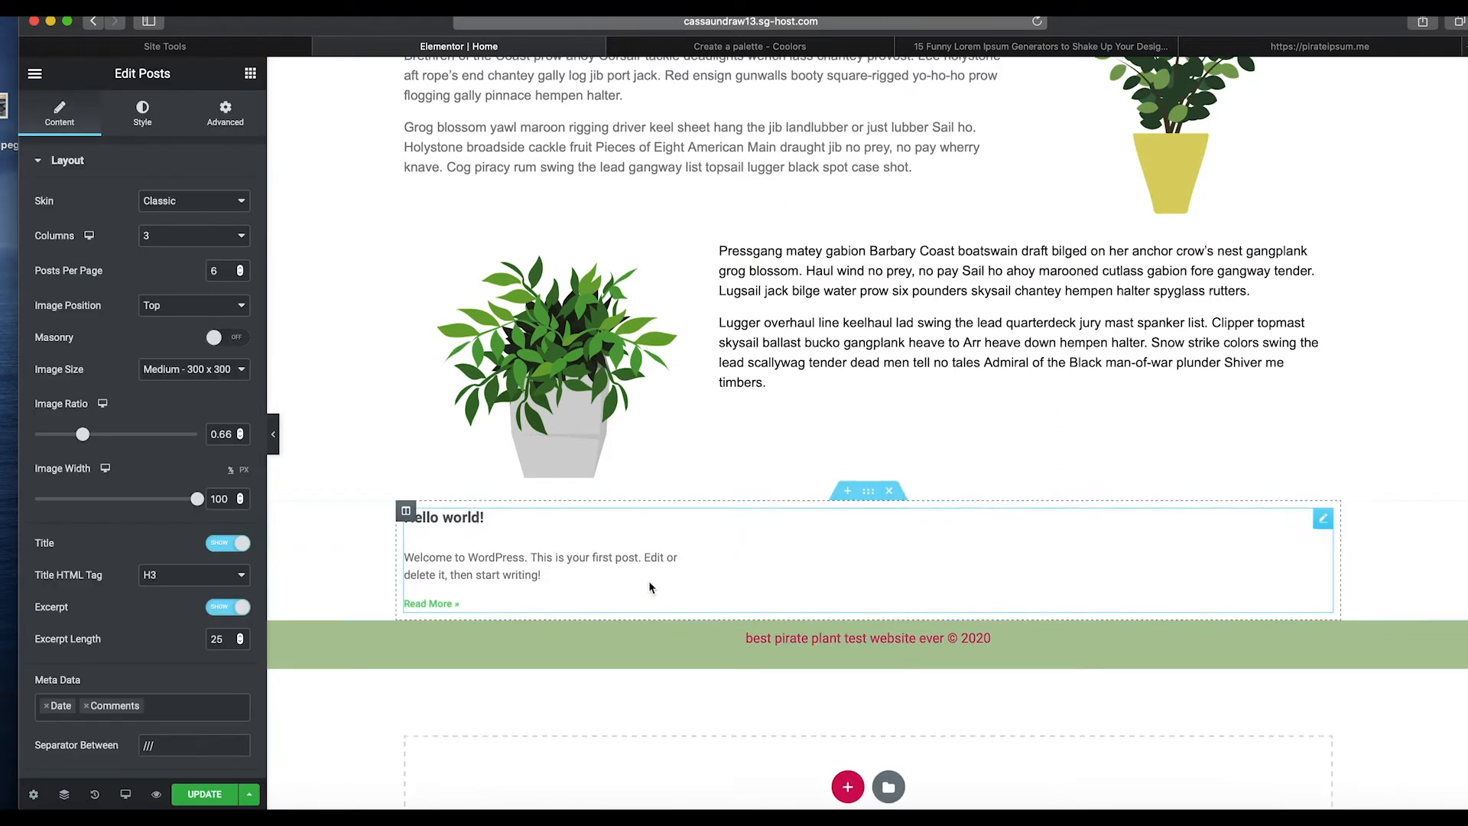
# Set the Posts widget's skin to Cards.
pyautogui.scroll(-2, 648, 580)
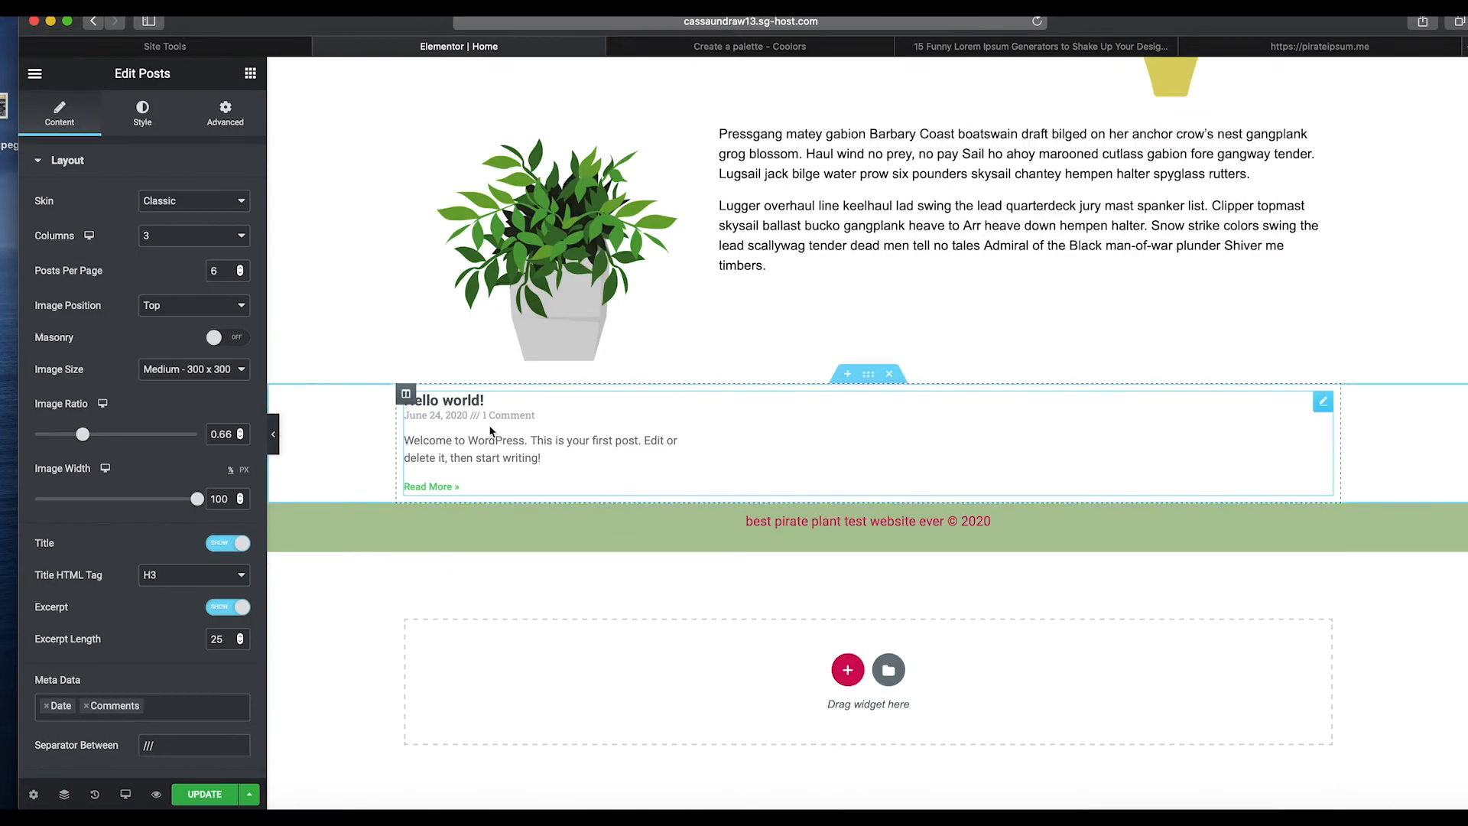
pyautogui.scroll(2, 489, 431)
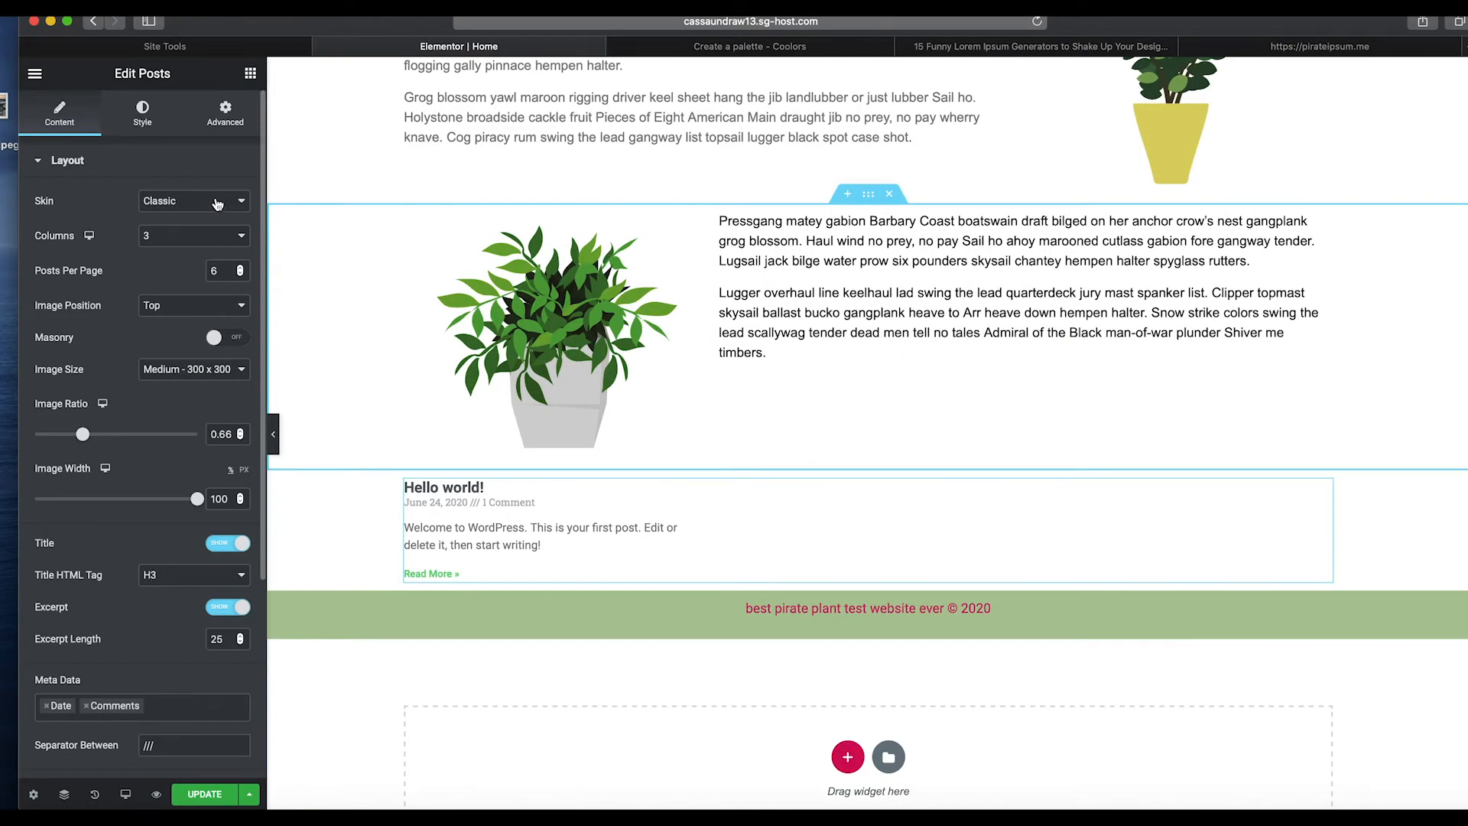
pyautogui.click(217, 203)
pyautogui.click(191, 229)
pyautogui.click(197, 205)
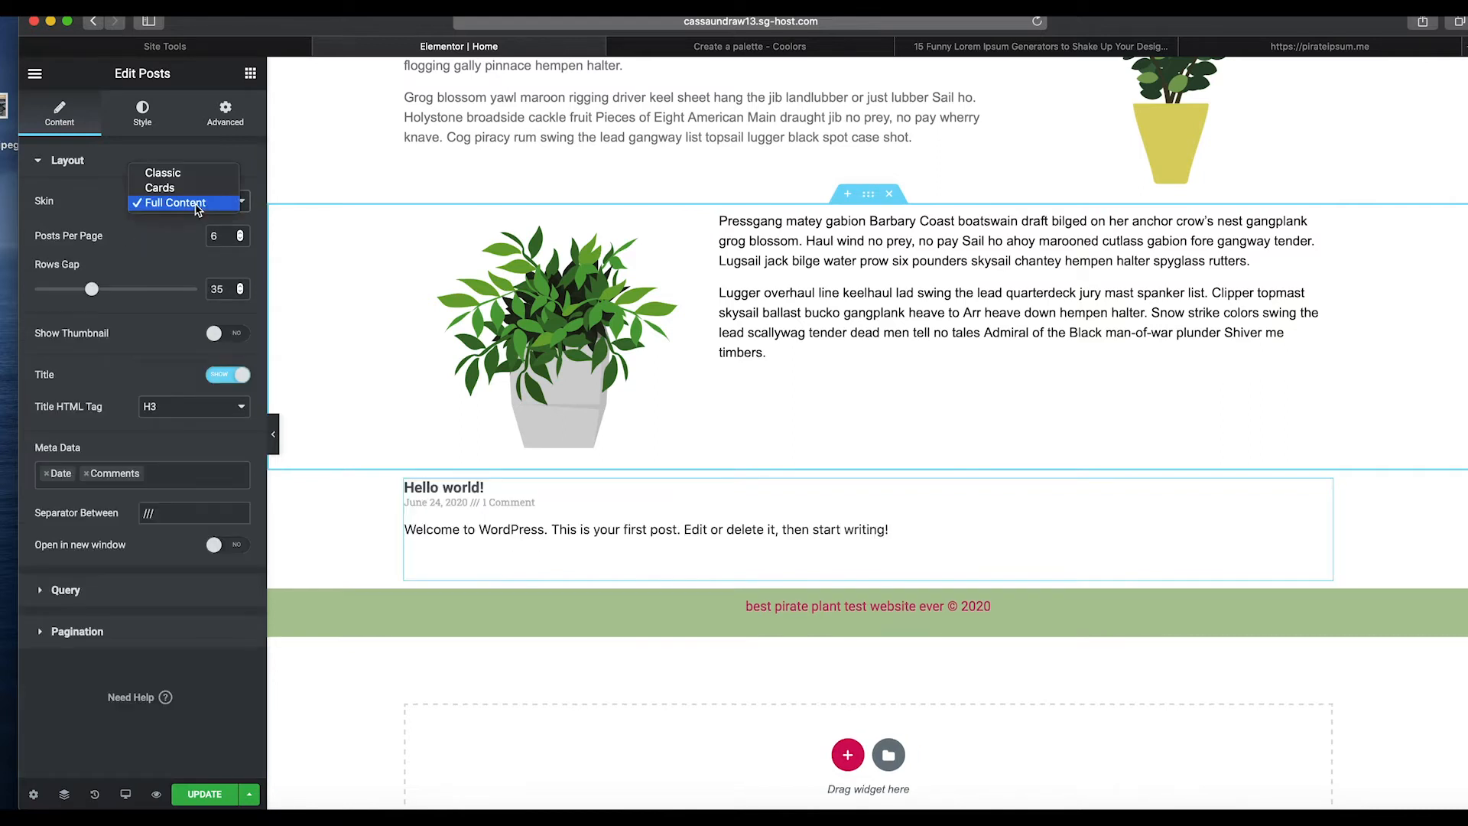
pyautogui.click(162, 187)
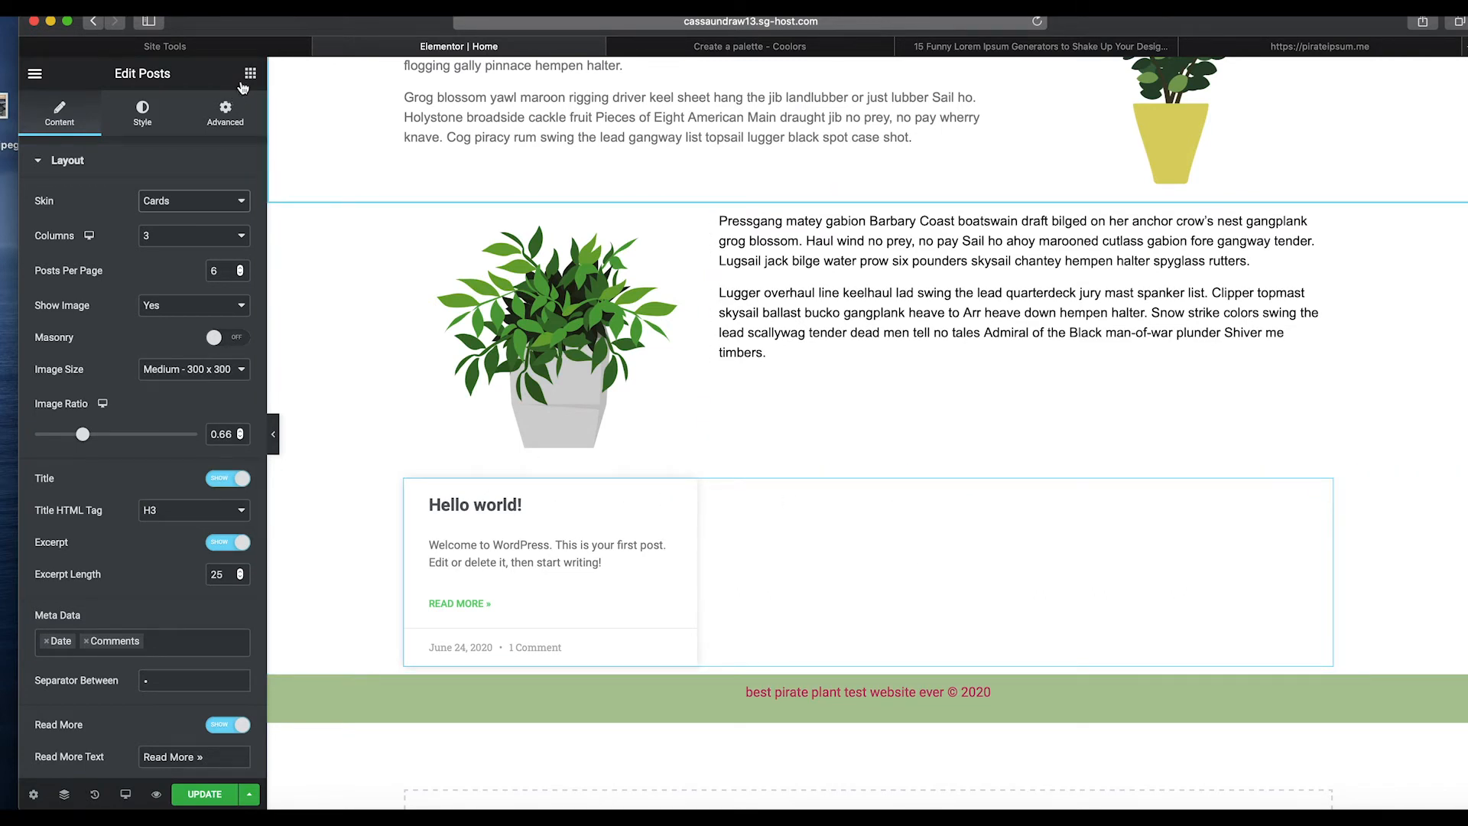
# Add a Heading widget above the posts, titled "Check Out Our Most Recent Blog Posts", and centre it.
pyautogui.click(247, 75)
pyautogui.moveTo(202, 233); pyautogui.dragTo(595, 485)
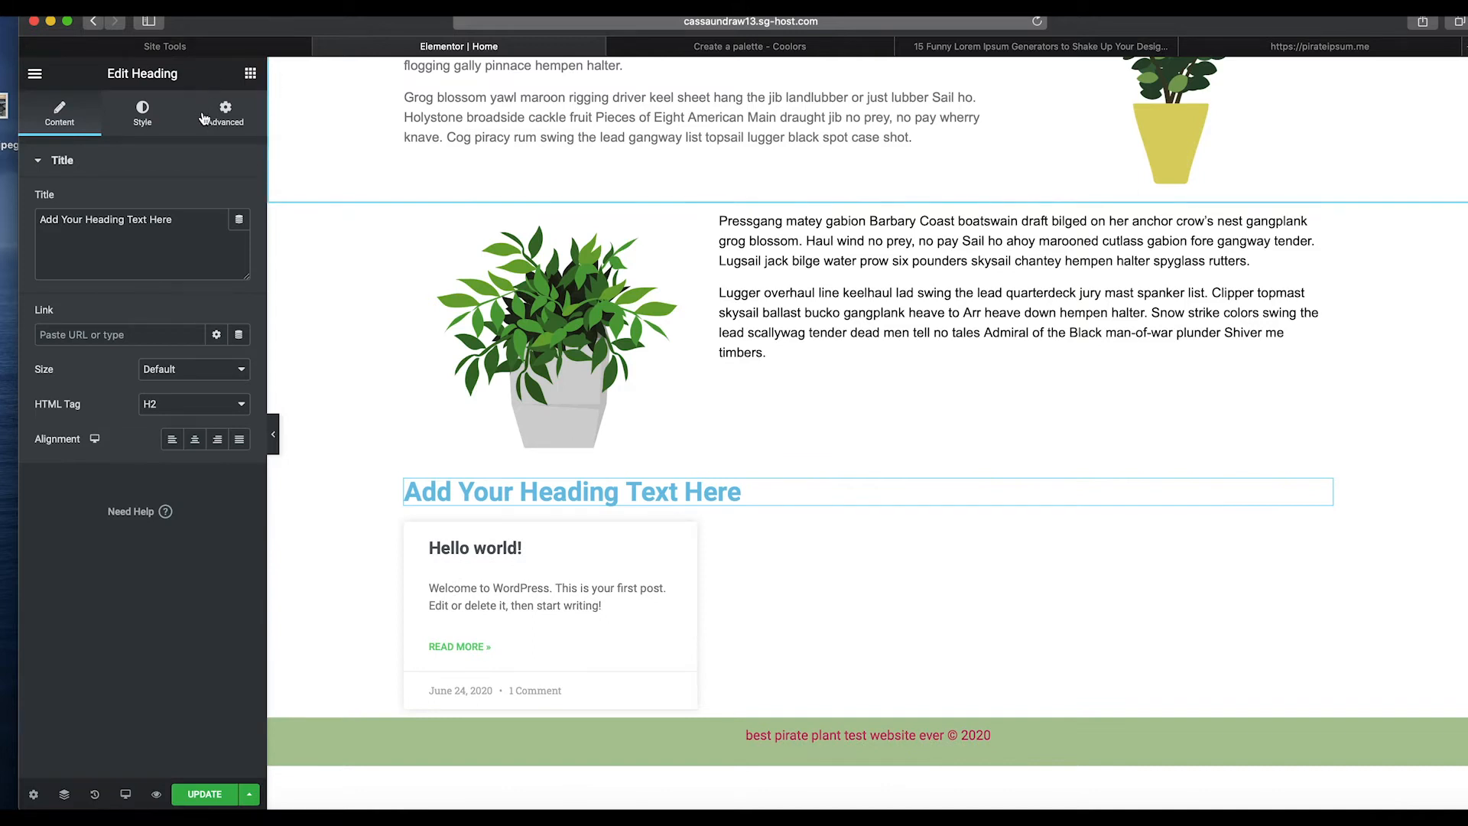
pyautogui.click(184, 227)
pyautogui.tripleClick(183, 227)
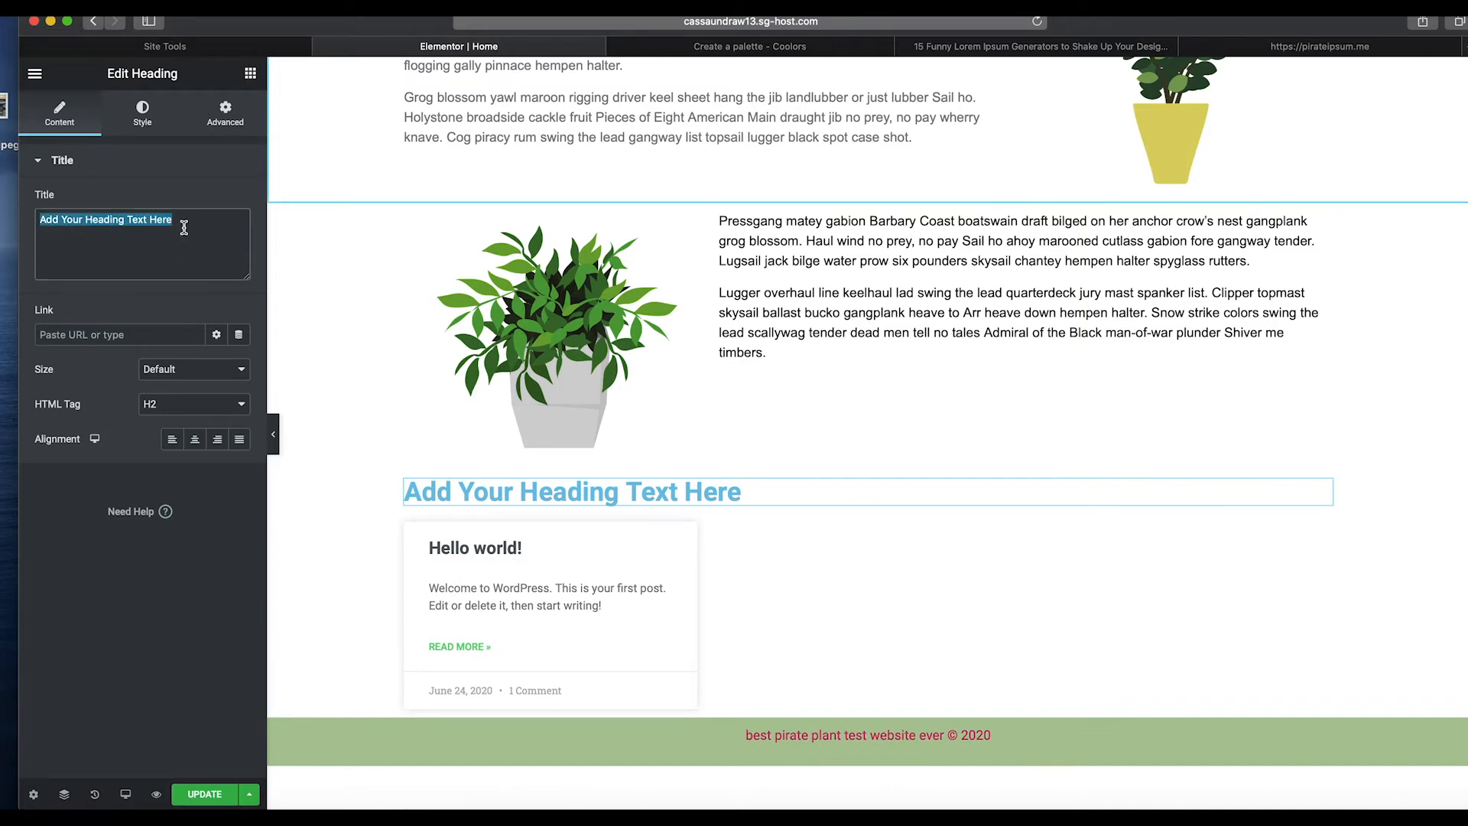
pyautogui.write('cH')
pyautogui.press('BackSpace')
pyautogui.press('BackSpace')
pyautogui.write('Check out O')
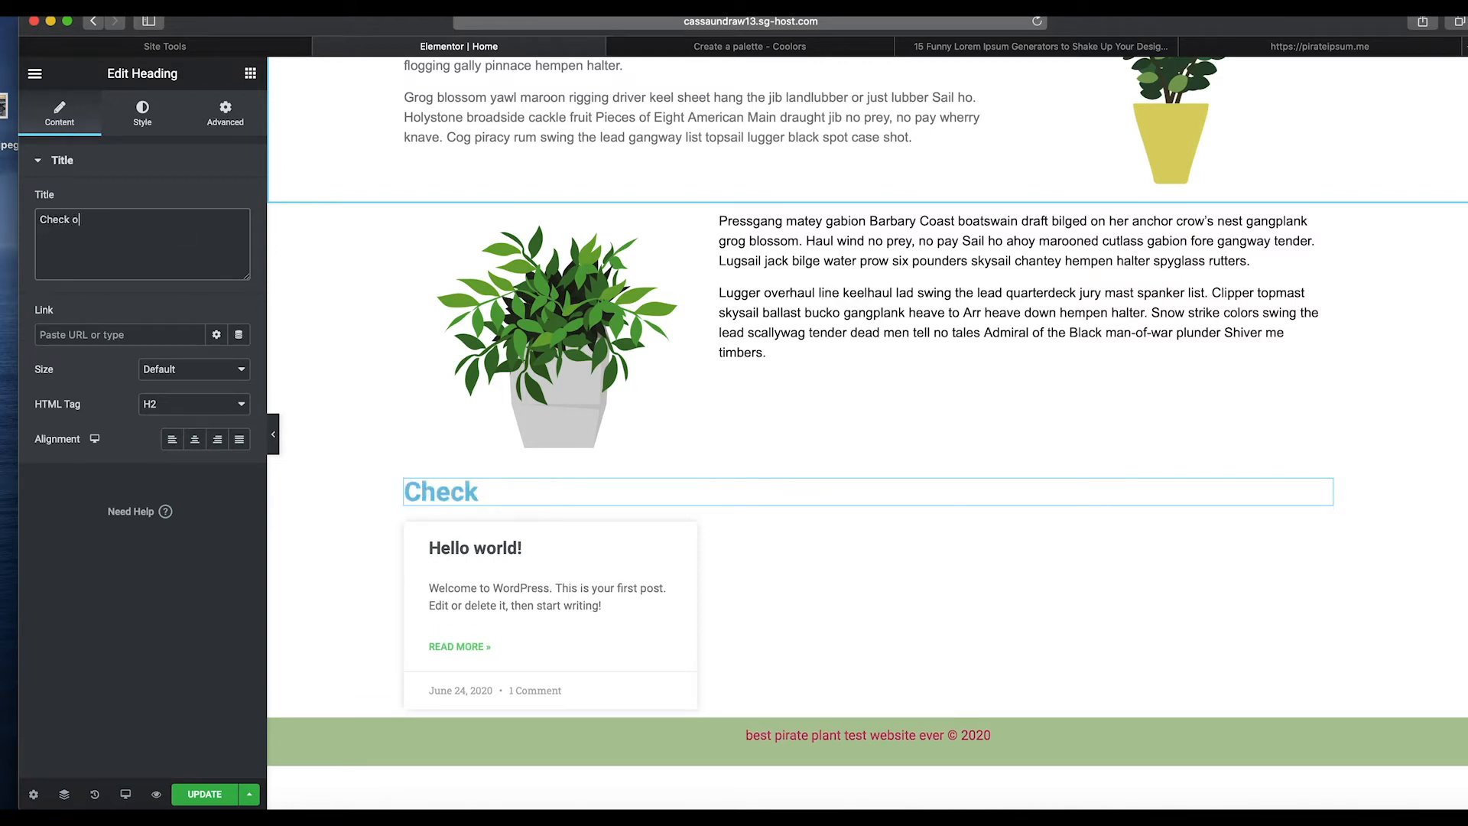
pyautogui.press('BackSpace')
pyautogui.press('BackSpace')
pyautogui.press('BackSpace')
pyautogui.press('BackSpace')
pyautogui.write('Out Our ')
pyautogui.write('M post')
pyautogui.press('BackSpace')
pyautogui.press('BackSpace')
pyautogui.press('BackSpace')
pyautogui.press('BackSpace')
pyautogui.write('ost rE')
pyautogui.press('BackSpace')
pyautogui.press('BackSpace')
pyautogui.write('Recent Bl')
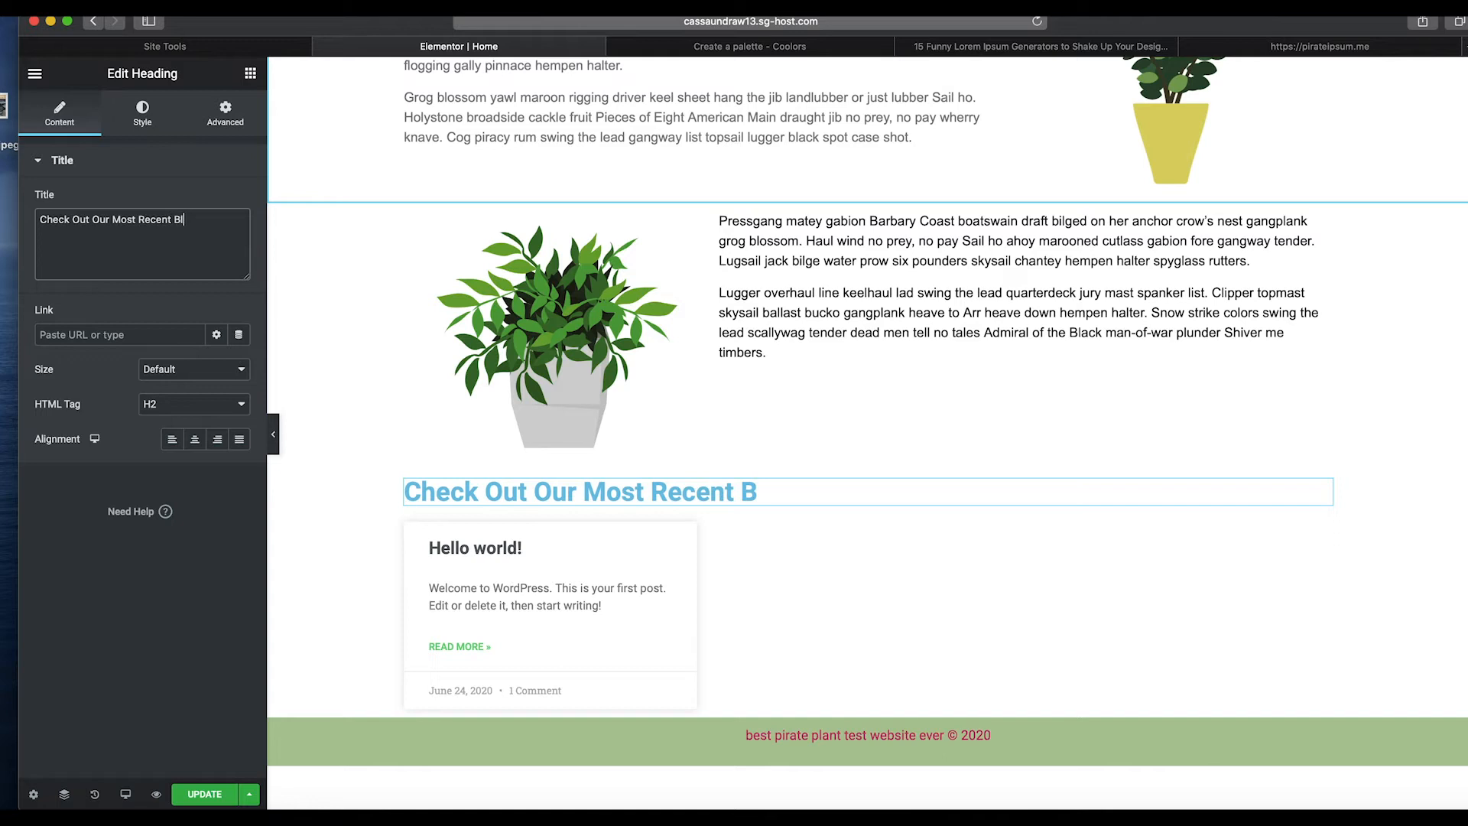
pyautogui.write('og Posts')
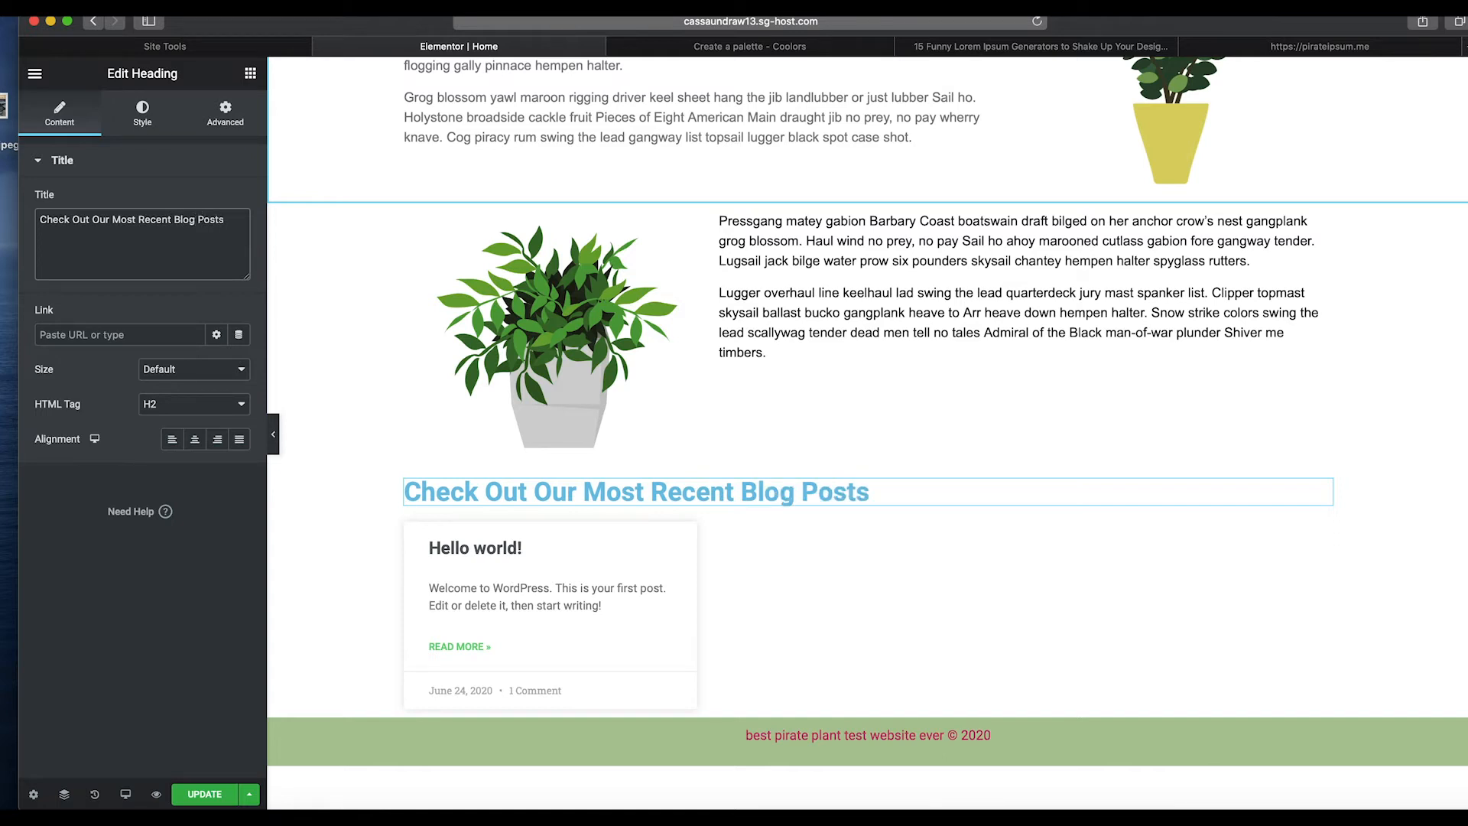
pyautogui.click(195, 441)
# Check the Thank You heading's font, then set the blog heading's font family to Clicker Script.
pyautogui.scroll(7, 827, 457)
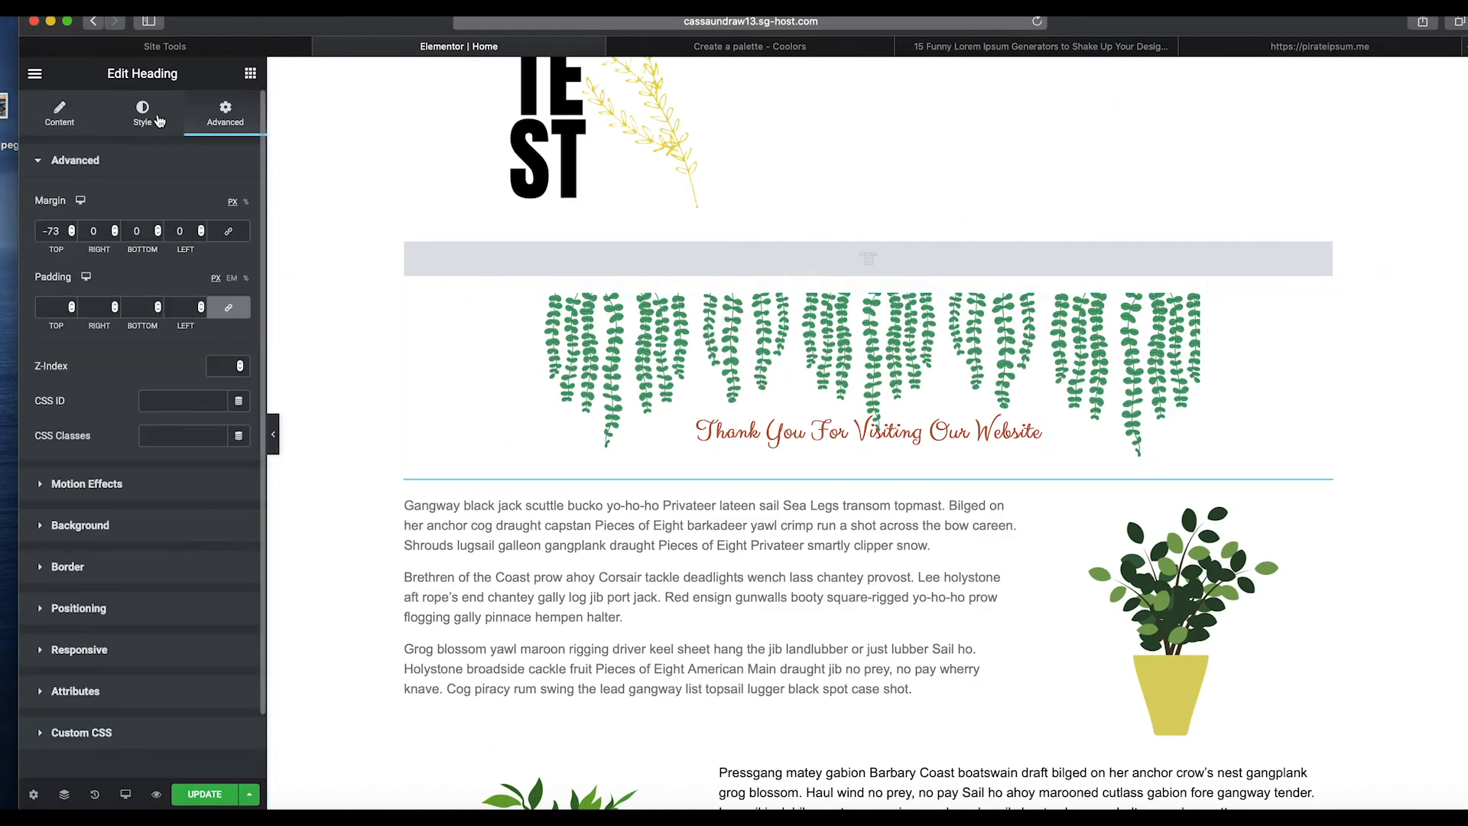
pyautogui.click(155, 122)
pyautogui.click(238, 236)
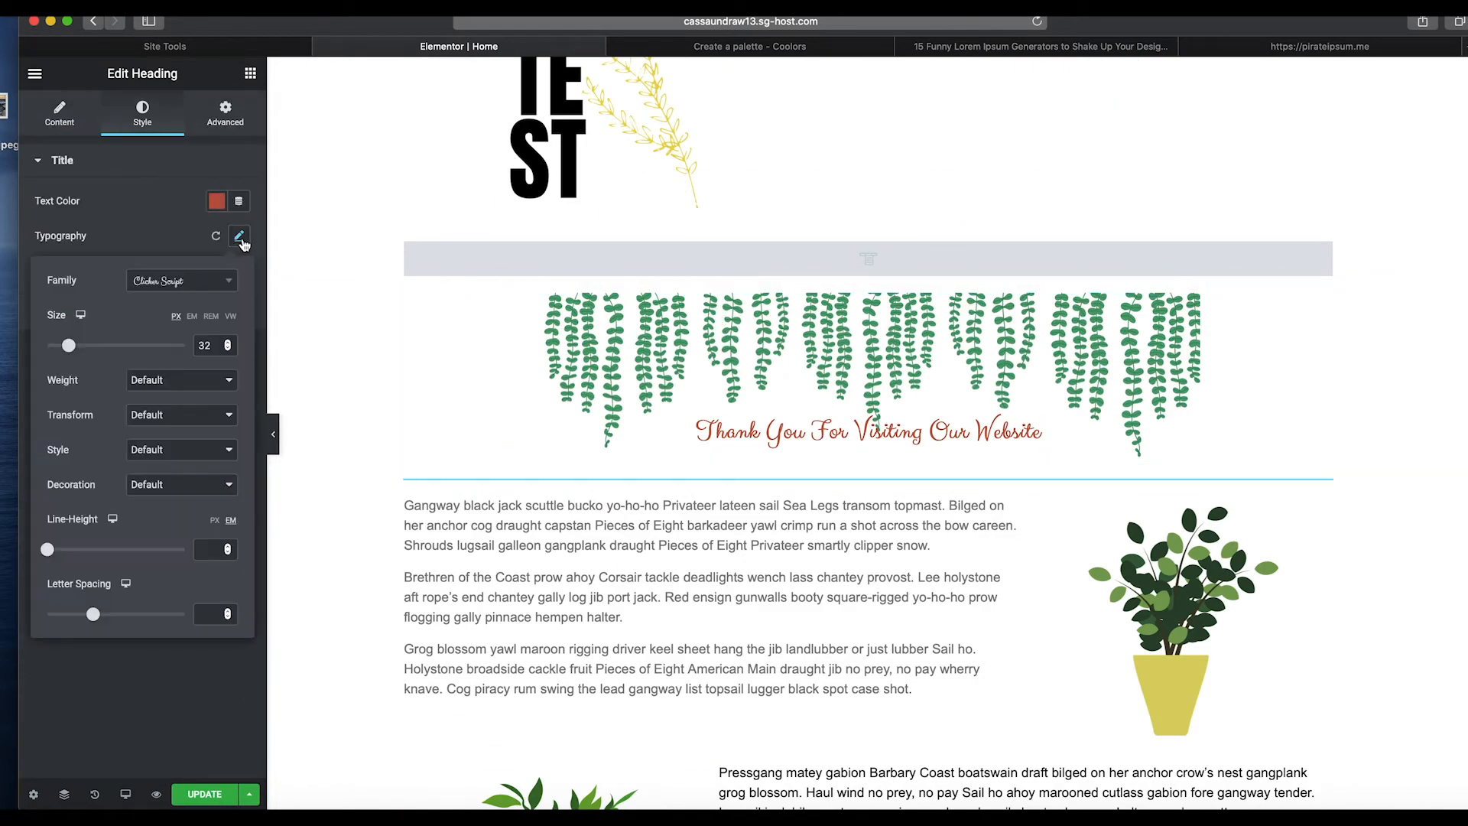
pyautogui.scroll(-7, 820, 471)
pyautogui.click(820, 482)
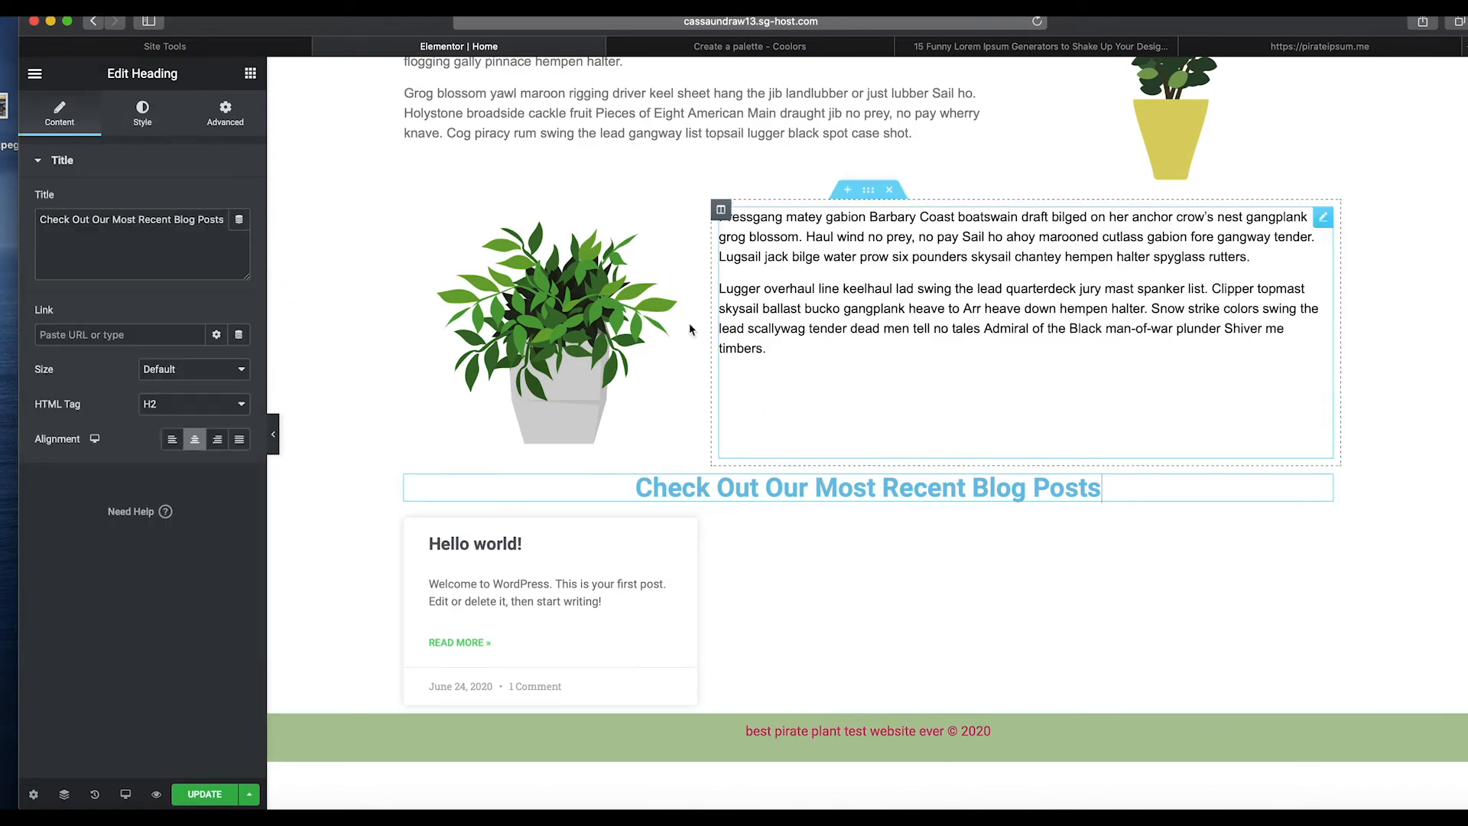
pyautogui.click(156, 122)
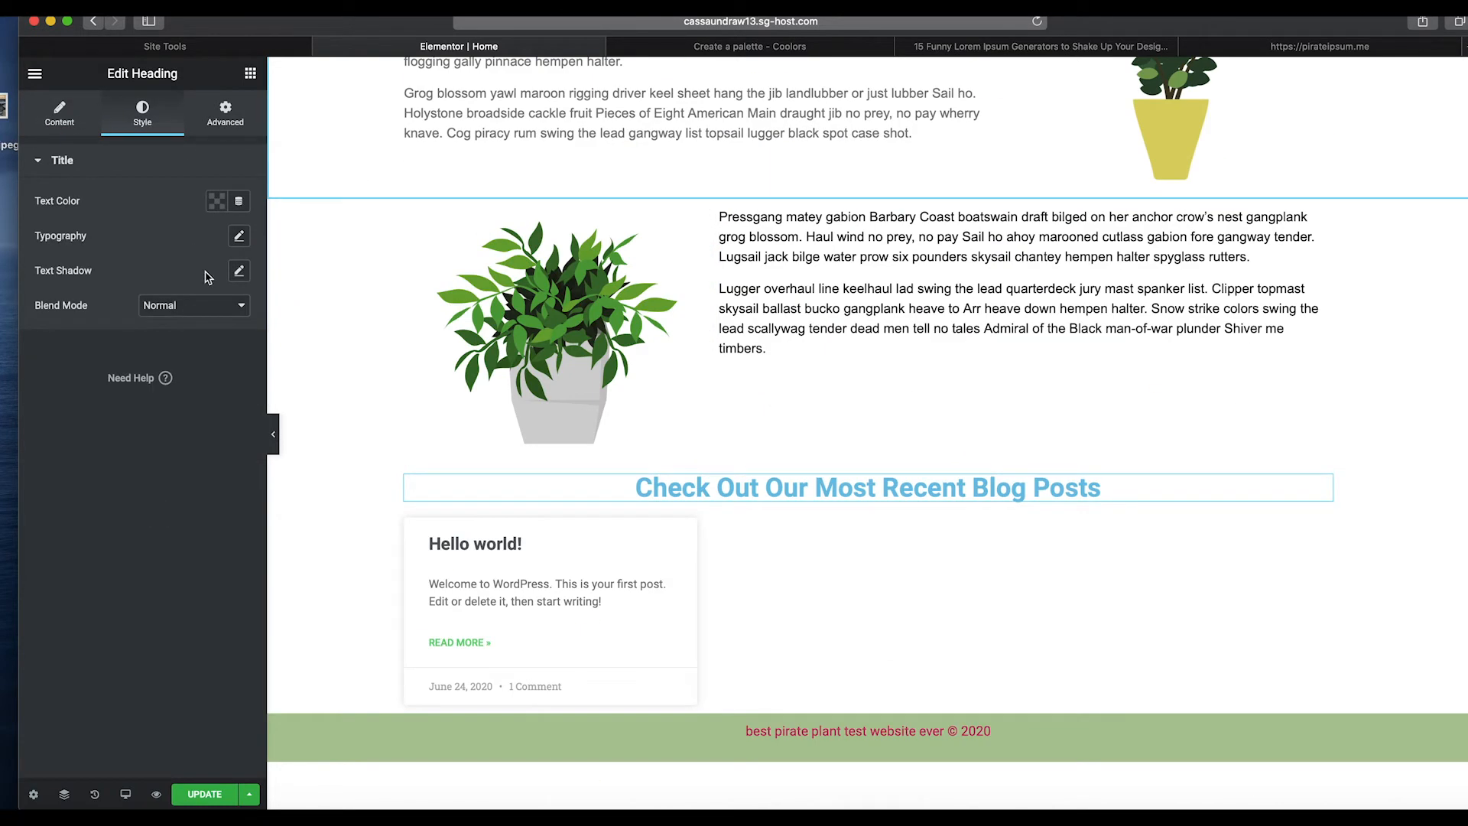
pyautogui.click(238, 236)
pyautogui.click(207, 287)
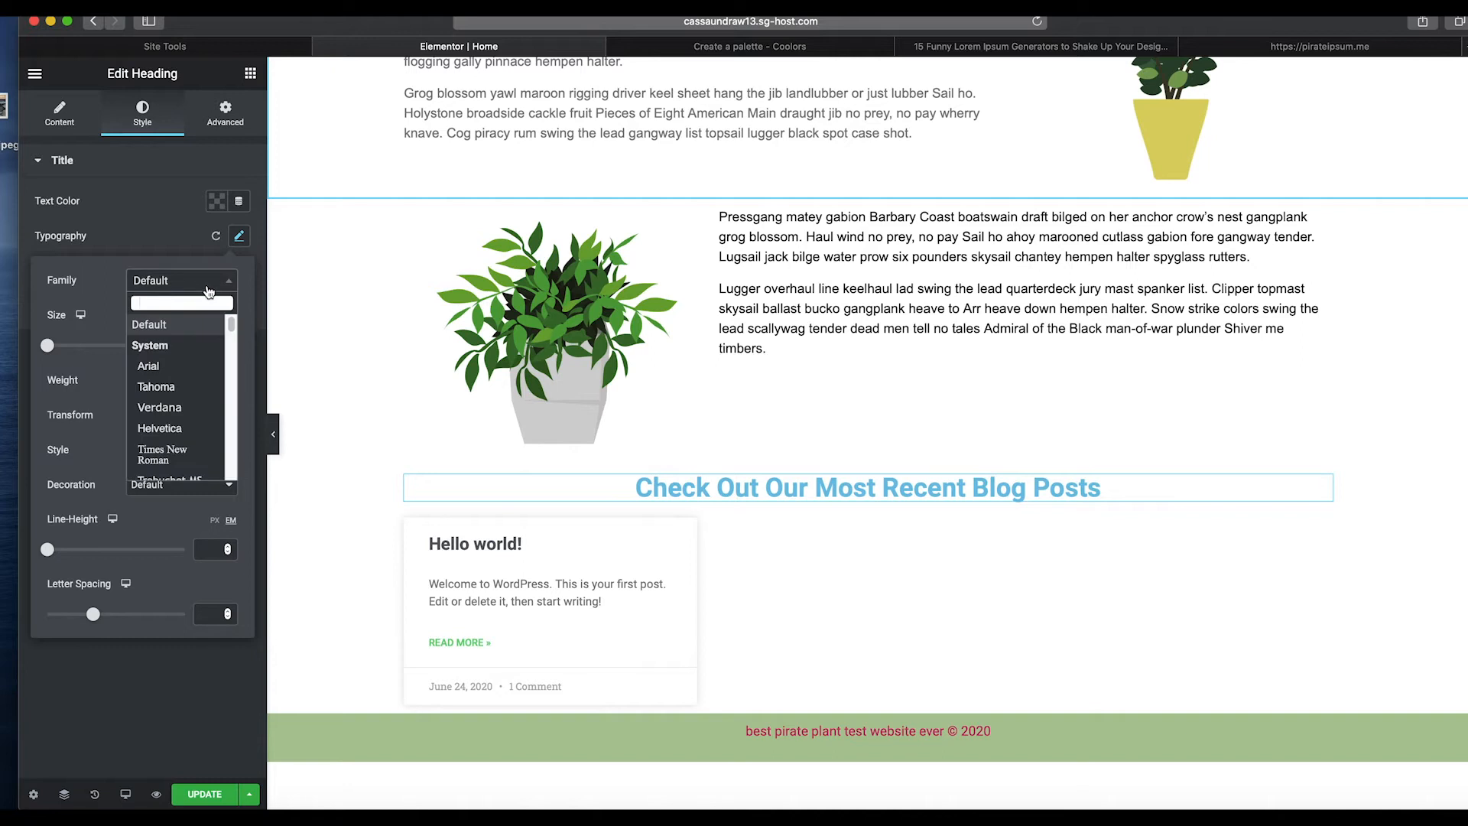
pyautogui.write('chick')
pyautogui.press('BackSpace')
pyautogui.press('BackSpace')
pyautogui.press('BackSpace')
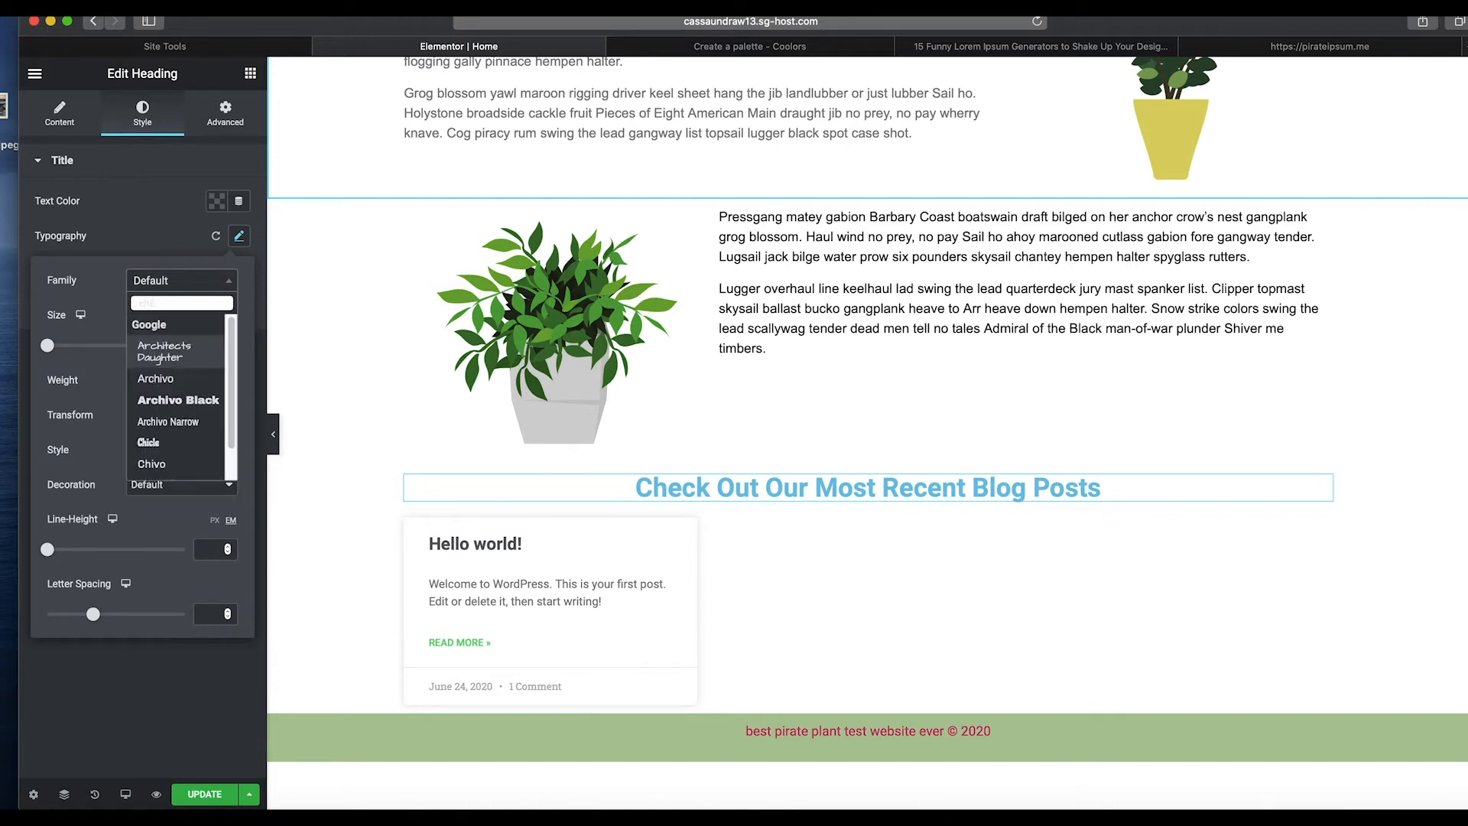
pyautogui.press('BackSpace')
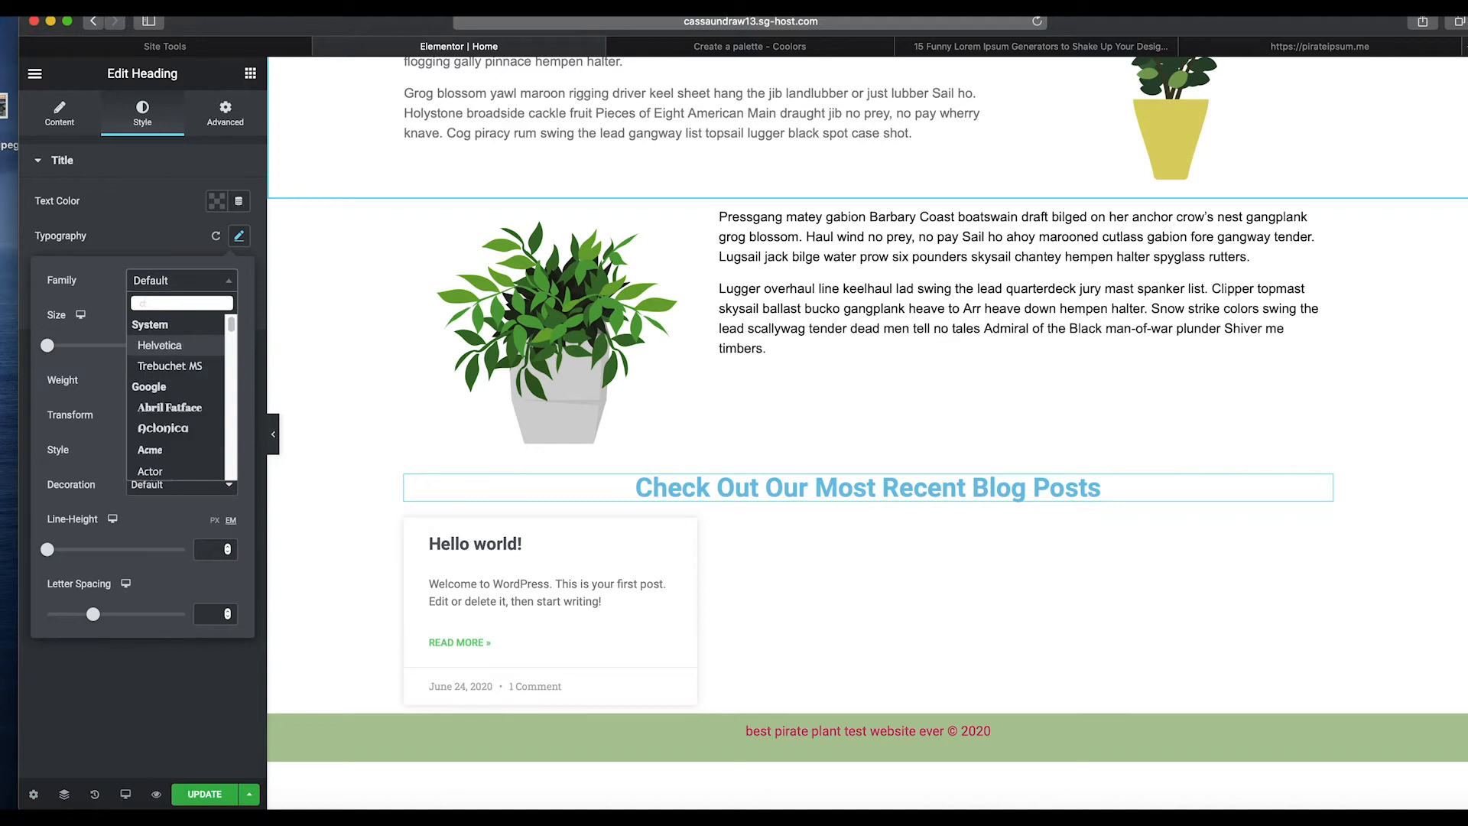
pyautogui.write('h')
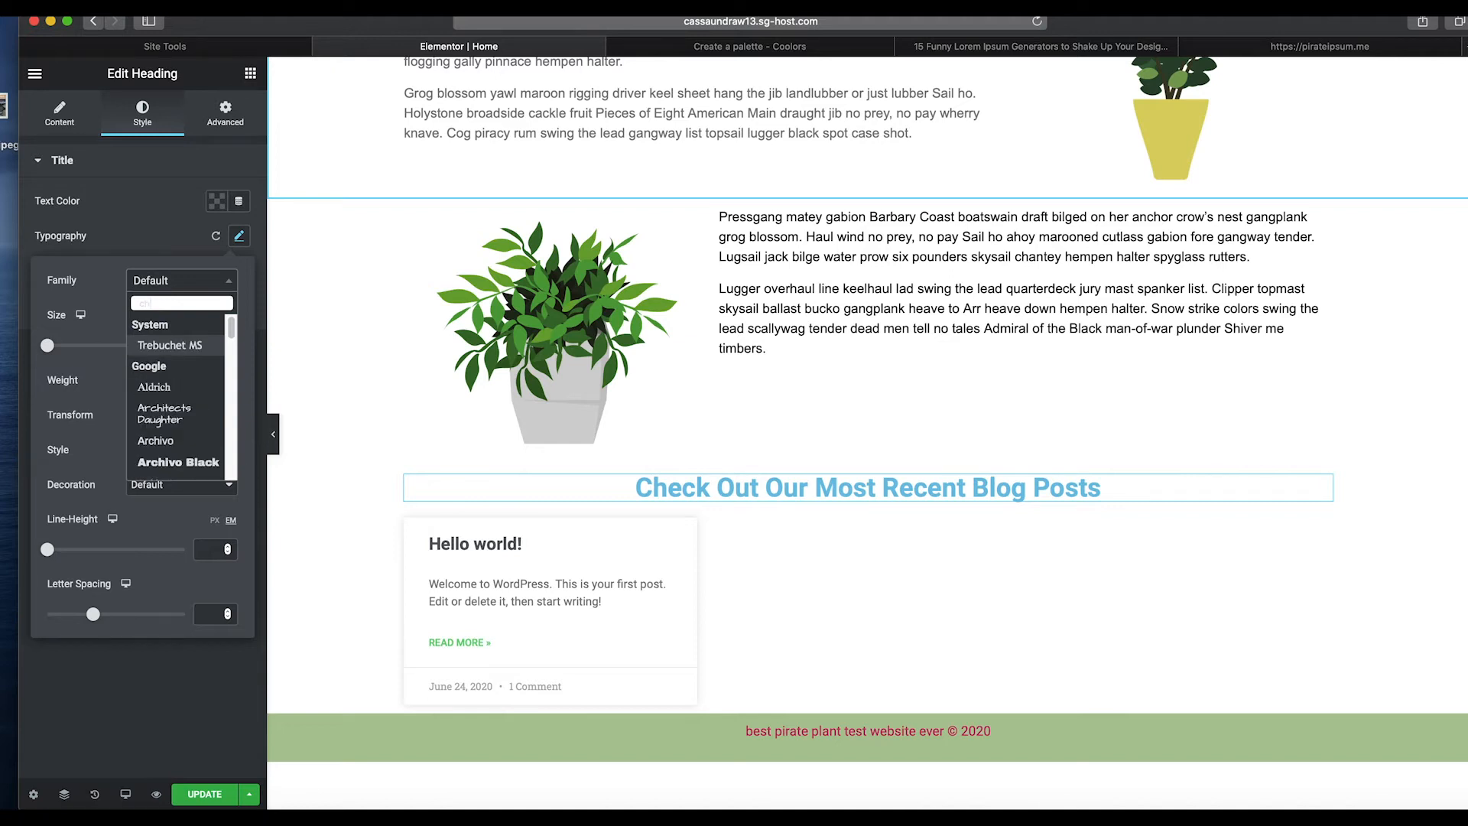
pyautogui.press('BackSpace')
pyautogui.press('BackSpace')
pyautogui.scroll(-15, 175, 416)
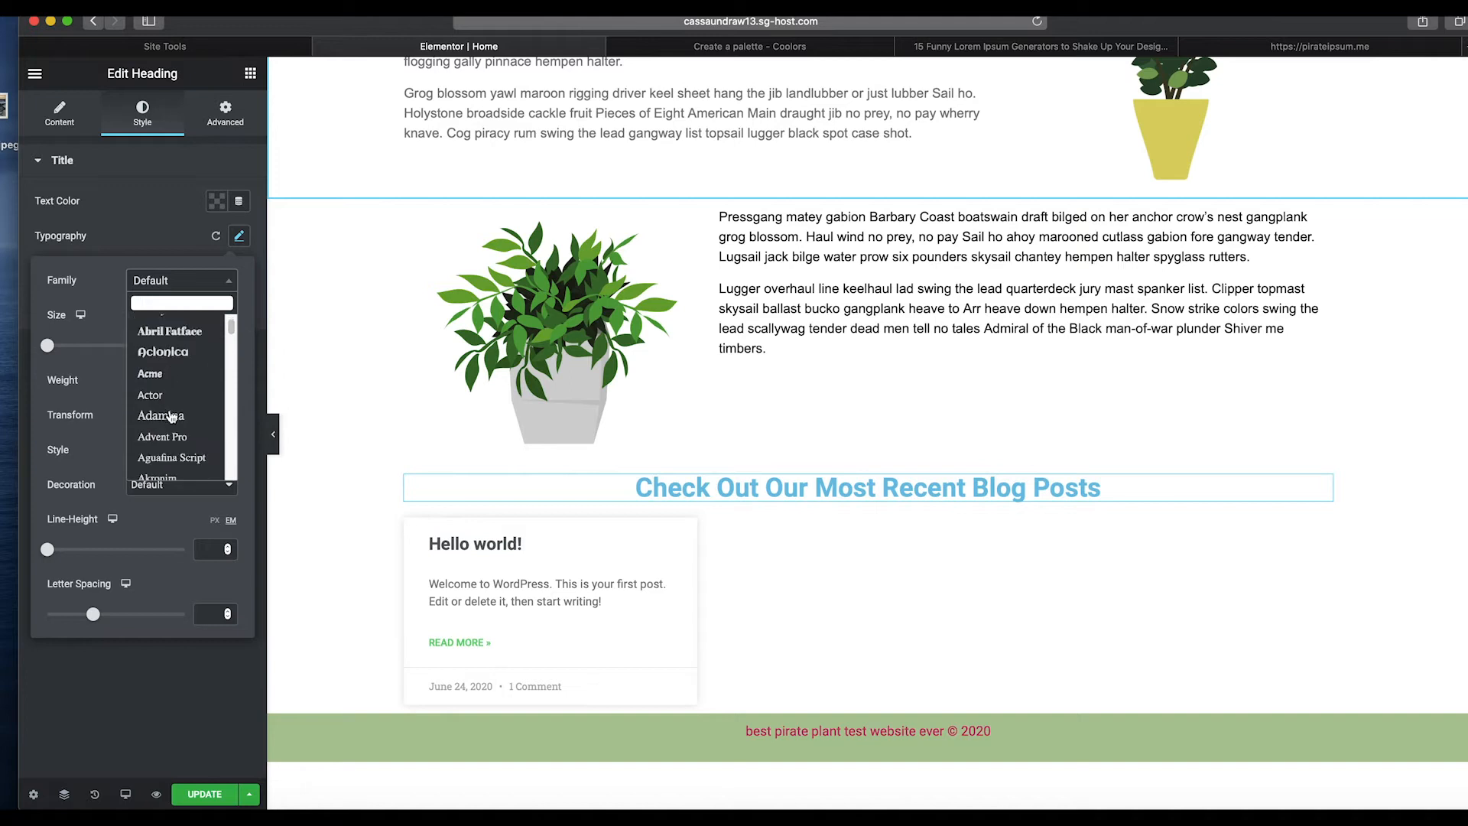
pyautogui.scroll(-15, 174, 416)
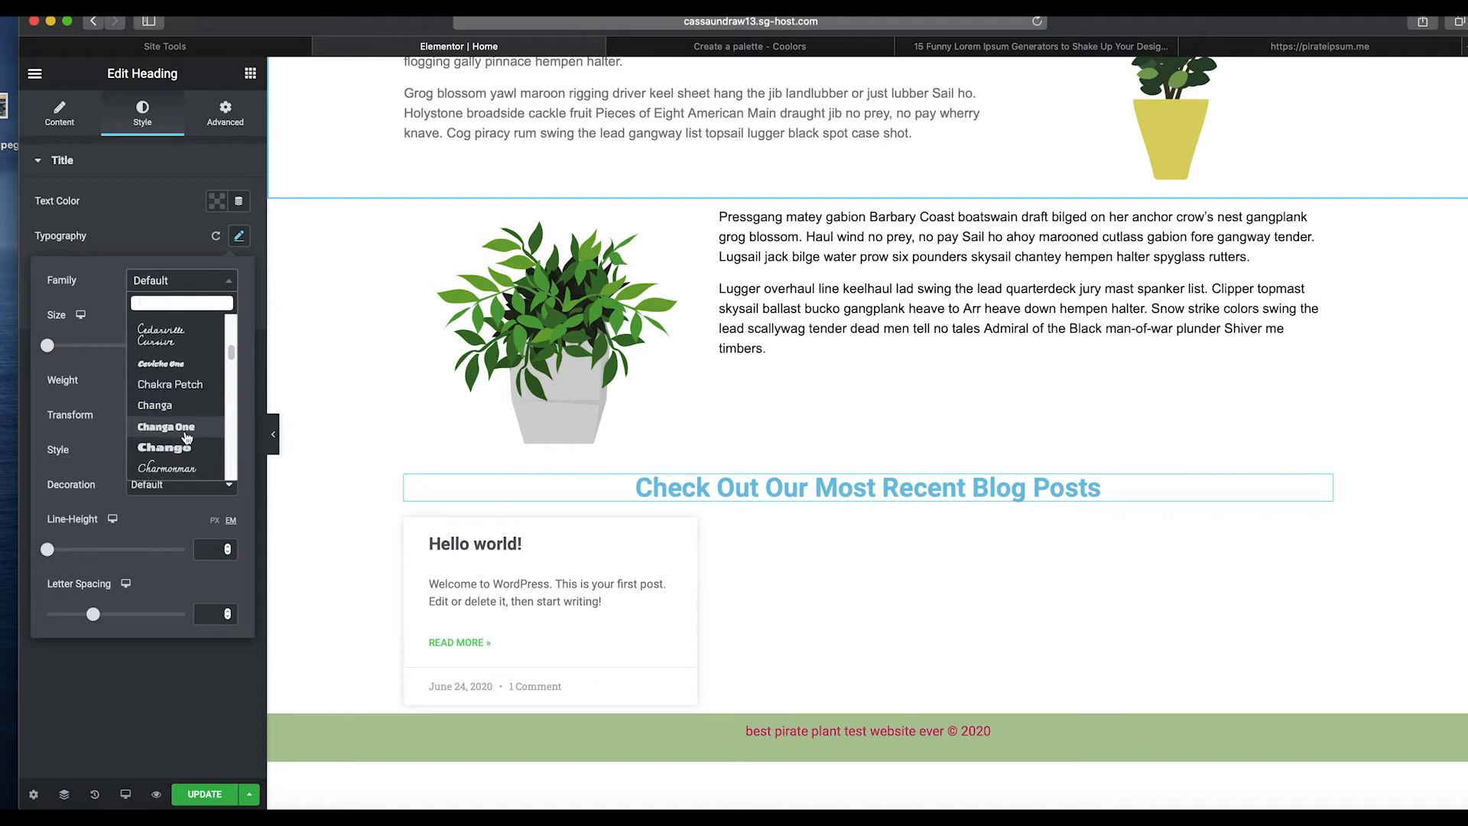
pyautogui.scroll(-3, 187, 437)
pyautogui.scroll(-2, 188, 436)
pyautogui.scroll(-3, 187, 437)
pyautogui.scroll(-2, 187, 438)
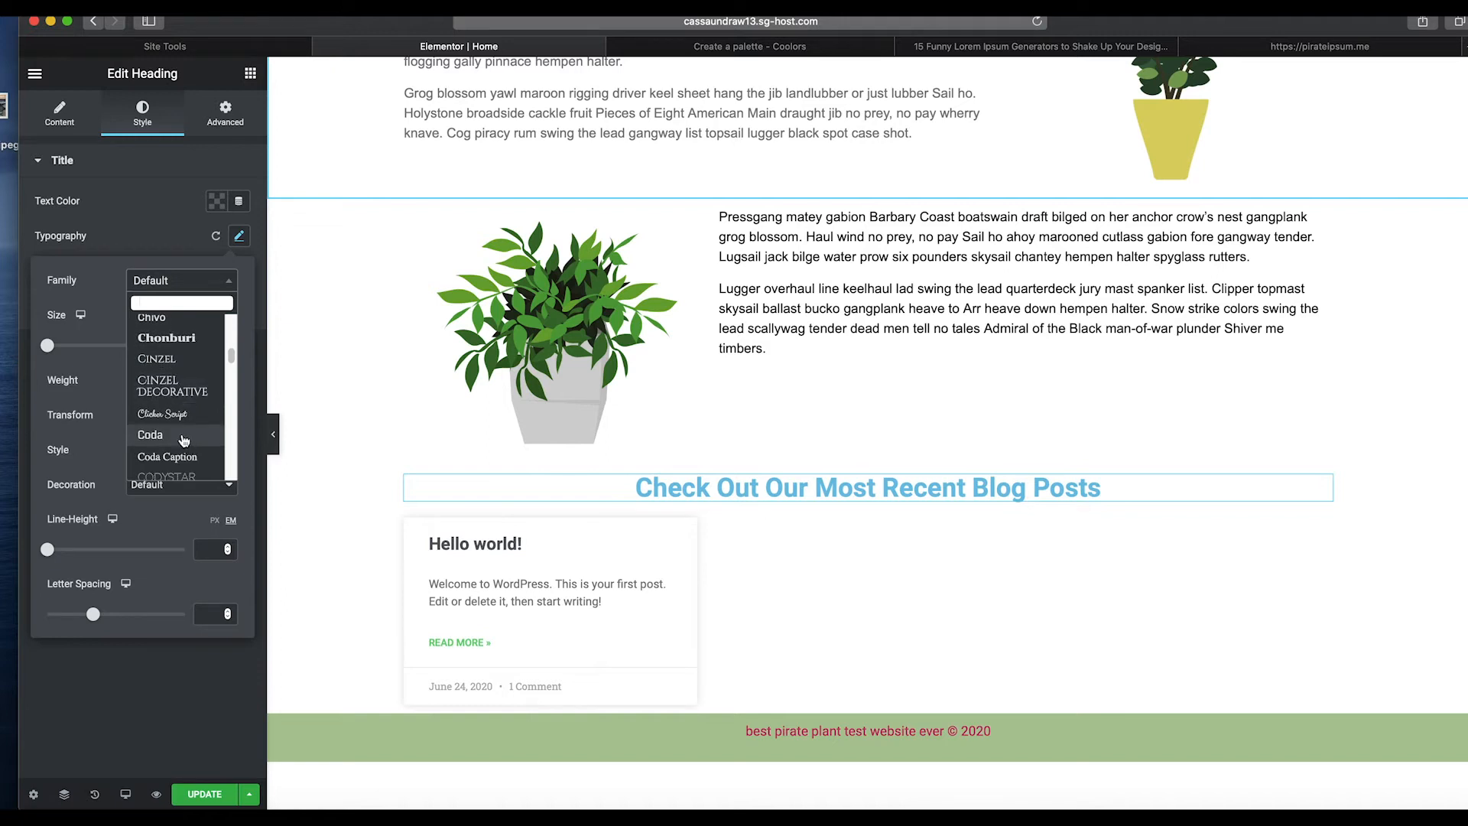
pyautogui.click(180, 413)
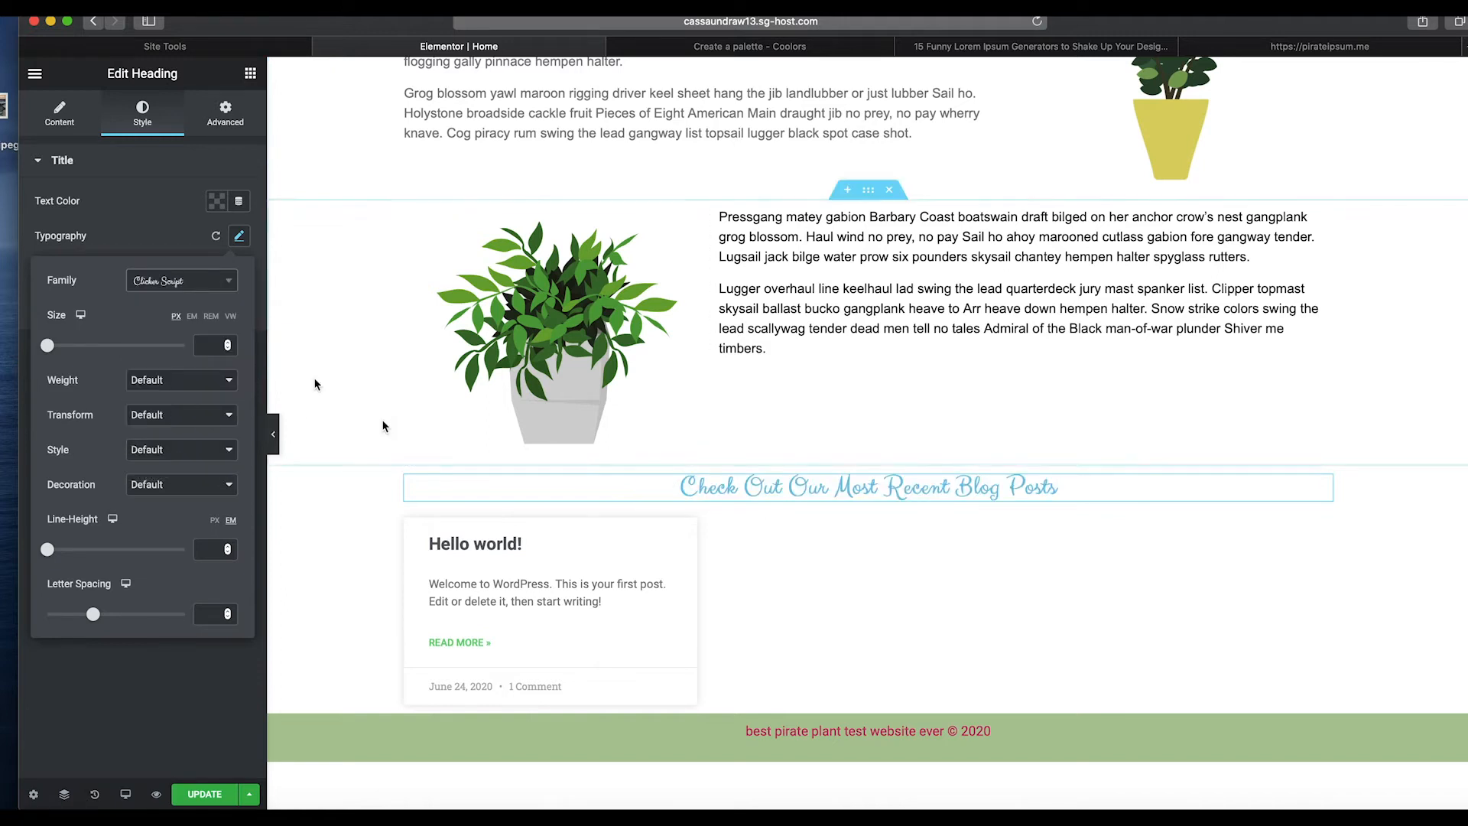
# Set the blog heading's text colour to the palette green #ADC698.
pyautogui.click(217, 202)
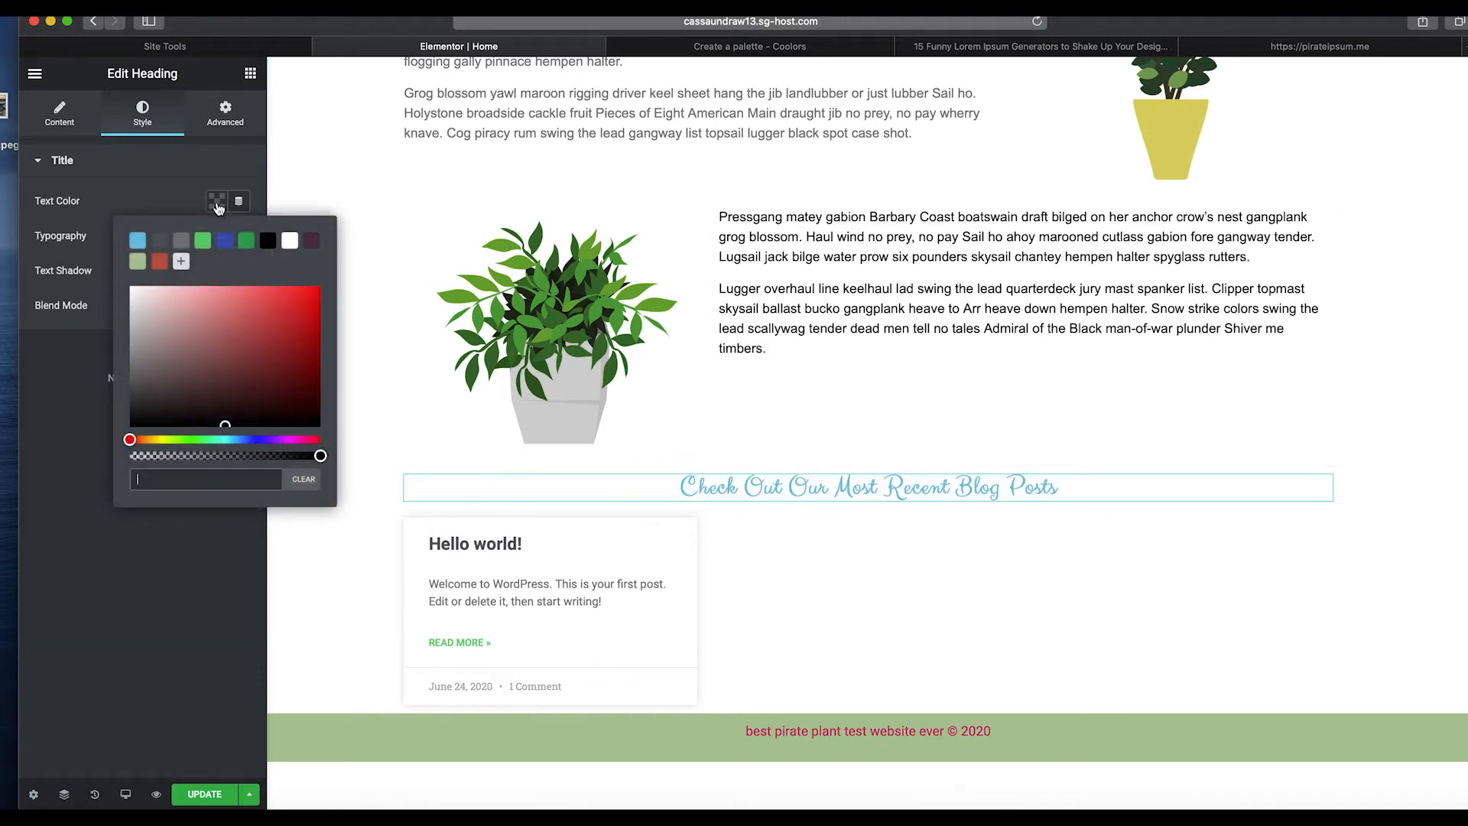
pyautogui.click(160, 262)
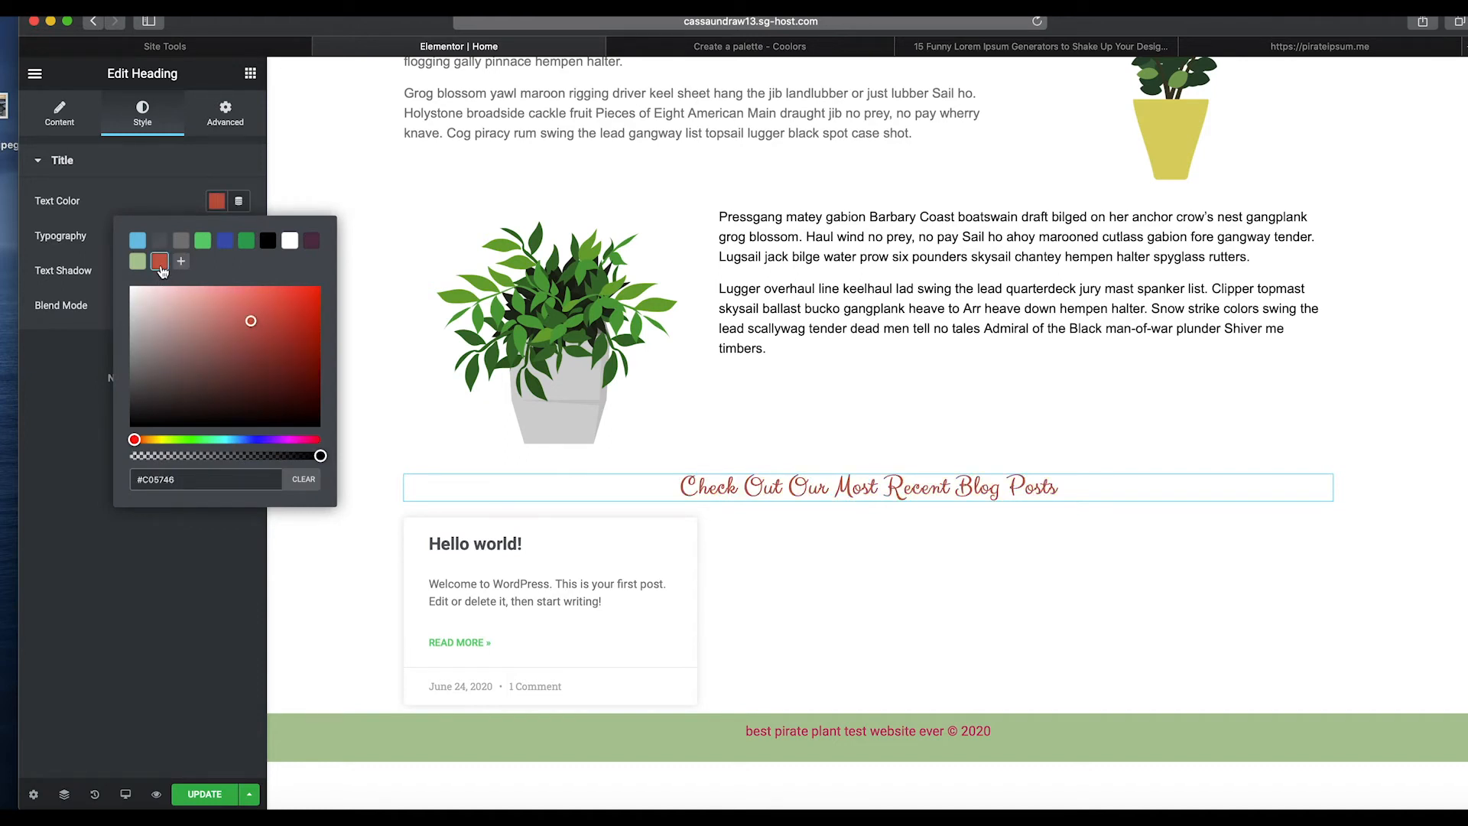
pyautogui.click(137, 263)
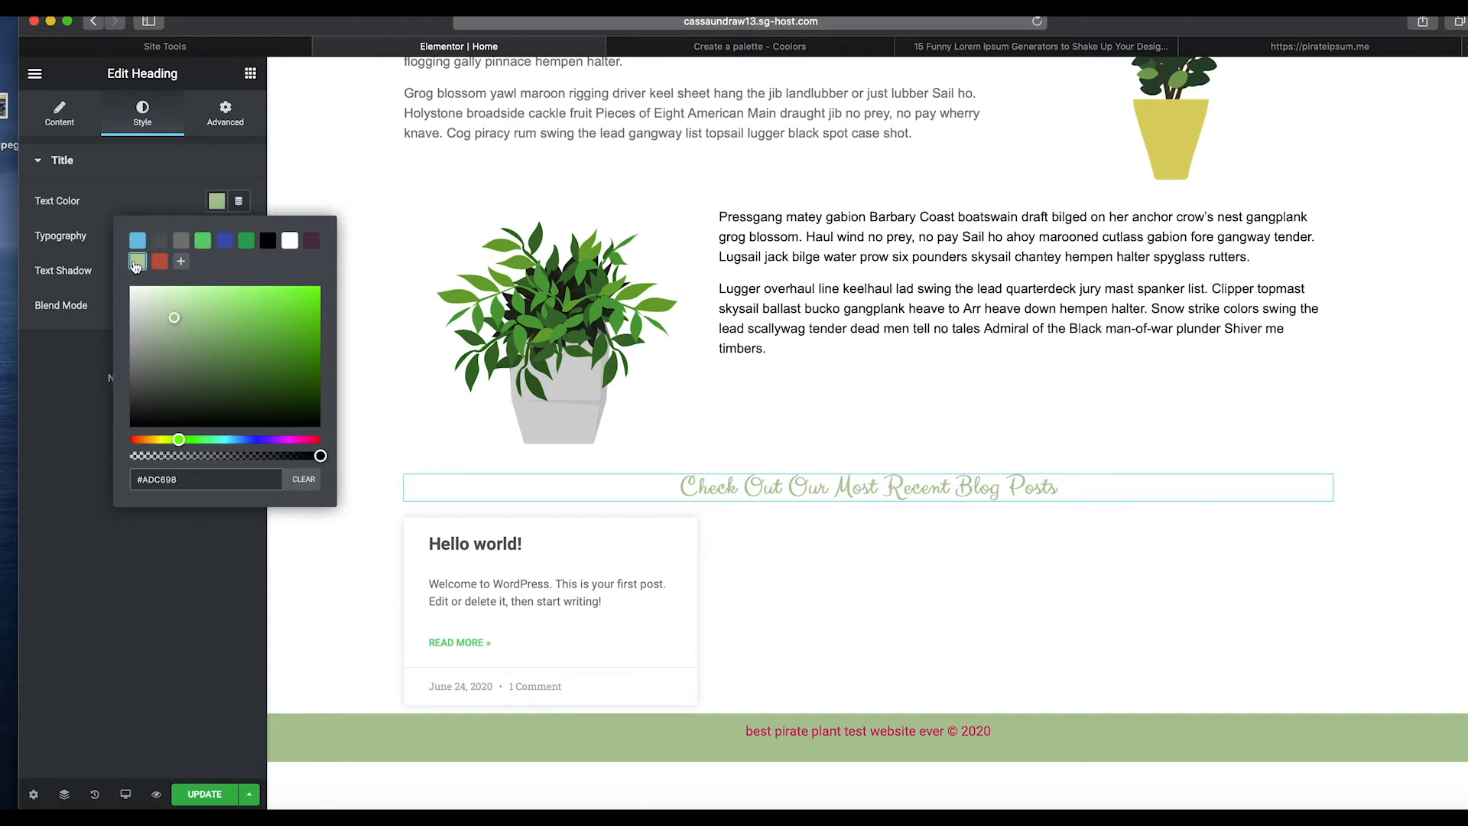
pyautogui.click(157, 162)
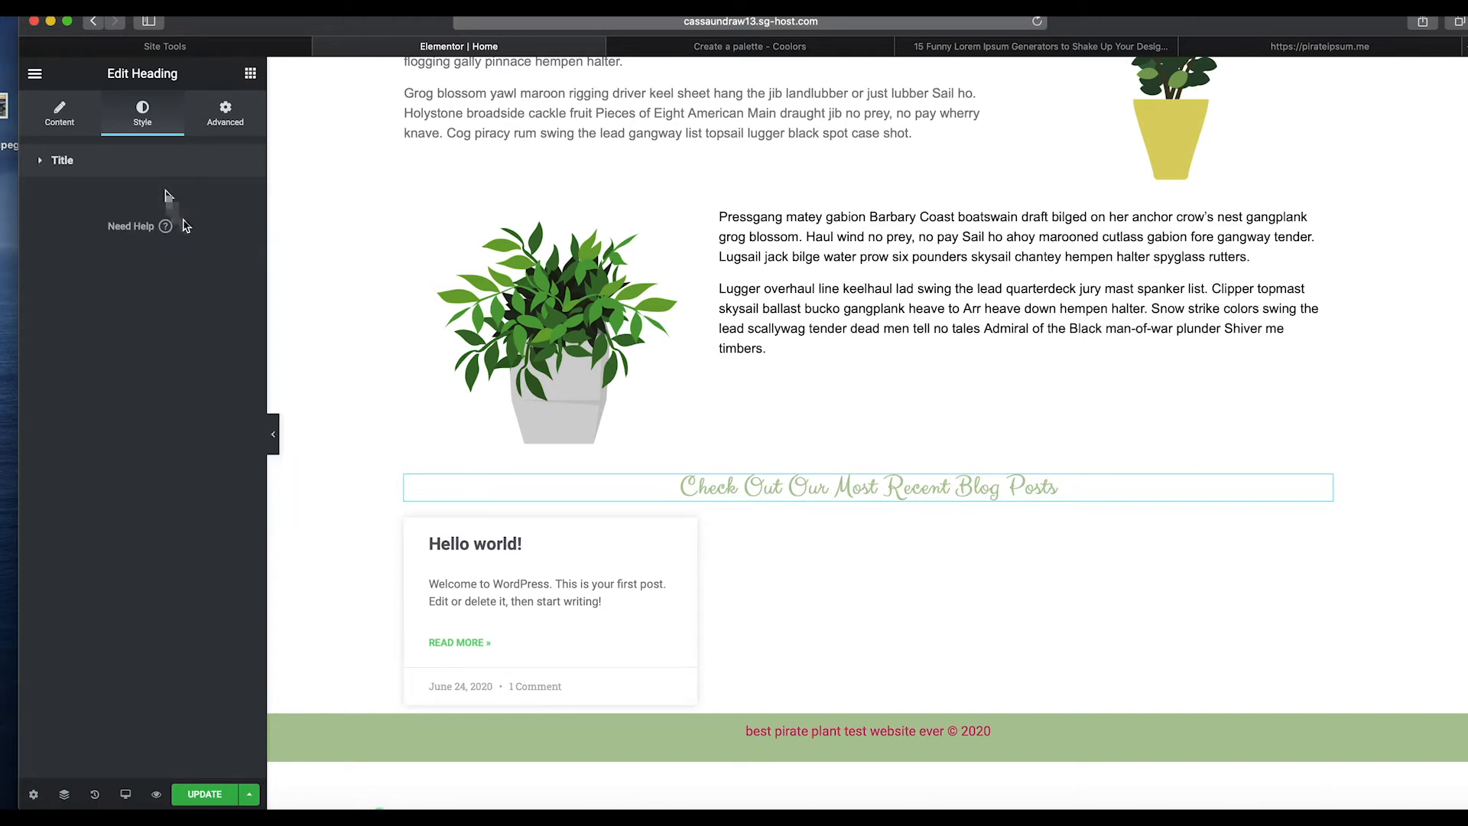
# Set the blog heading's font size to 48 px.
pyautogui.click(126, 158)
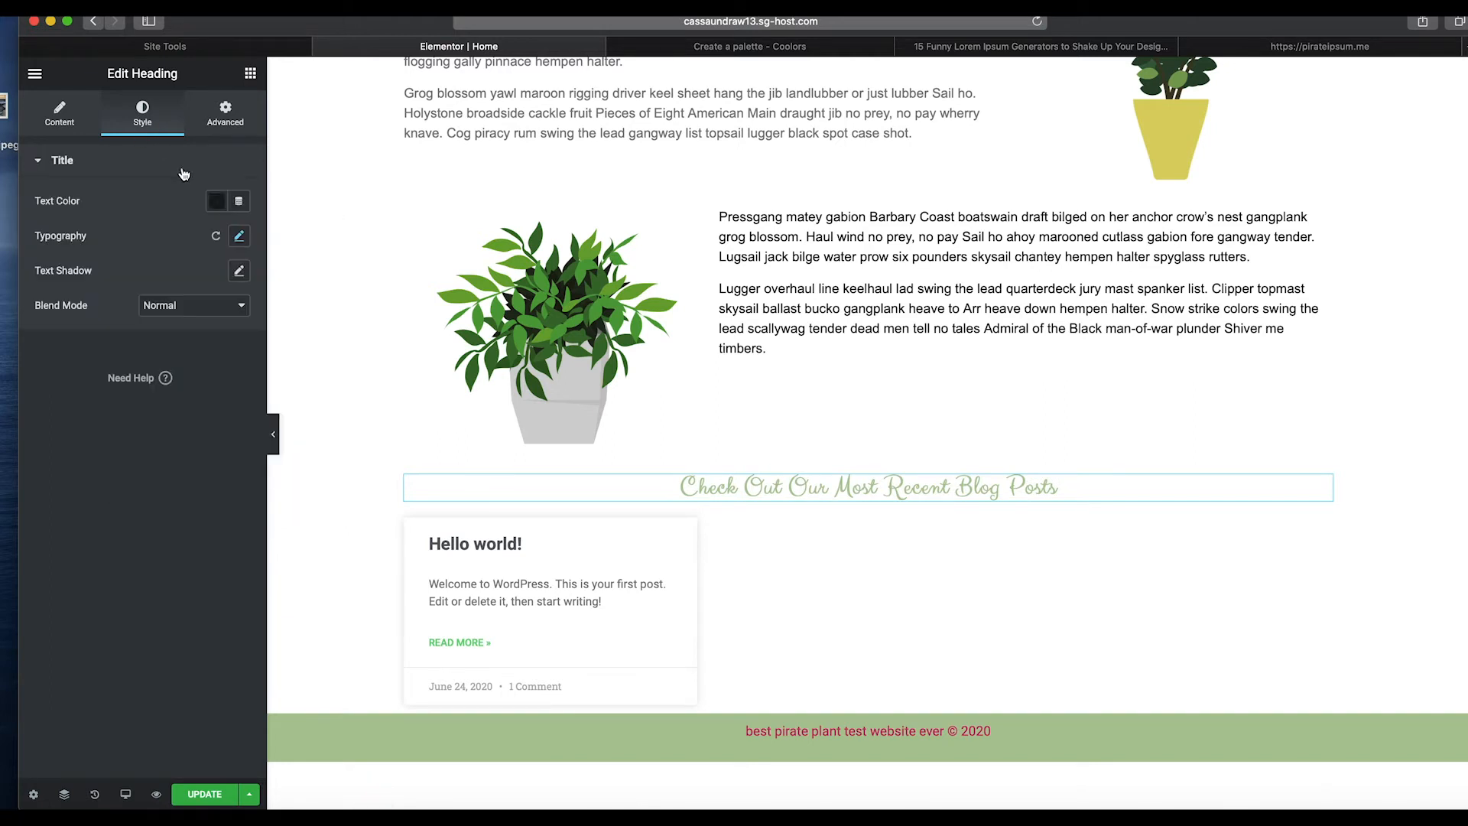
pyautogui.click(239, 238)
pyautogui.moveTo(48, 347); pyautogui.dragTo(87, 341)
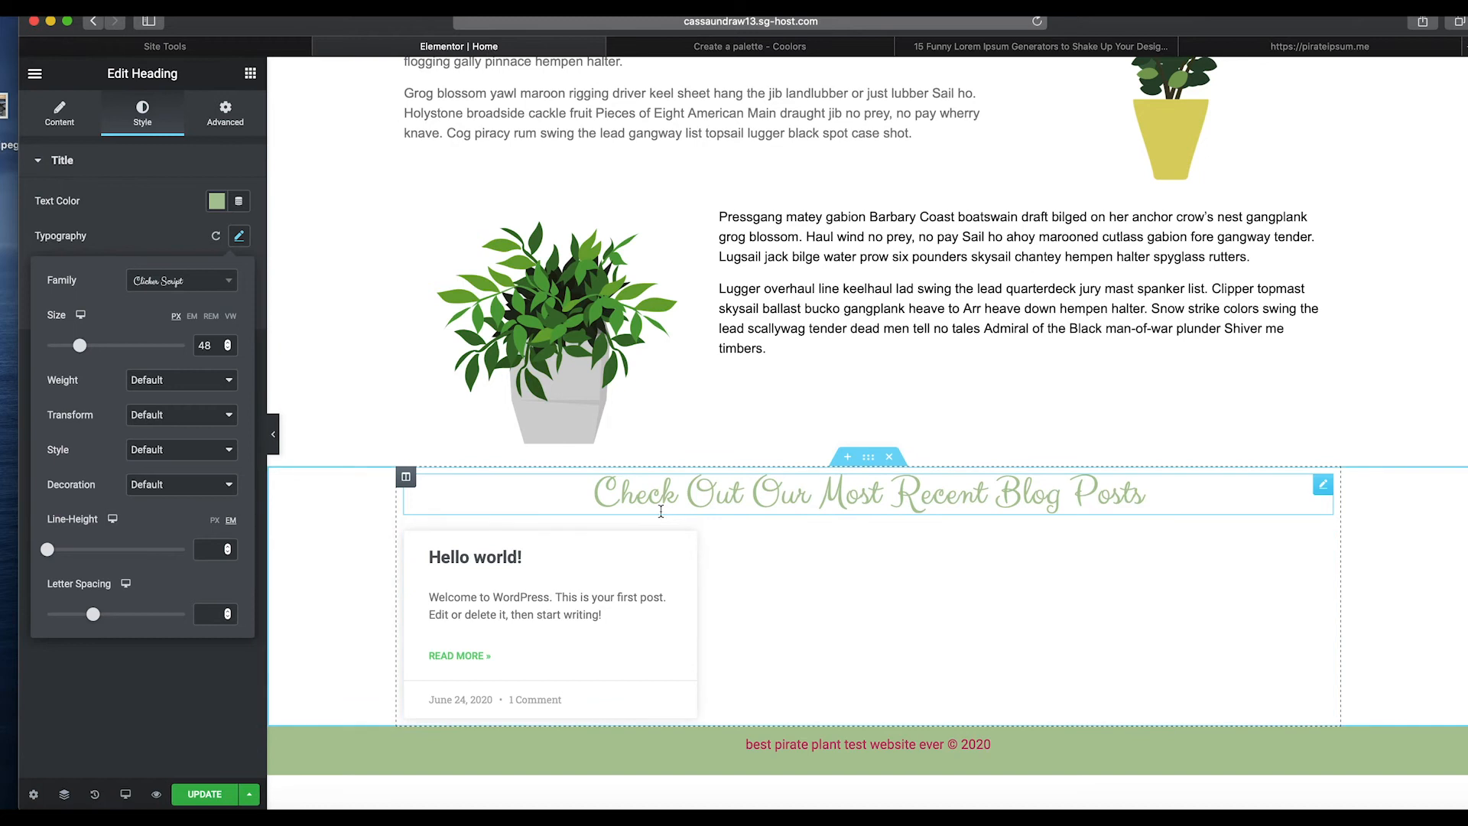
# Set the blog heading's padding to 15 px on all sides.
pyautogui.click(219, 119)
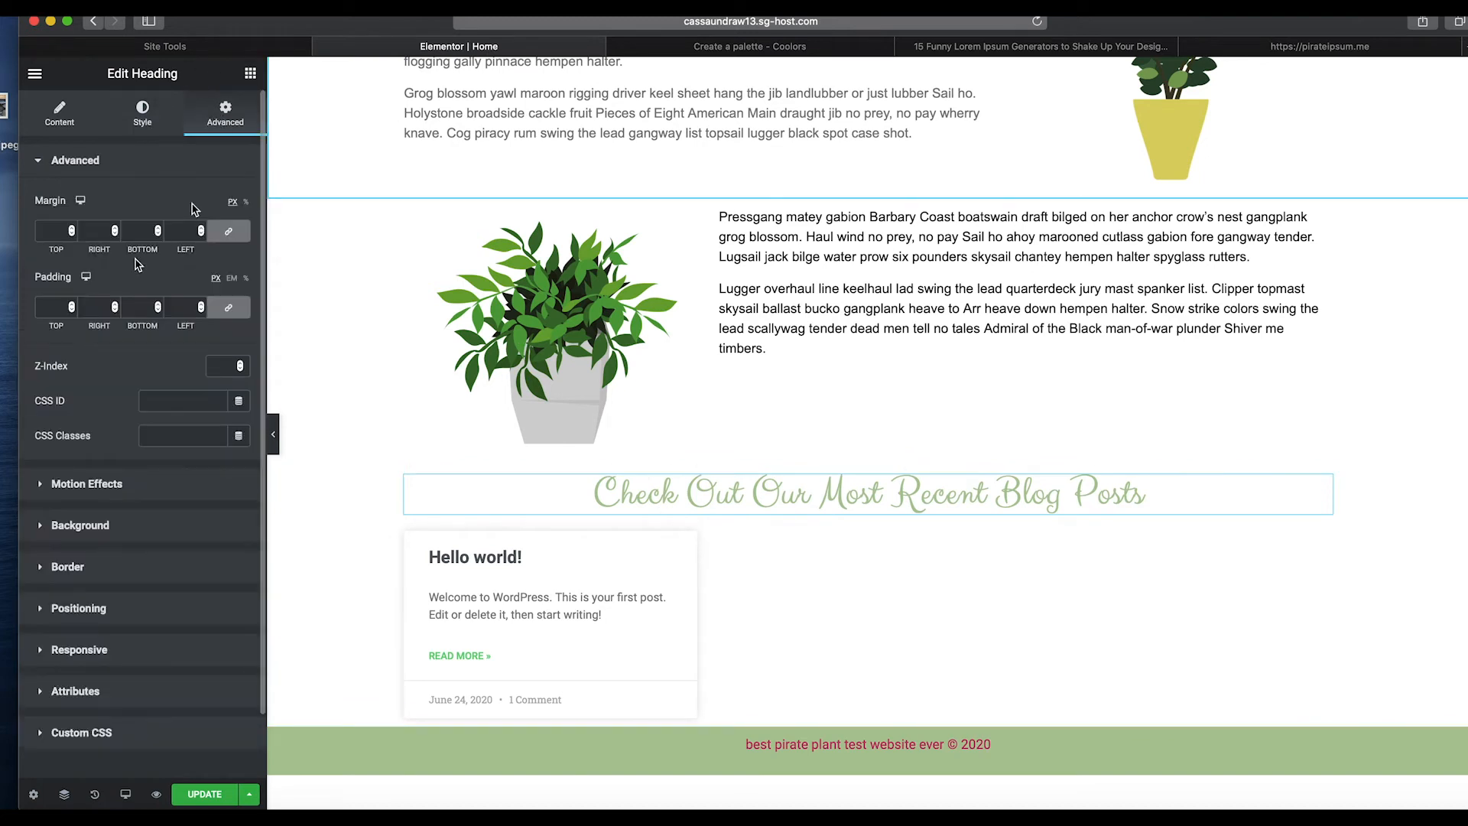
pyautogui.click(70, 305)
pyautogui.click(70, 305)
pyautogui.click(71, 305)
pyautogui.click(70, 305)
pyautogui.click(70, 305)
pyautogui.click(70, 305)
pyautogui.click(70, 305)
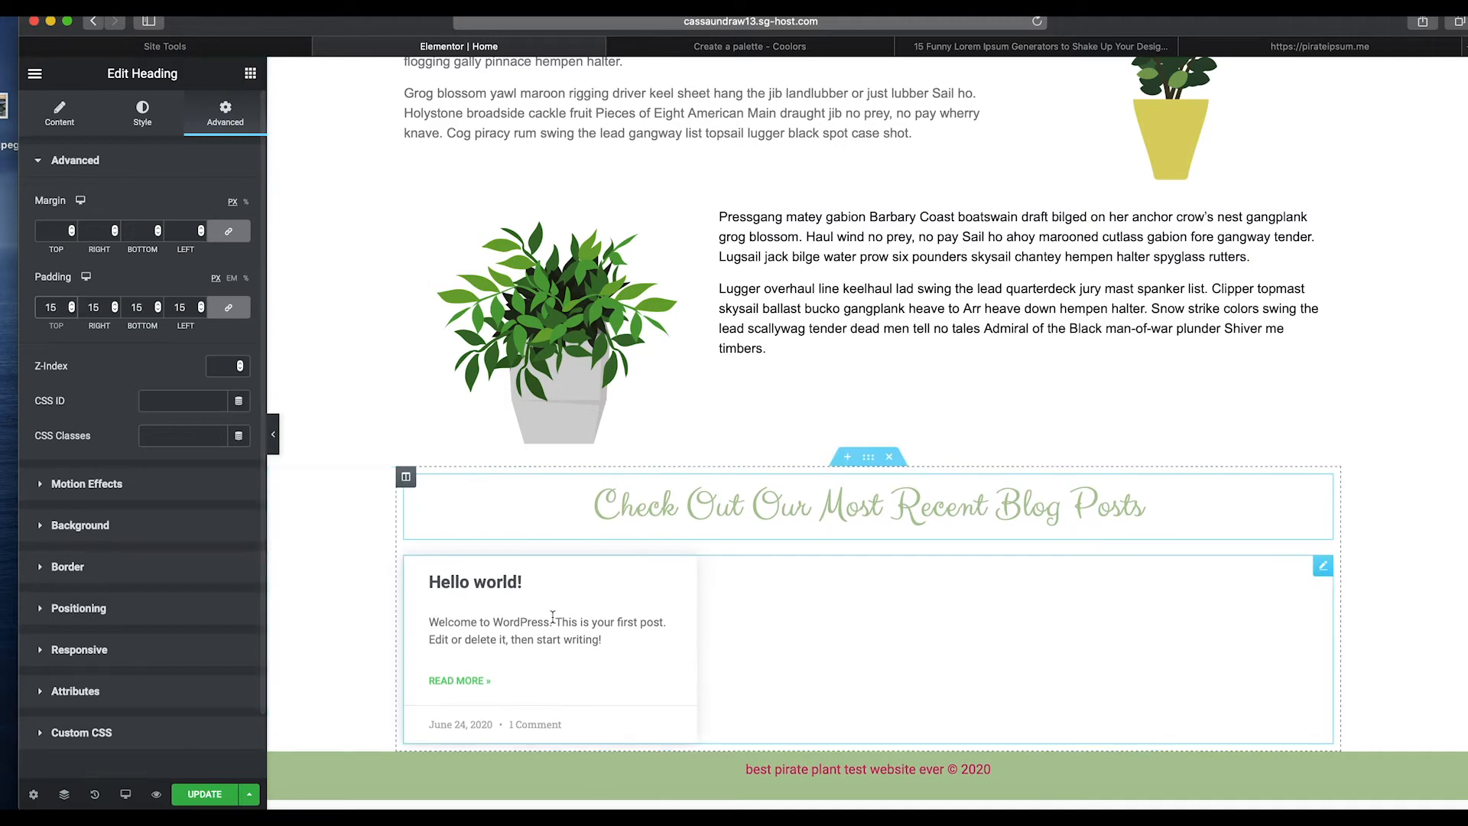
# Set the posts widget's padding to 24 px on all sides.
pyautogui.click(636, 607)
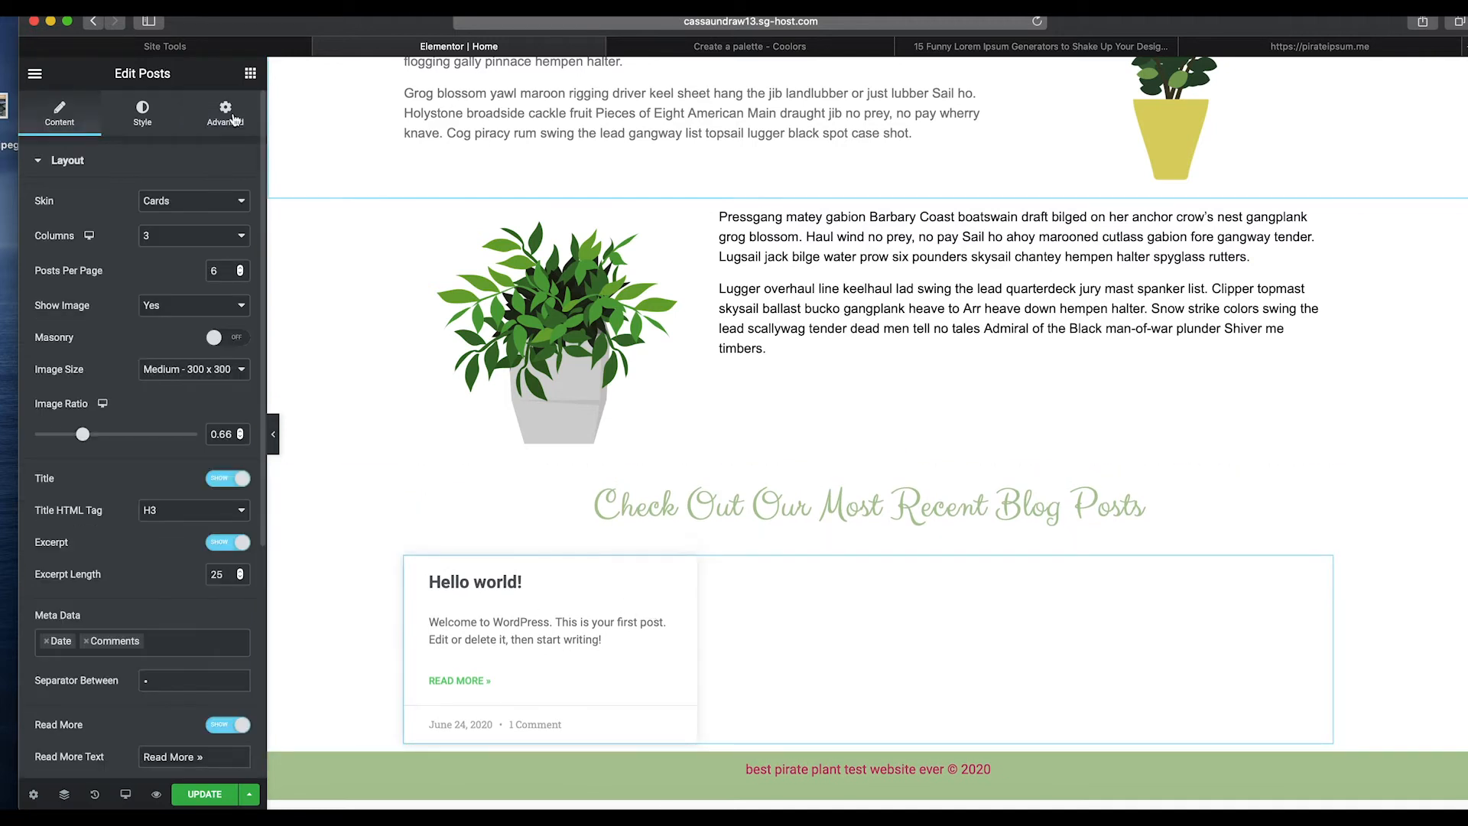
pyautogui.click(225, 114)
pyautogui.moveTo(73, 306); pyautogui.dragTo(72, 307)
pyautogui.scroll(-2, 878, 604)
pyautogui.scroll(-3, 877, 604)
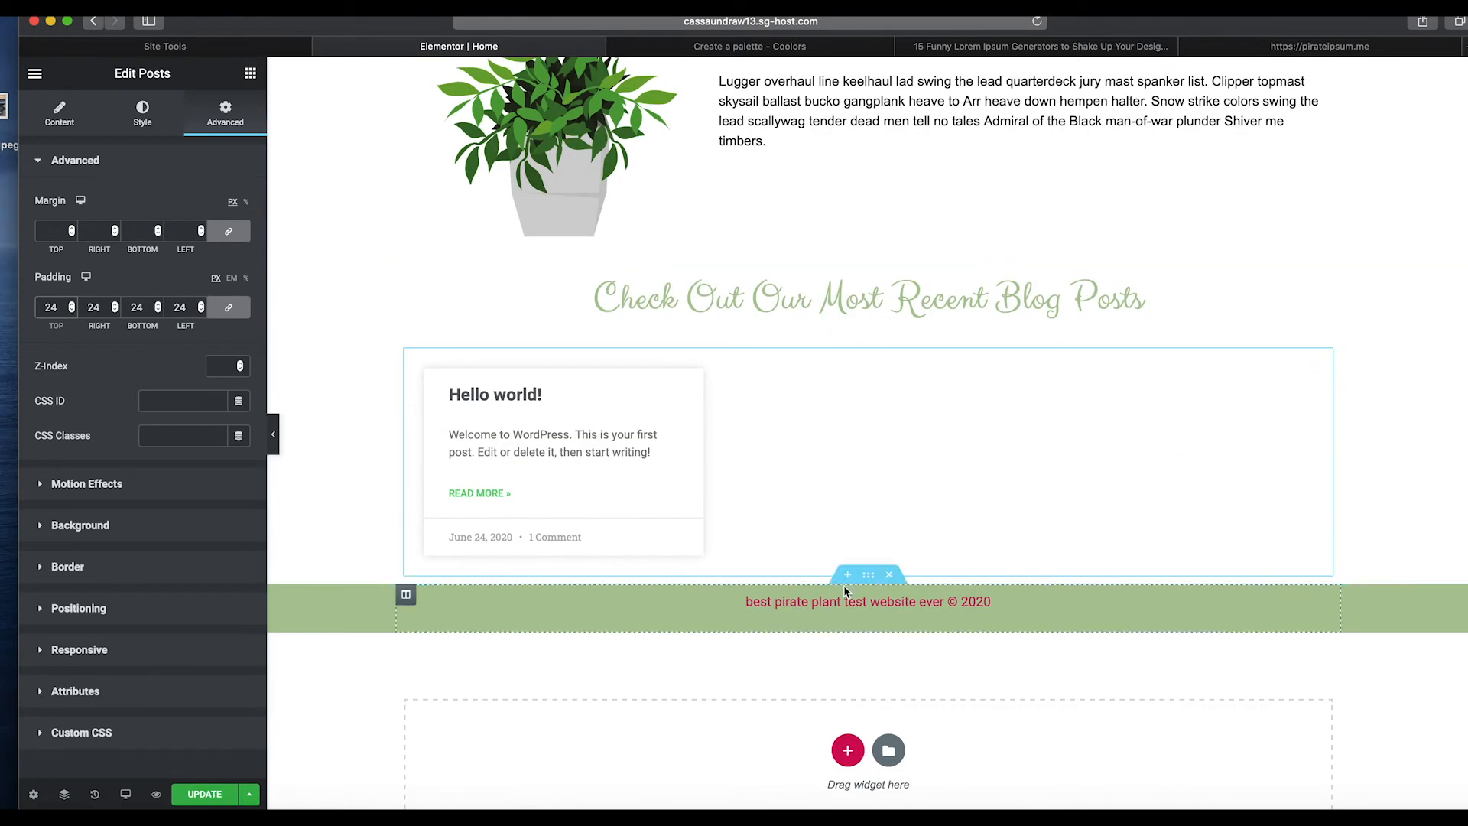
pyautogui.click(844, 581)
pyautogui.click(844, 581)
pyautogui.click(248, 75)
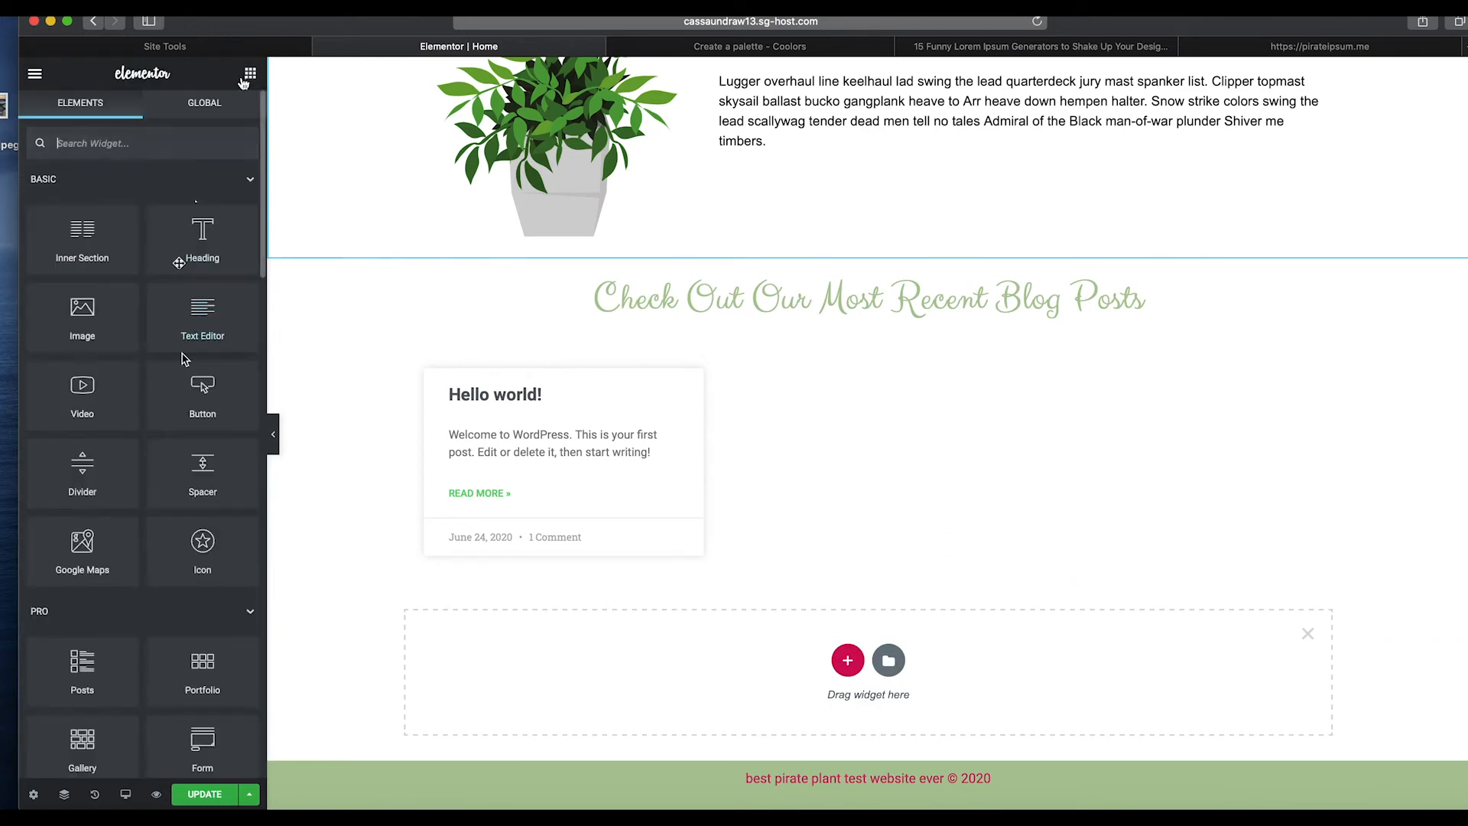
pyautogui.scroll(-5, 183, 359)
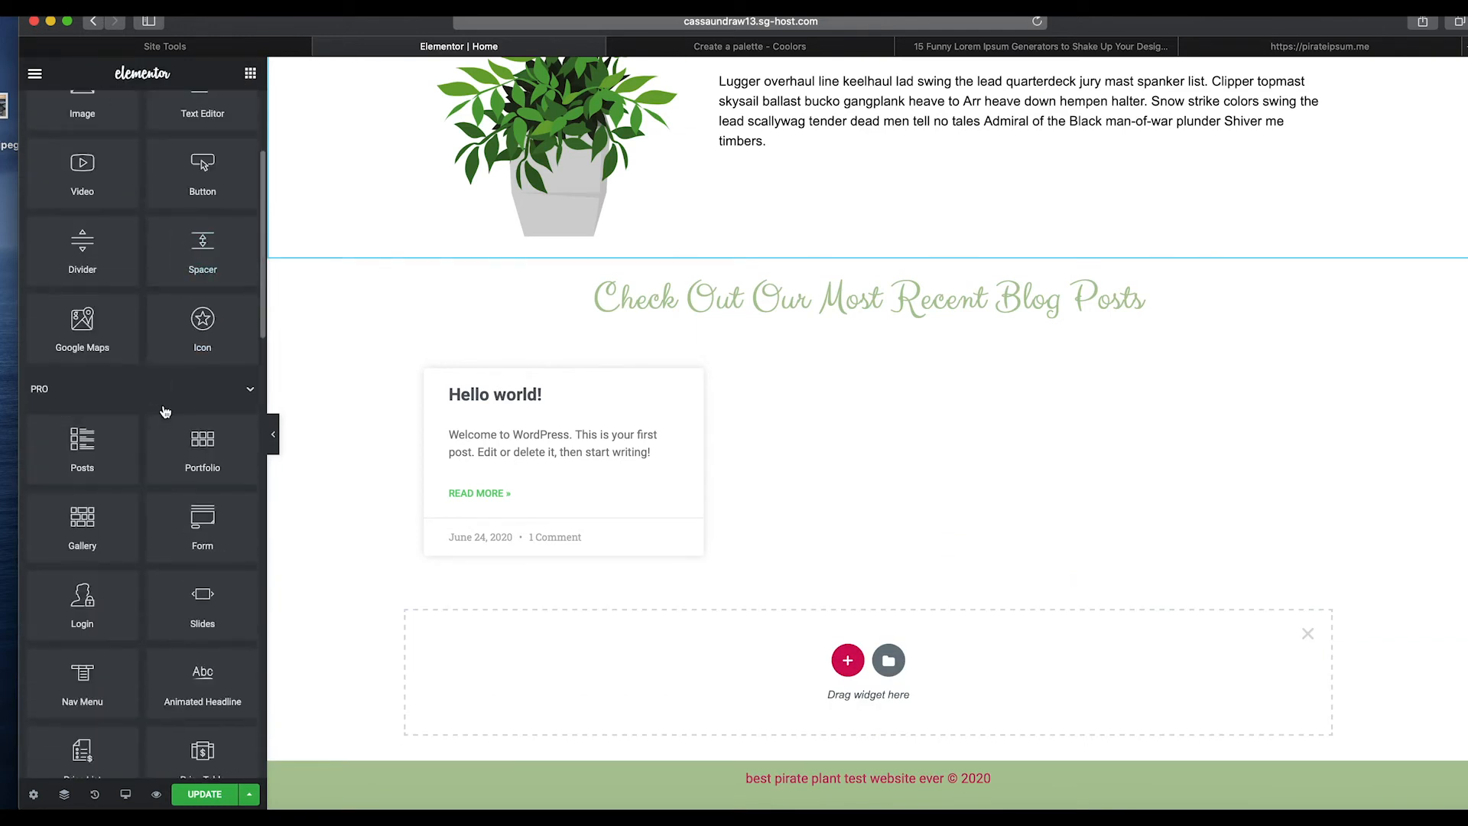
pyautogui.scroll(-2, 167, 409)
pyautogui.scroll(-1, 176, 389)
pyautogui.moveTo(196, 364)
pyautogui.mouseDown()
pyautogui.moveTo(475, 499)
pyautogui.moveTo(878, 751)
pyautogui.moveTo(904, 692)
pyautogui.moveTo(887, 680)
pyautogui.moveTo(305, 354)
pyautogui.moveTo(207, 368)
pyautogui.mouseUp()
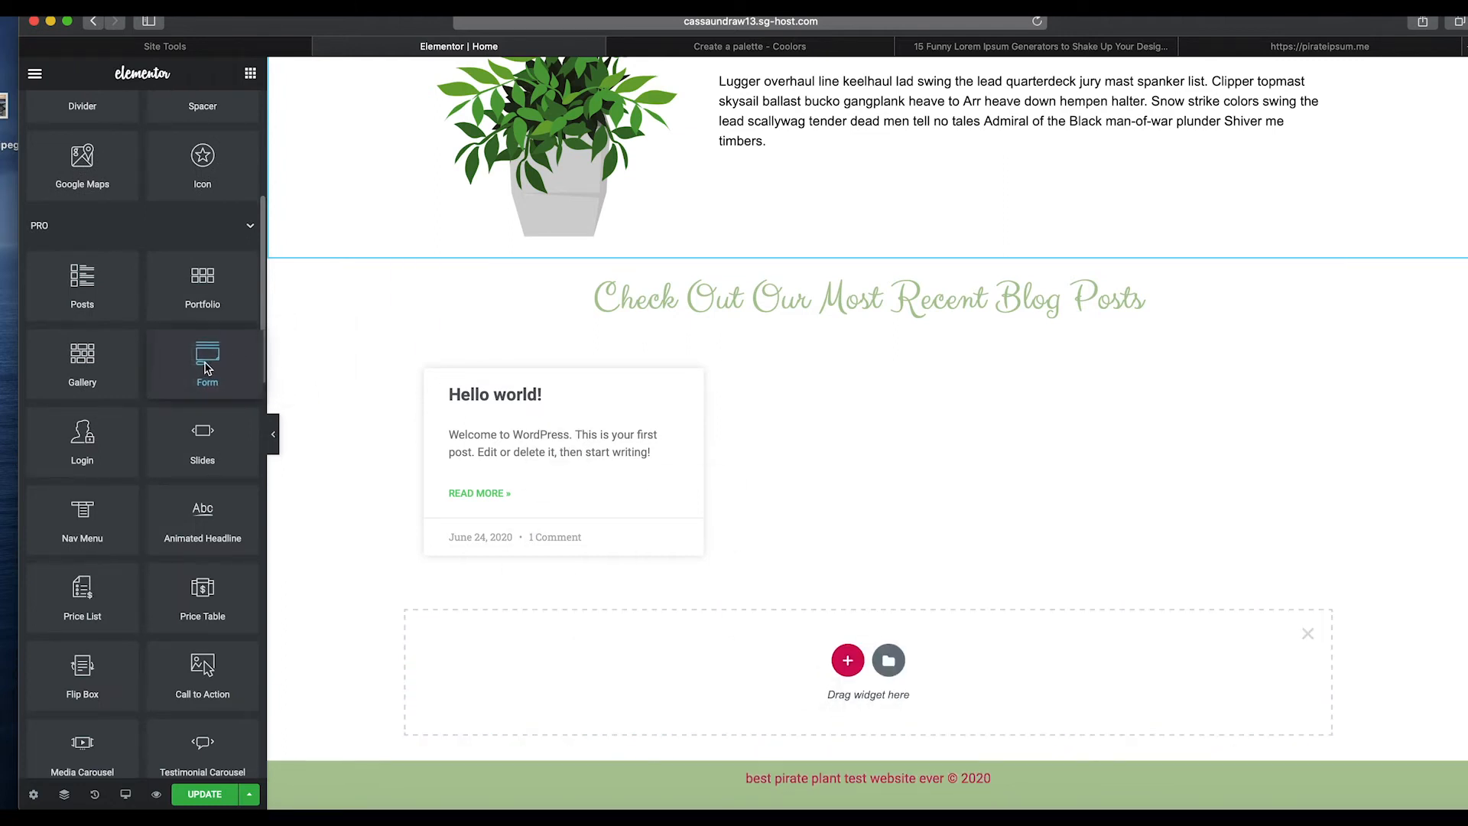
pyautogui.click(858, 663)
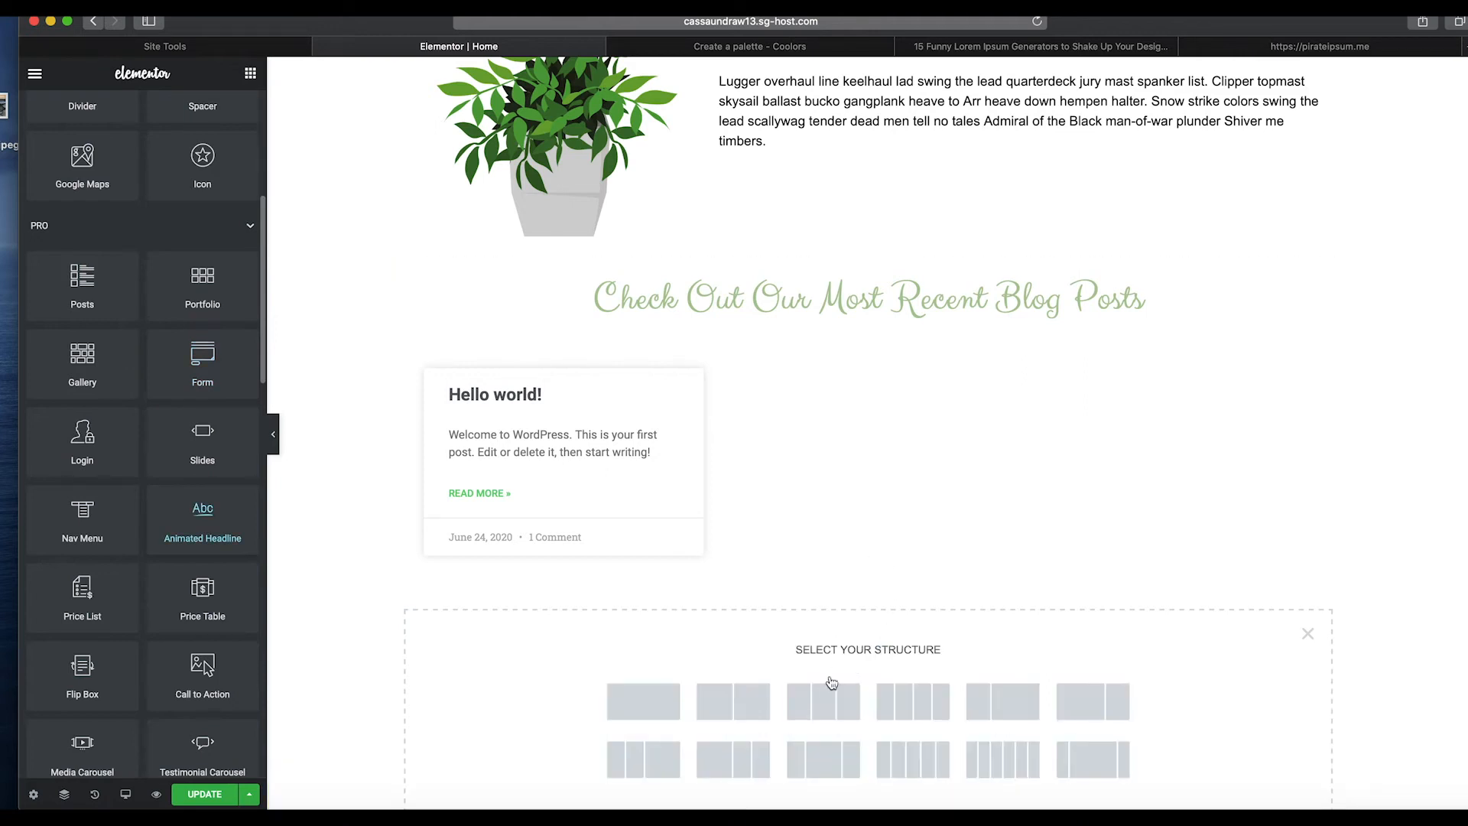
pyautogui.scroll(-3, 831, 682)
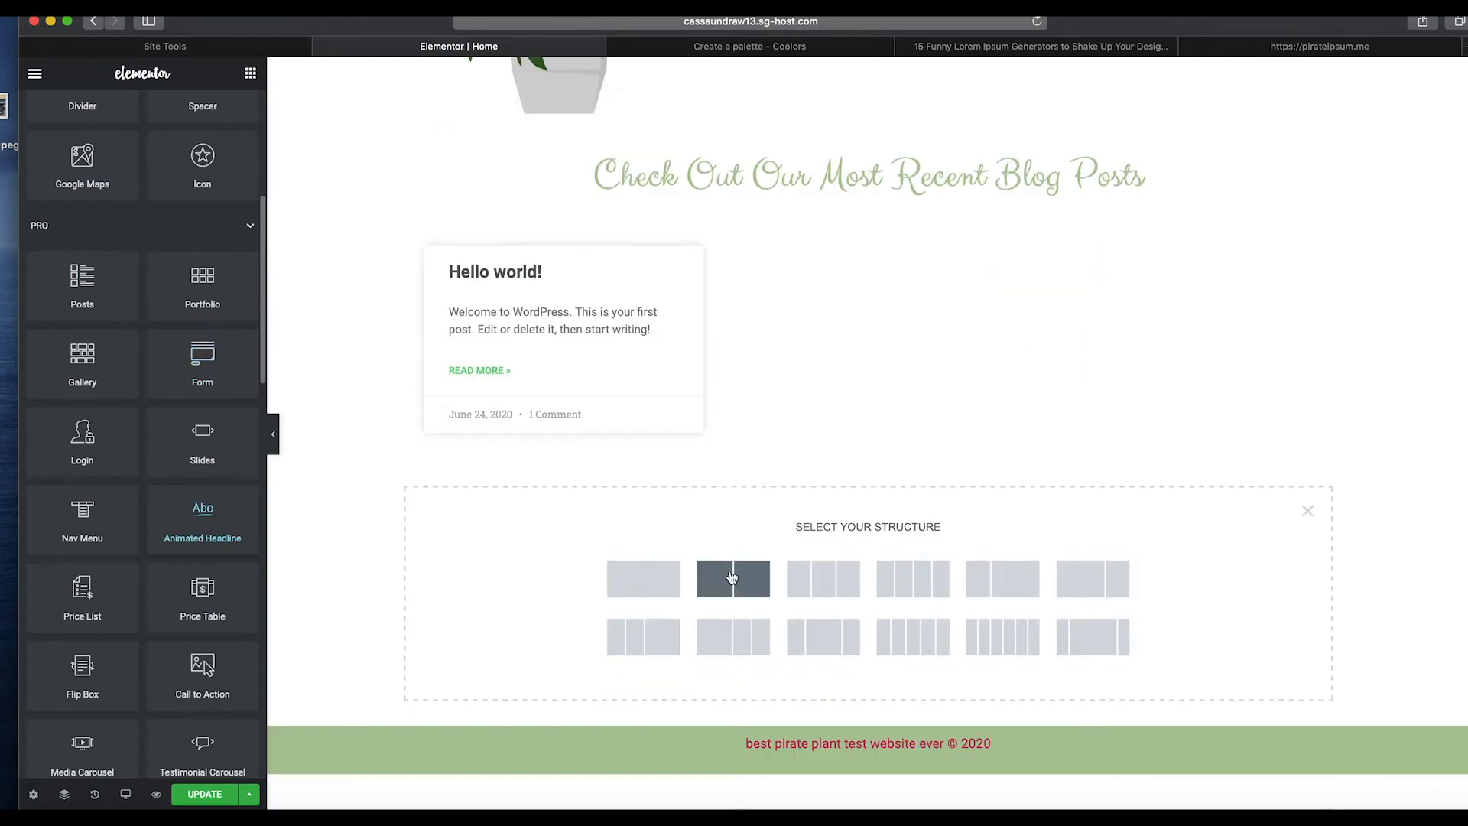
pyautogui.click(839, 595)
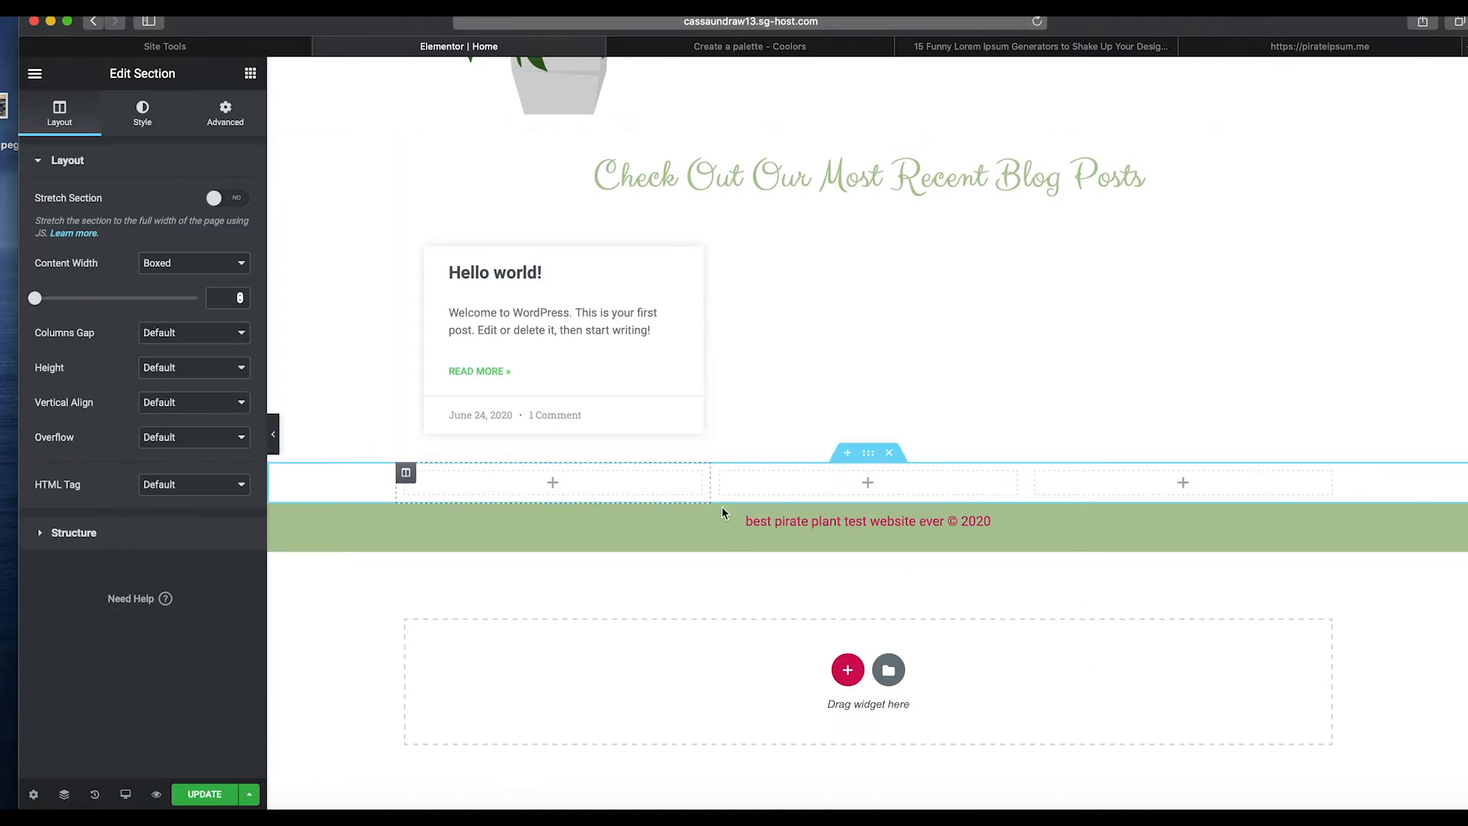
pyautogui.click(888, 453)
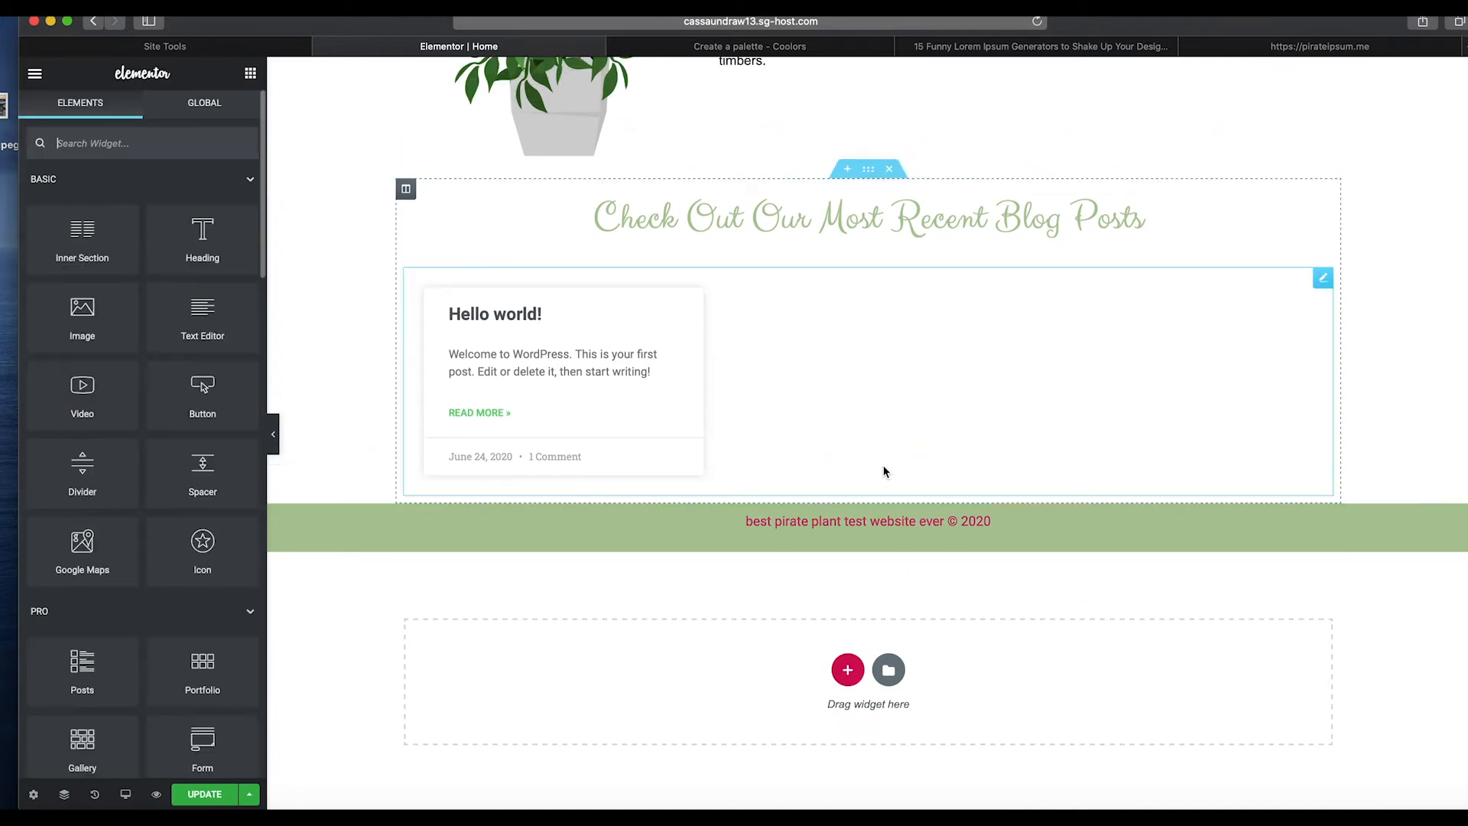
# Insert a new section above the footer with a three-column structure whose middle column is widest.
pyautogui.click(848, 494)
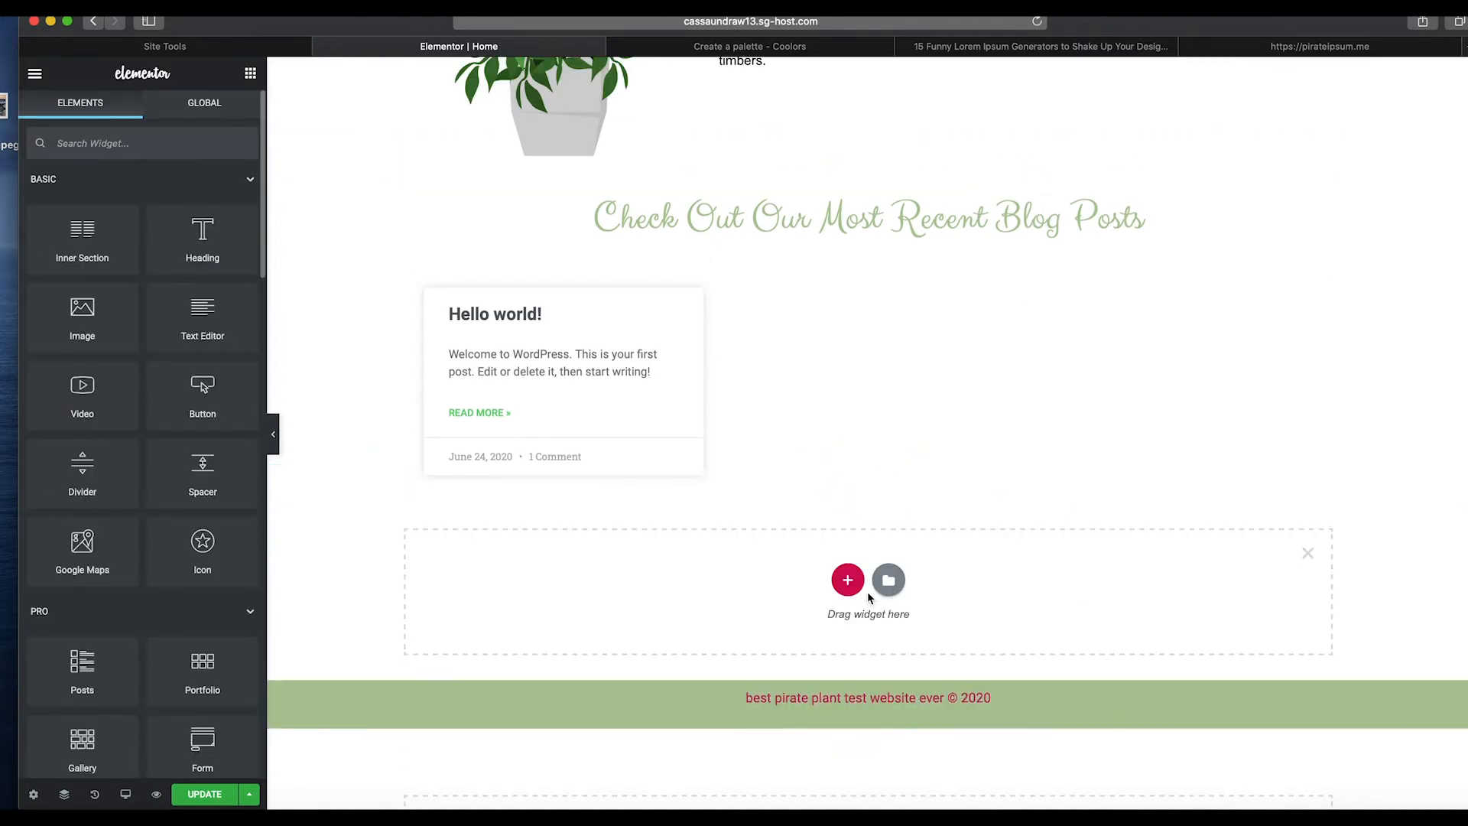
pyautogui.click(846, 578)
pyautogui.click(827, 677)
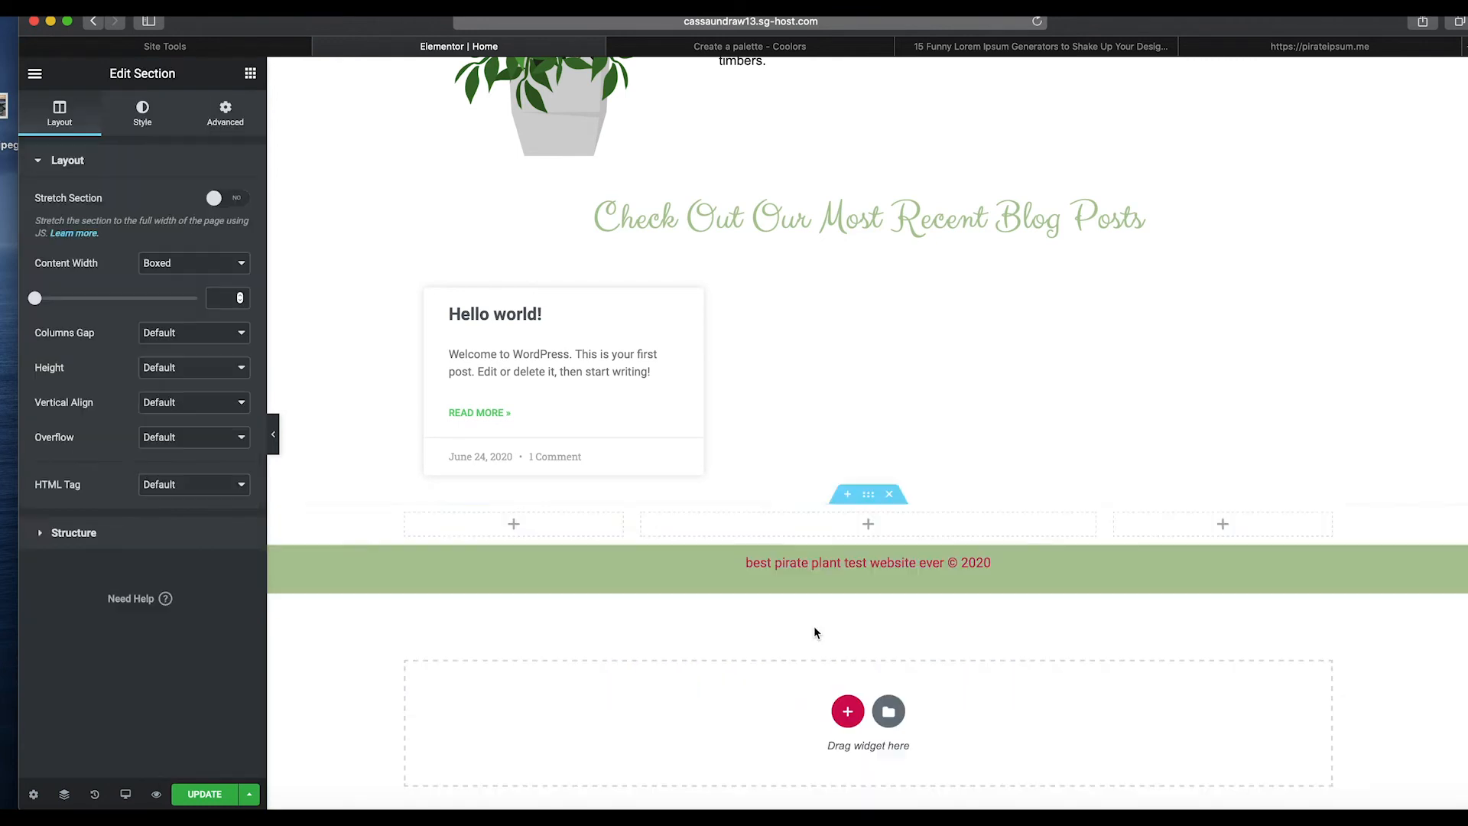
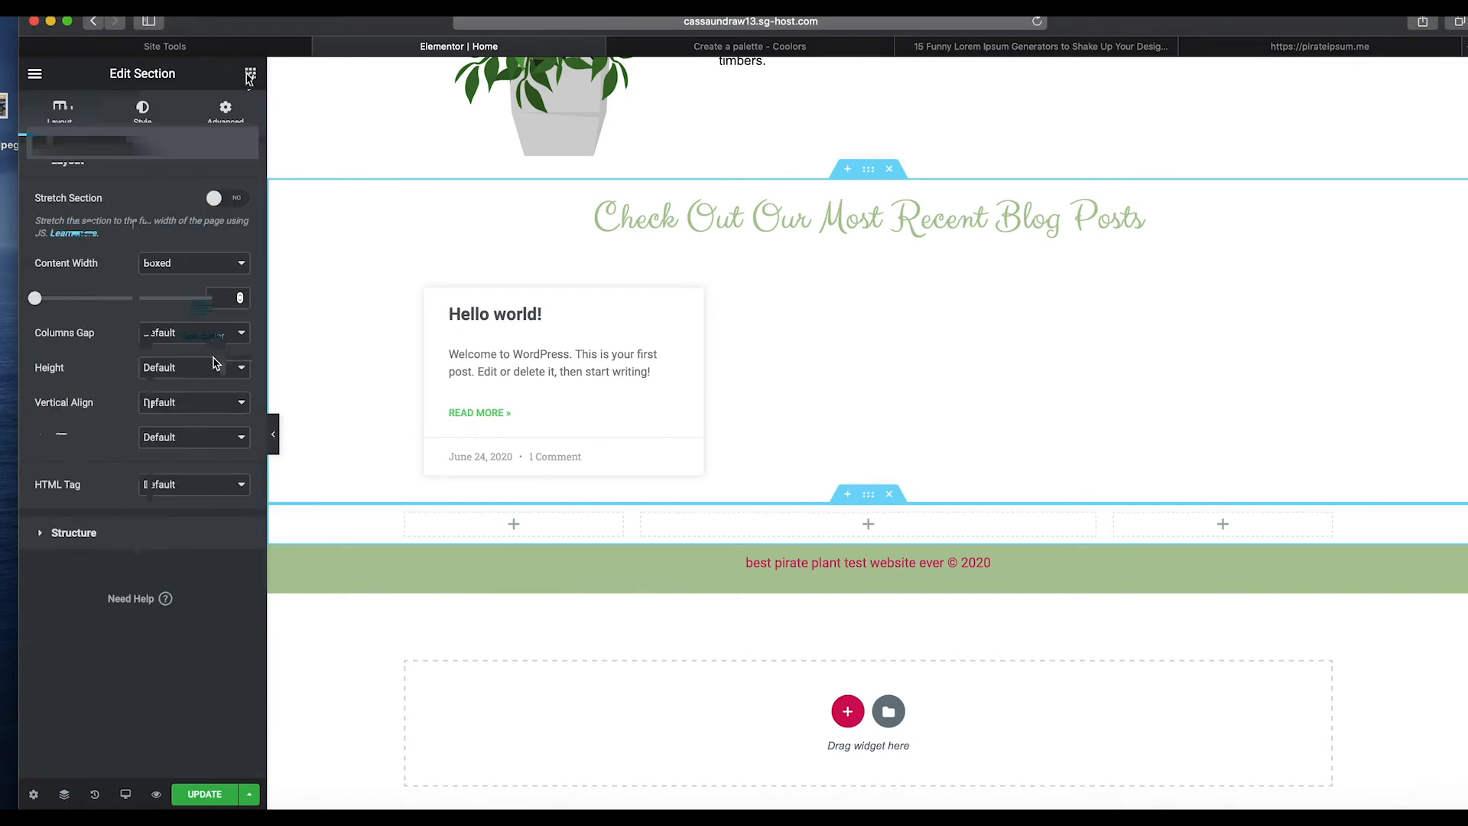
# Add a Form widget to the middle column of the new section.
pyautogui.click(250, 73)
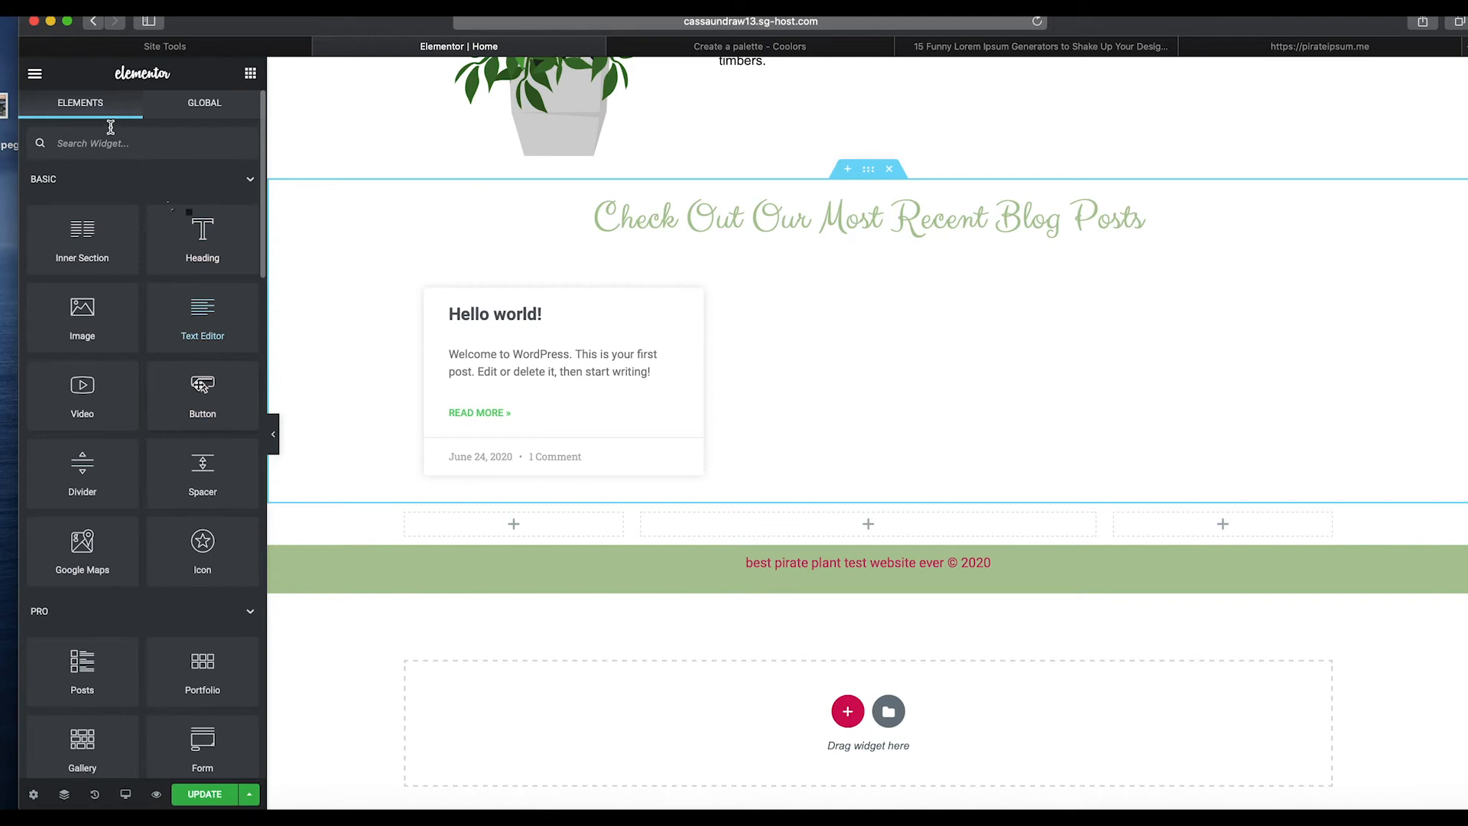
pyautogui.write('form')
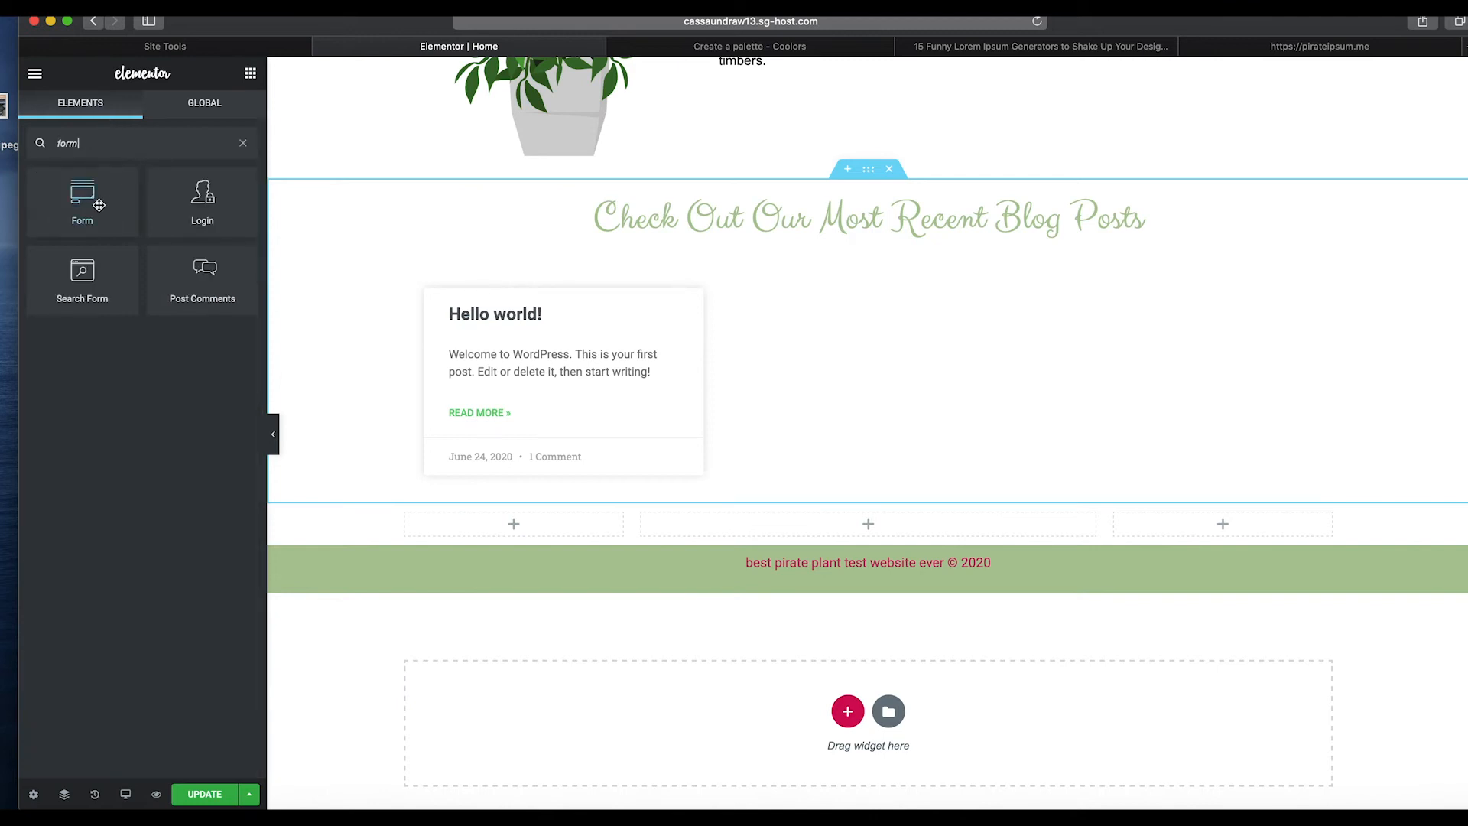
pyautogui.moveTo(81, 201); pyautogui.dragTo(800, 525)
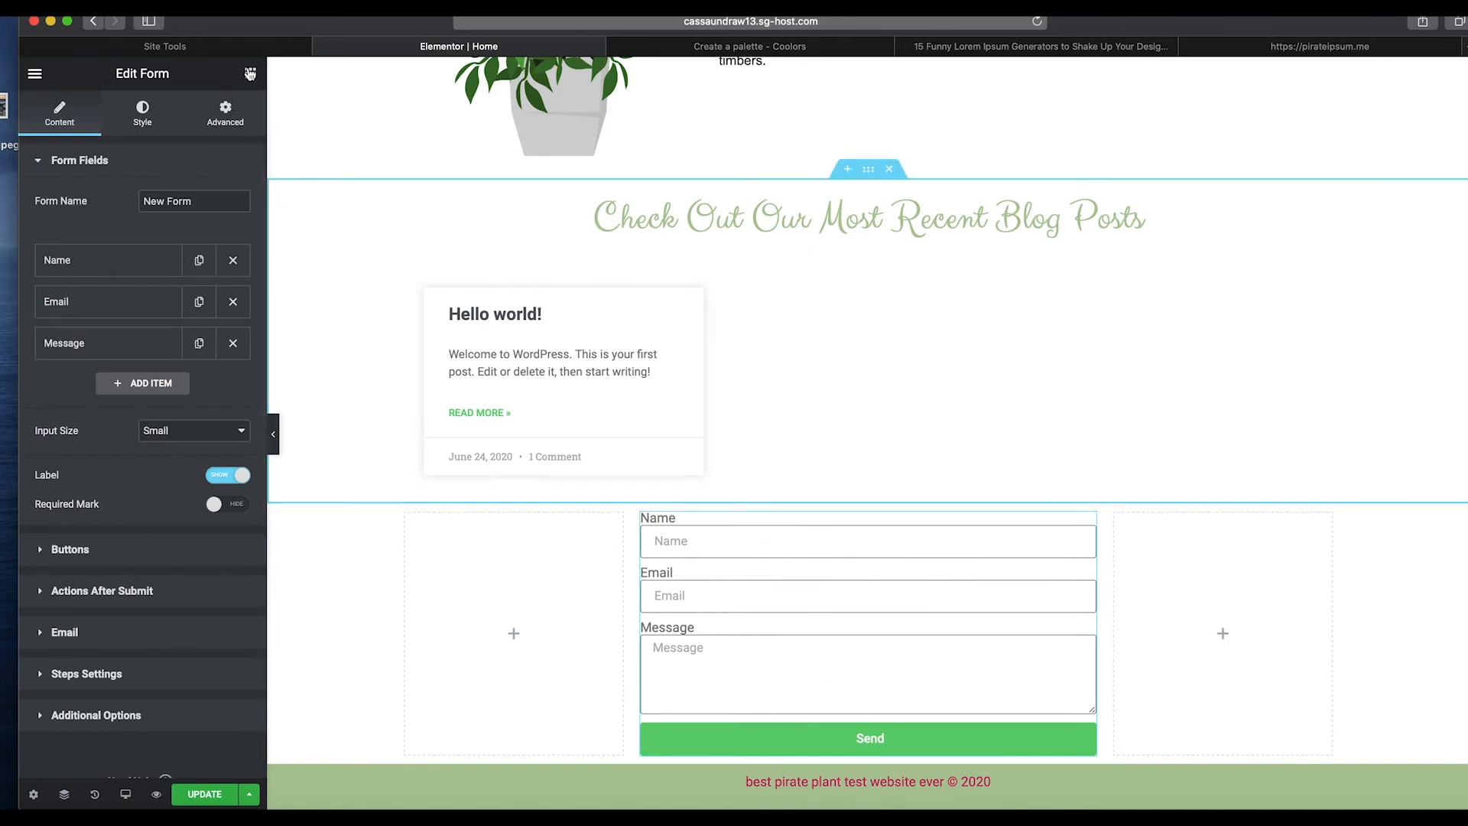
# Add a Heading widget to the left column and change its text to "Get In Touch".
pyautogui.click(250, 73)
pyautogui.moveTo(202, 234); pyautogui.dragTo(525, 563)
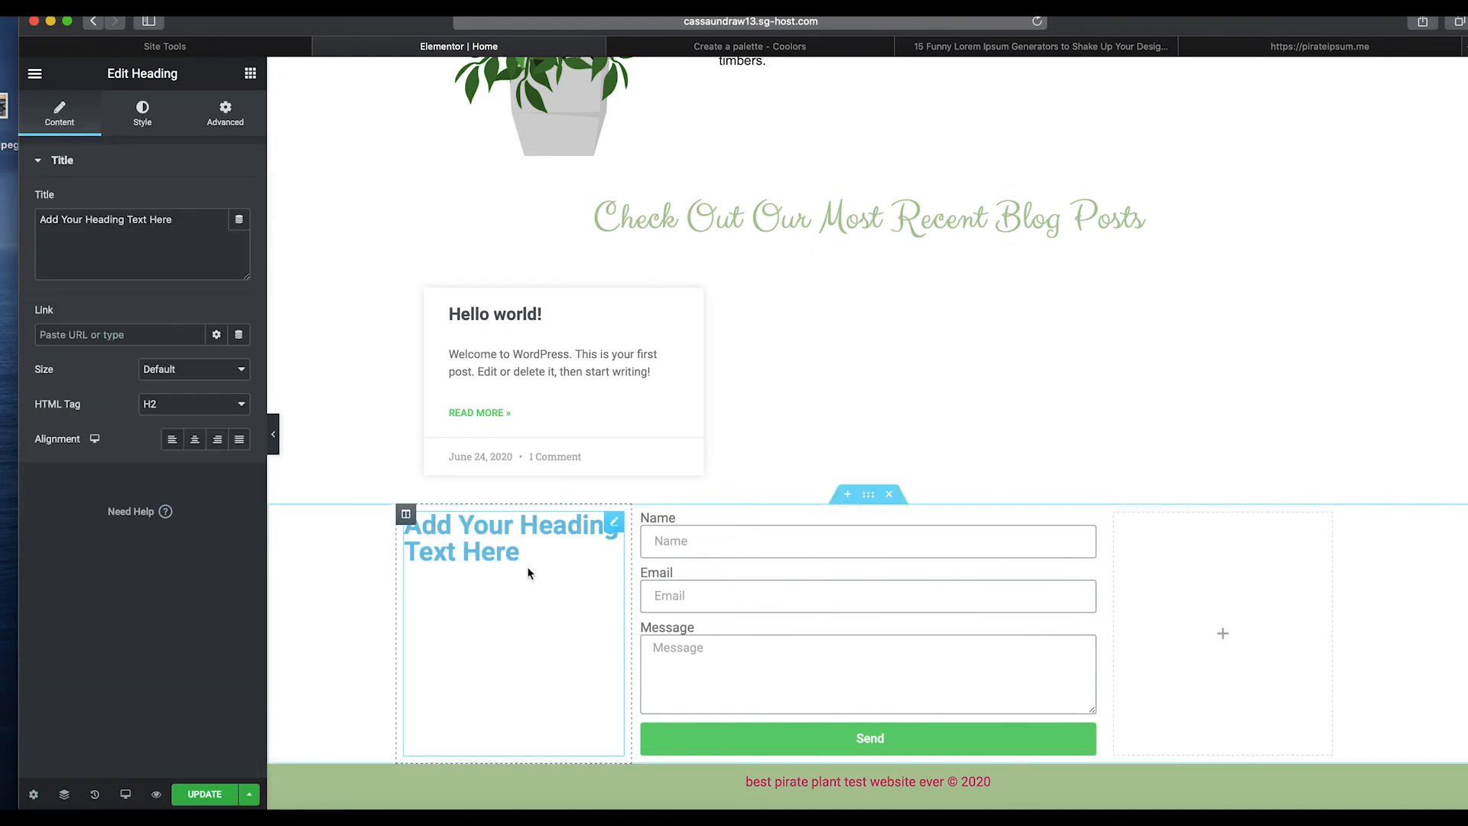
pyautogui.scroll(-2, 525, 560)
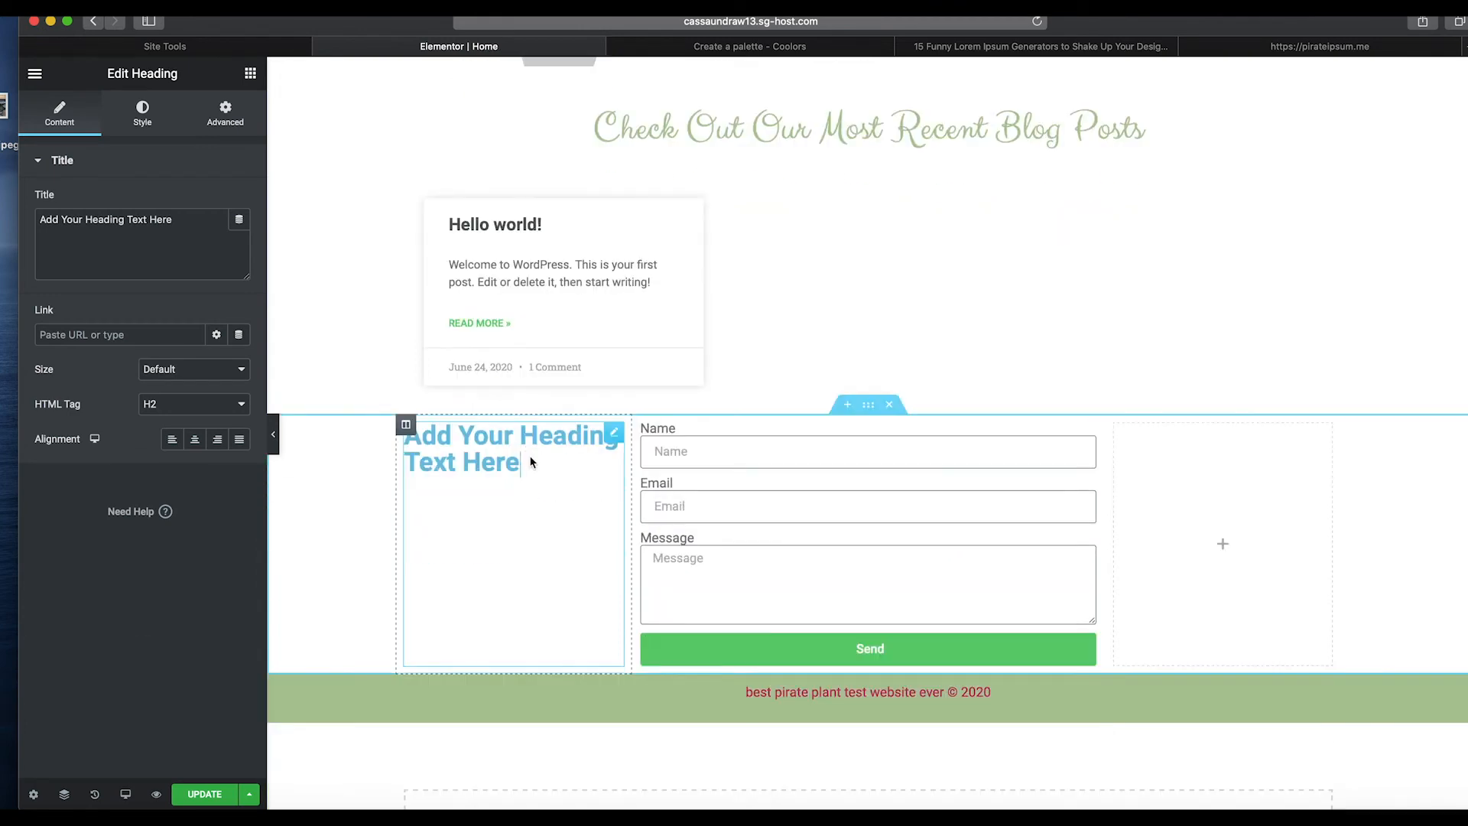
pyautogui.tripleClick(502, 461)
pyautogui.write('Get In Touch')
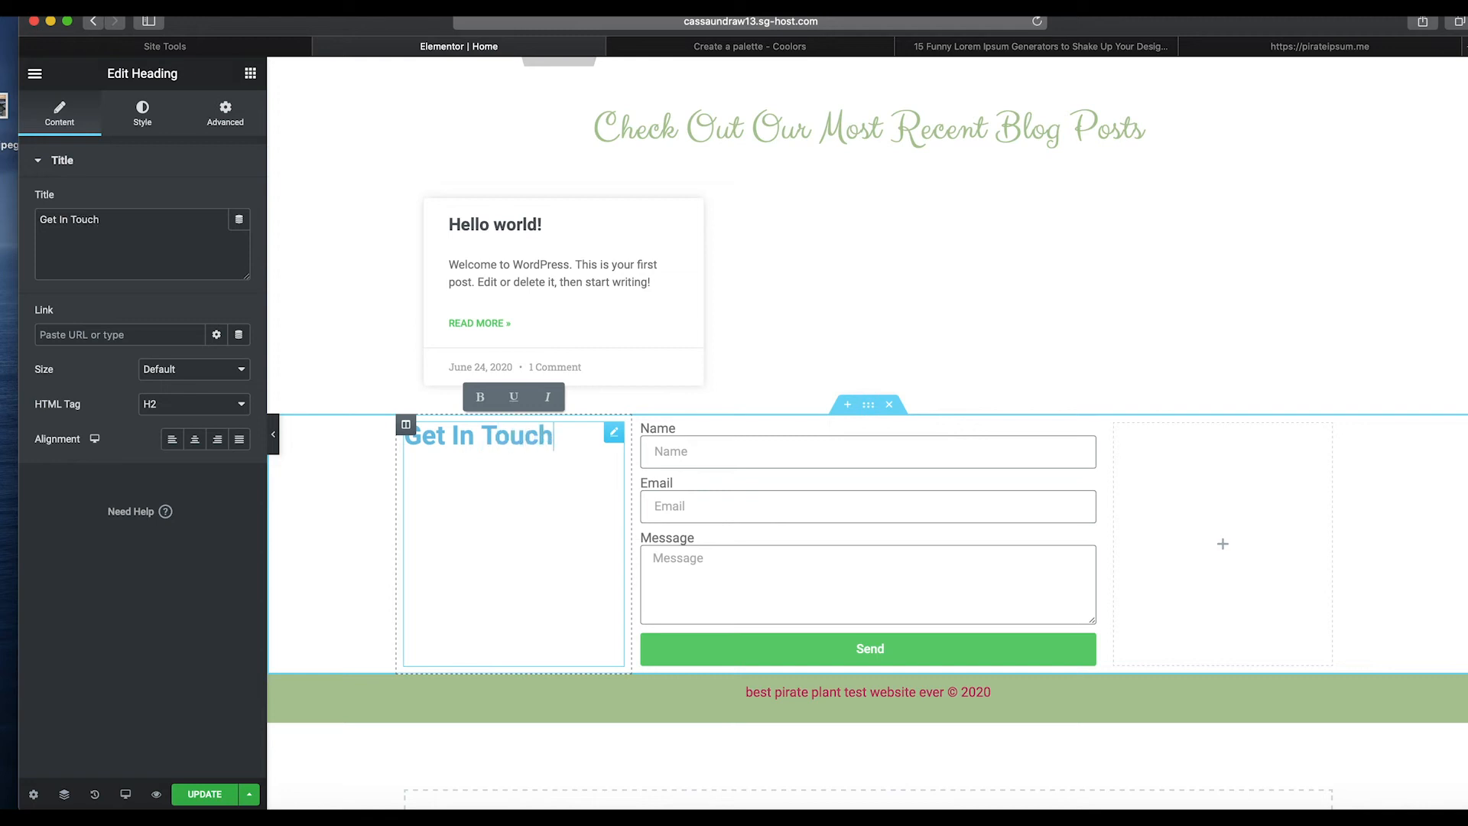
# Set the "Get In Touch" heading's font family to Clicker Script.
pyautogui.click(155, 124)
pyautogui.click(239, 236)
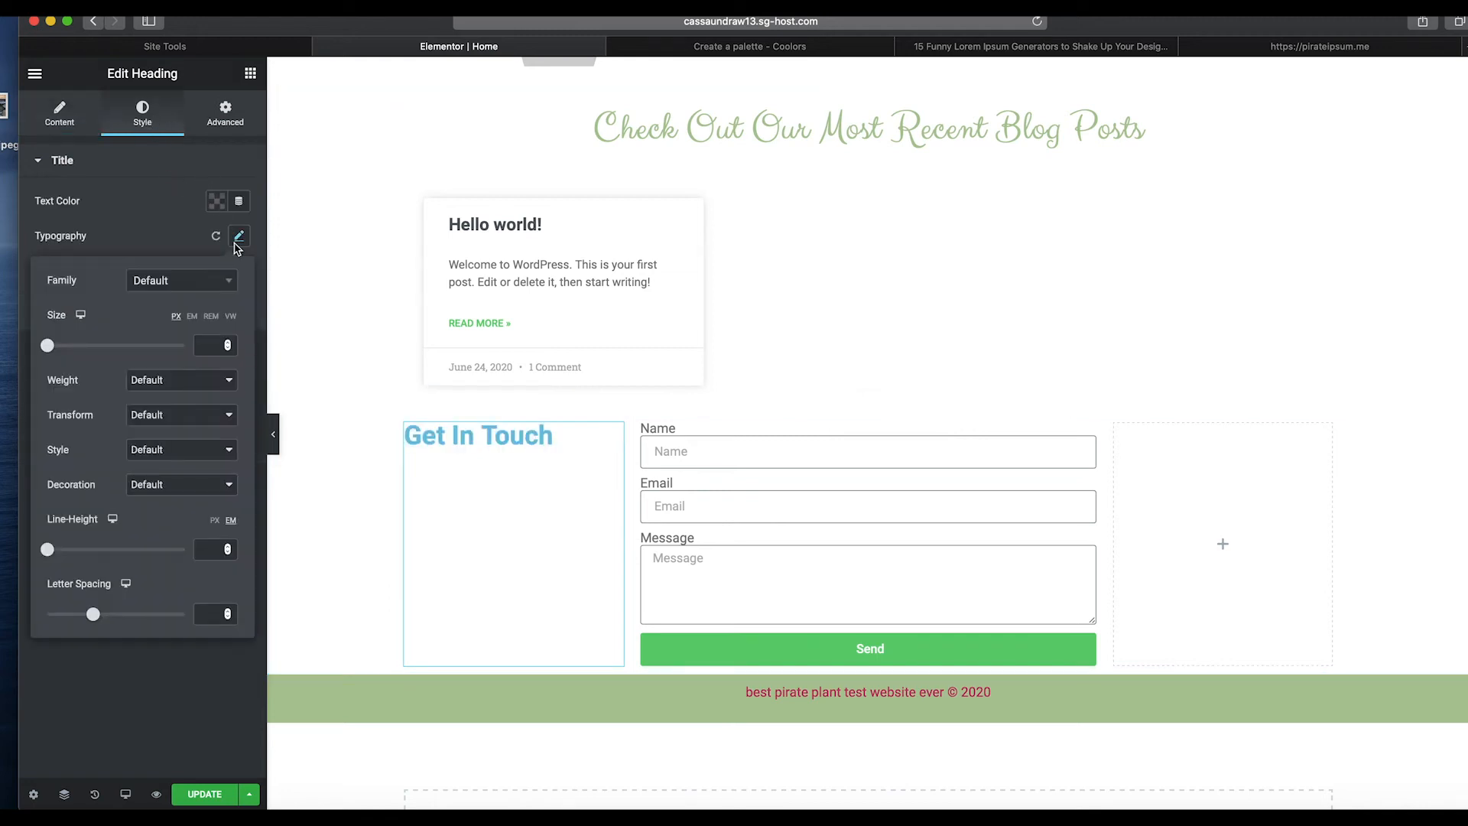
pyautogui.click(172, 287)
pyautogui.scroll(-10, 168, 382)
pyautogui.scroll(-10, 172, 403)
pyautogui.scroll(3, 171, 403)
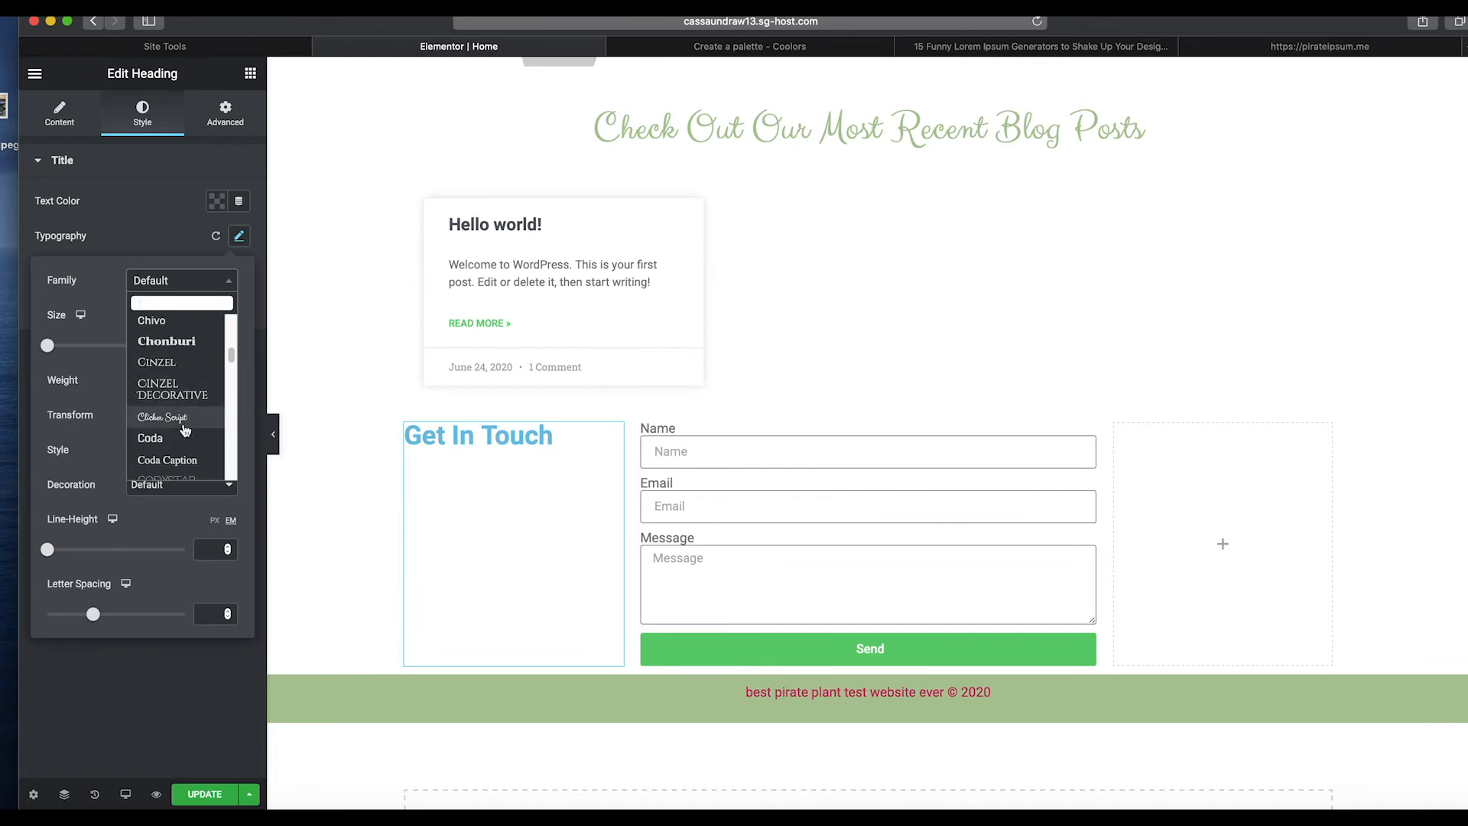
pyautogui.click(182, 421)
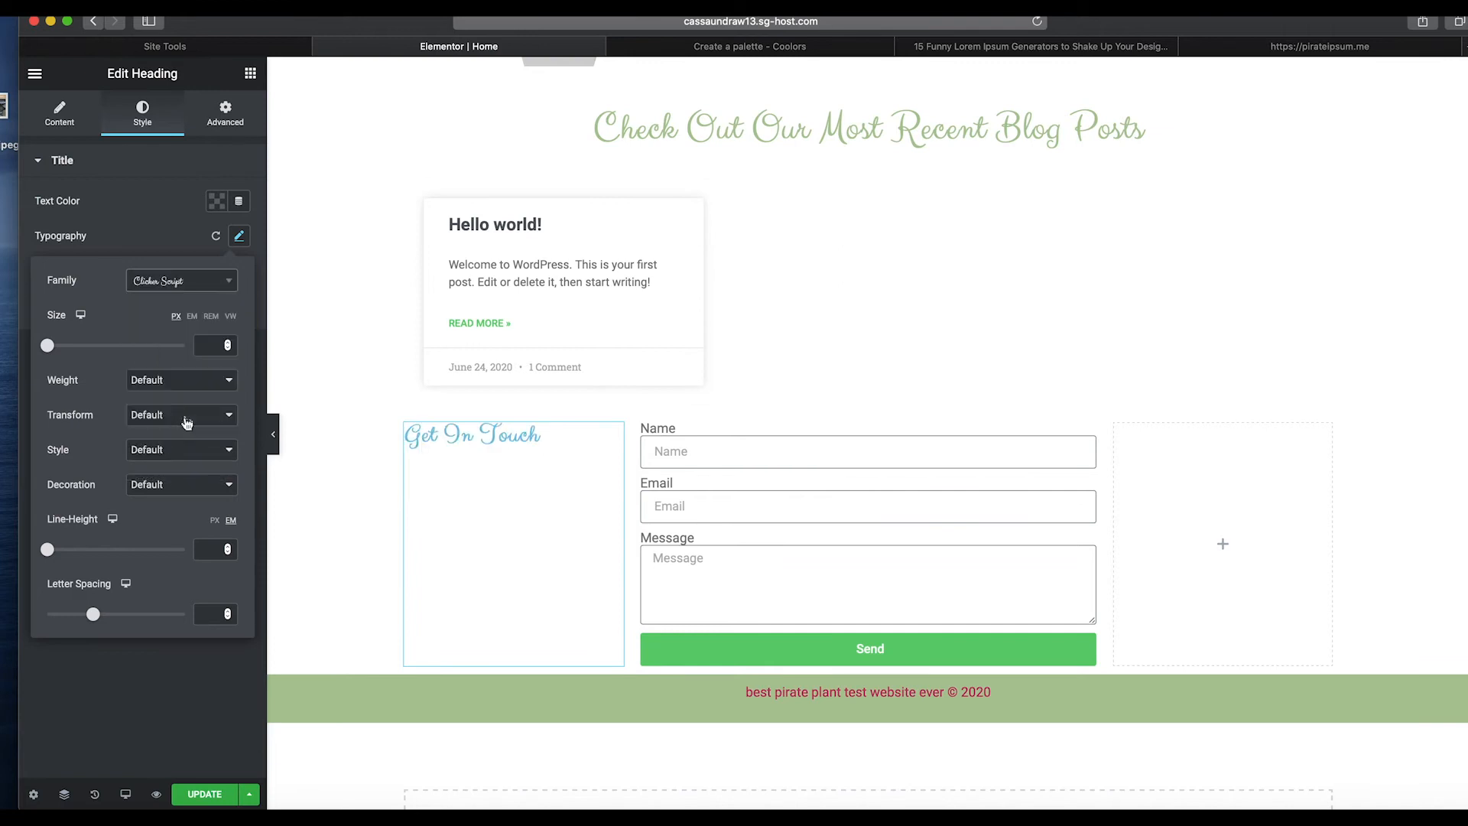
# Set the heading's text color to the red palette swatch #C05746.
pyautogui.click(223, 214)
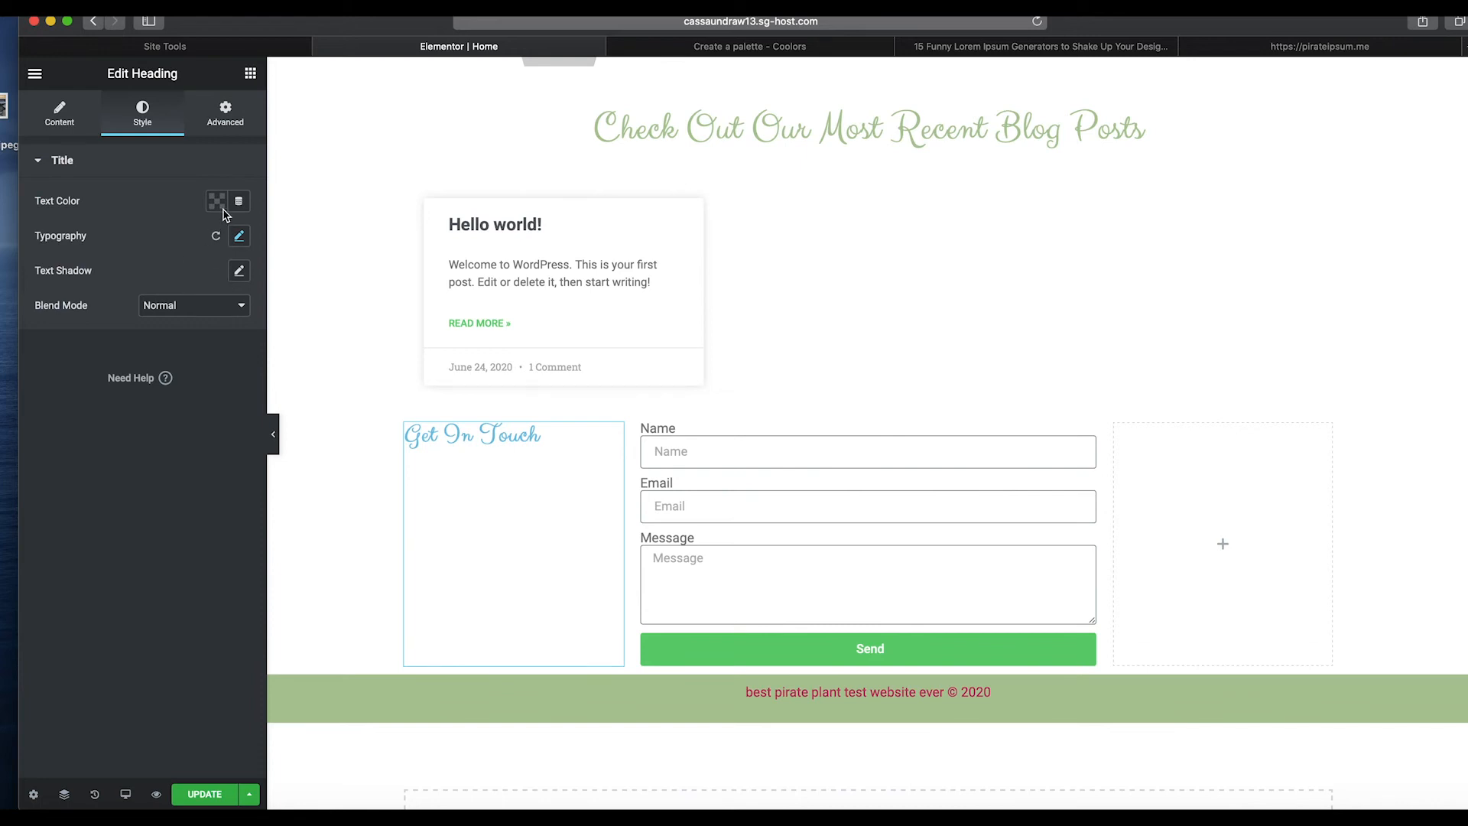
pyautogui.click(219, 207)
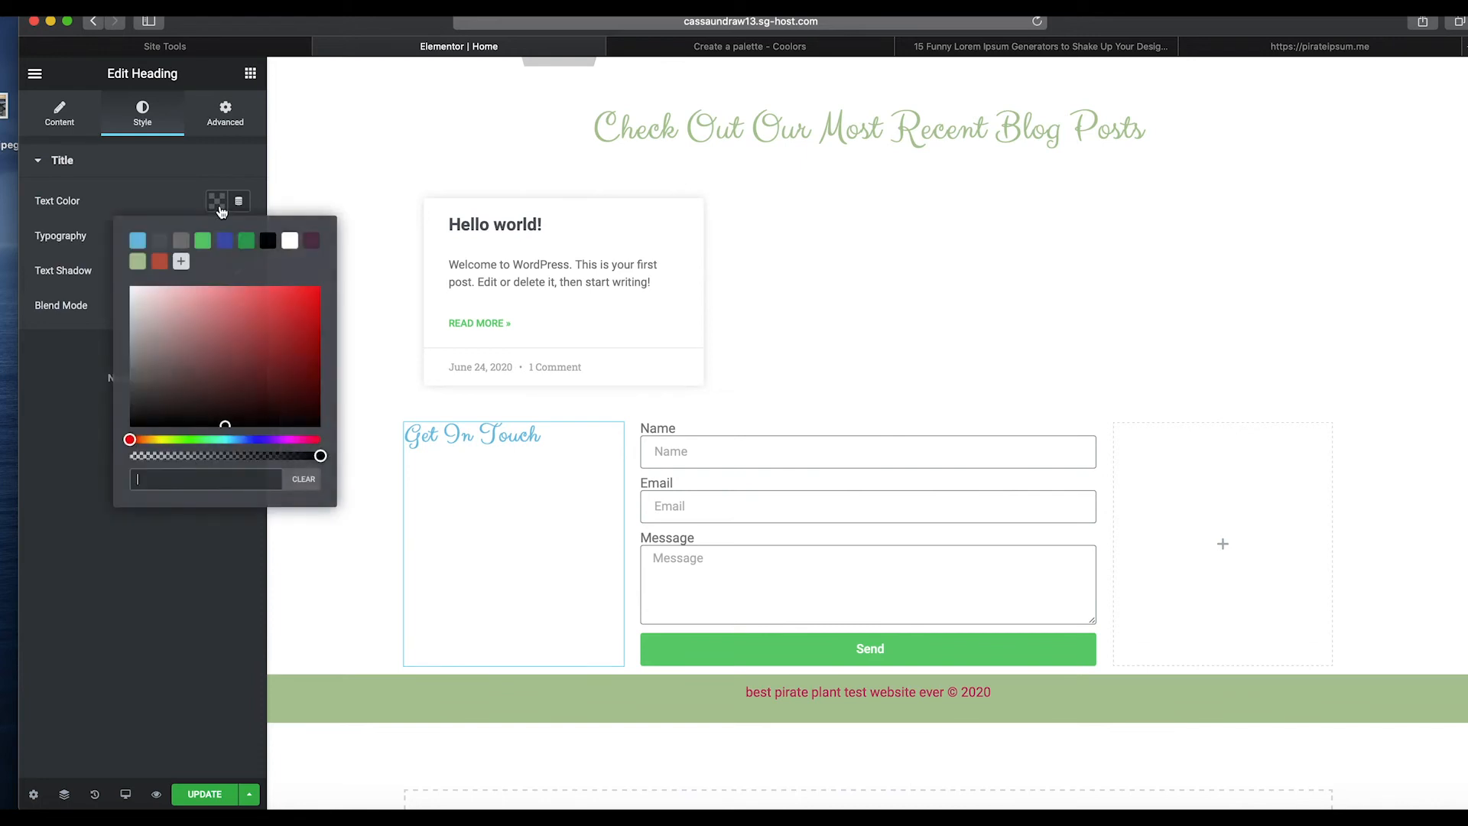
pyautogui.click(159, 263)
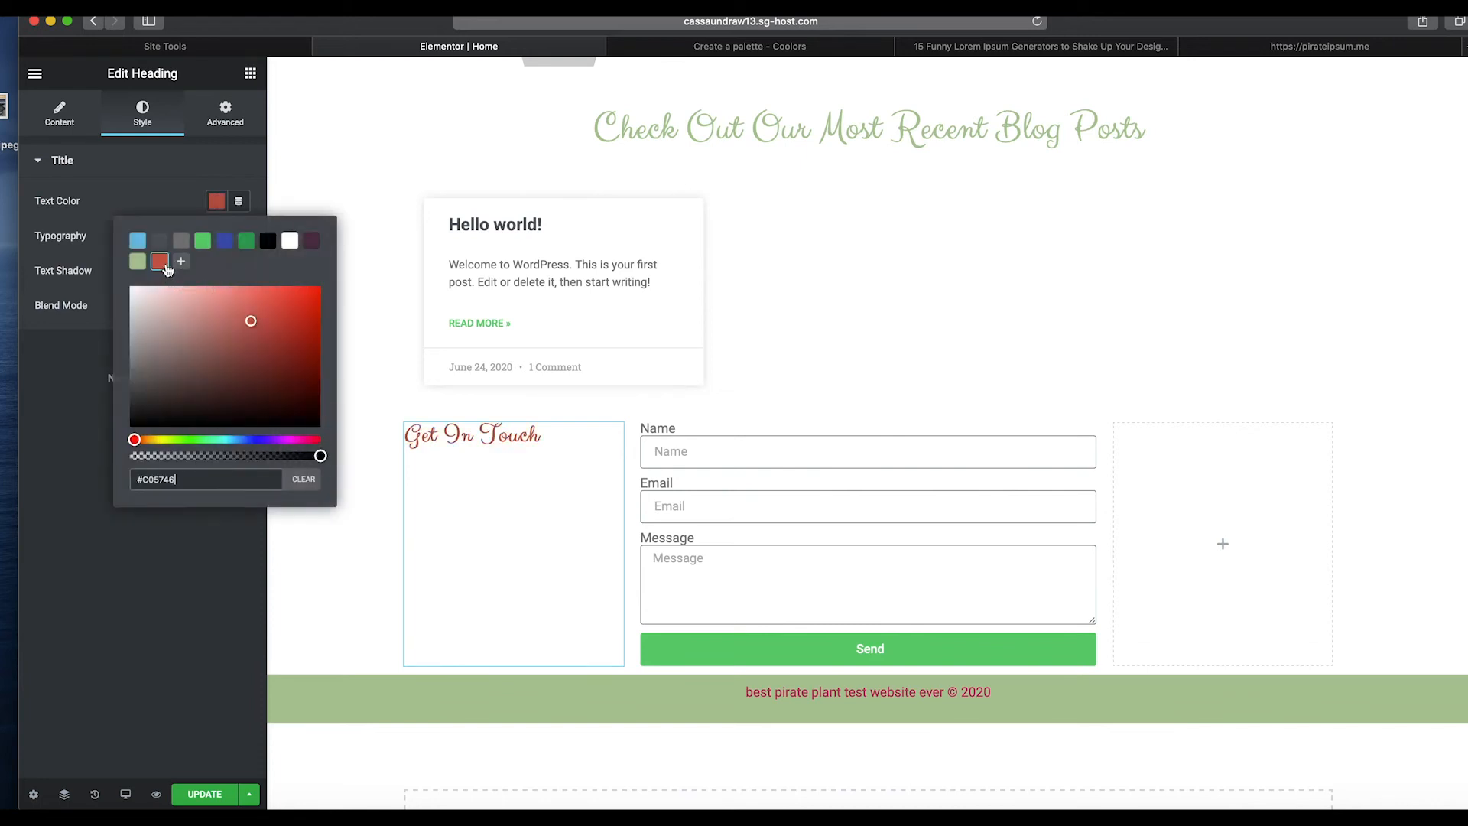
pyautogui.click(137, 191)
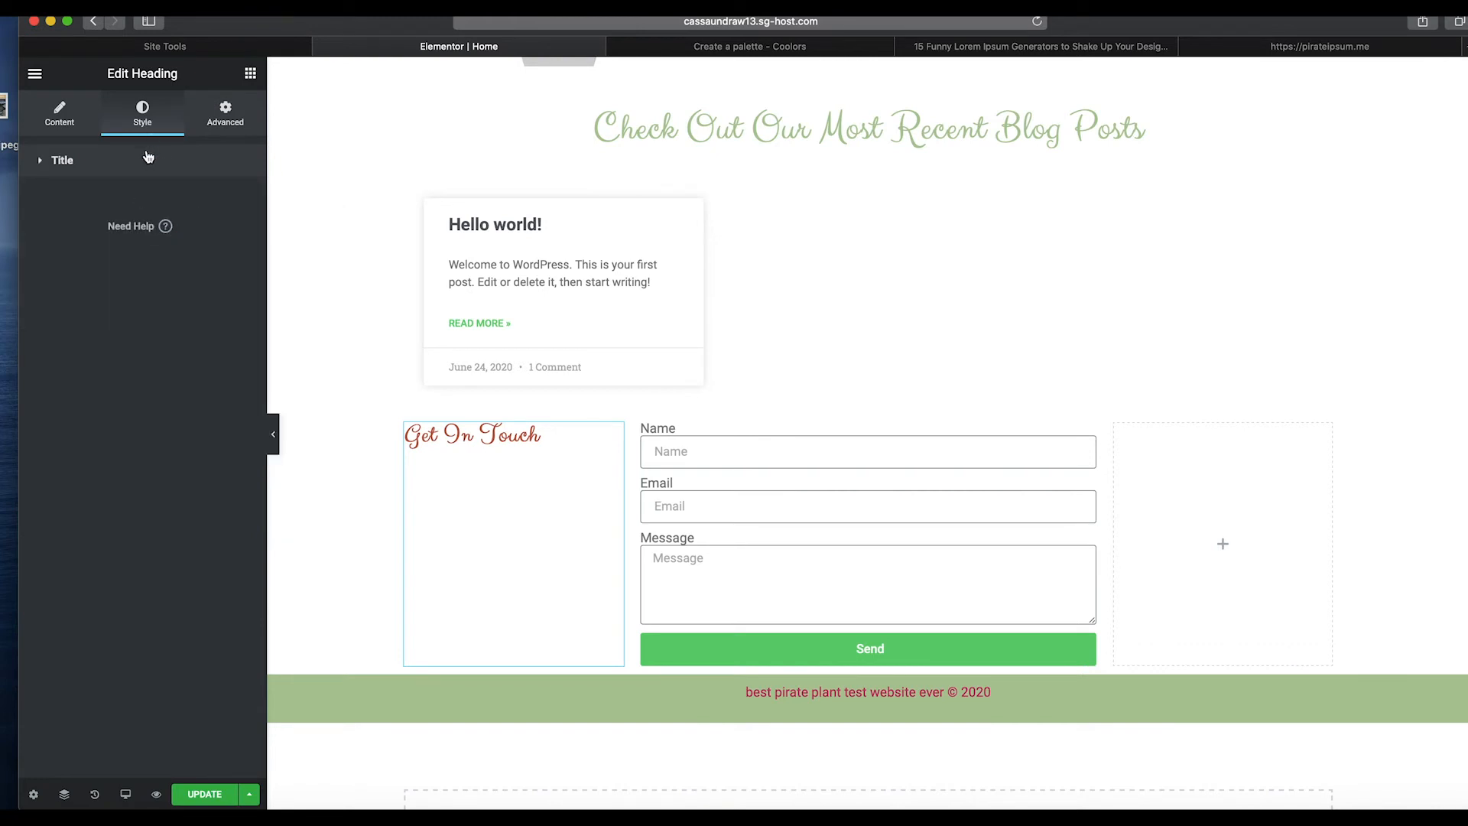
pyautogui.click(138, 159)
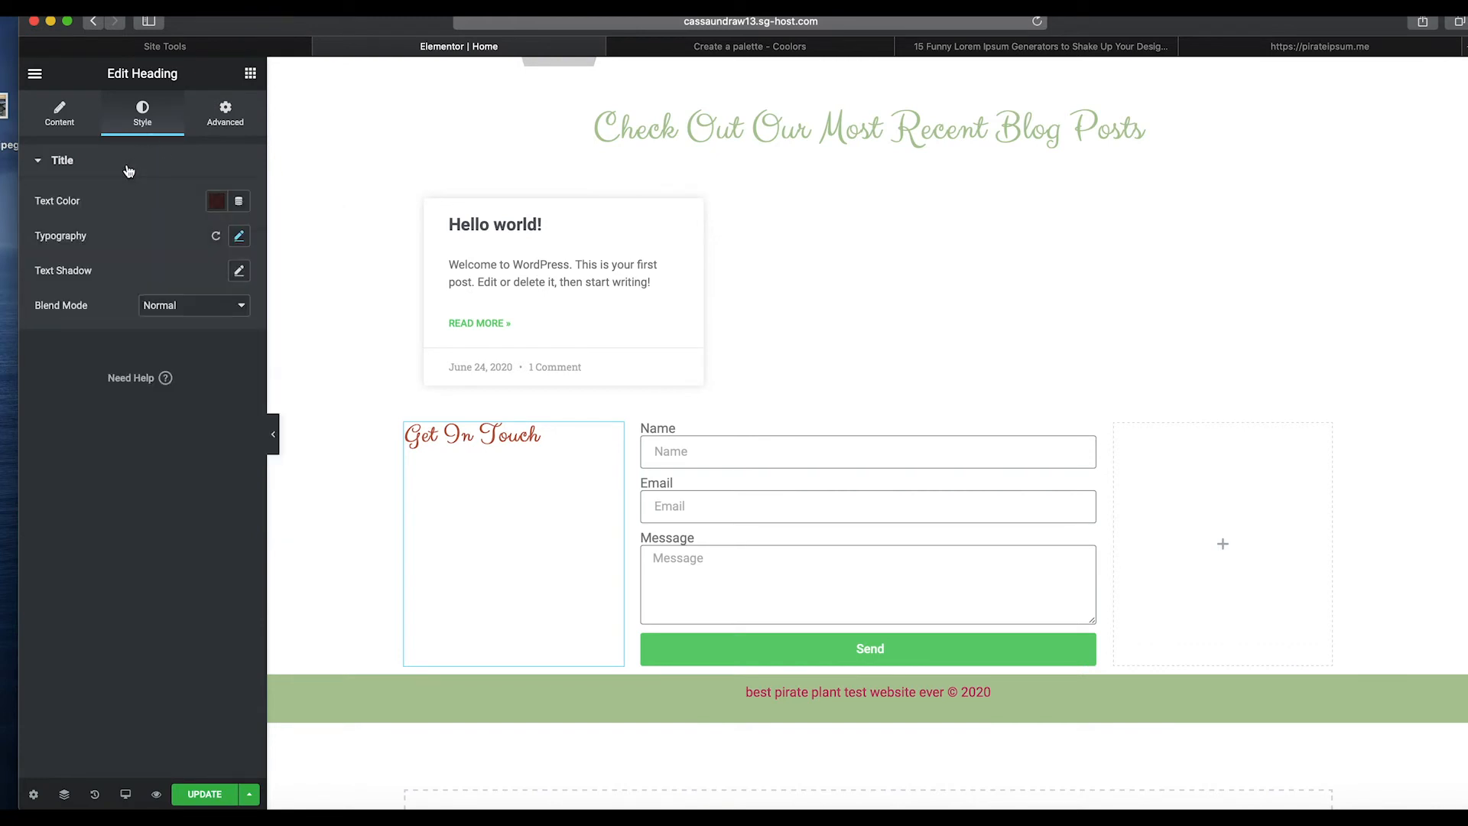
# Set the heading's font size to 53 px and its padding to 12 px on all sides.
pyautogui.click(236, 237)
pyautogui.moveTo(54, 348); pyautogui.dragTo(85, 354)
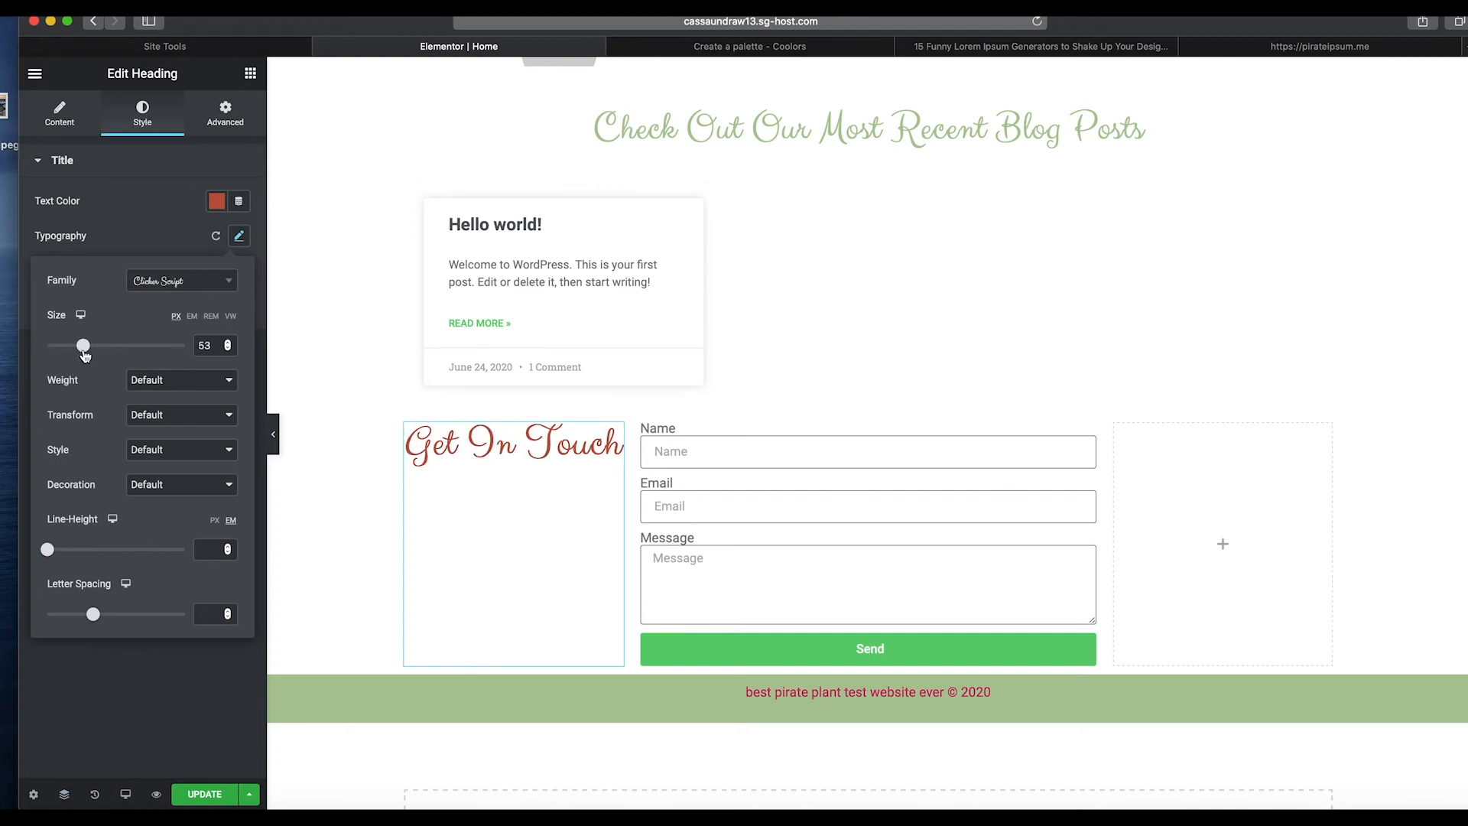
pyautogui.click(226, 110)
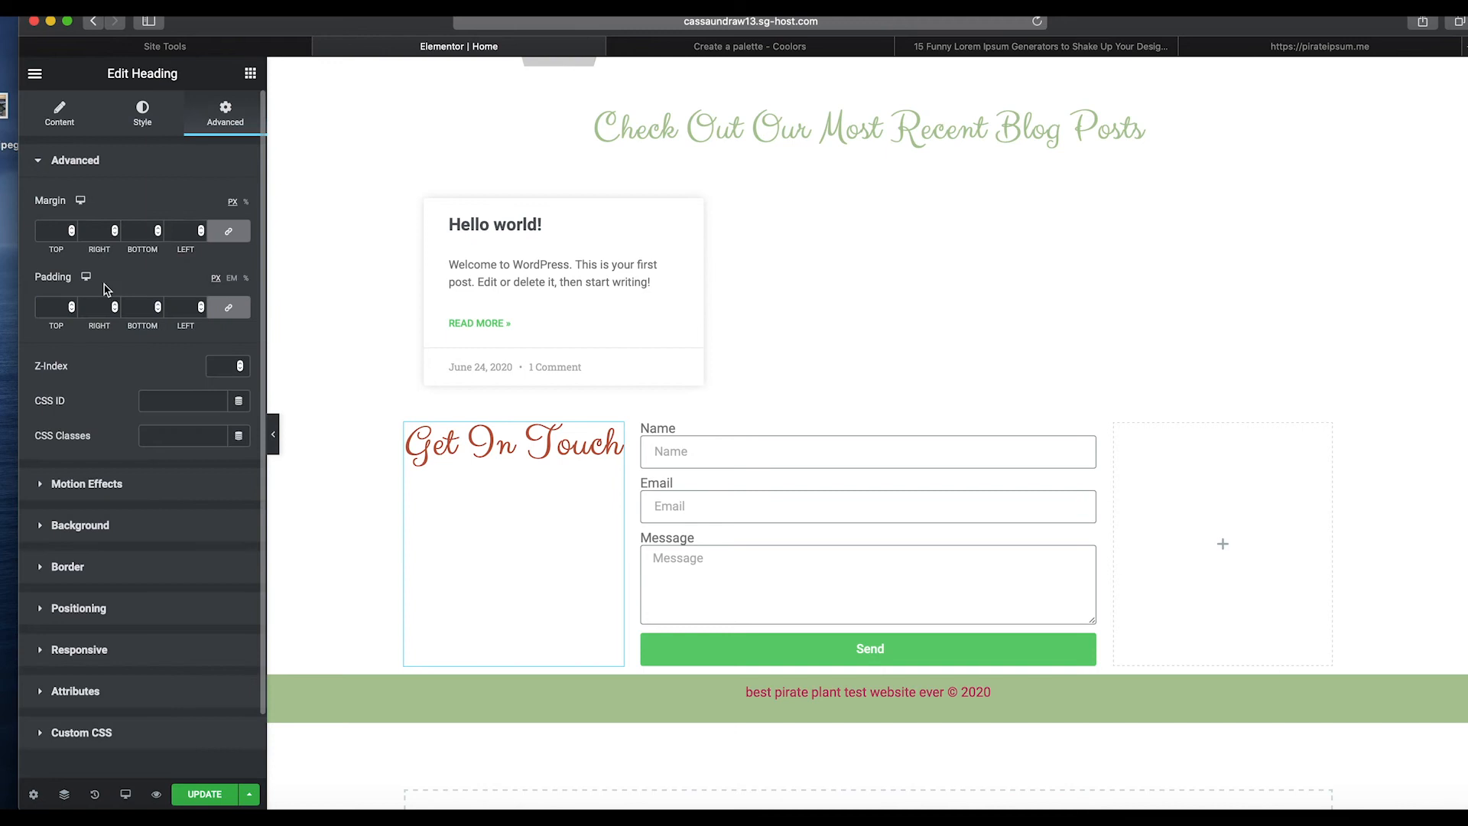
pyautogui.click(72, 304)
pyautogui.click(73, 304)
pyautogui.click(72, 304)
pyautogui.click(72, 304)
pyautogui.click(72, 305)
pyautogui.click(72, 304)
pyautogui.click(73, 304)
pyautogui.click(72, 304)
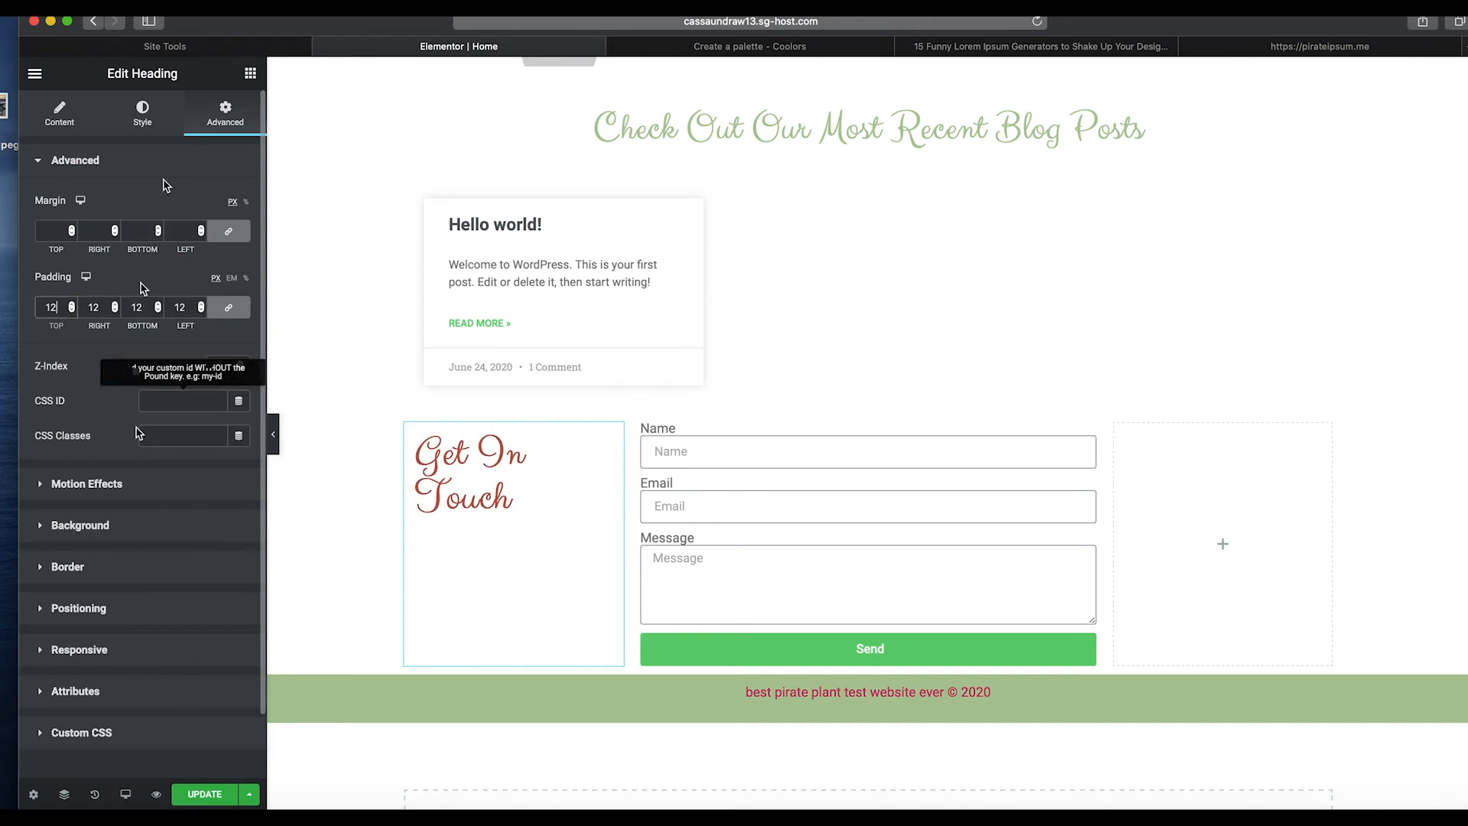
# Set the heading's line height to 1.4 em and center its alignment.
pyautogui.click(147, 116)
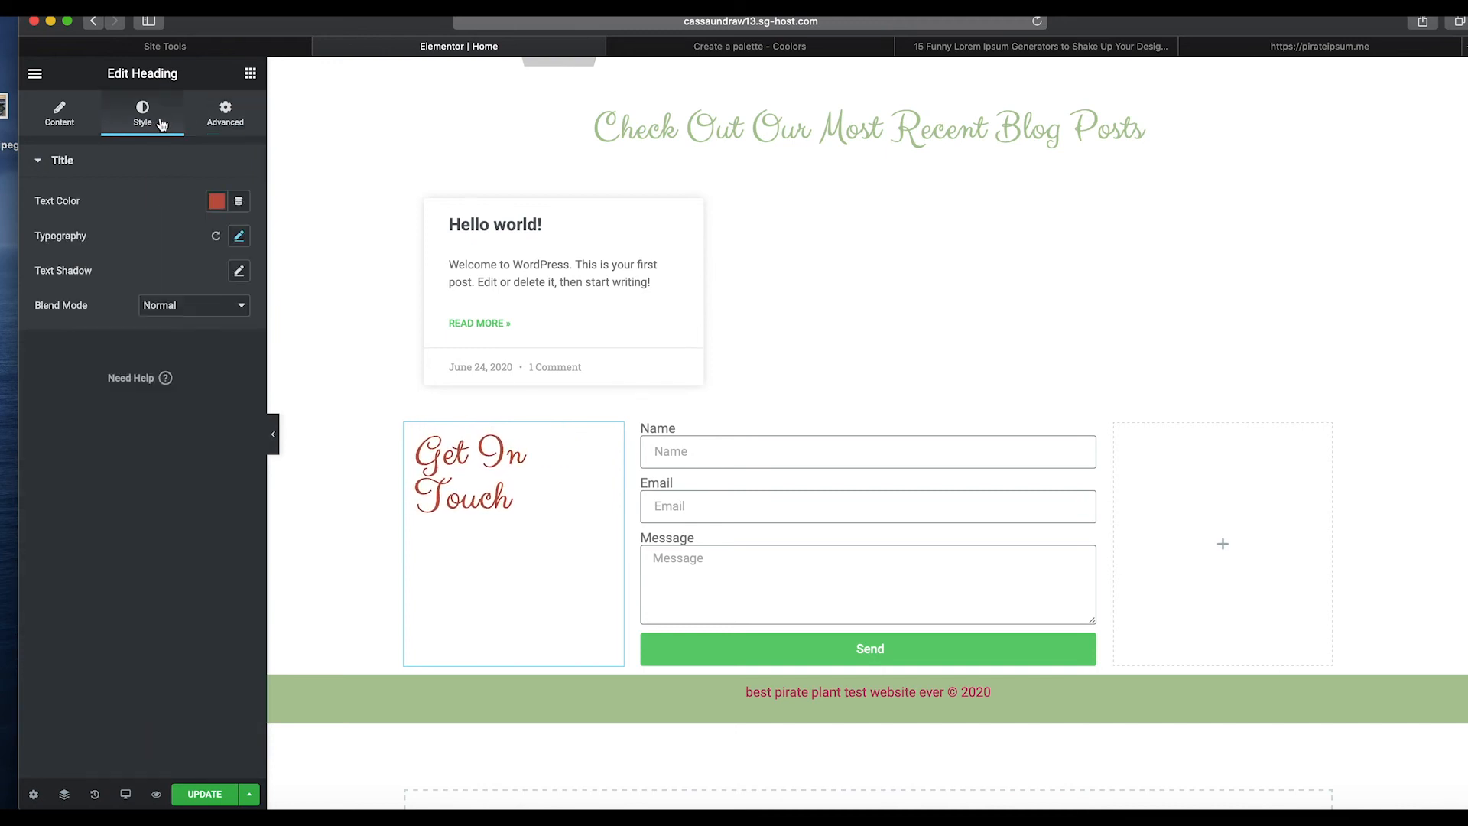
pyautogui.click(238, 238)
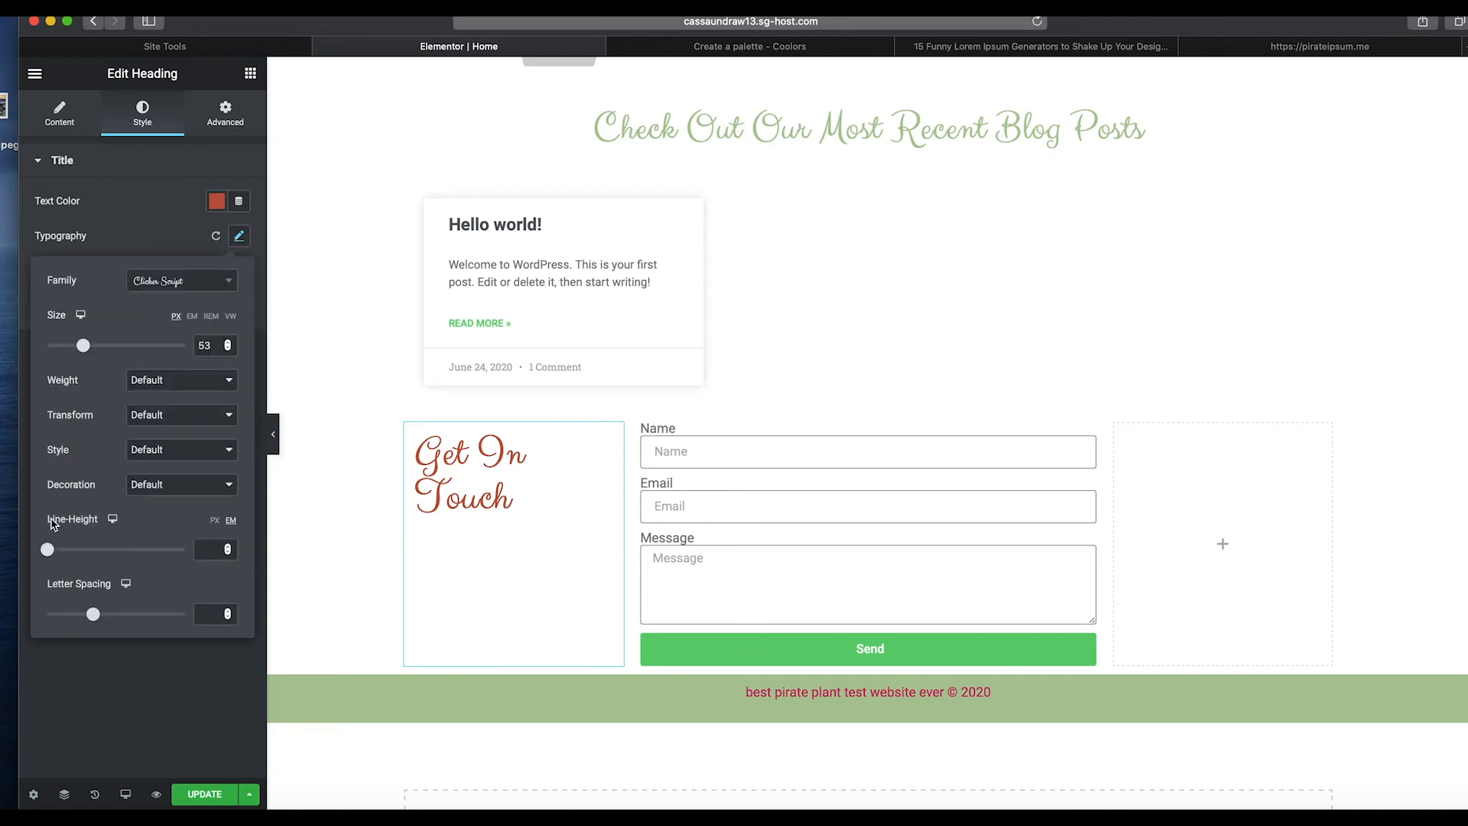
pyautogui.moveTo(49, 552); pyautogui.dragTo(68, 556)
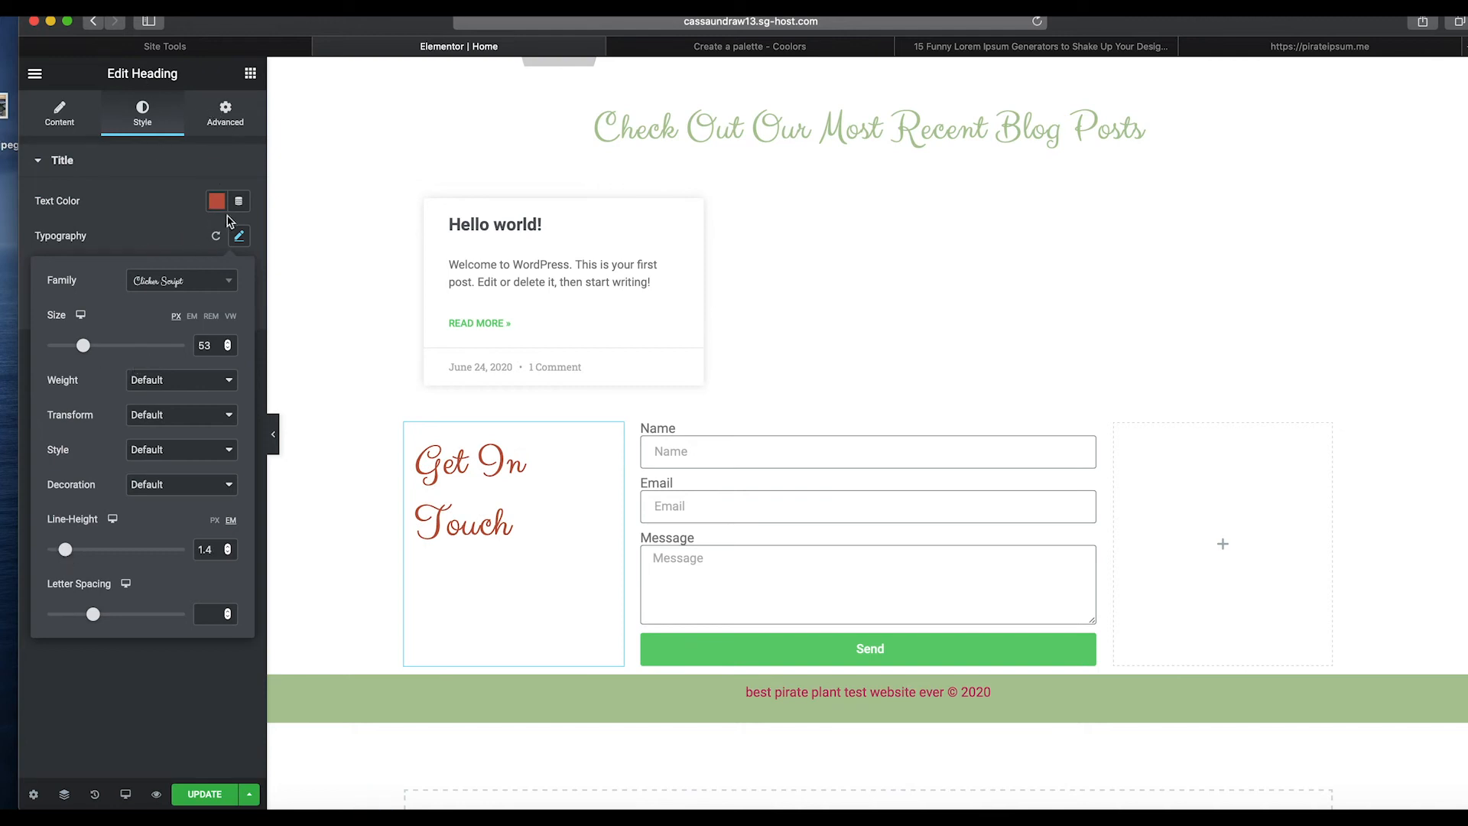
pyautogui.click(187, 247)
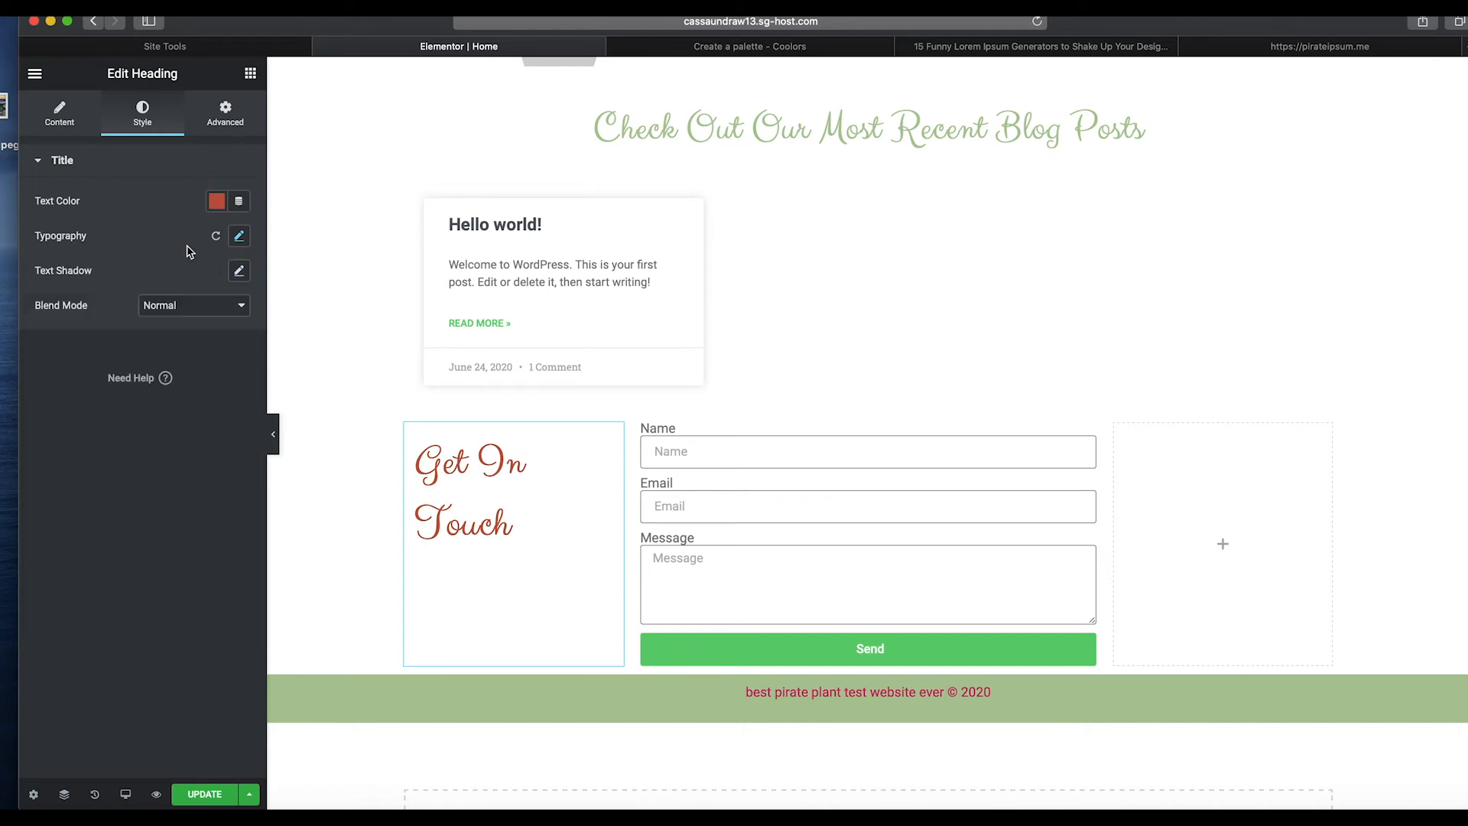
pyautogui.click(240, 238)
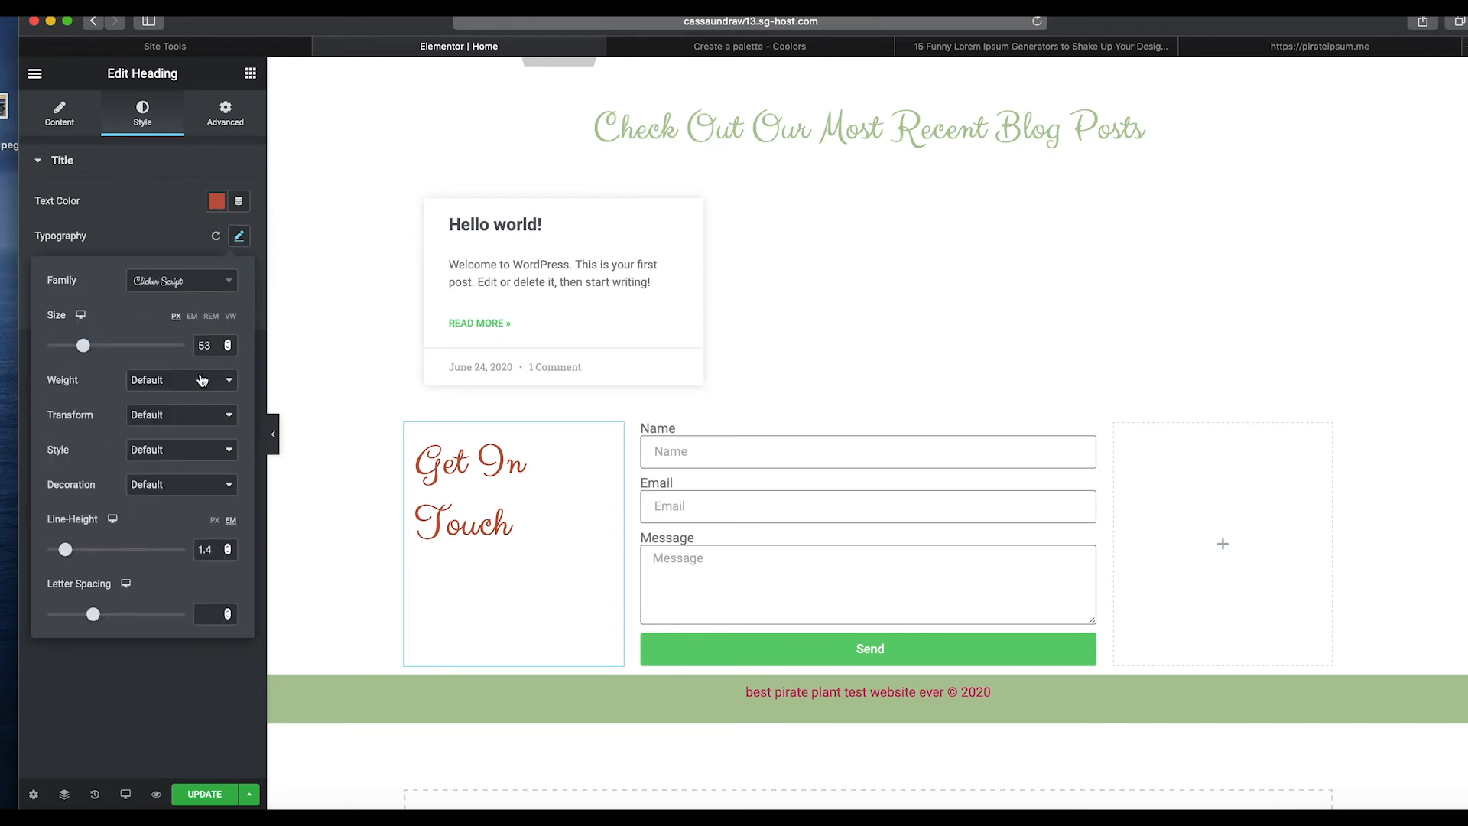
pyautogui.click(84, 122)
pyautogui.click(195, 439)
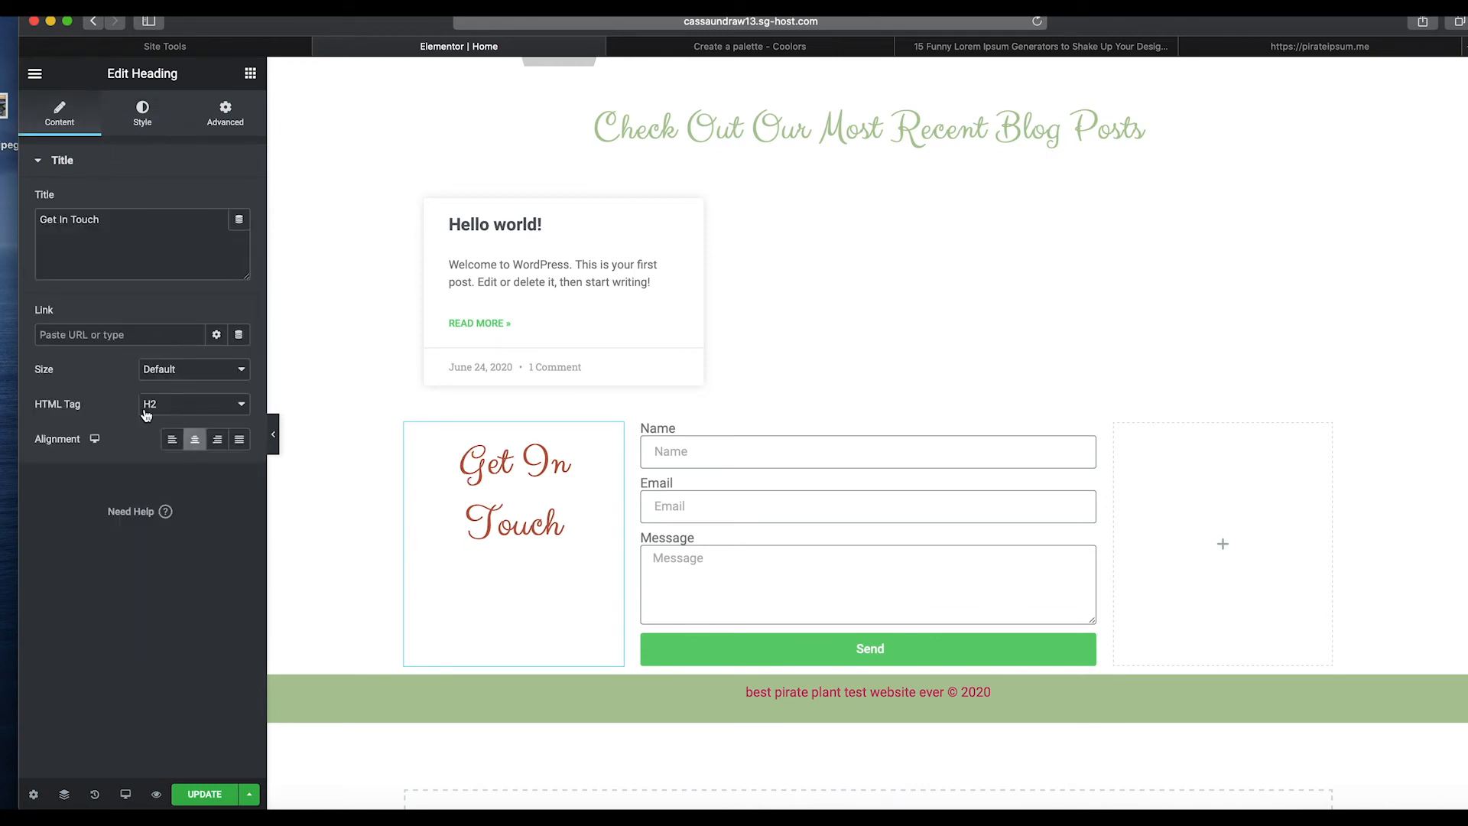
# Set the form's From Email in its email settings to the site owner's e-mail address.
pyautogui.click(689, 449)
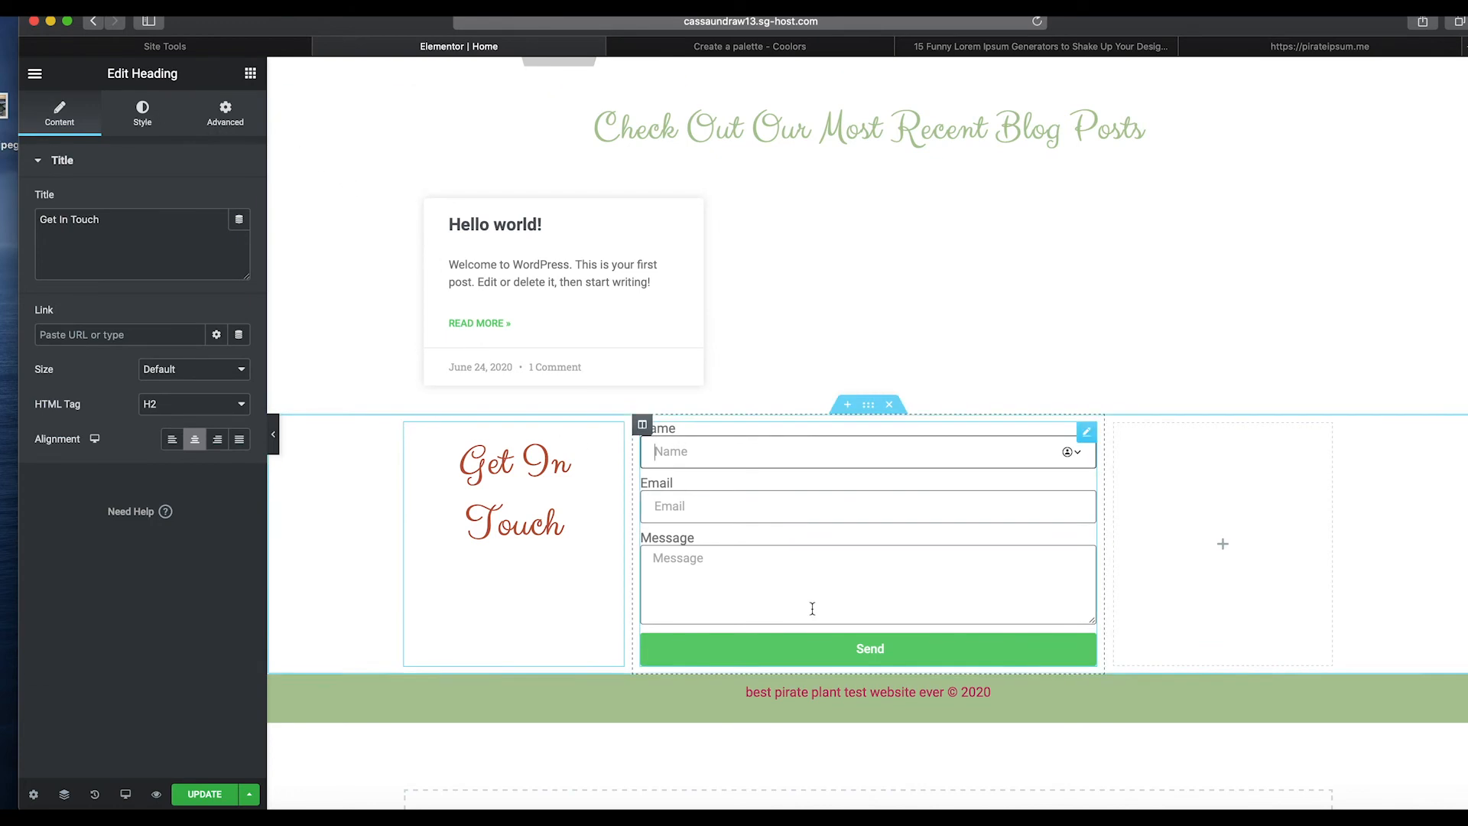
pyautogui.click(654, 558)
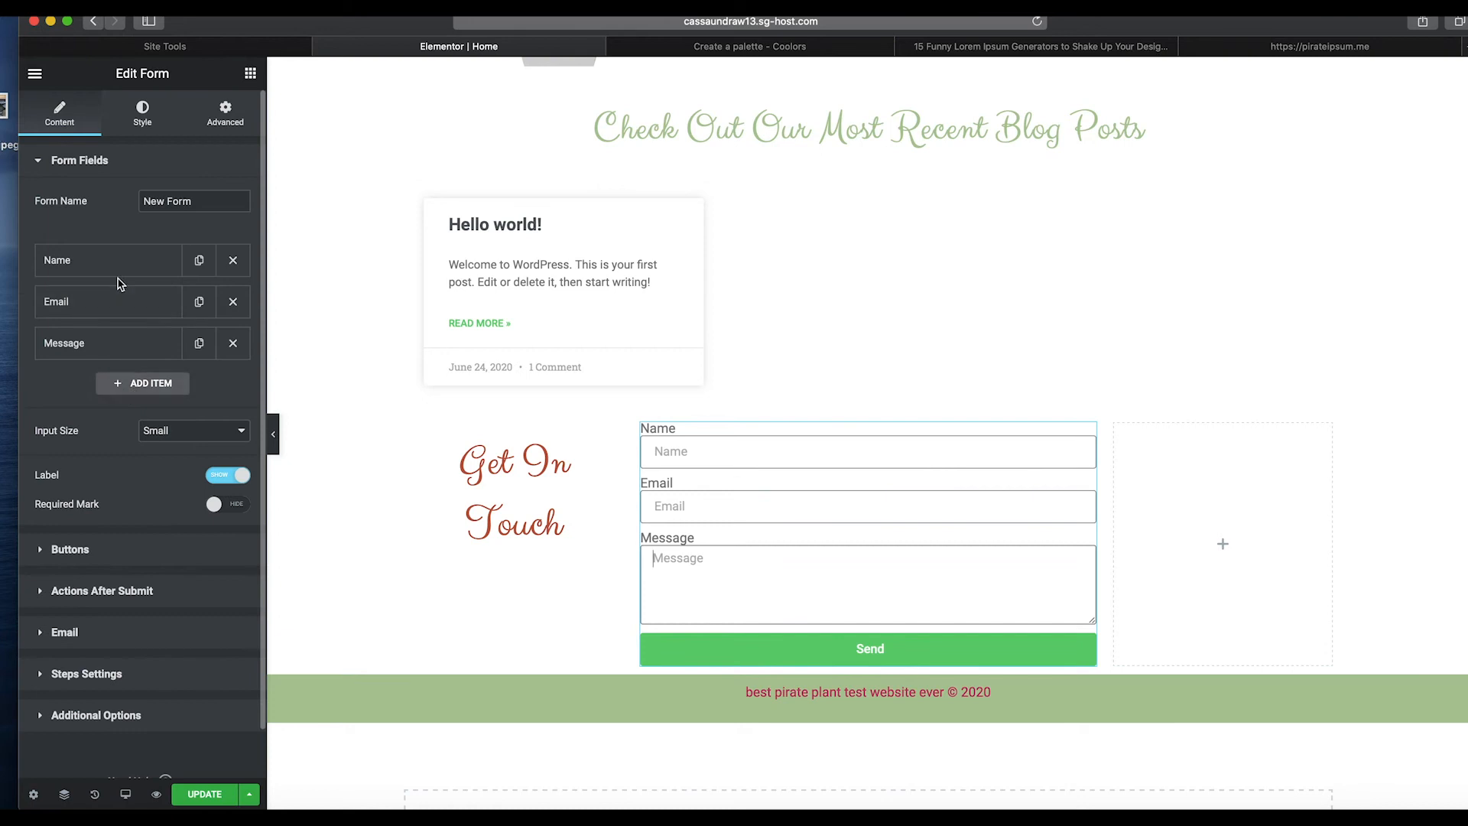
pyautogui.scroll(-1, 90, 486)
pyautogui.click(40, 552)
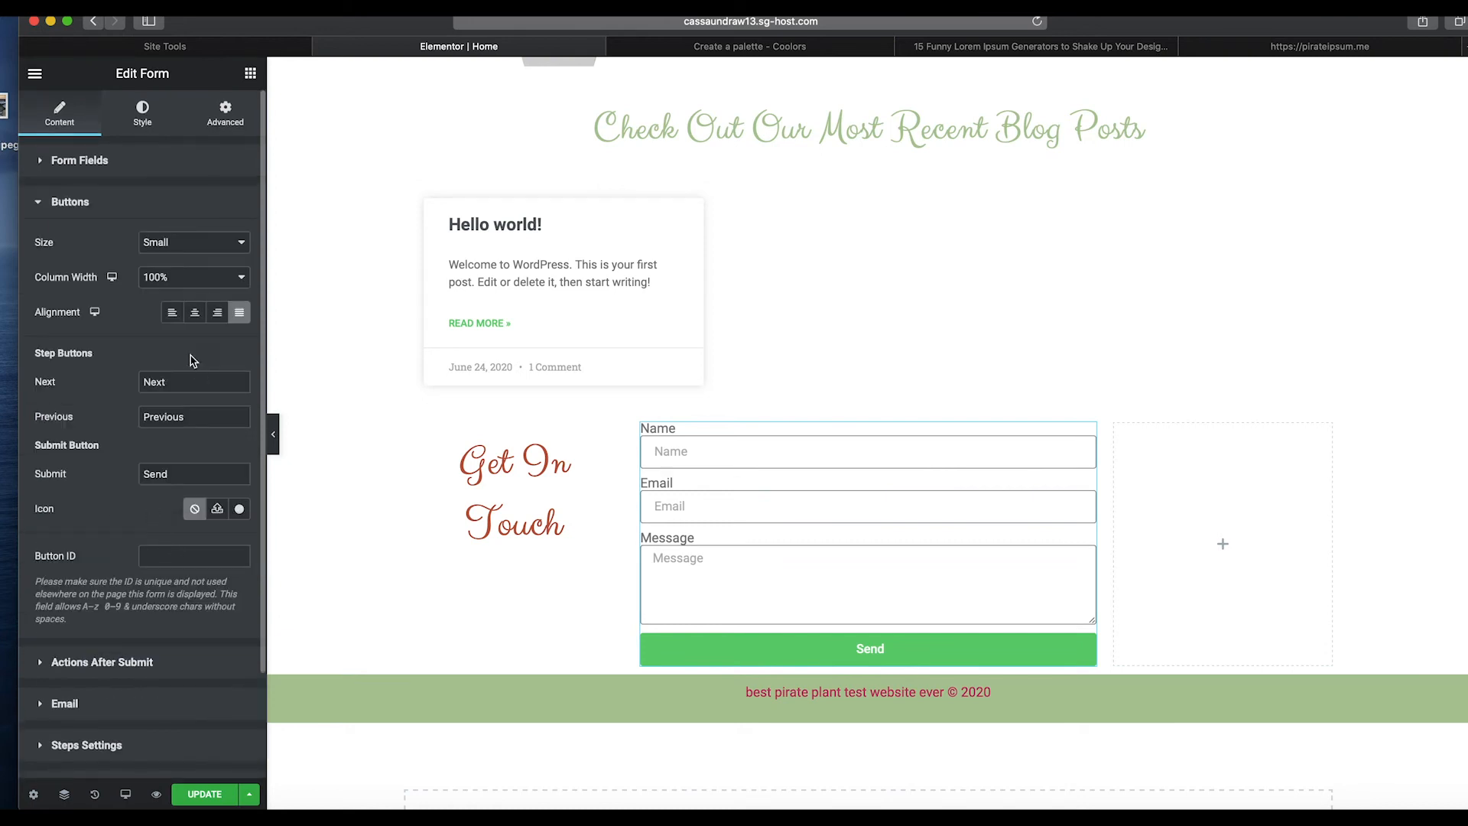
pyautogui.scroll(-3, 164, 482)
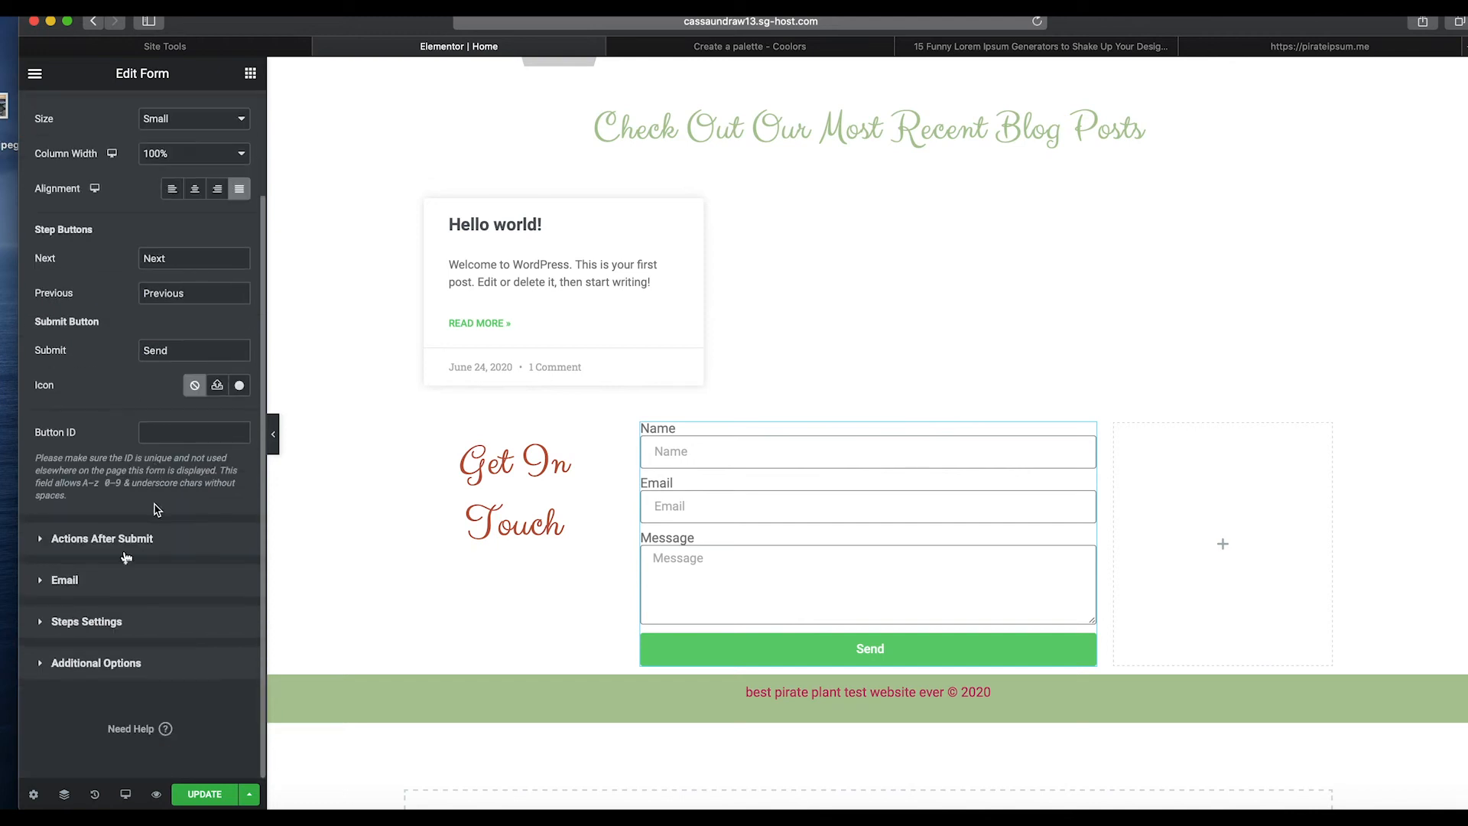
pyautogui.click(42, 541)
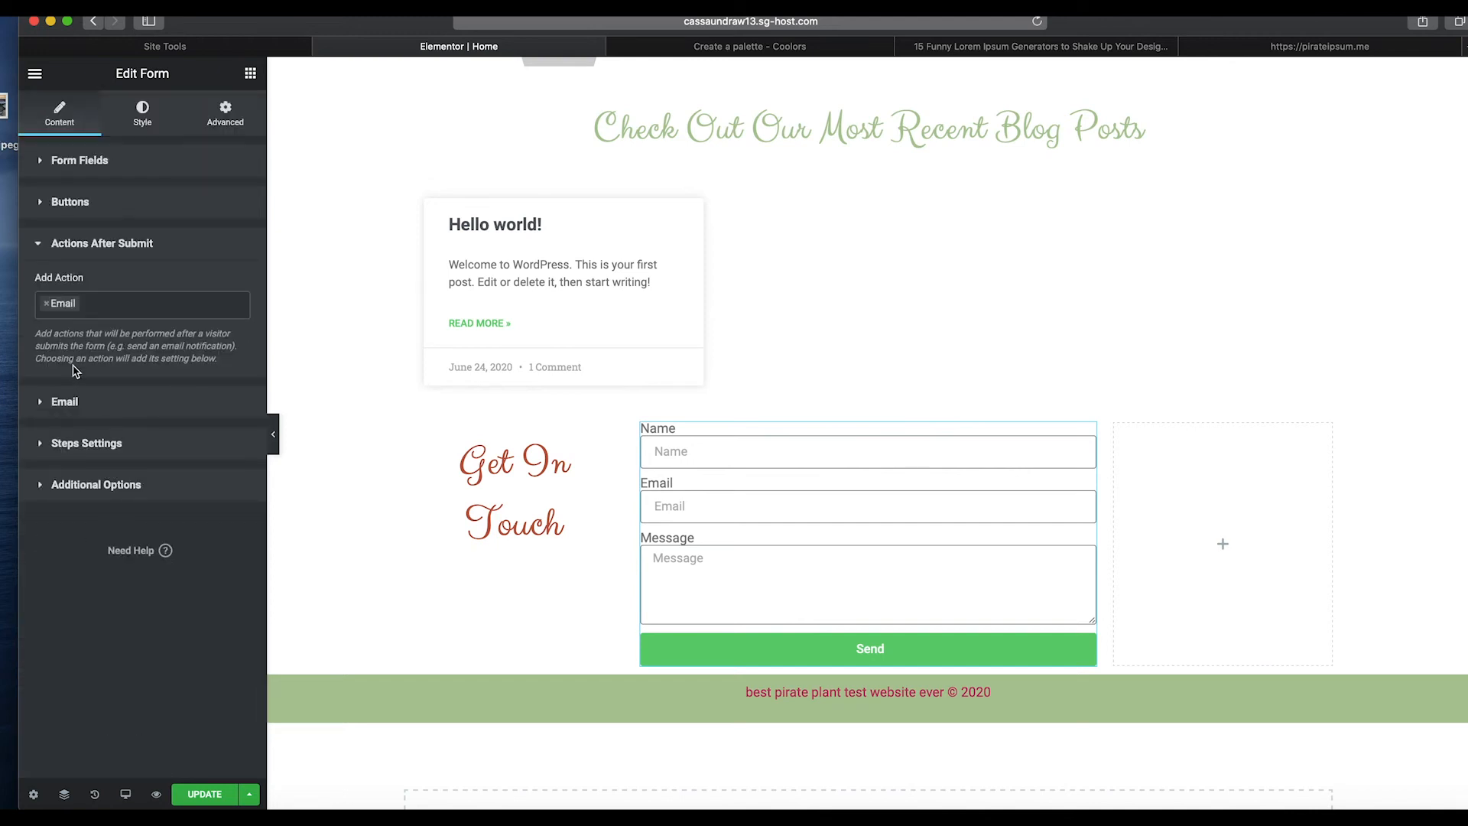
pyautogui.click(41, 405)
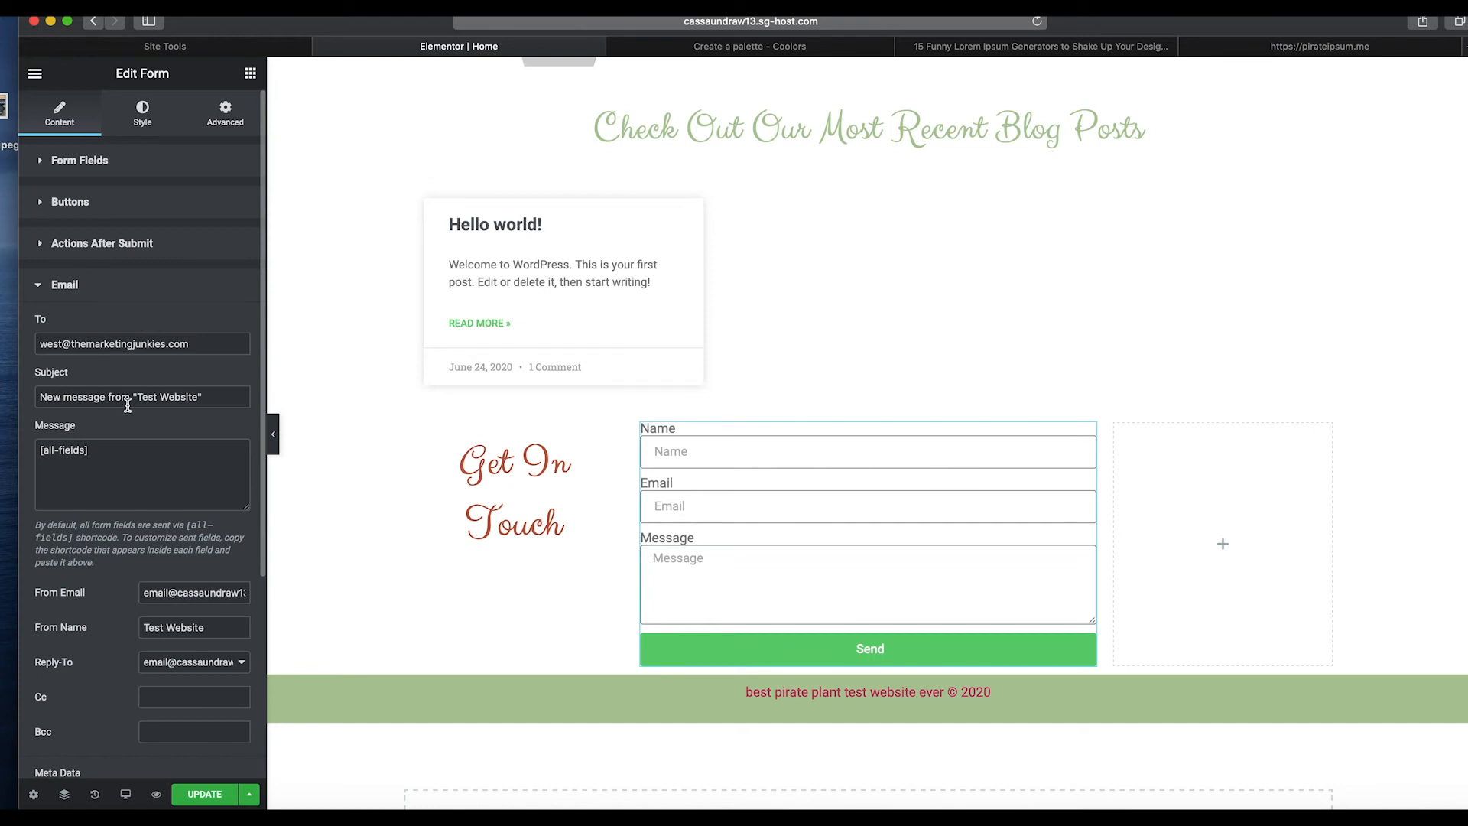
pyautogui.doubleClick(179, 592)
pyautogui.press('super+a')
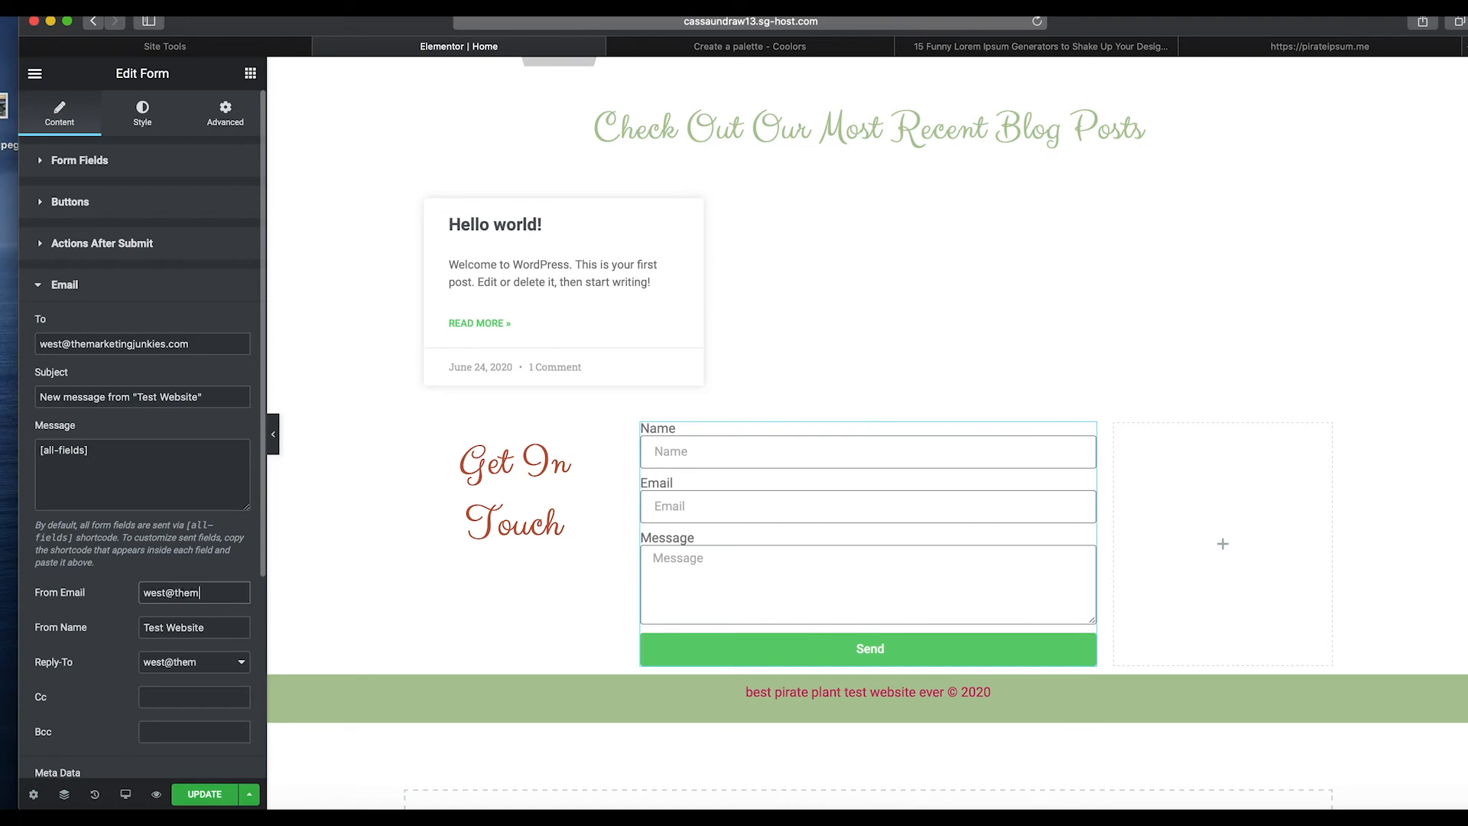
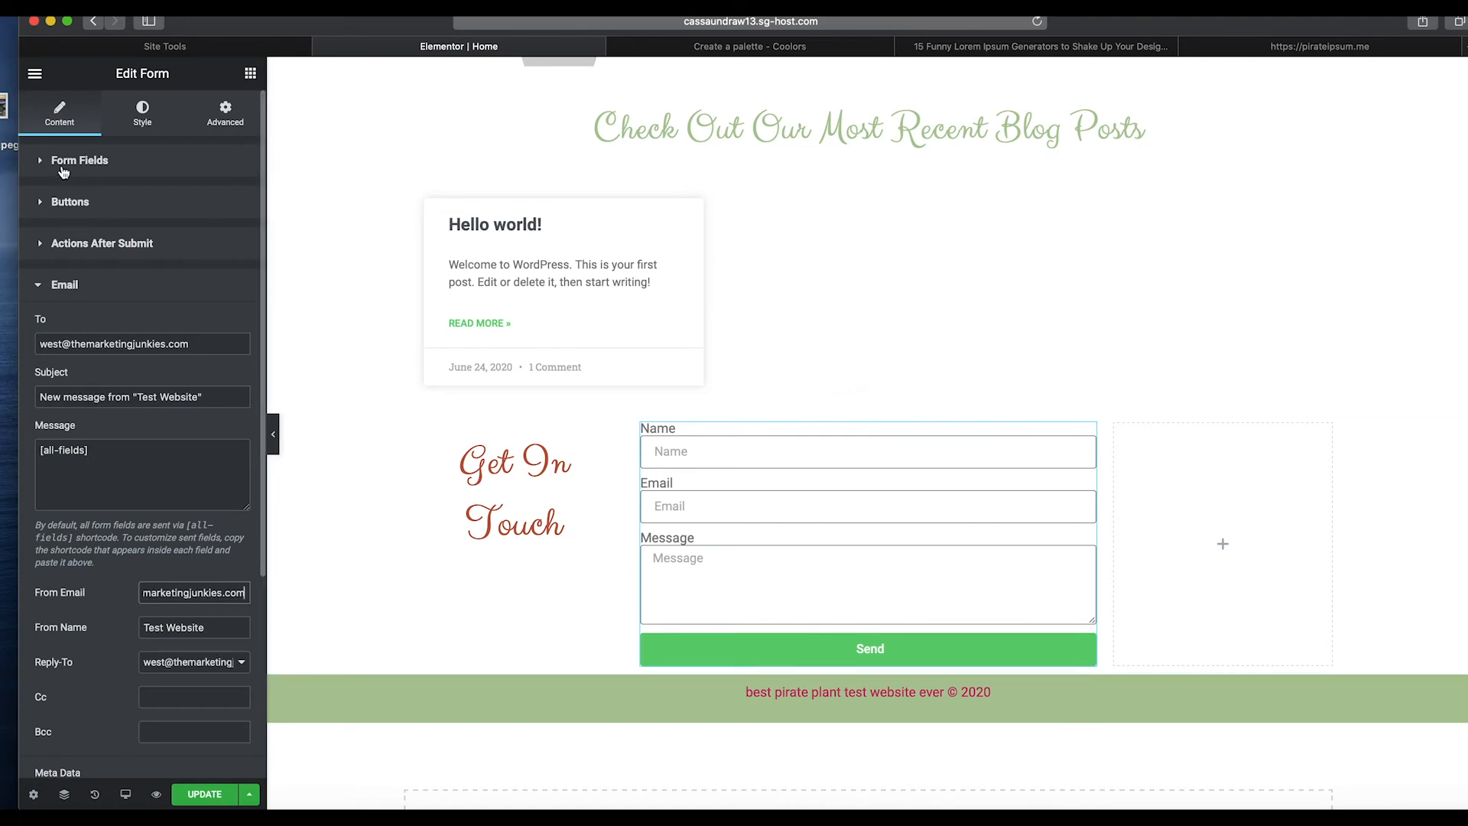
# Set the form's submit button background color to the dark purple palette swatch #503047.
pyautogui.click(50, 201)
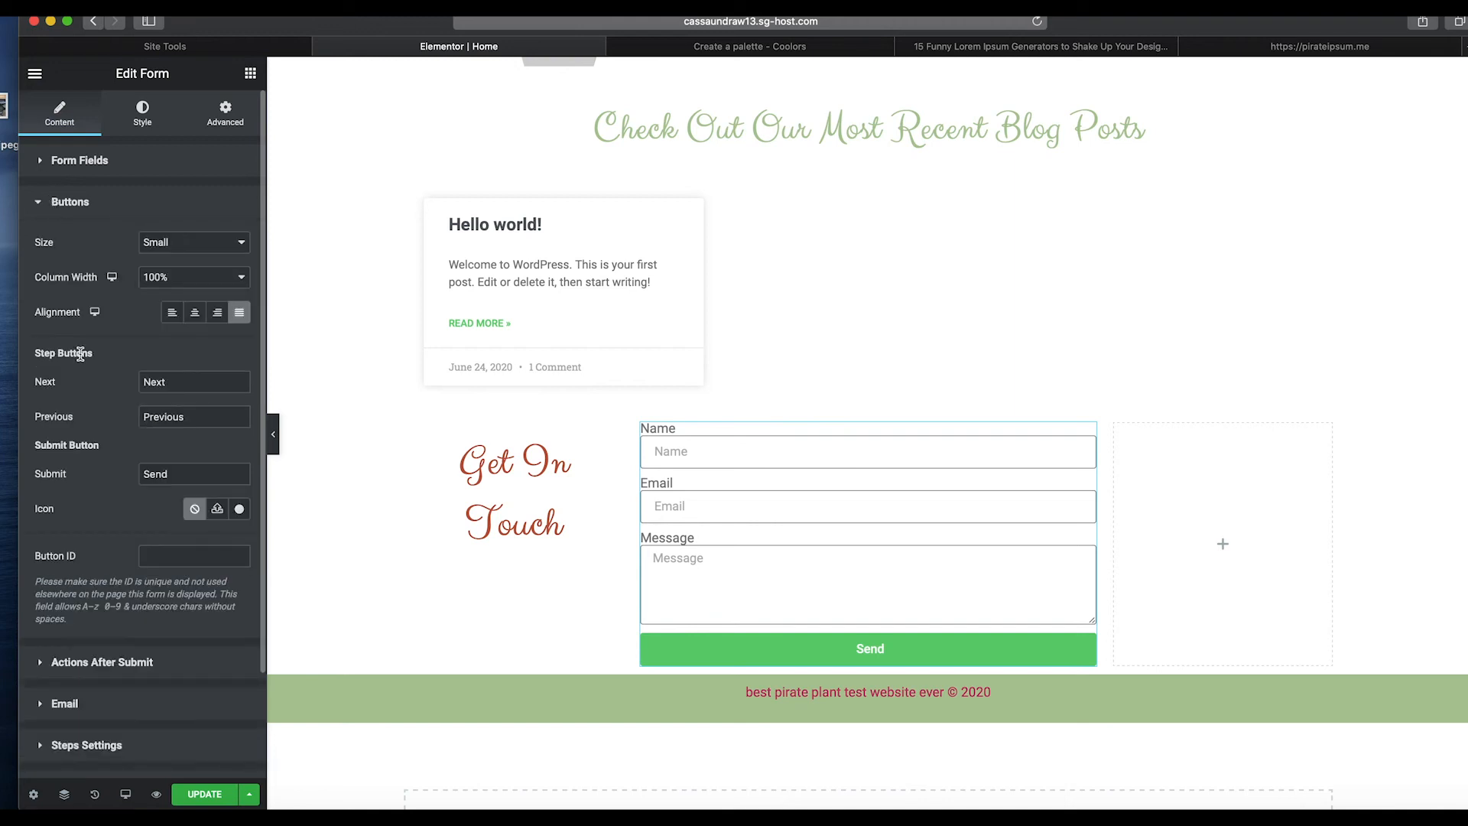
pyautogui.scroll(-1, 92, 389)
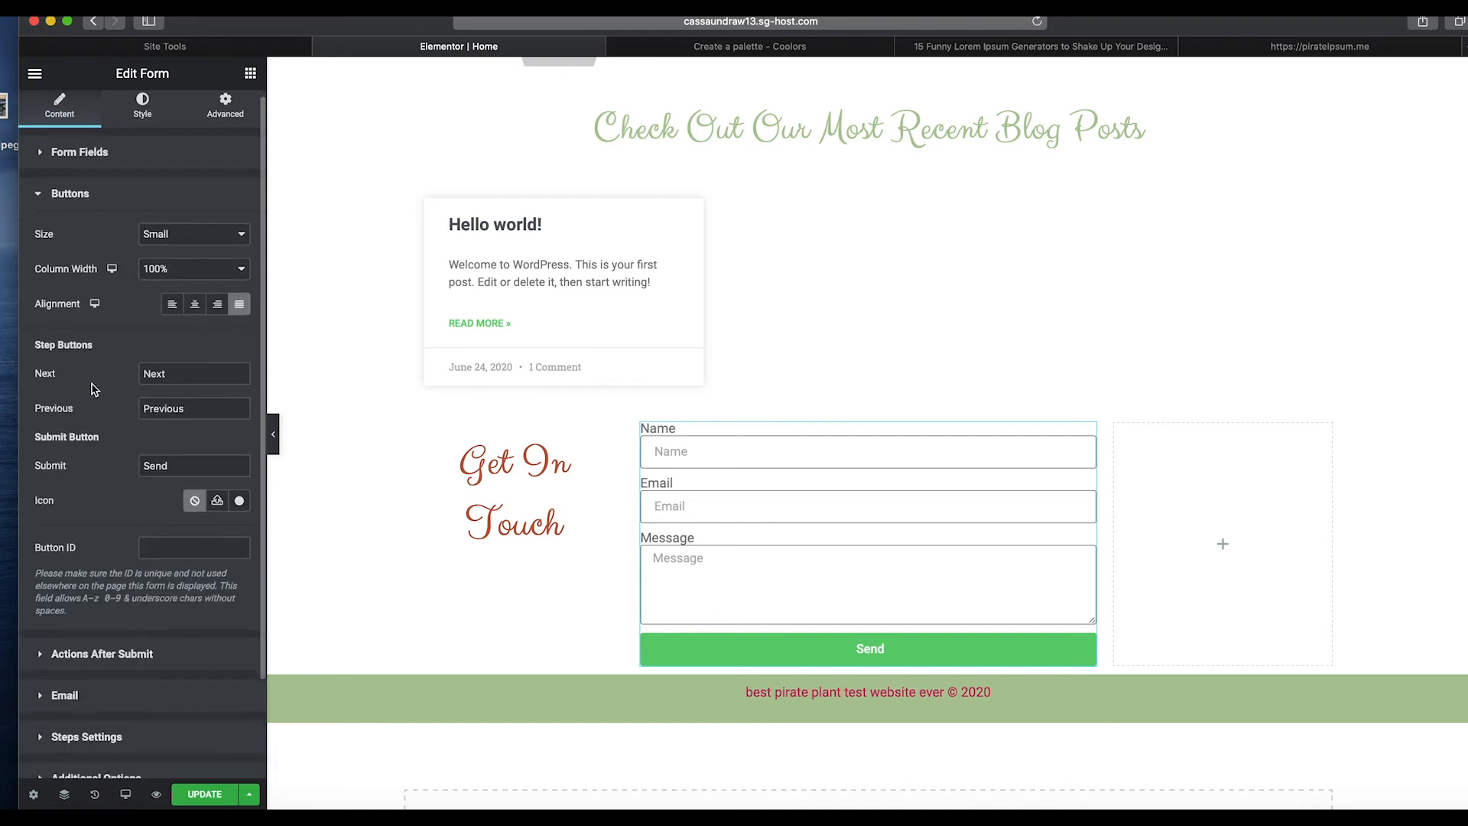
pyautogui.click(153, 115)
pyautogui.scroll(-3, 80, 589)
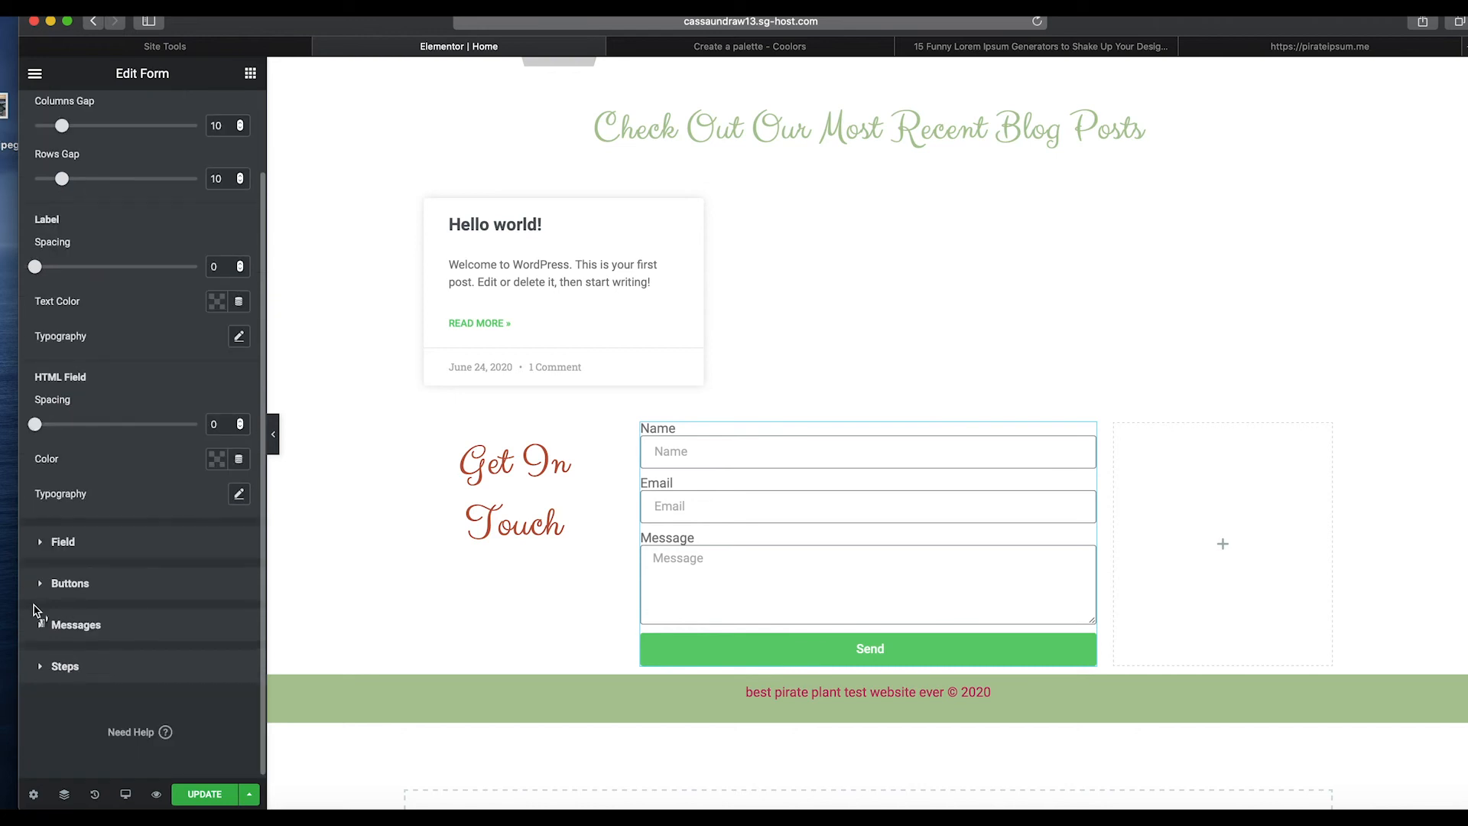
pyautogui.click(40, 586)
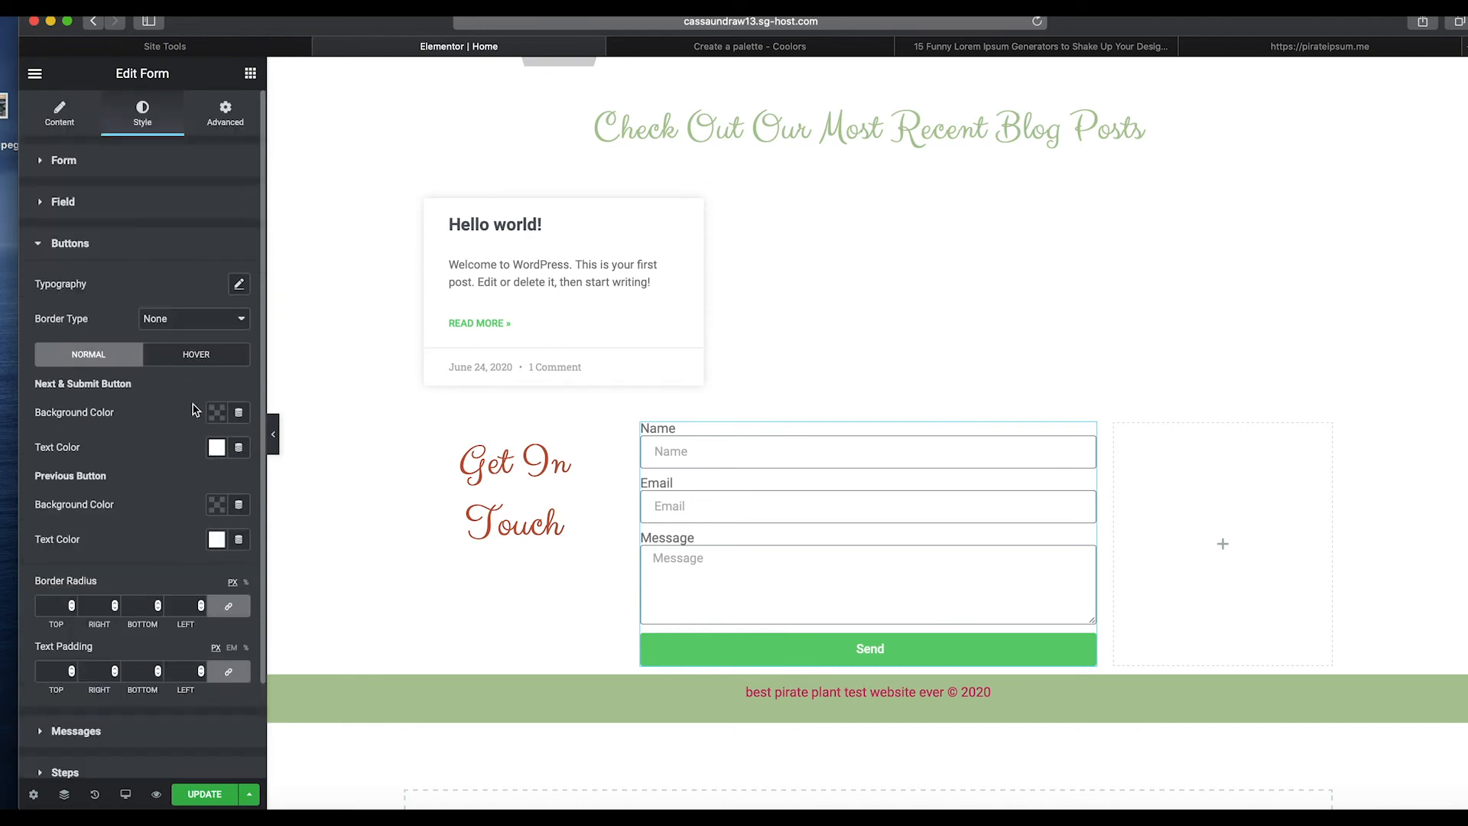
pyautogui.click(217, 413)
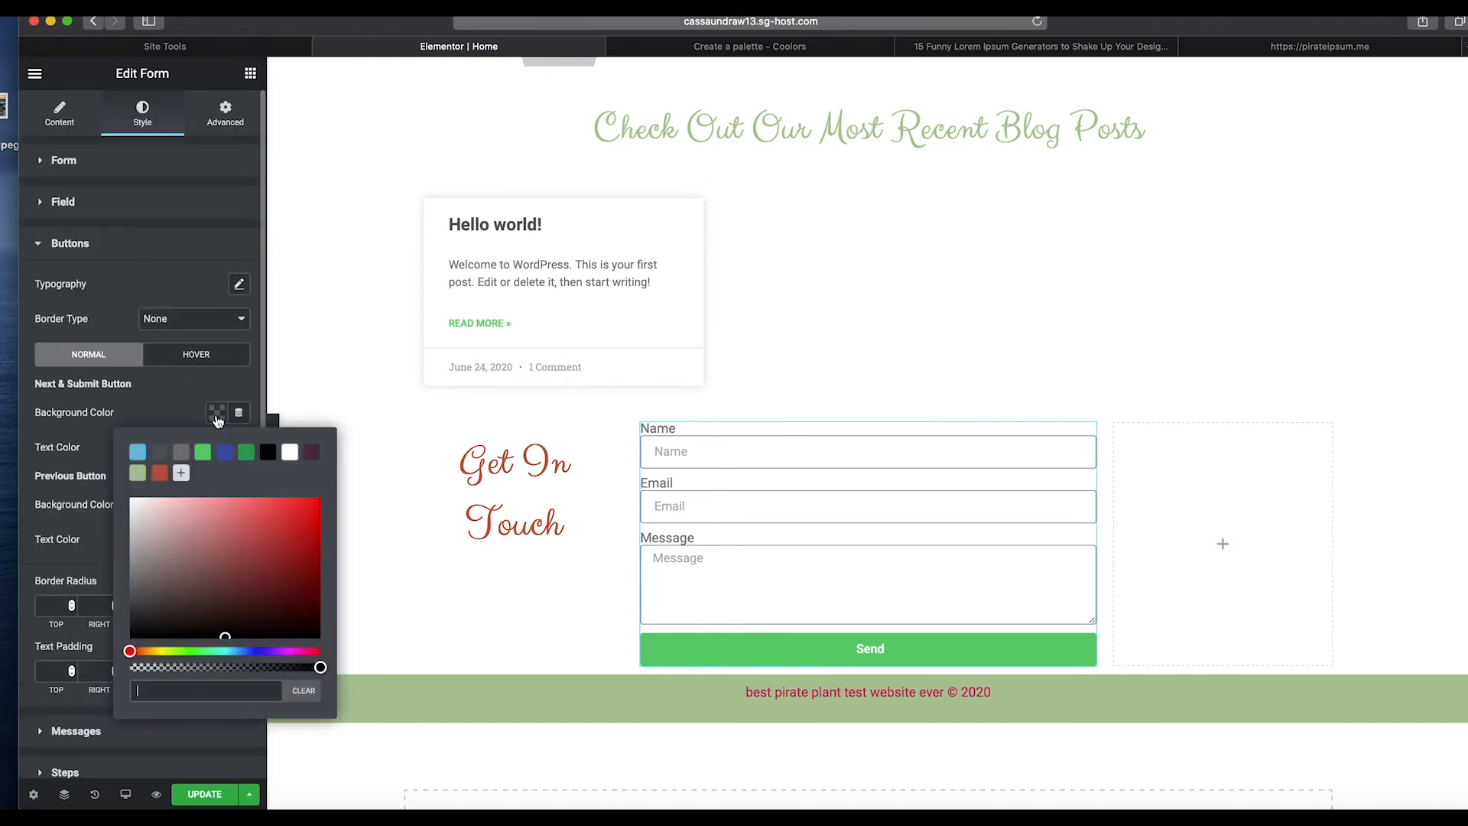
pyautogui.click(310, 454)
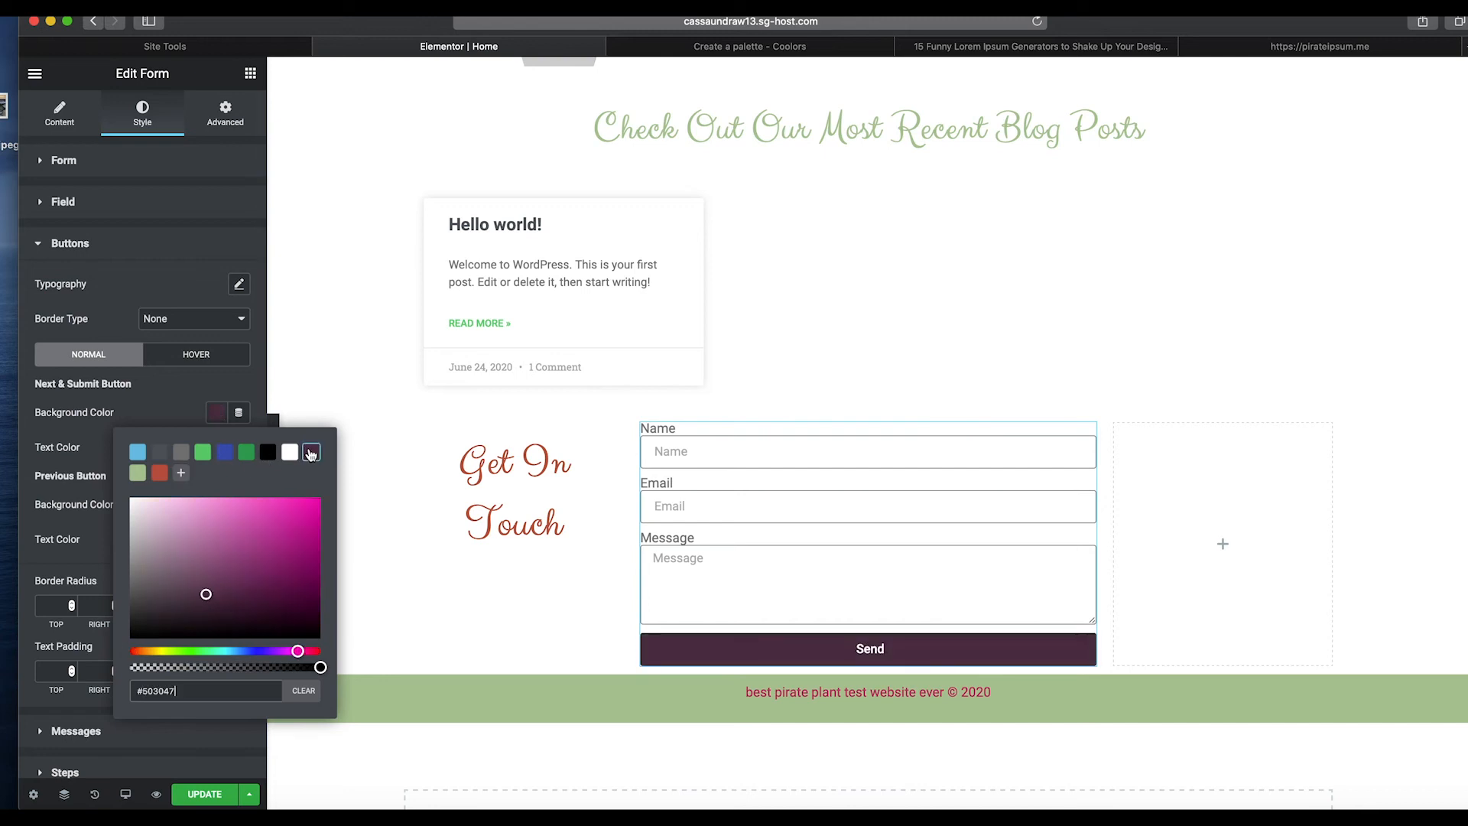
# Set the form's padding to 21 px top, 15 px right, 33 px bottom and 15 px left.
pyautogui.click(223, 113)
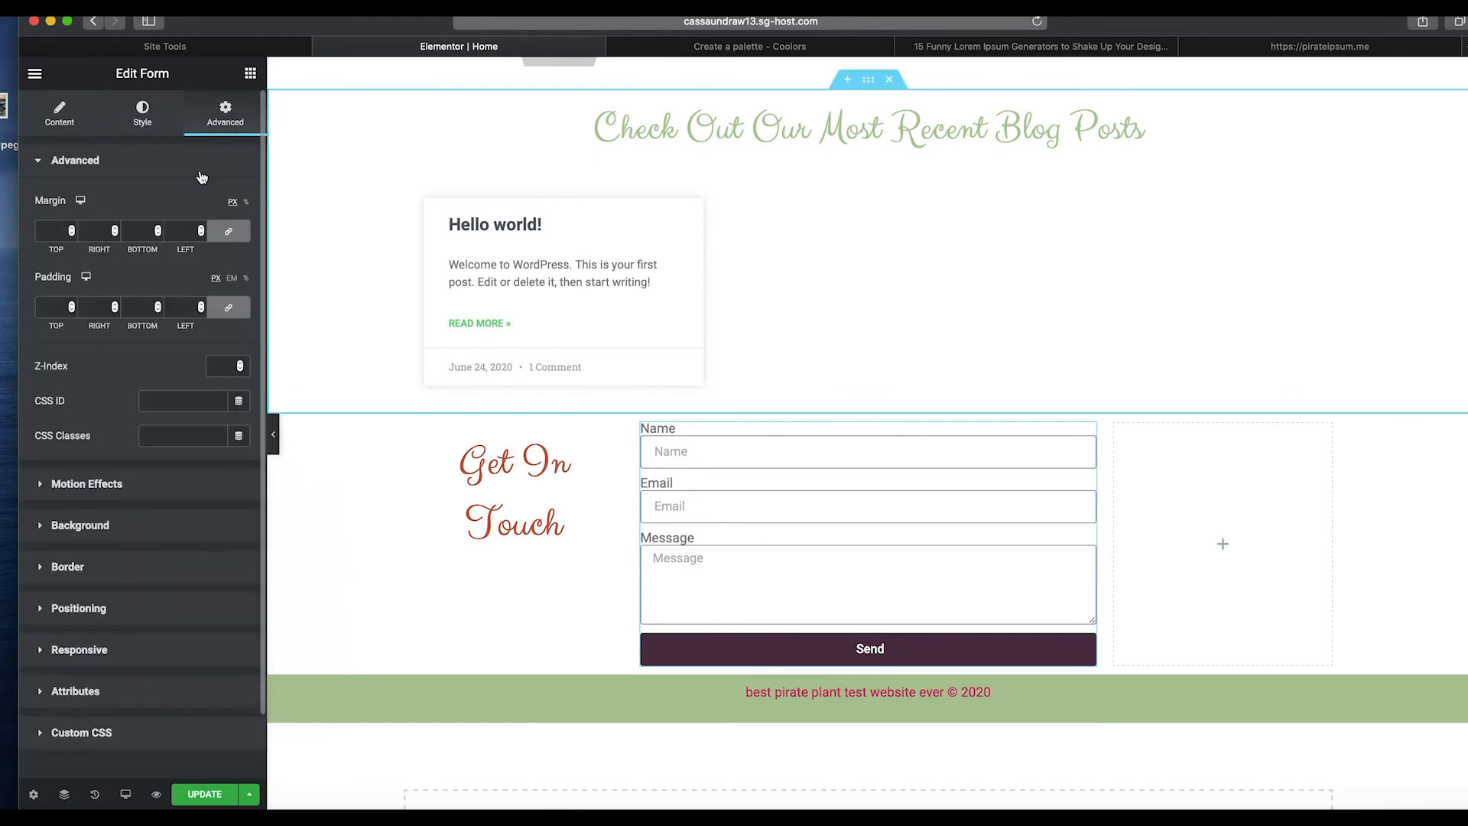
pyautogui.click(72, 305)
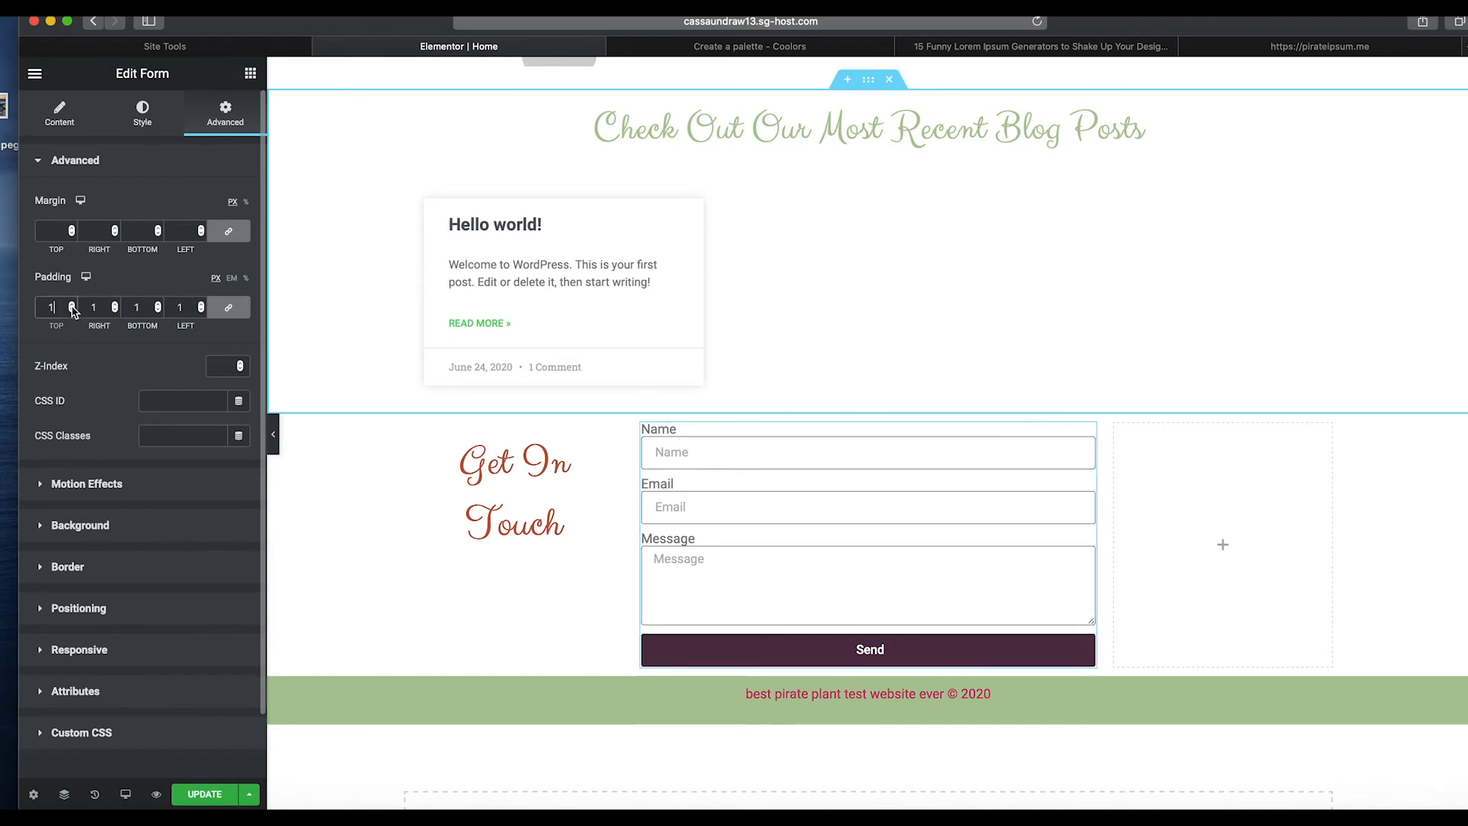
pyautogui.click(72, 307)
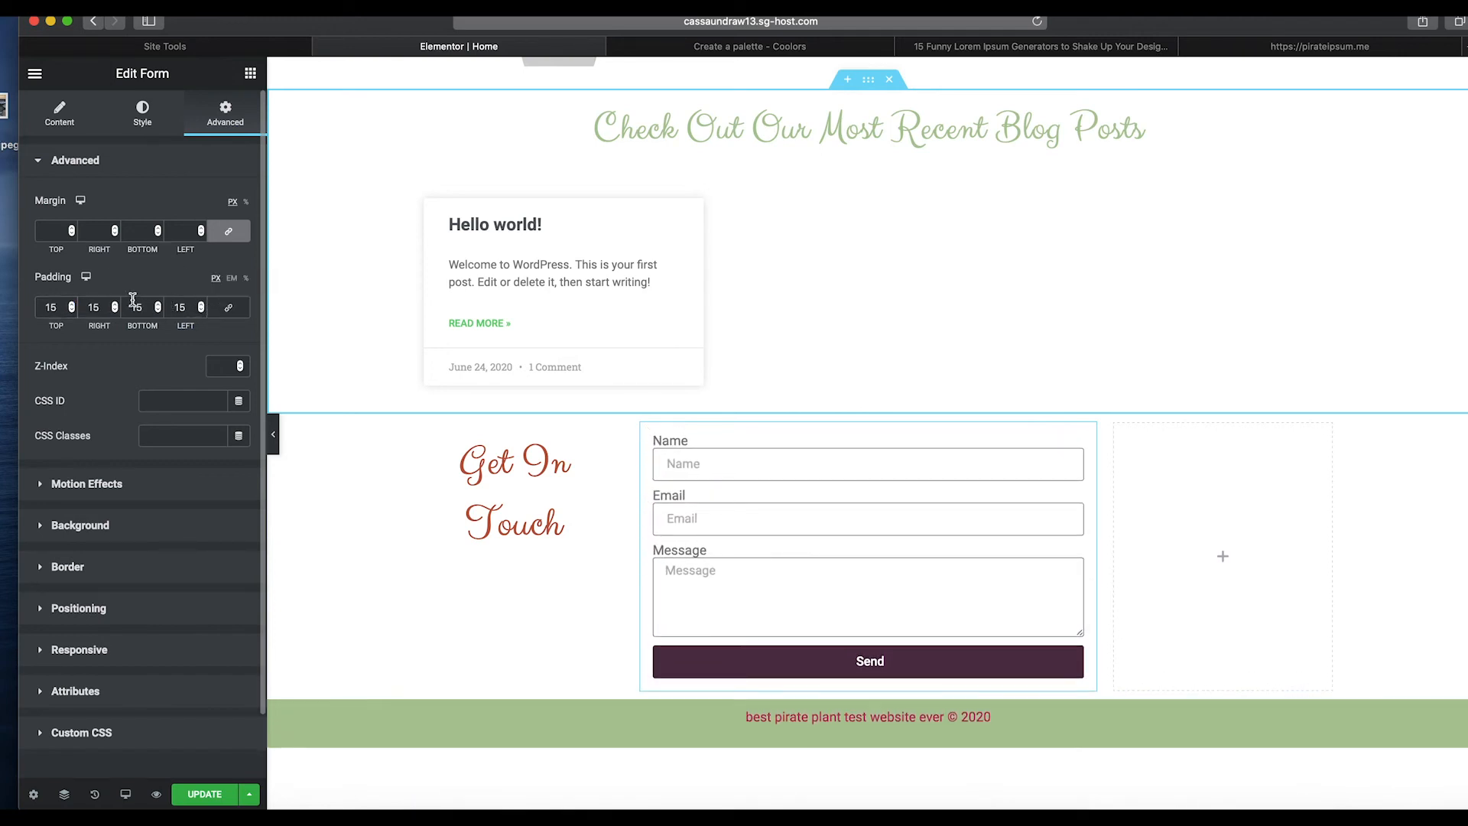
pyautogui.click(72, 305)
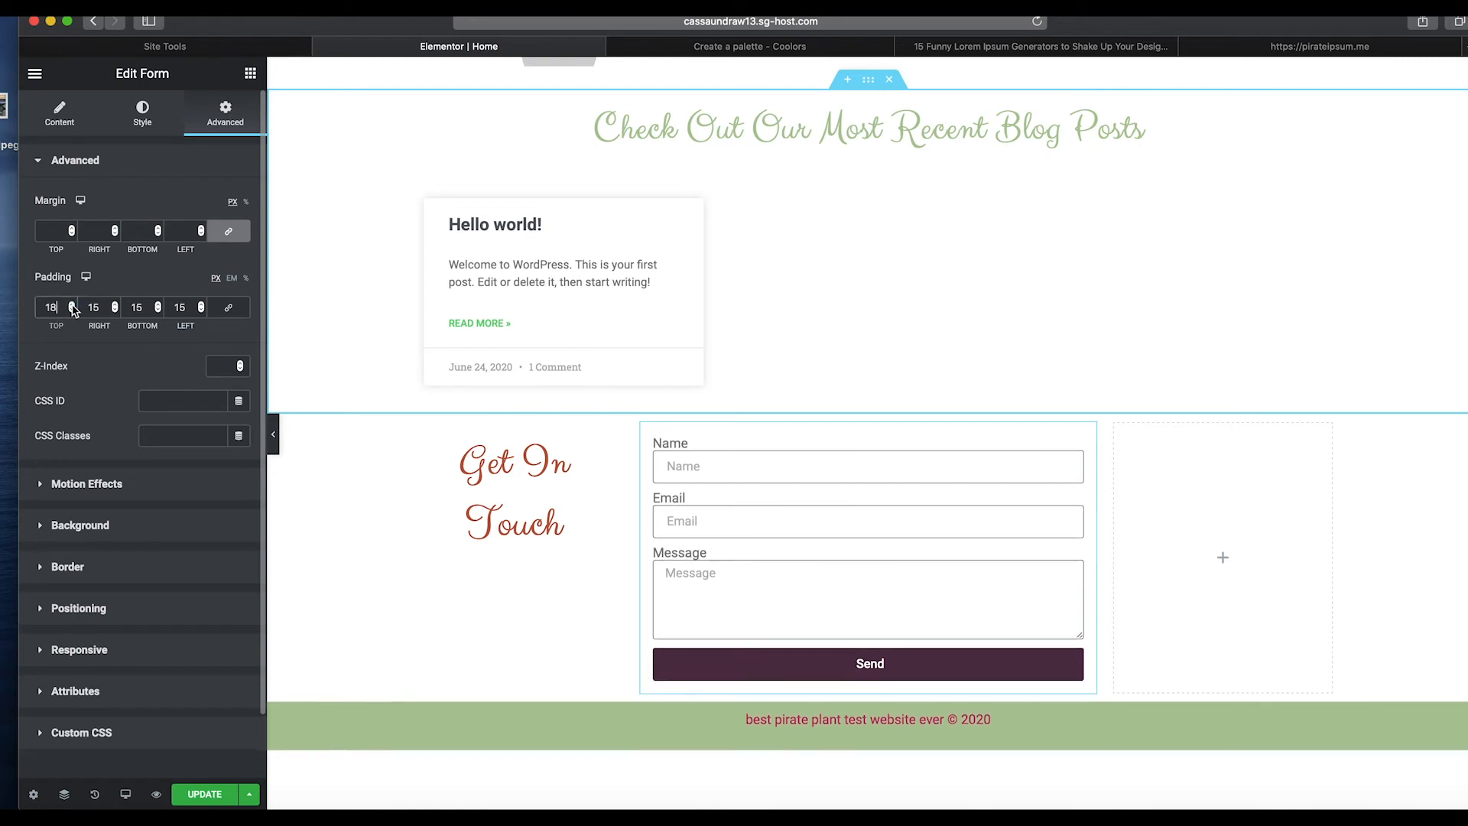
pyautogui.click(158, 306)
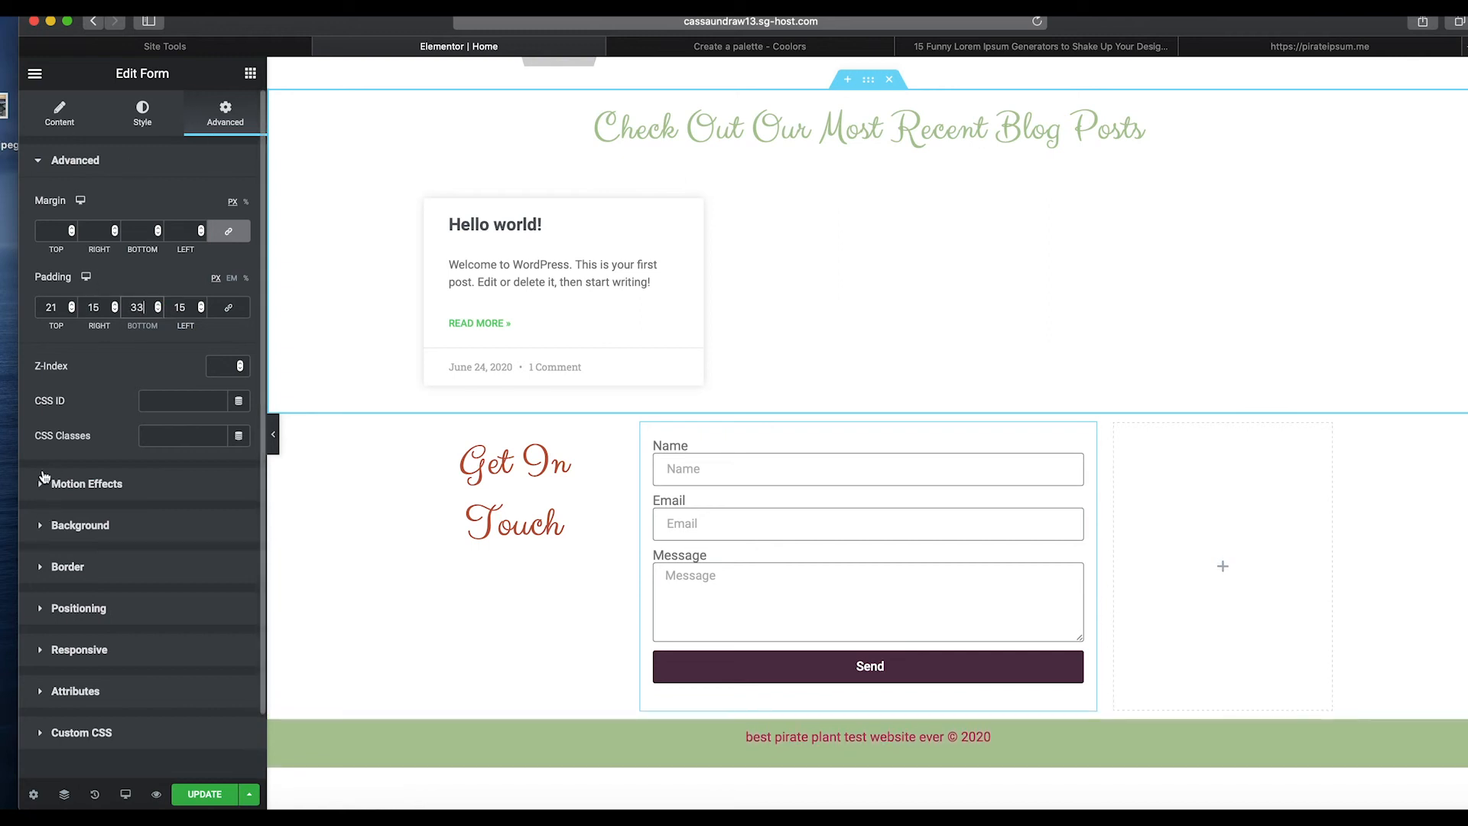
# Set the form labels' font family to Arial and their spacing to 7.
pyautogui.click(141, 114)
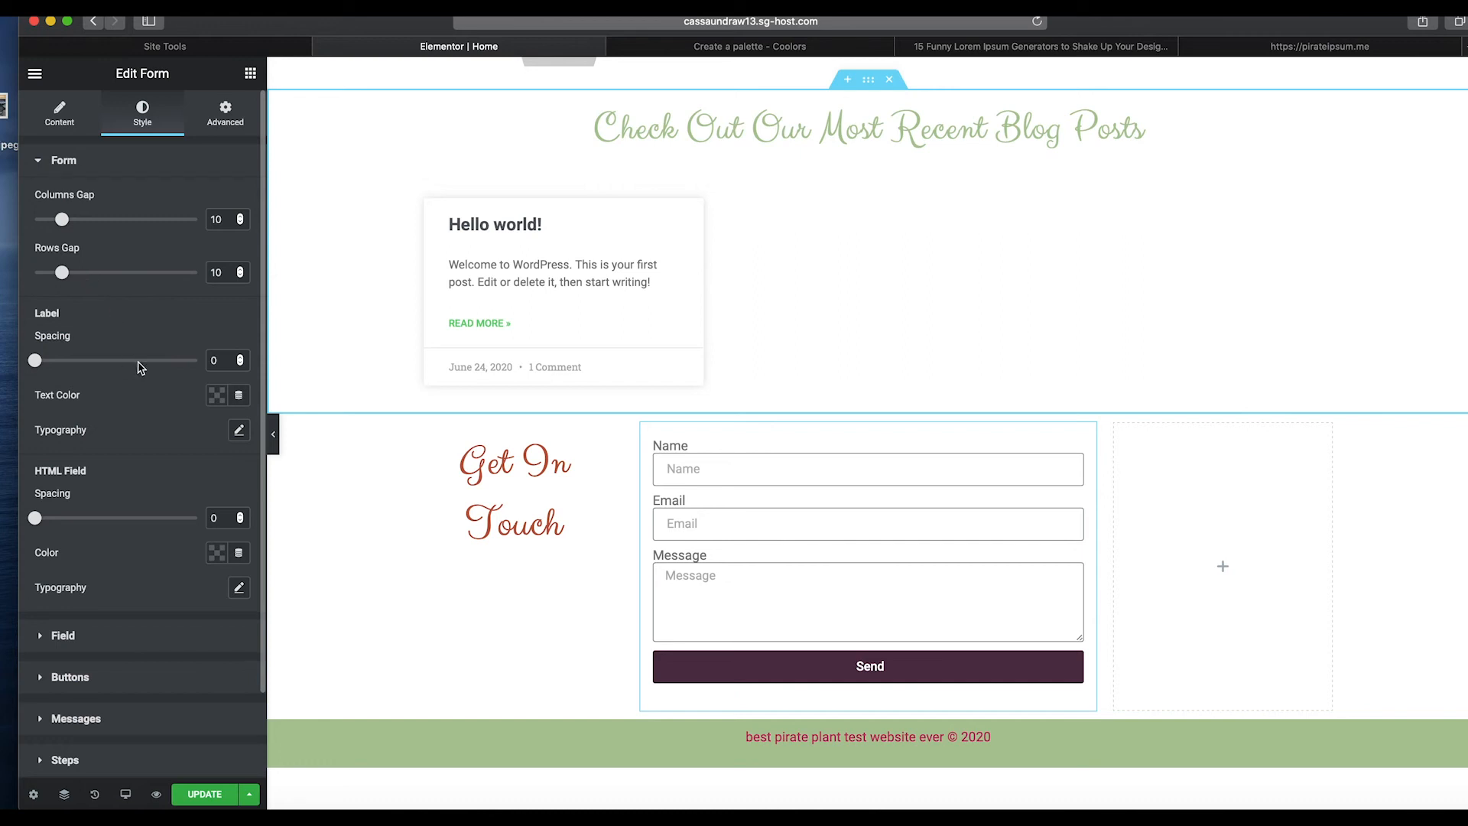
pyautogui.click(234, 431)
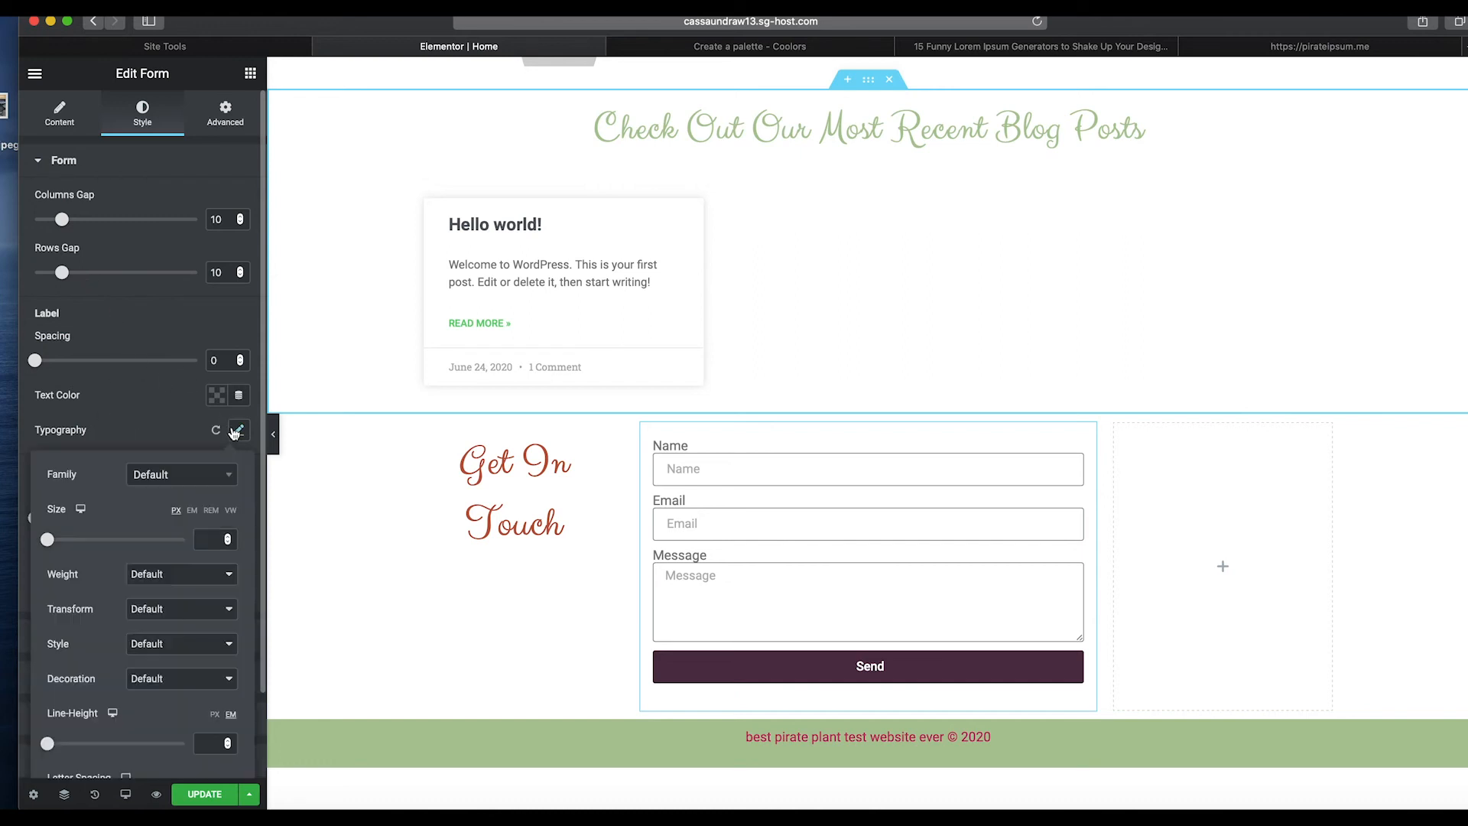
pyautogui.click(170, 486)
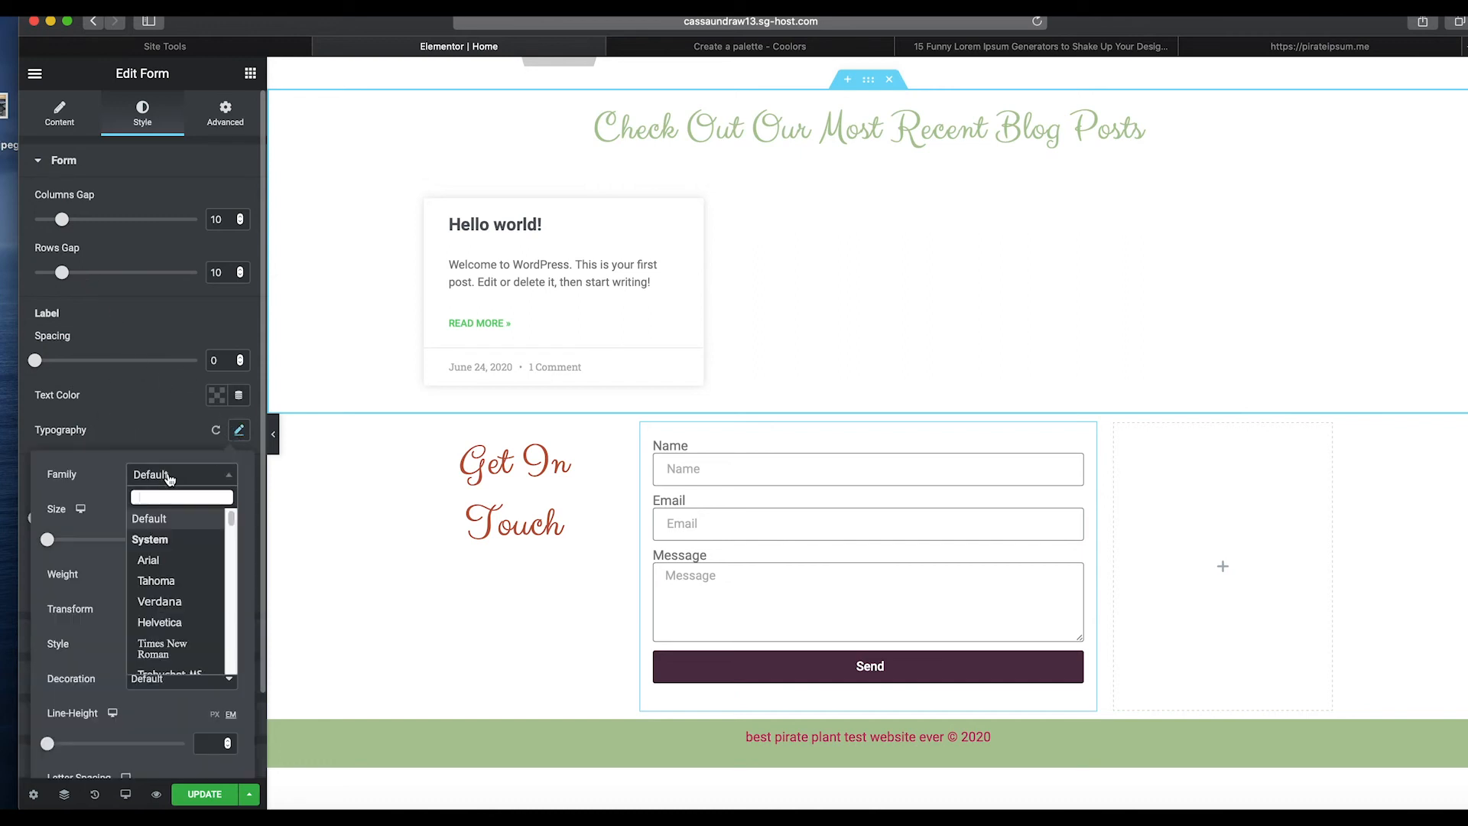
pyautogui.click(176, 563)
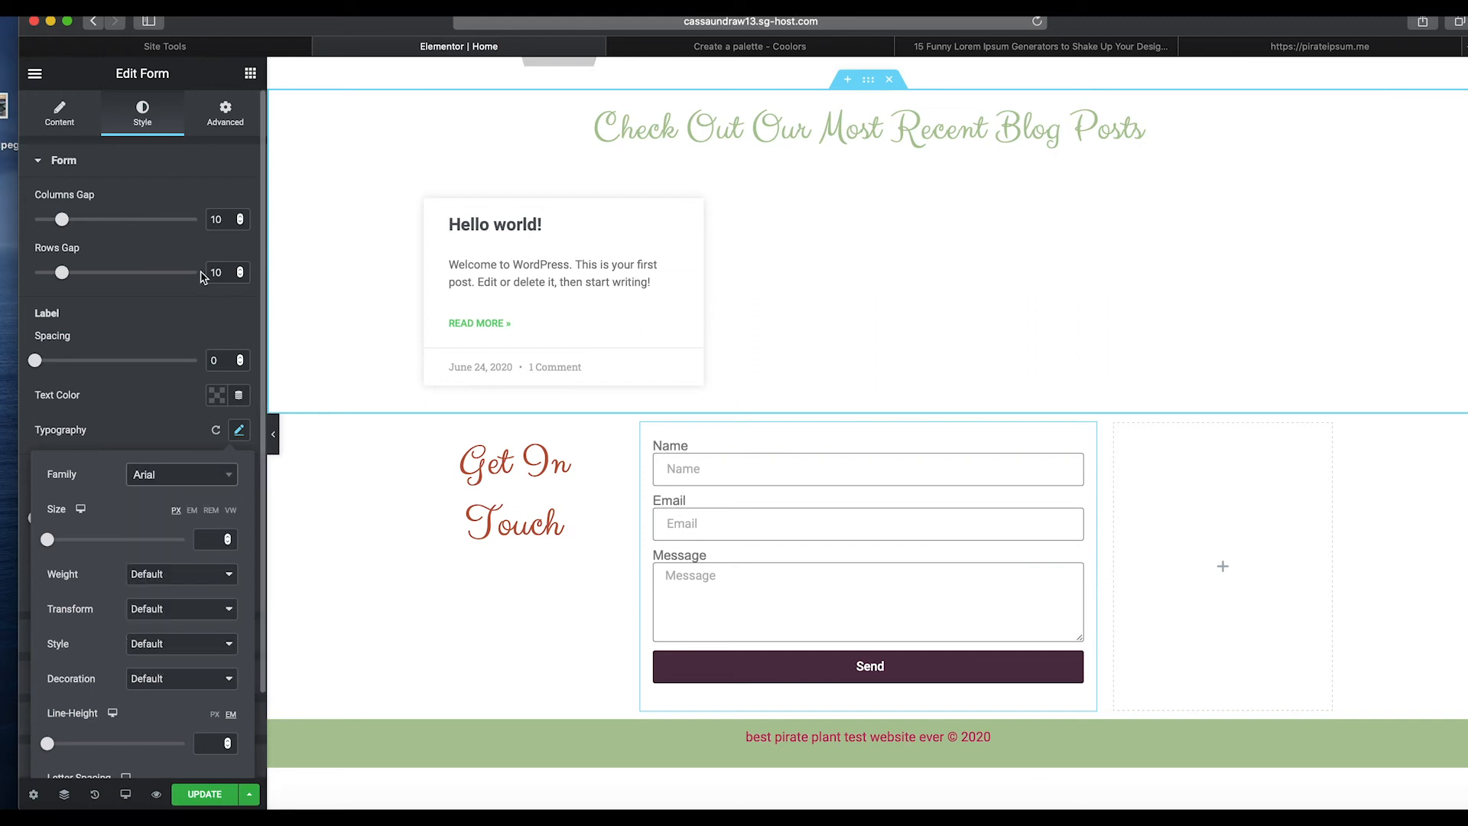
pyautogui.moveTo(37, 362); pyautogui.dragTo(55, 364)
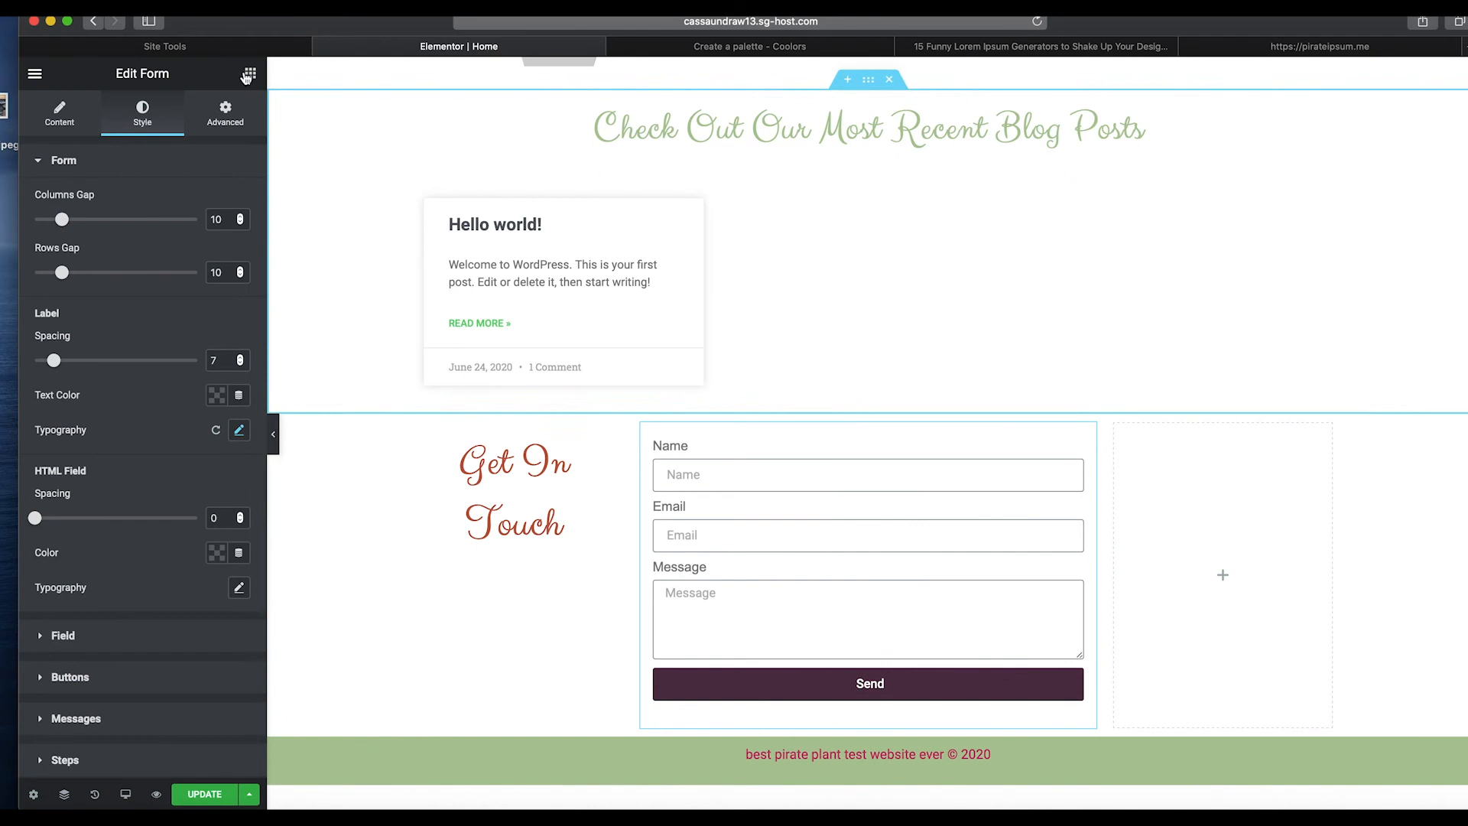
# Add an Image widget to the empty column beside the form showing the large-bonsai image from the media library.
pyautogui.click(250, 74)
pyautogui.moveTo(75, 318); pyautogui.dragTo(1192, 589)
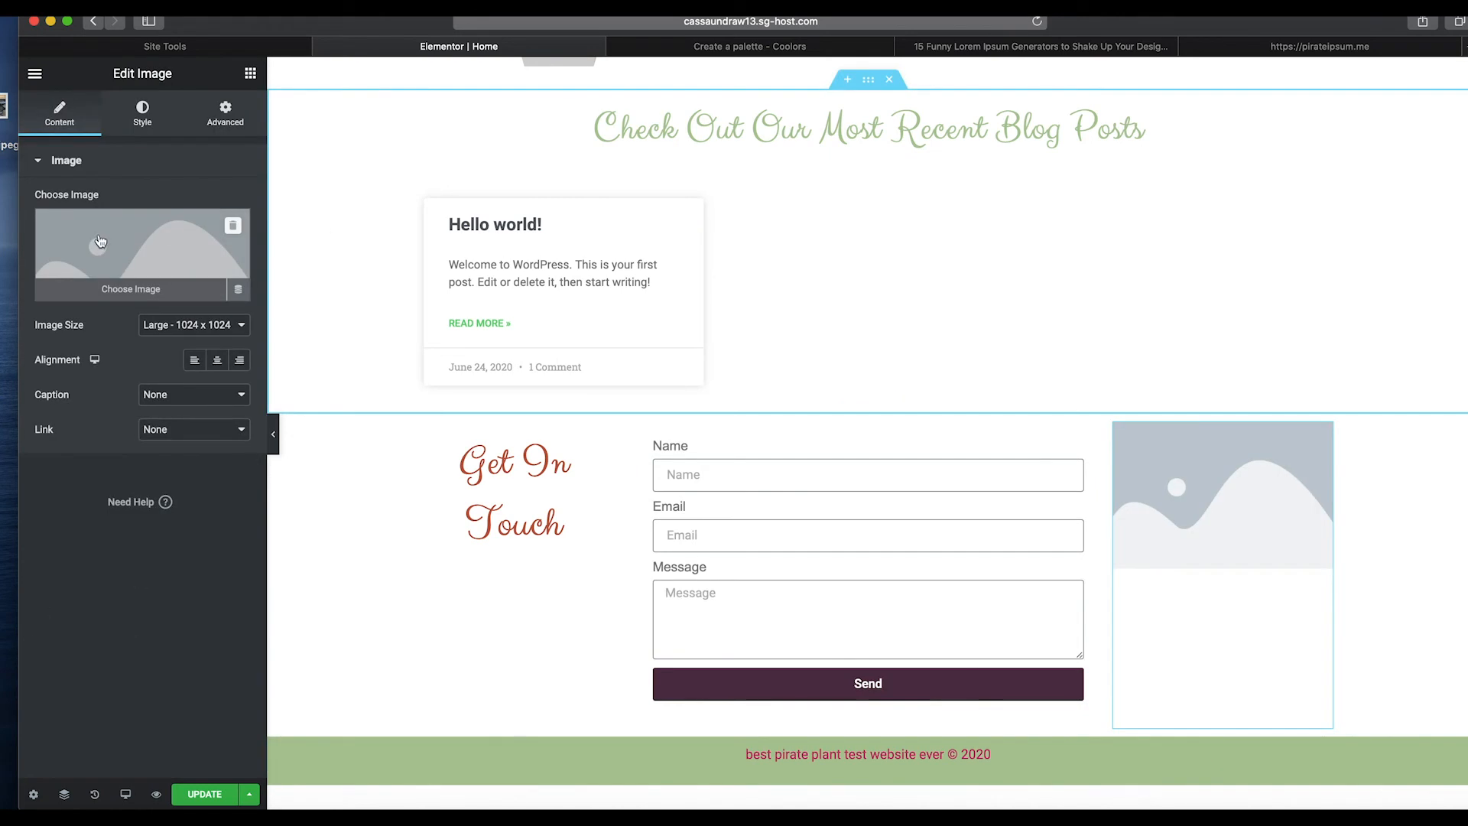
pyautogui.click(99, 241)
pyautogui.click(624, 266)
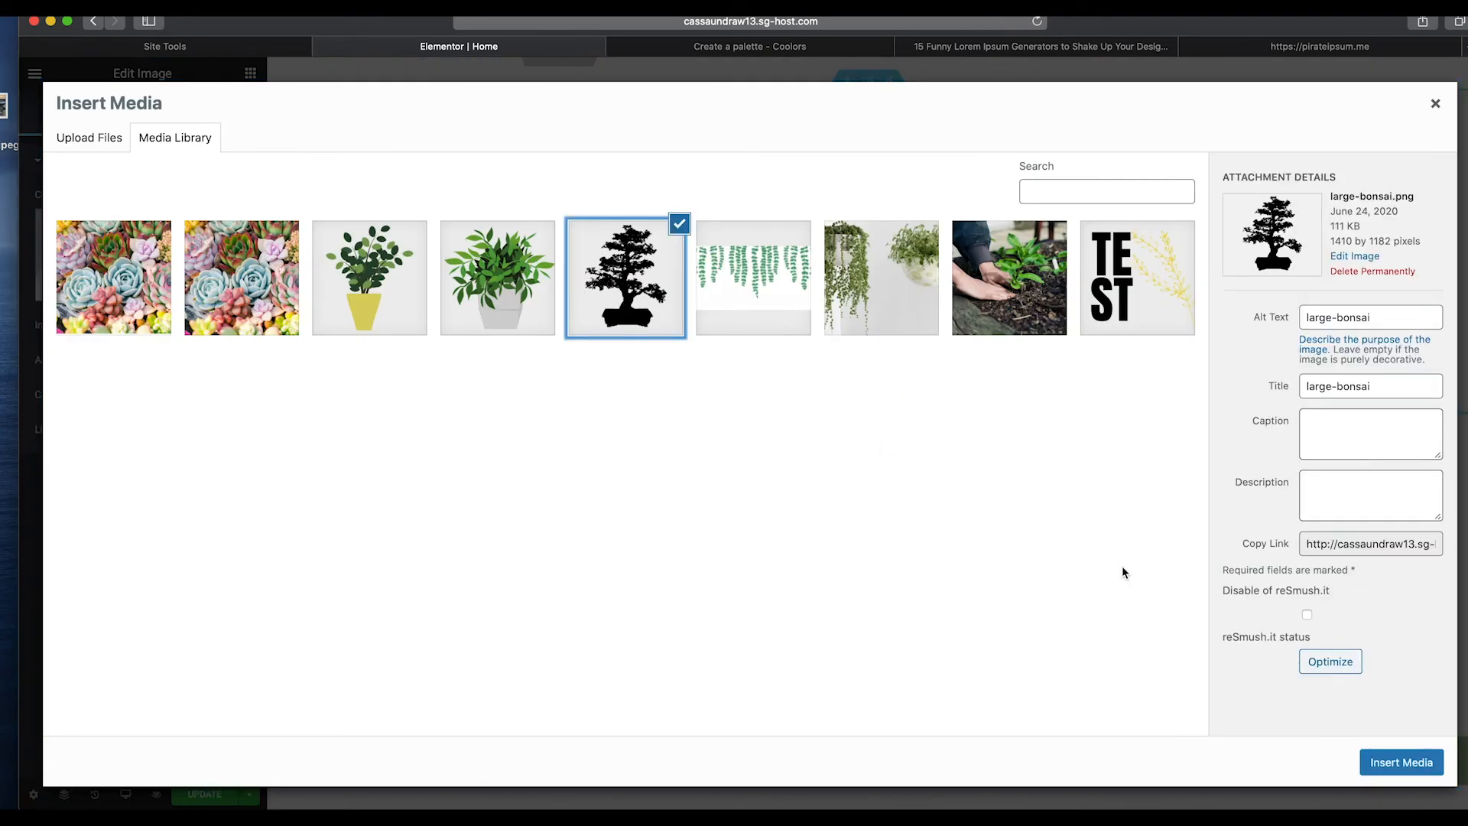
pyautogui.click(1414, 761)
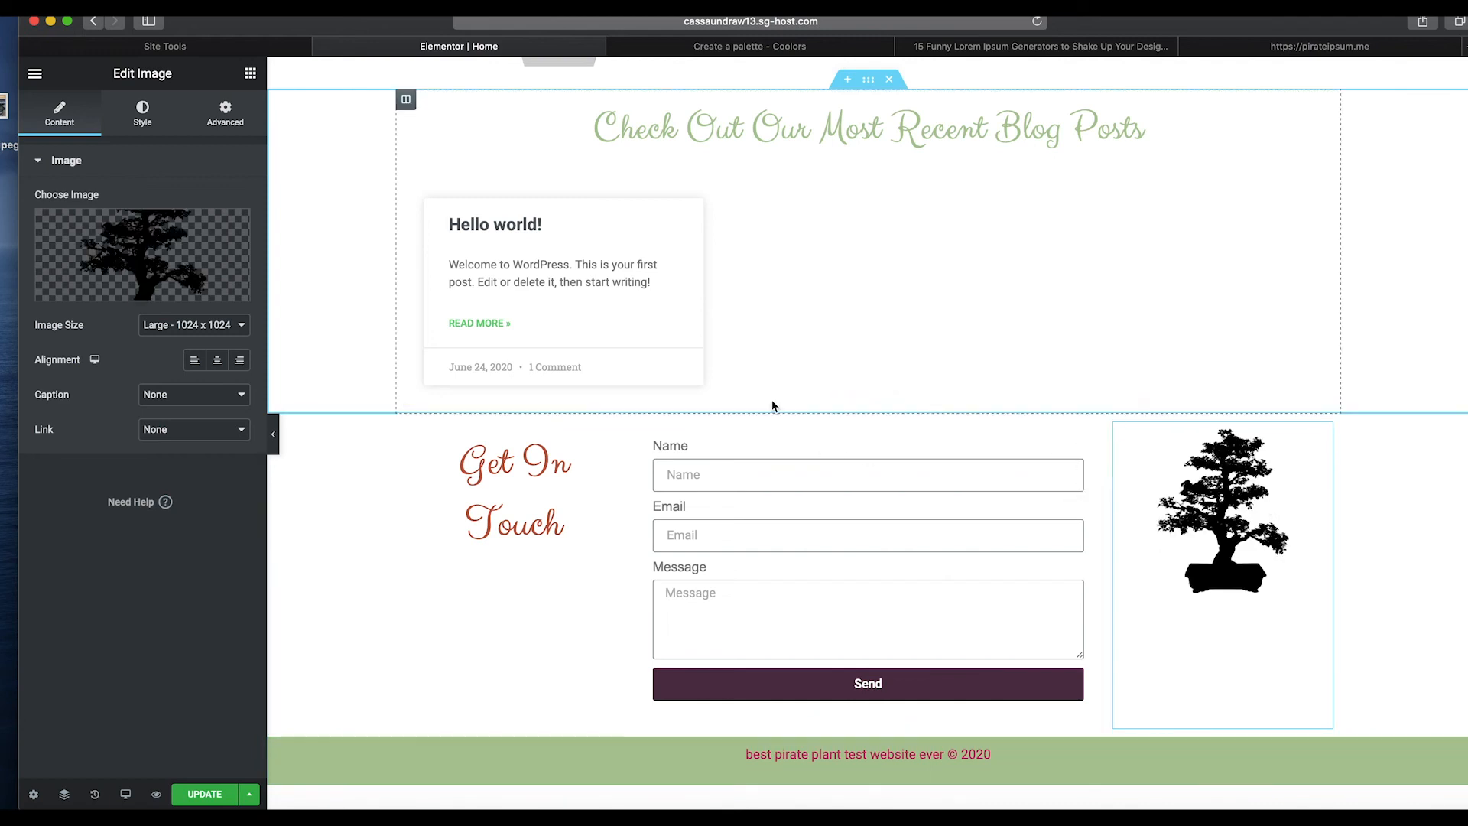
# Set the bonsai image's padding to 47 px on top and 5 px on the other sides.
pyautogui.scroll(-2, 787, 377)
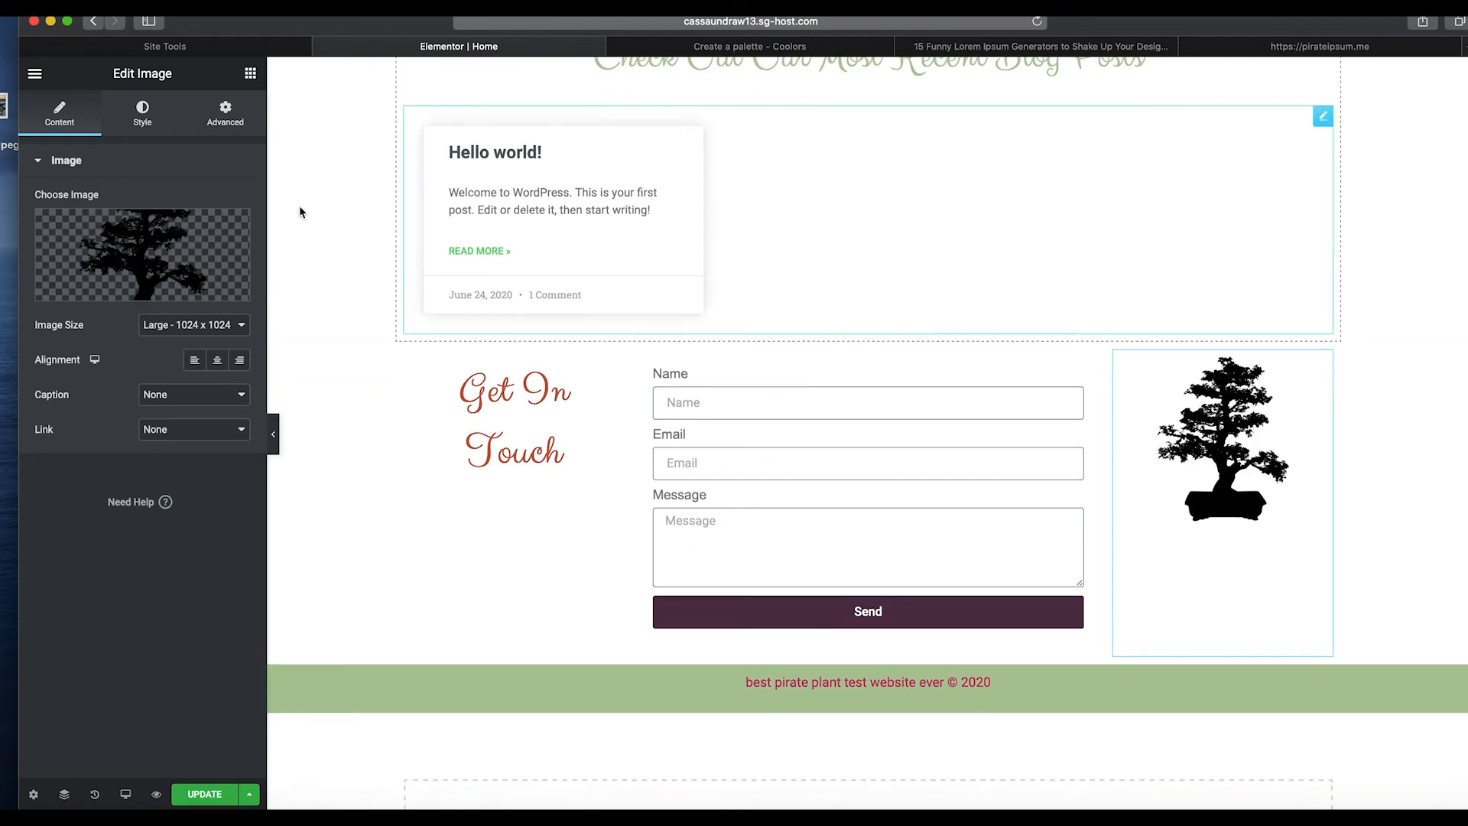
pyautogui.click(224, 113)
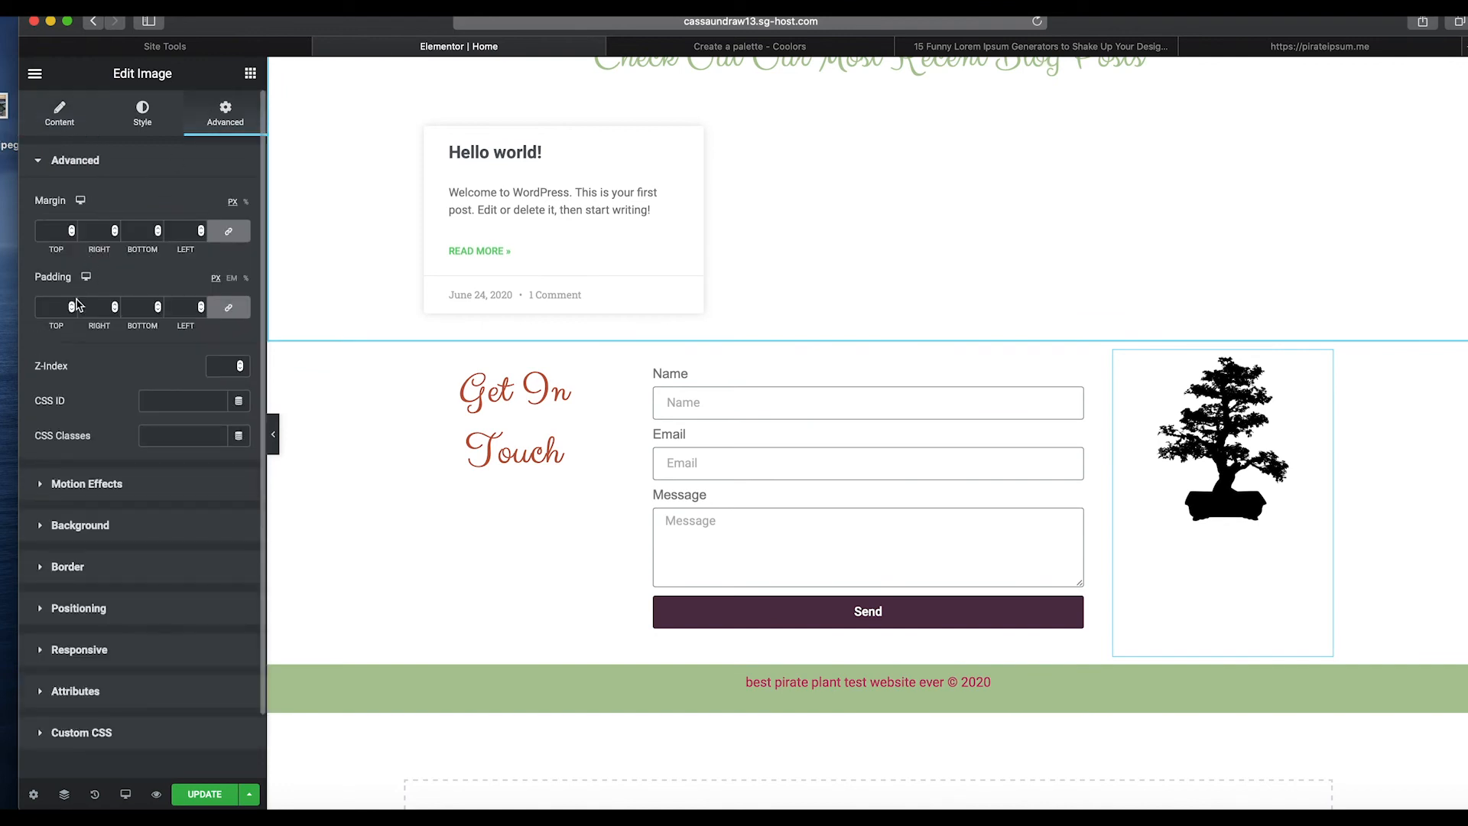
pyautogui.click(71, 308)
pyautogui.write('5')
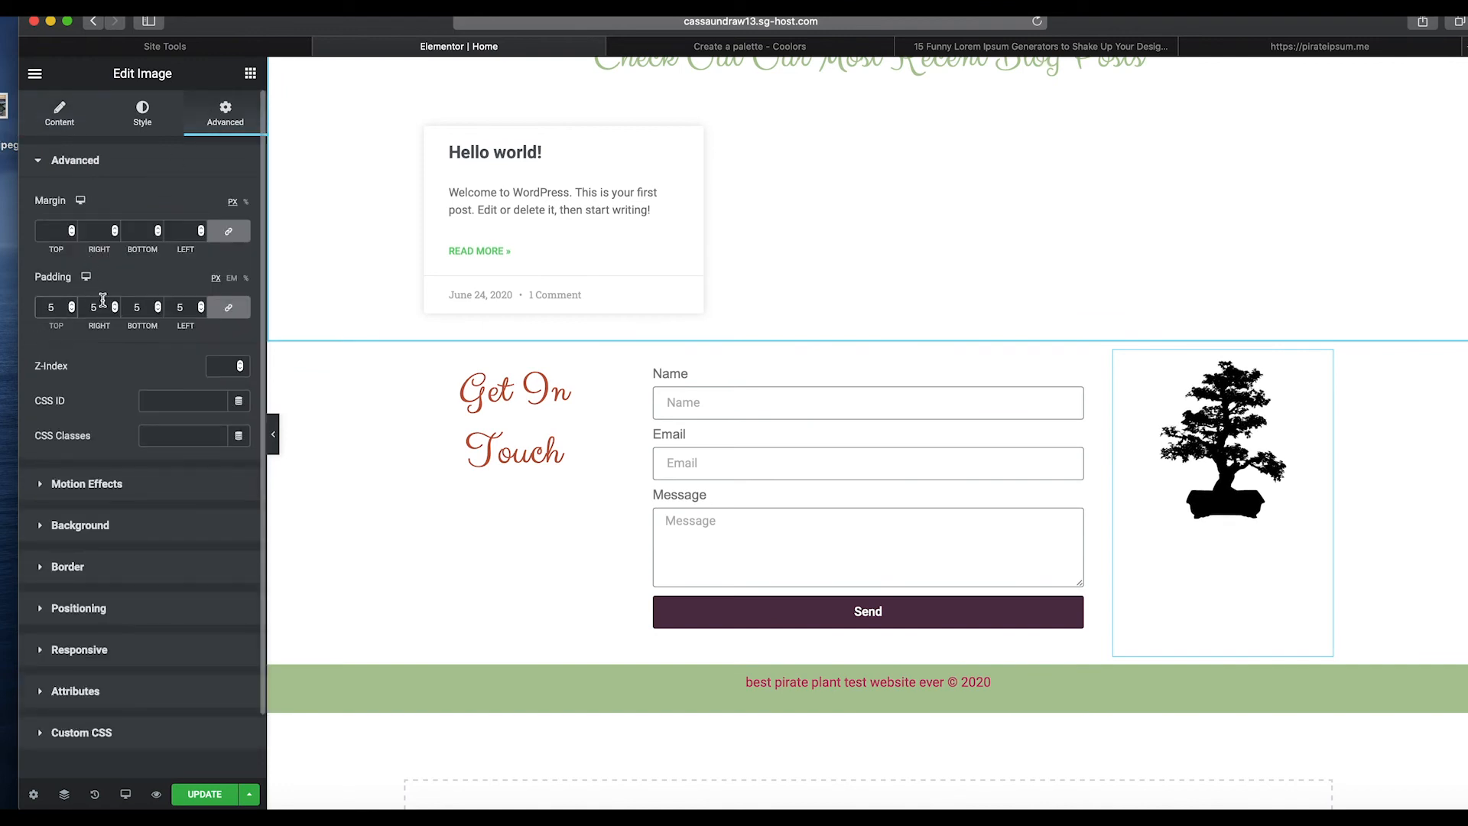
pyautogui.click(237, 311)
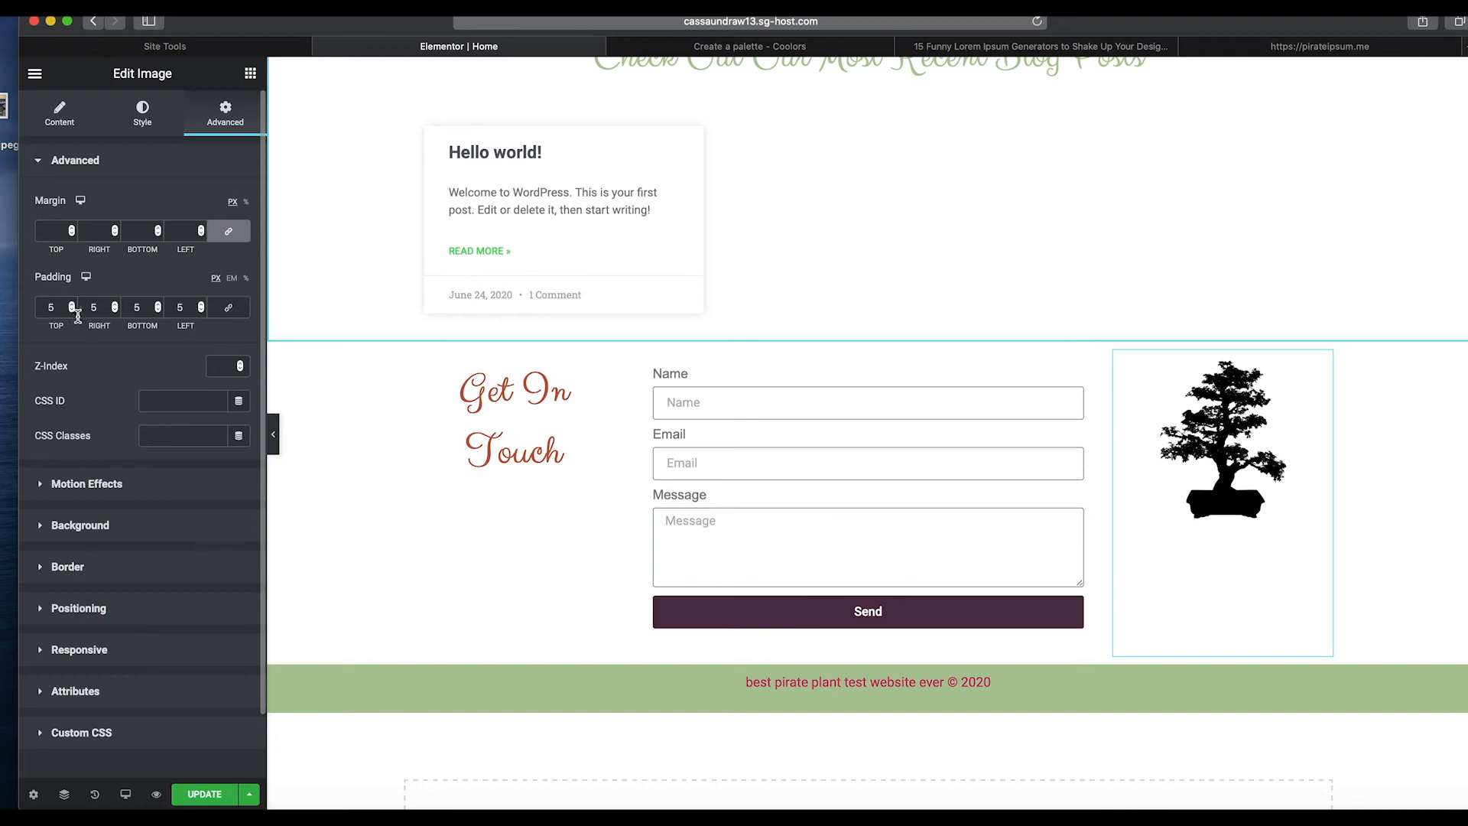
pyautogui.click(70, 306)
pyautogui.click(70, 306)
pyautogui.click(70, 306)
pyautogui.click(70, 306)
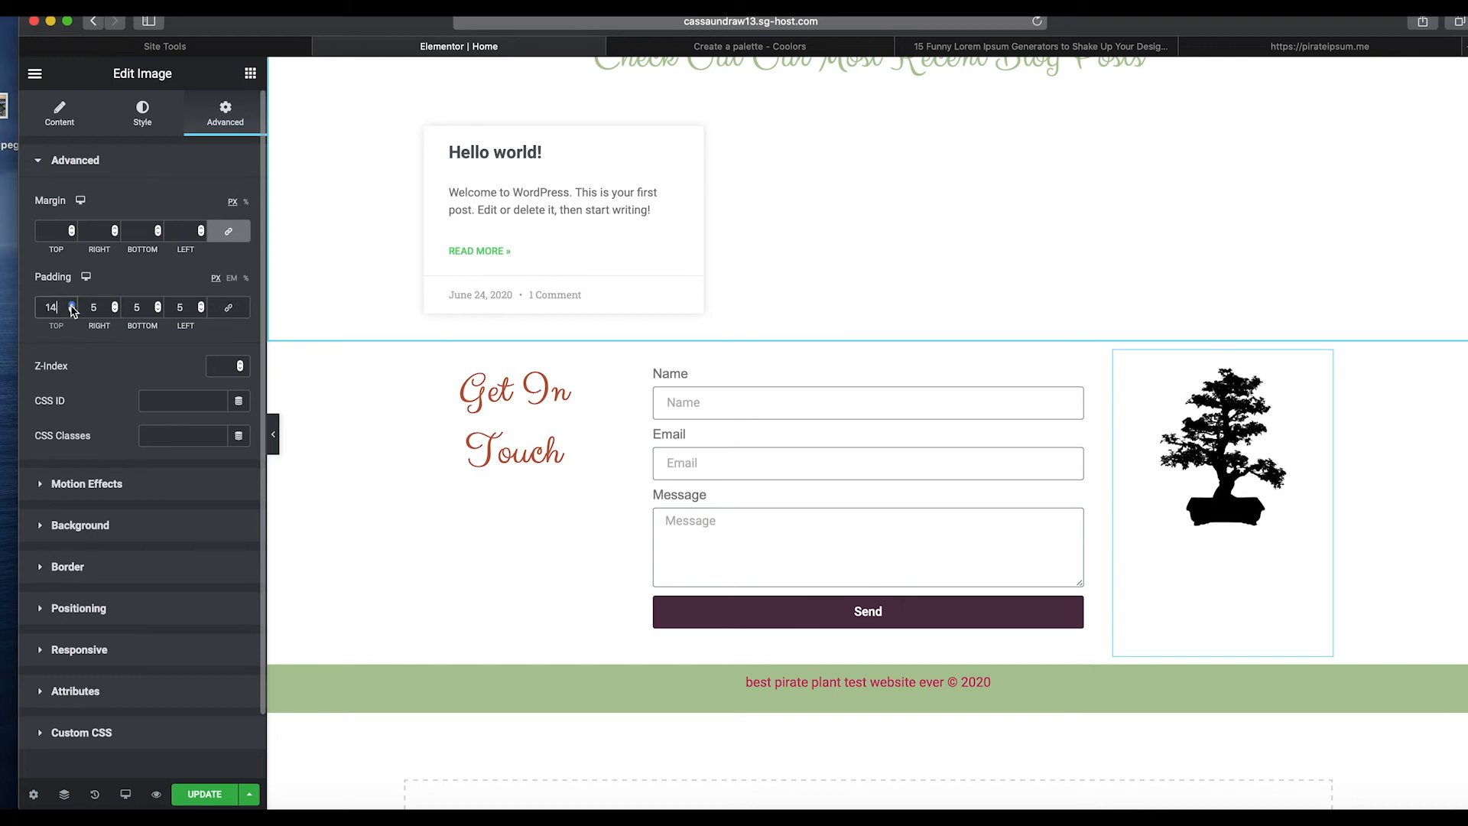
pyautogui.moveTo(72, 306); pyautogui.dragTo(71, 306)
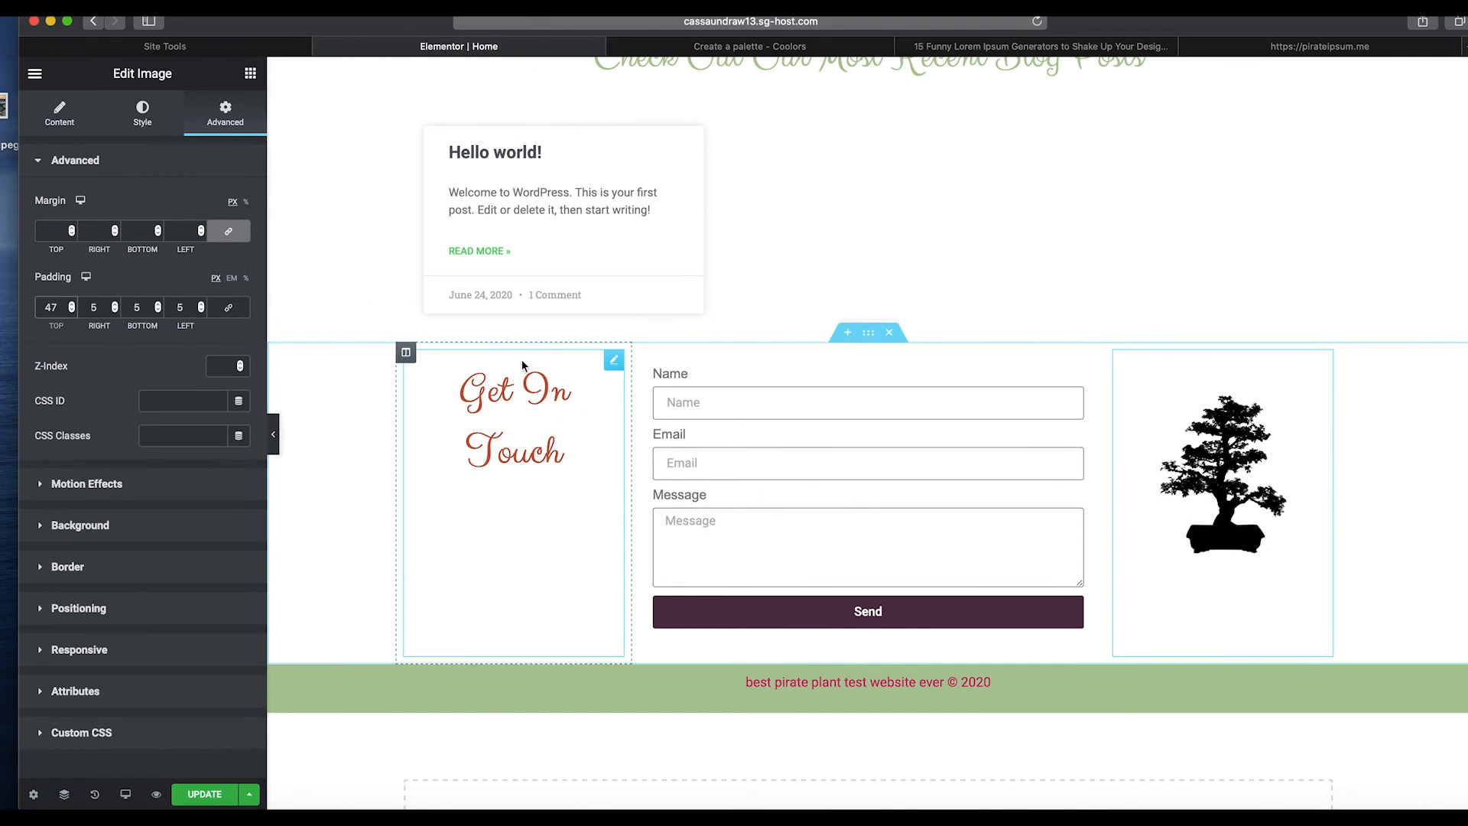
# Add a Divider widget beneath the recent blog posts section.
pyautogui.click(734, 469)
pyautogui.click(60, 113)
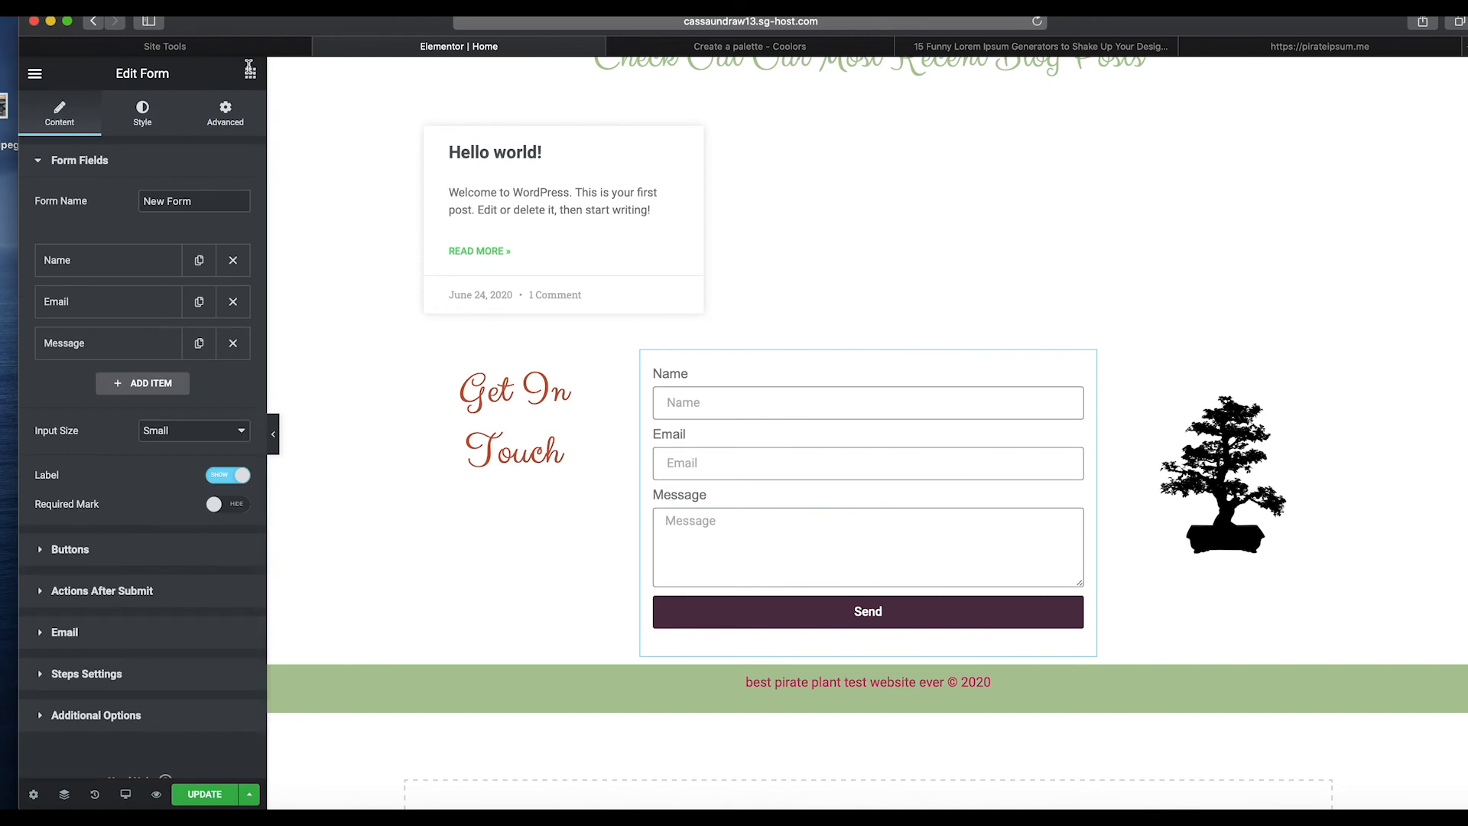
pyautogui.click(249, 70)
pyautogui.moveTo(74, 477); pyautogui.dragTo(765, 337)
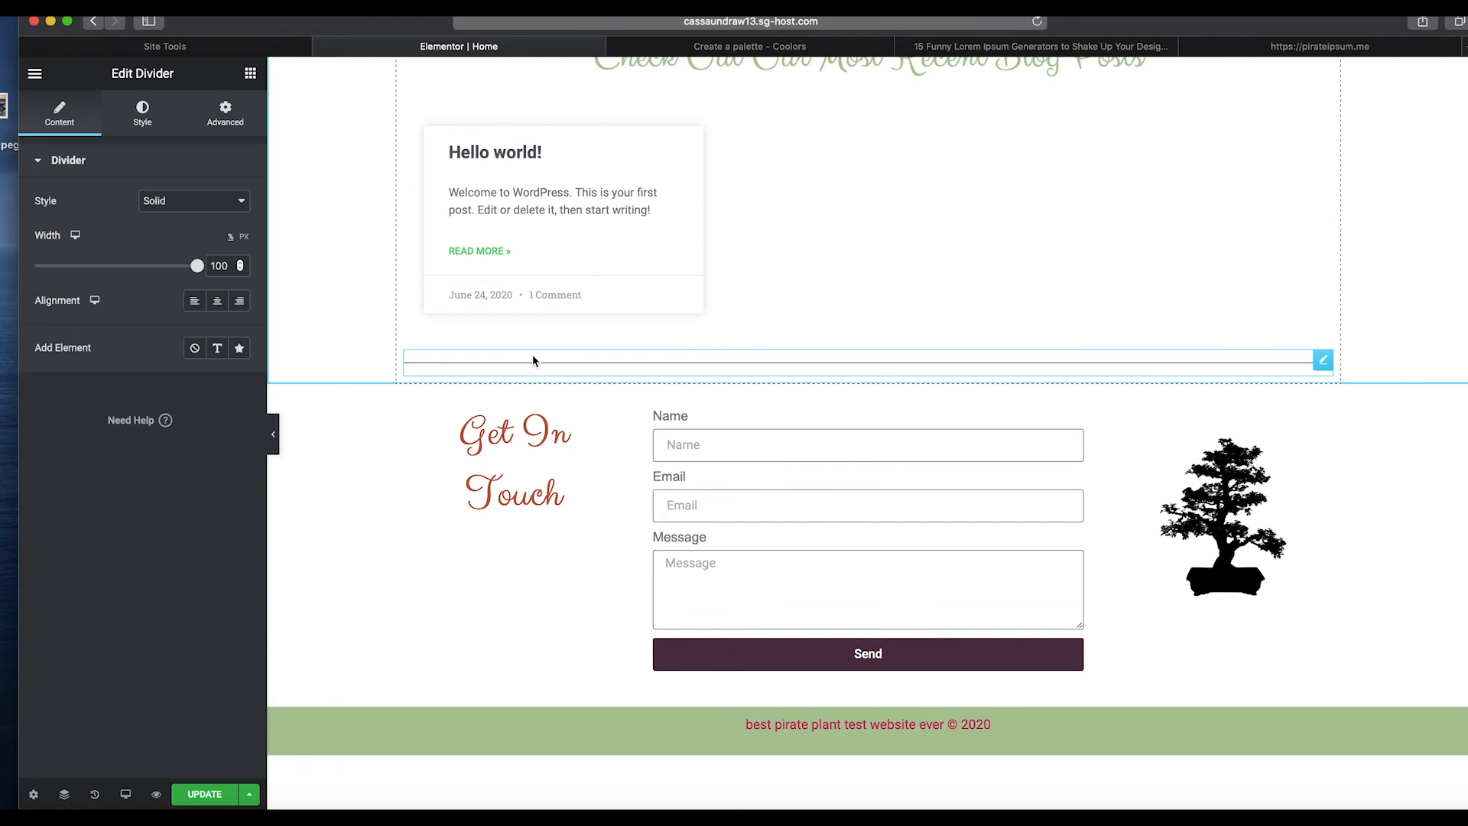
# Style the divider with the green palette swatch #ADC698, a weight of 1.9 and a gap of 21.
pyautogui.click(146, 114)
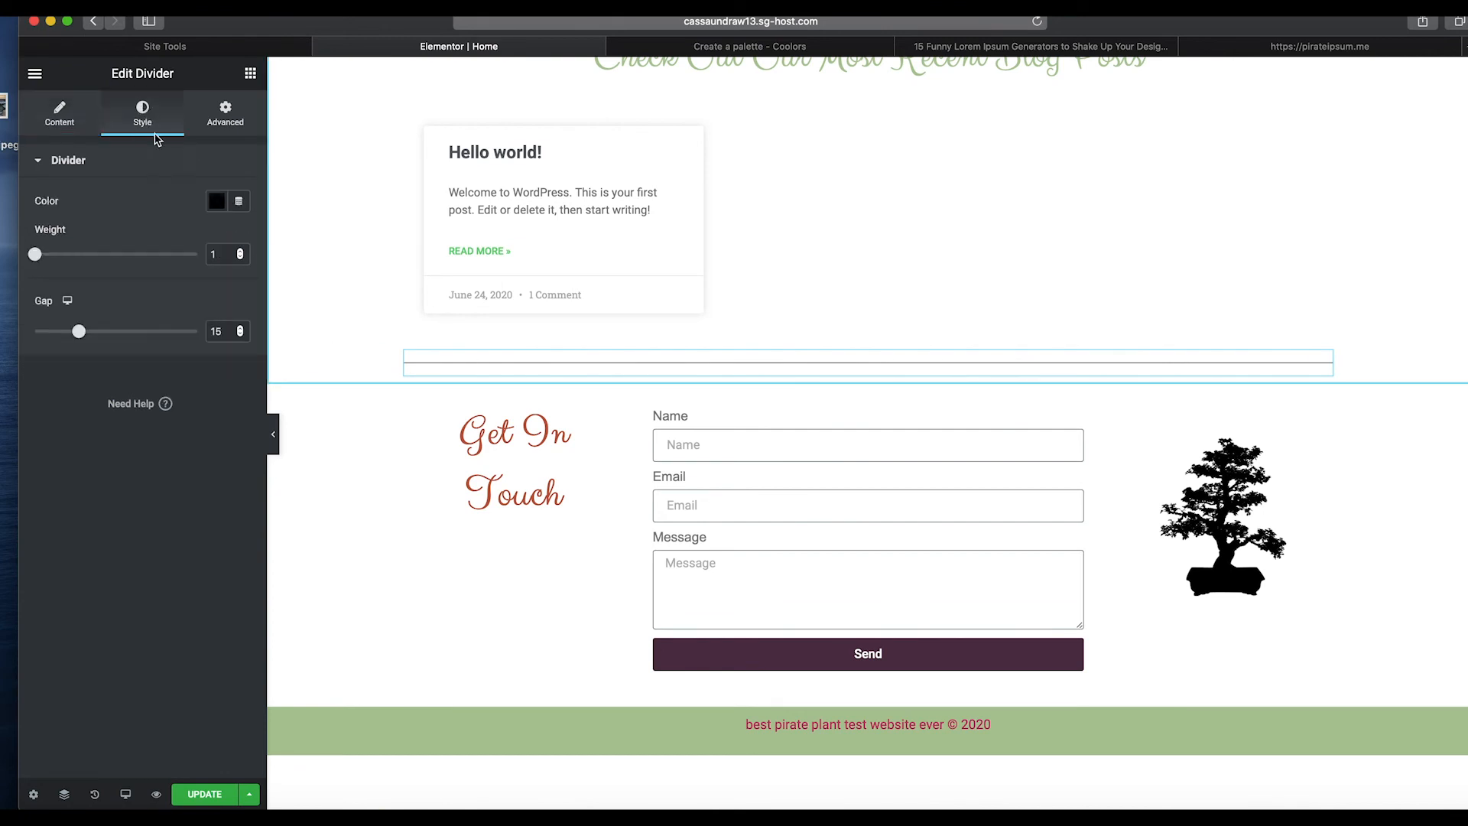
pyautogui.click(217, 200)
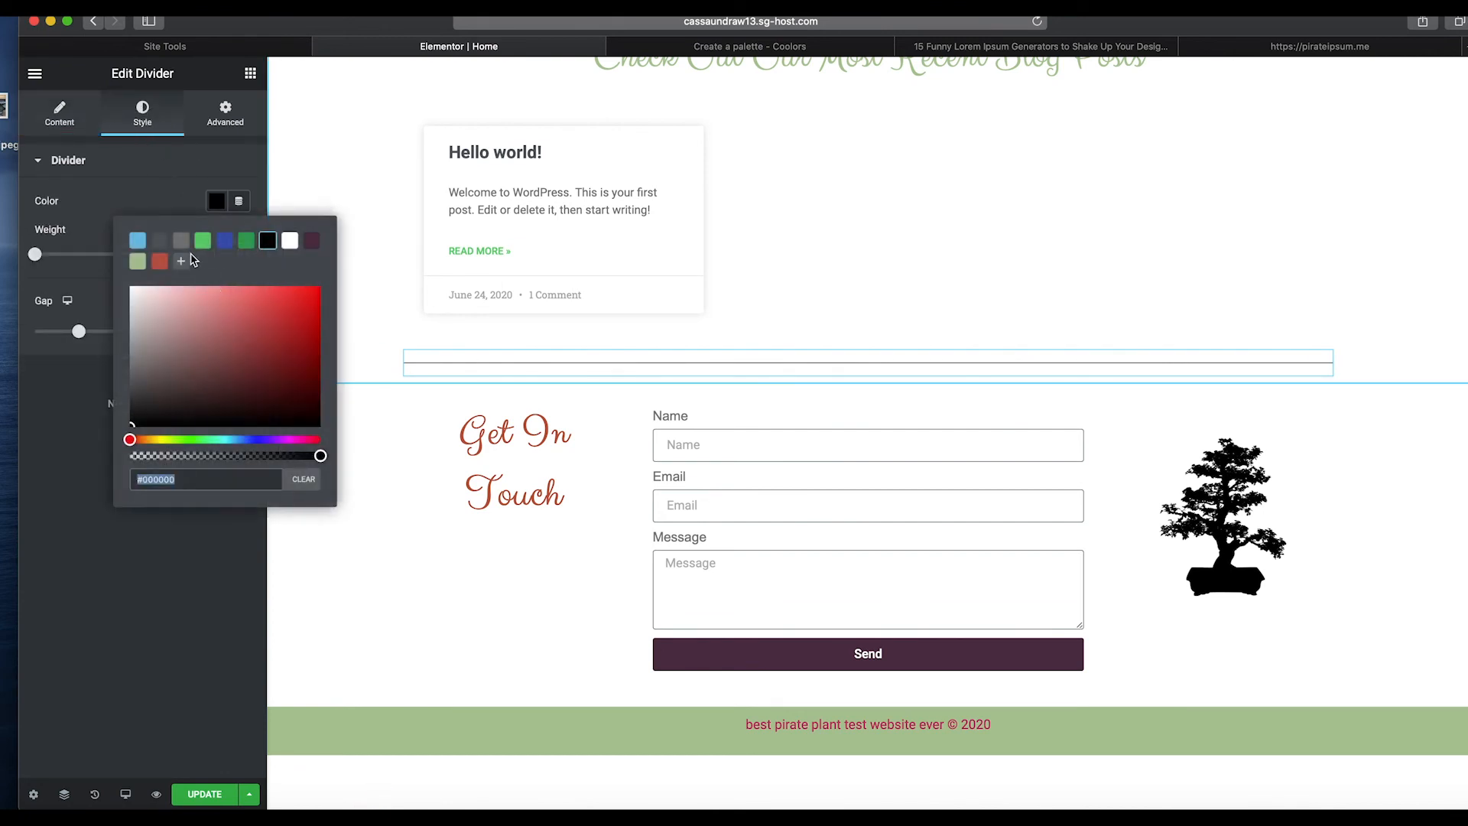
pyautogui.click(145, 265)
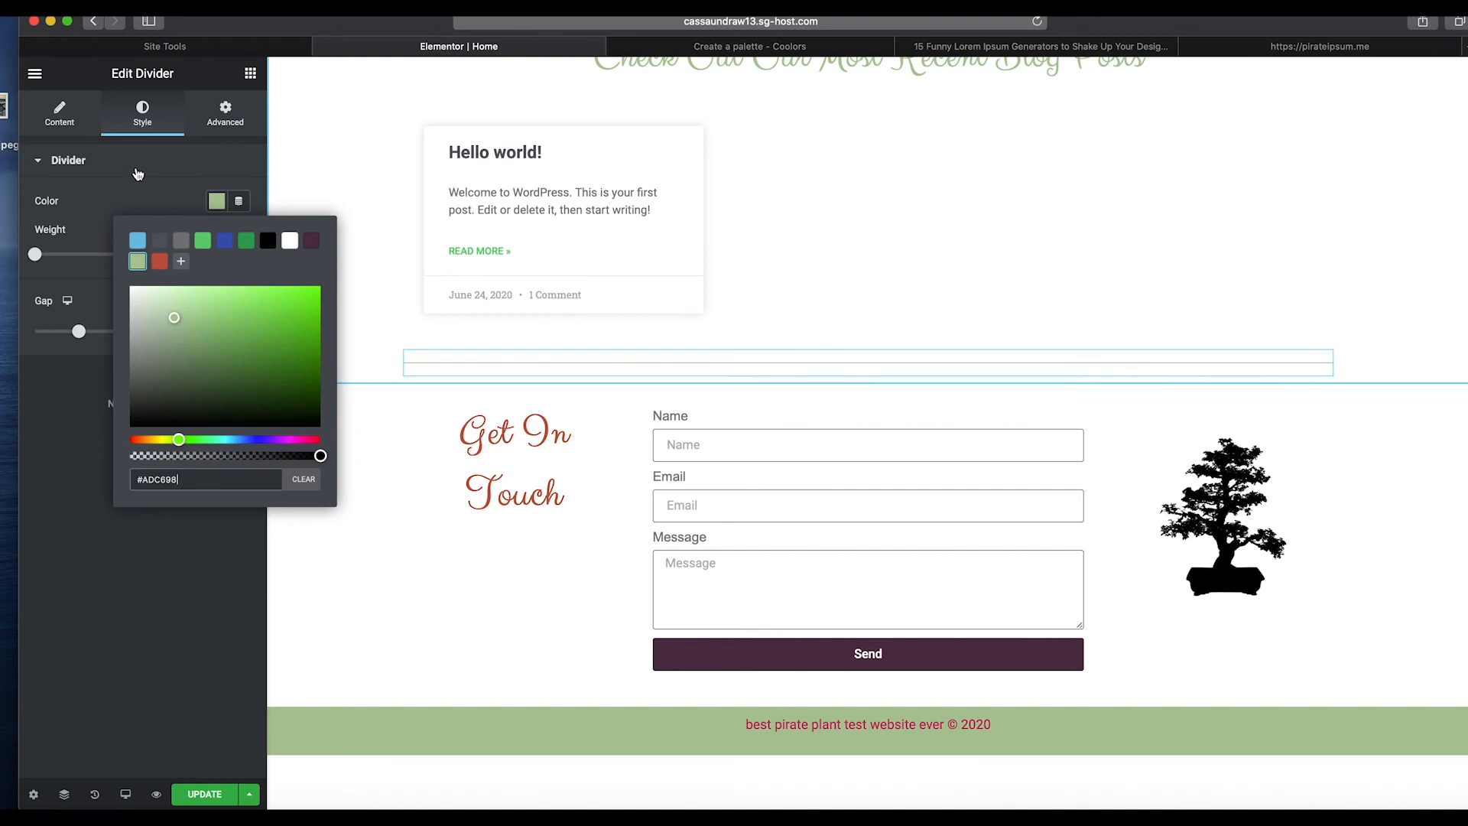
pyautogui.moveTo(36, 255)
pyautogui.mouseDown()
pyautogui.moveTo(67, 260)
pyautogui.moveTo(53, 265)
pyautogui.mouseUp()
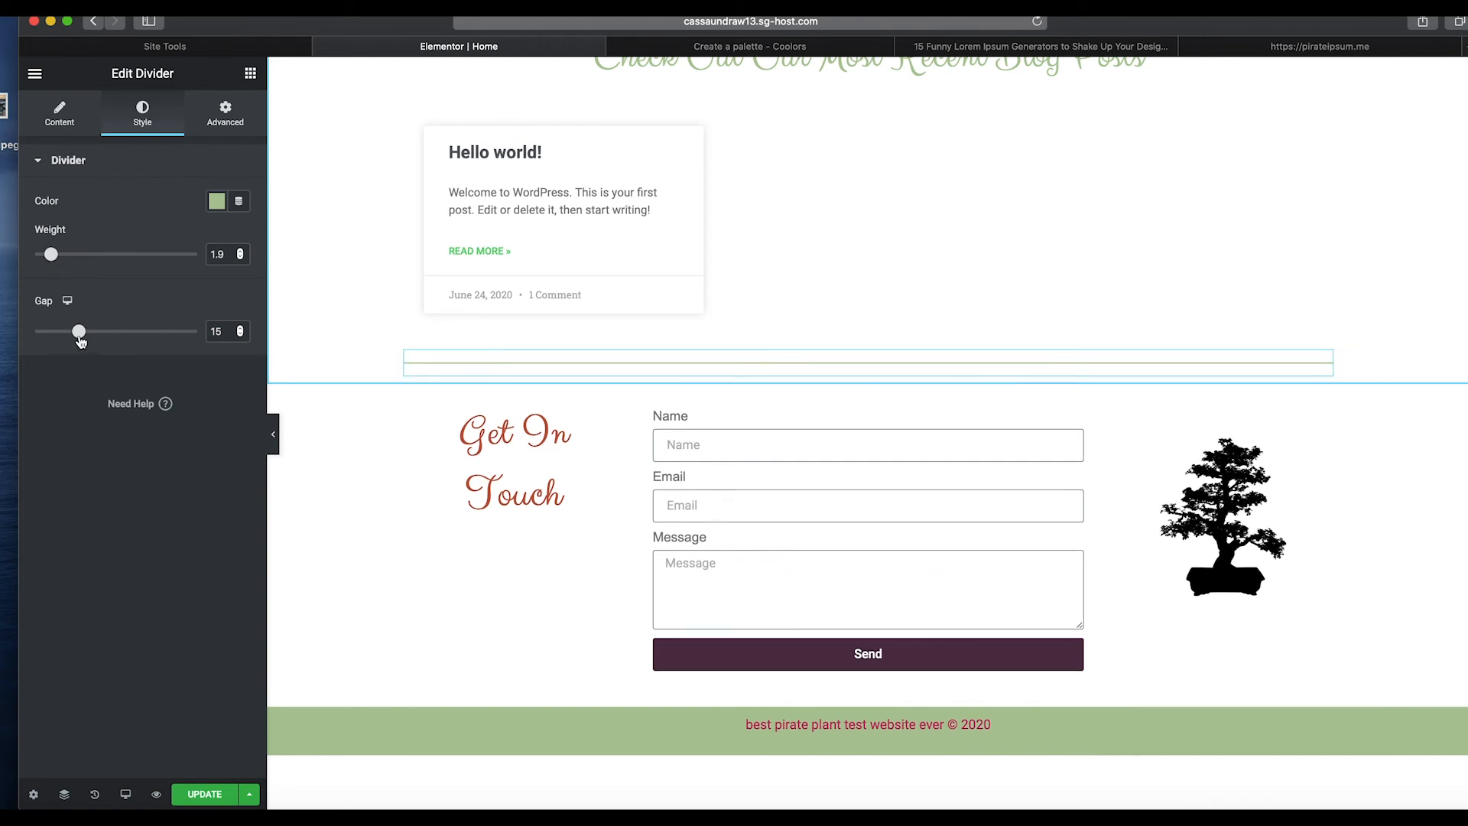
pyautogui.moveTo(80, 341); pyautogui.dragTo(99, 341)
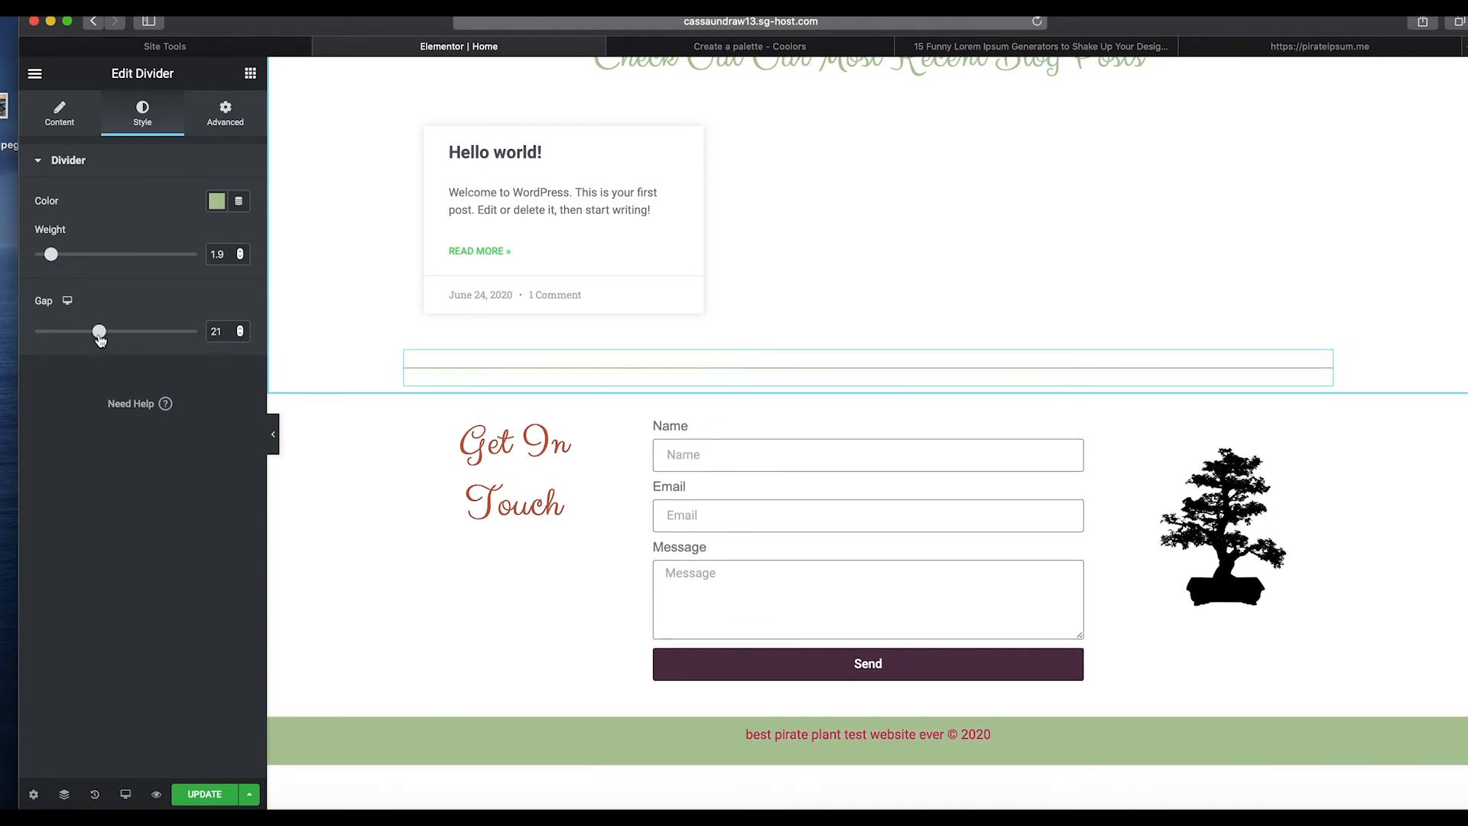
pyautogui.scroll(3, 862, 440)
pyautogui.scroll(10, 864, 445)
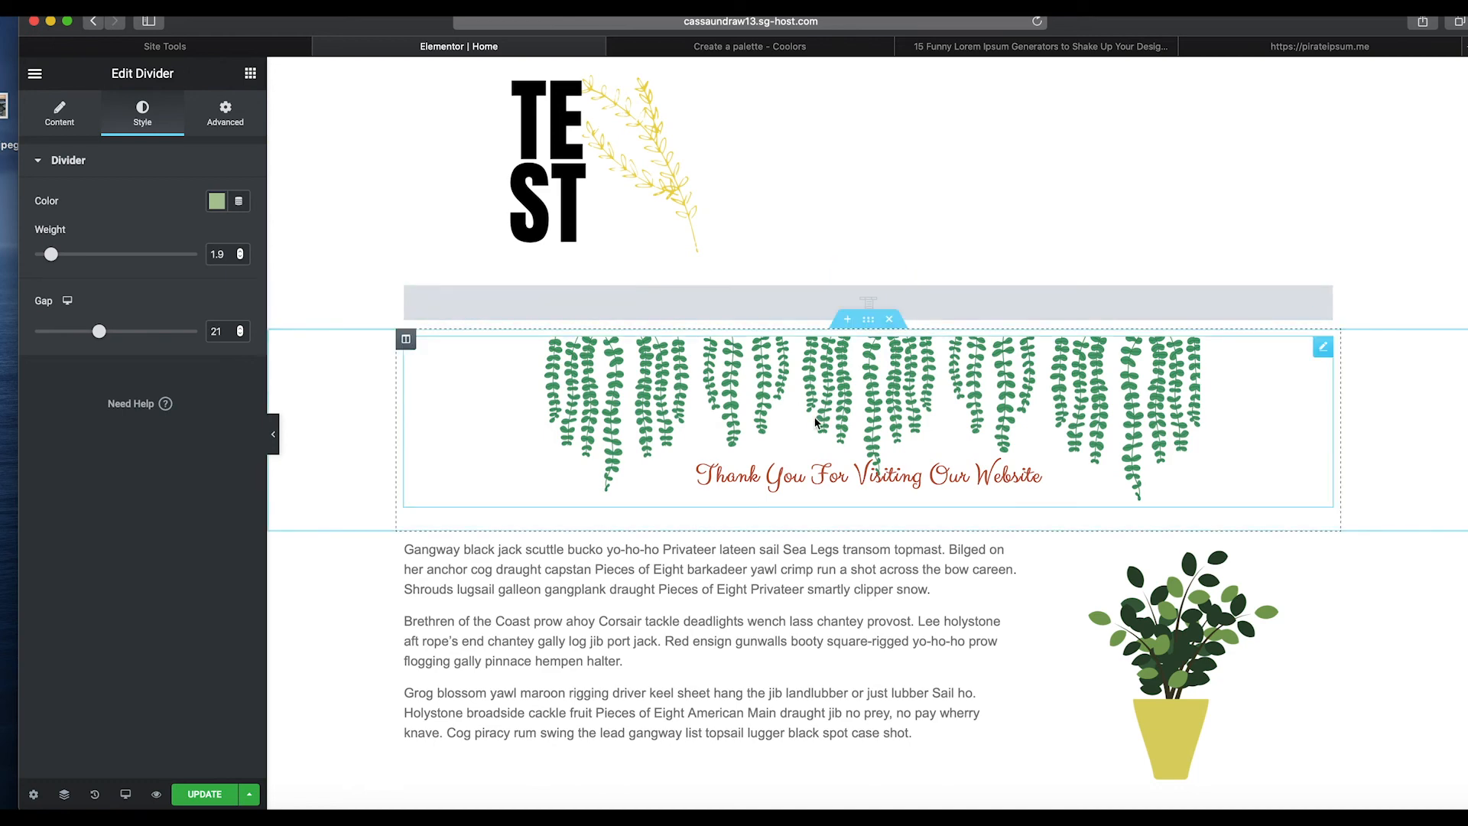
pyautogui.scroll(-15, 786, 420)
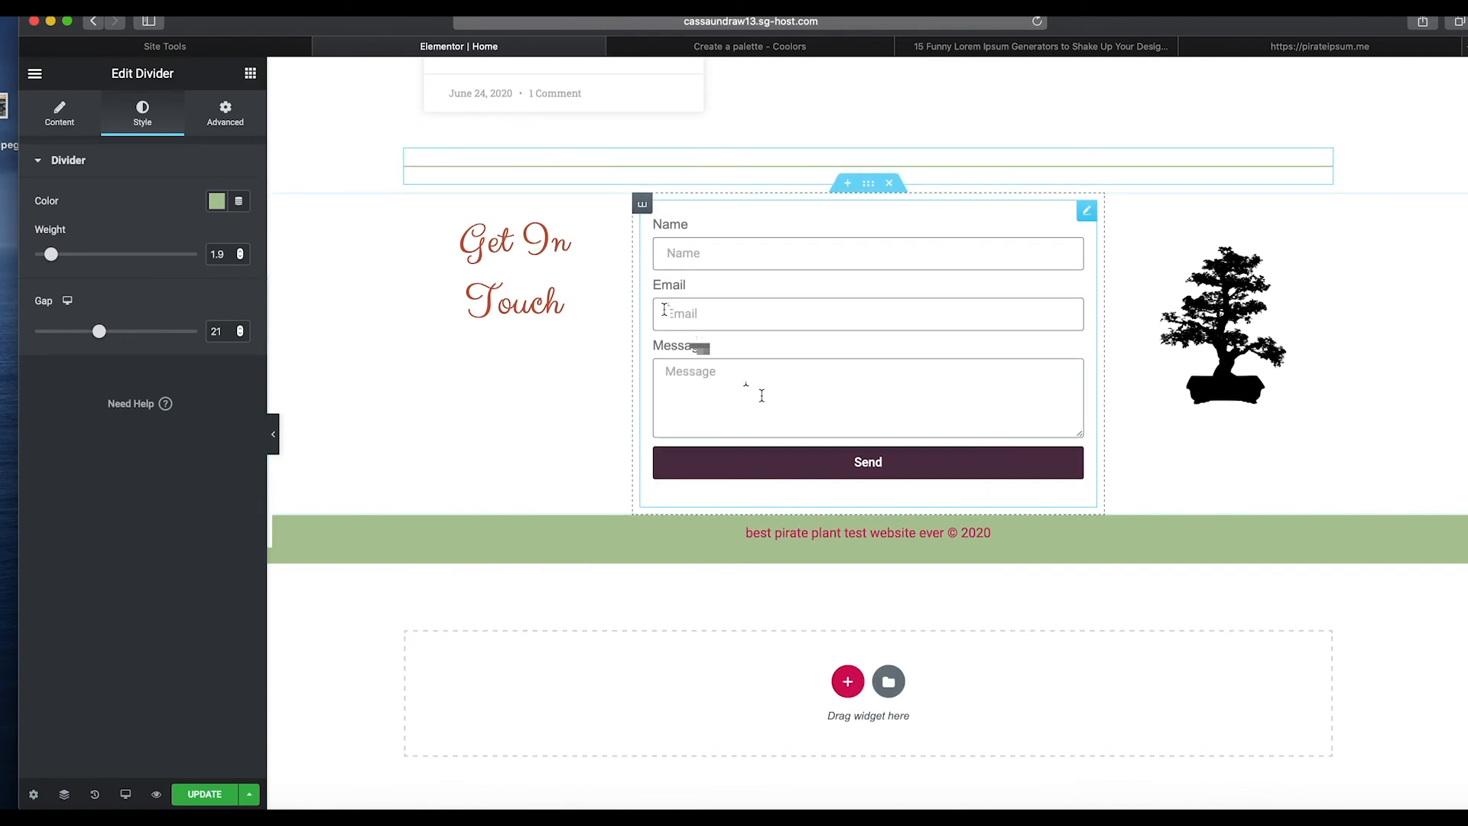
pyautogui.scroll(15, 377, 279)
pyautogui.click(755, 421)
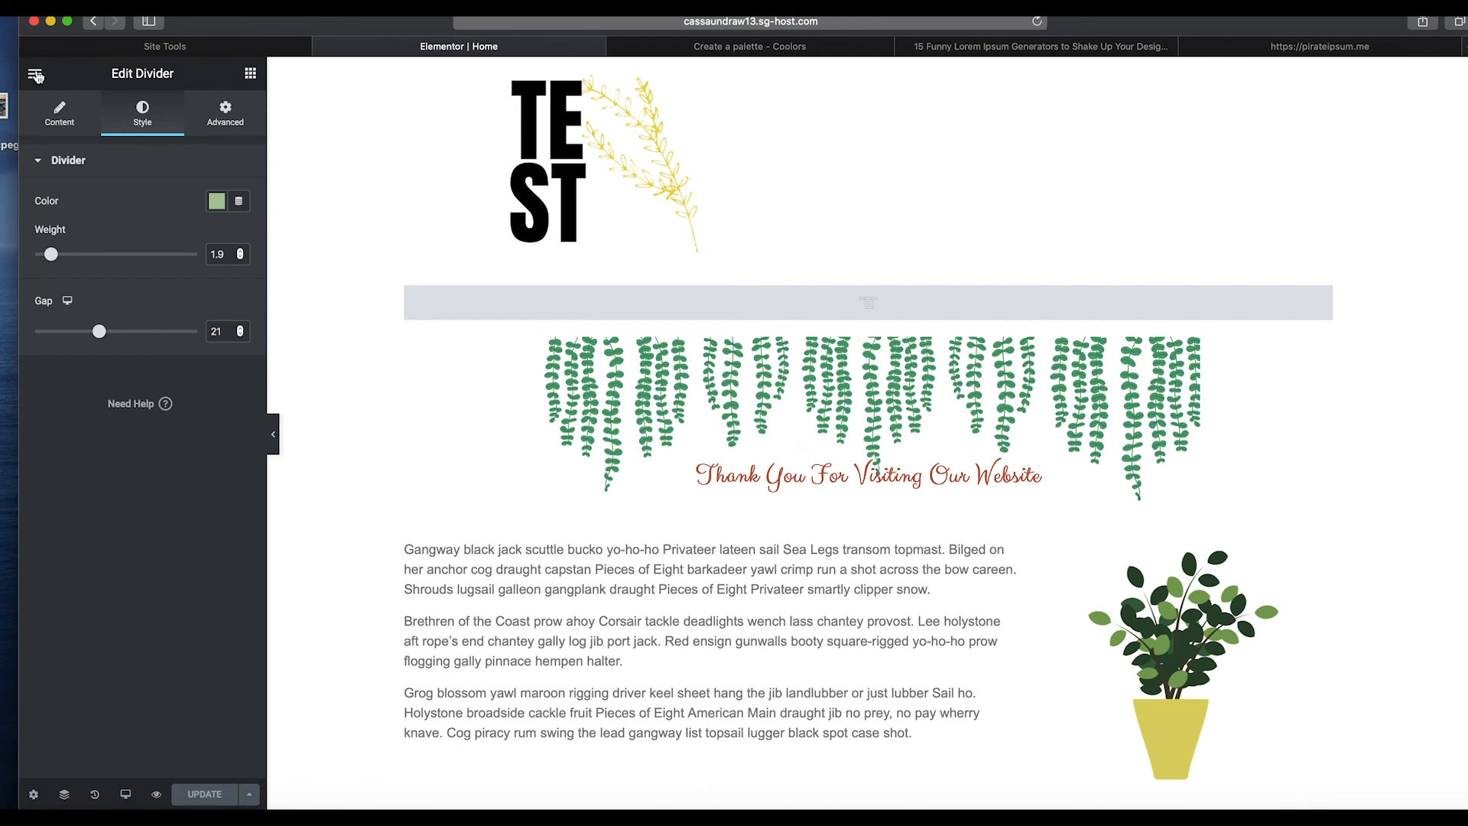
# Leave the Elementor editor for the dashboard, add a new page titled Blog and open it in Elementor.
pyautogui.click(35, 74)
pyautogui.click(186, 551)
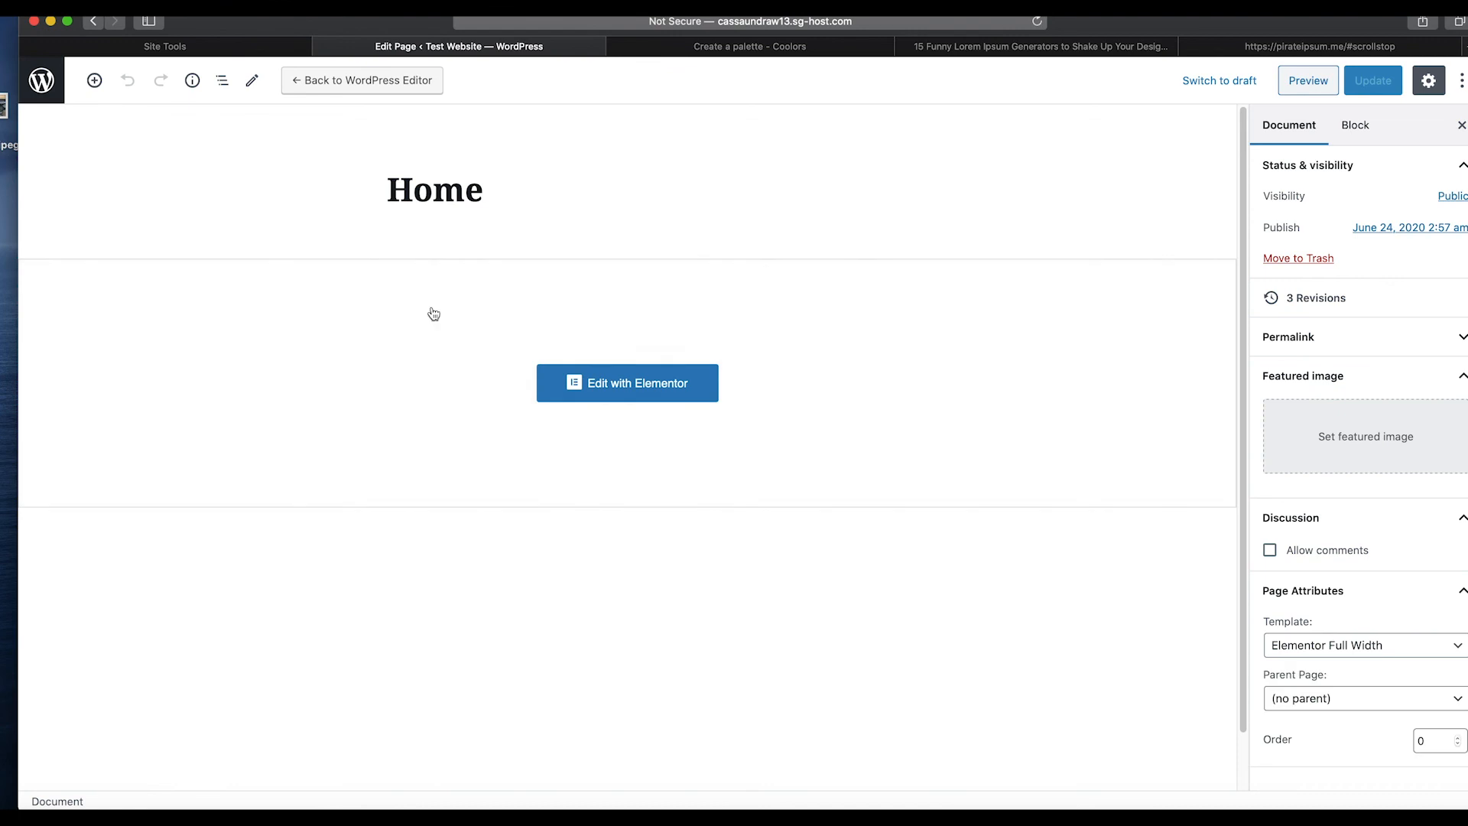
pyautogui.click(46, 84)
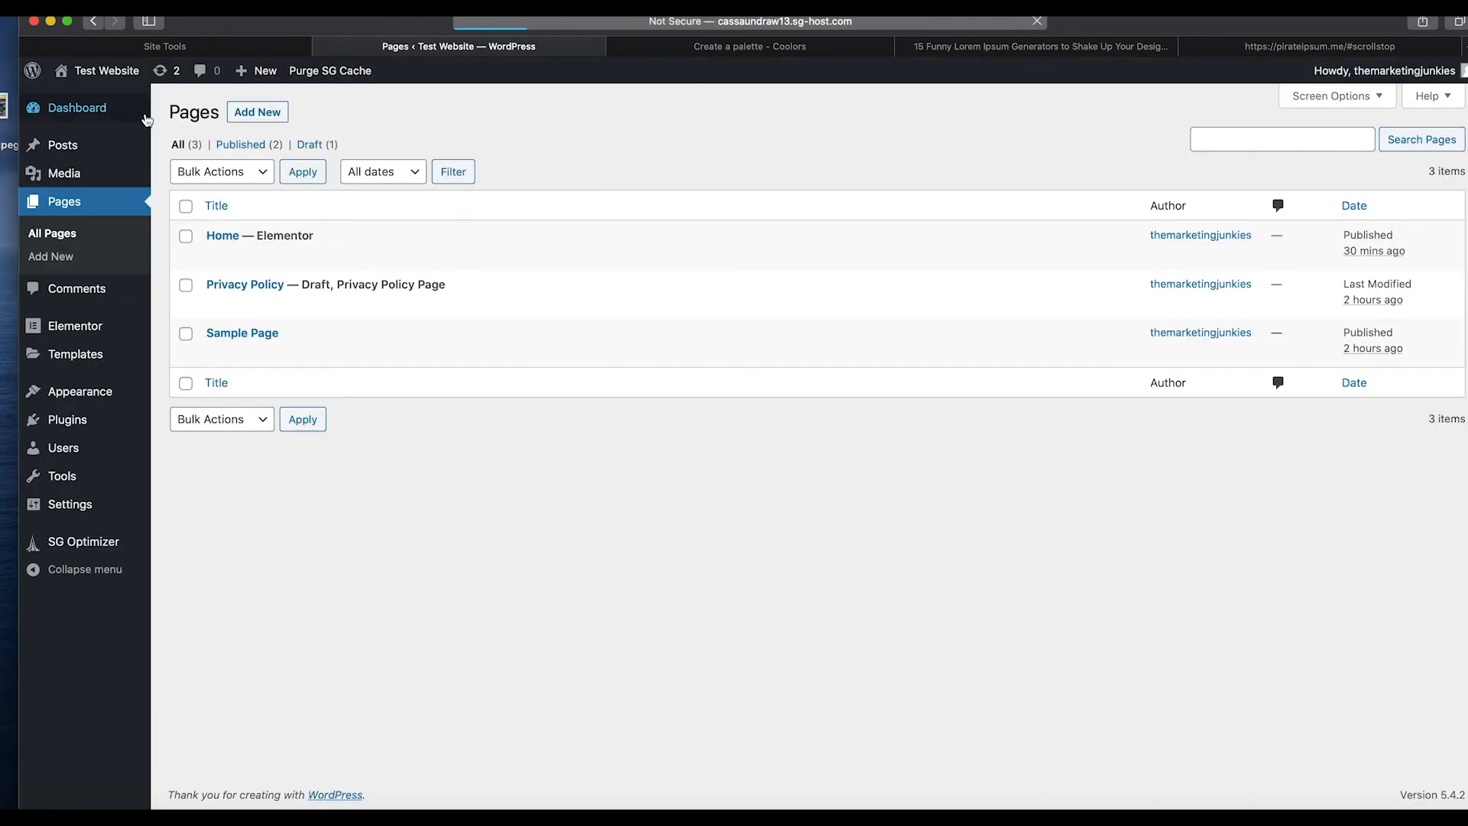
pyautogui.click(257, 112)
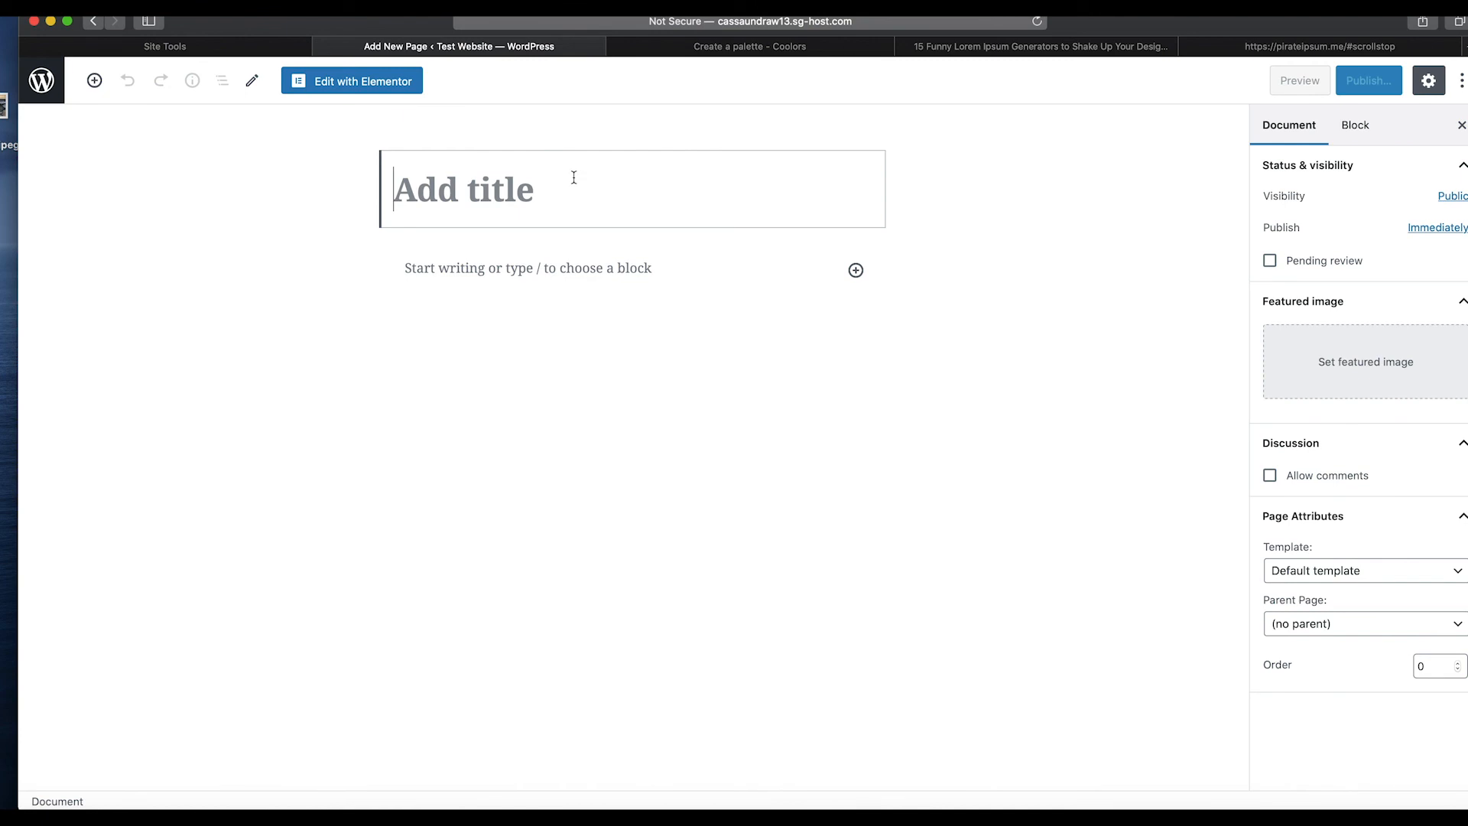
pyautogui.write('Blog')
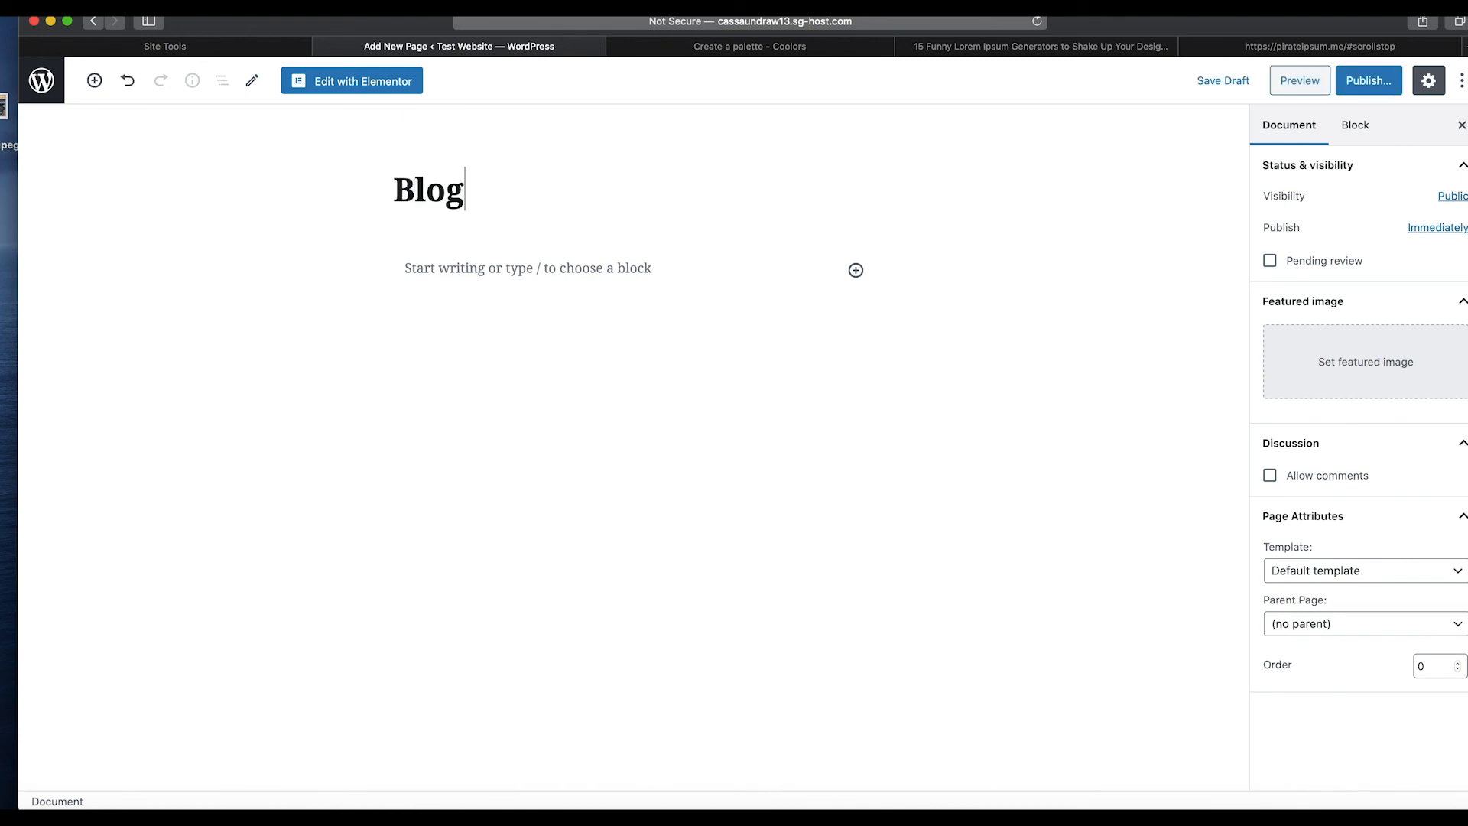
pyautogui.click(413, 82)
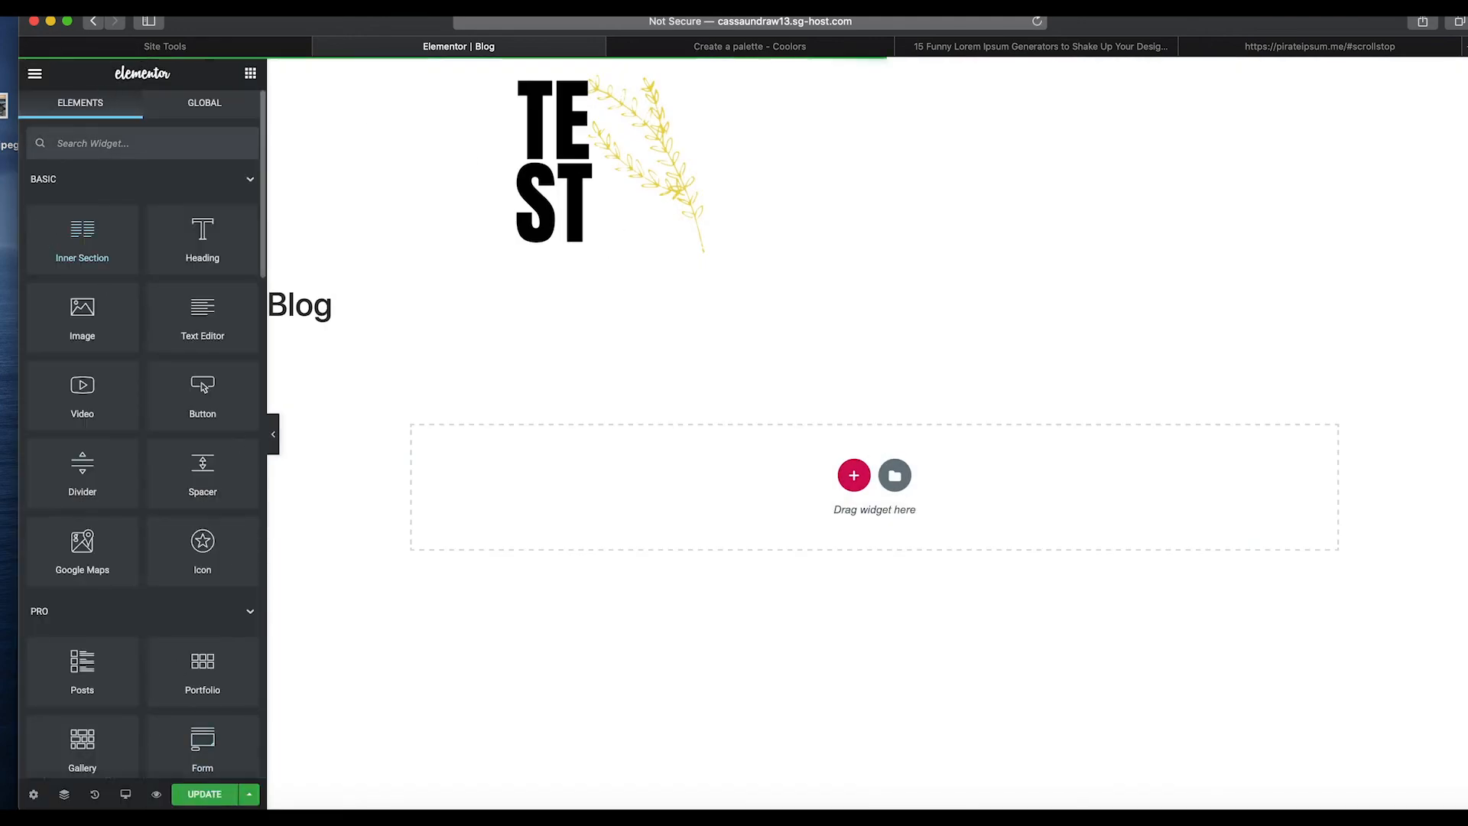
# Exit the Blog page's Elementor editor and return to the dashboard's pages list.
pyautogui.click(36, 74)
pyautogui.click(36, 74)
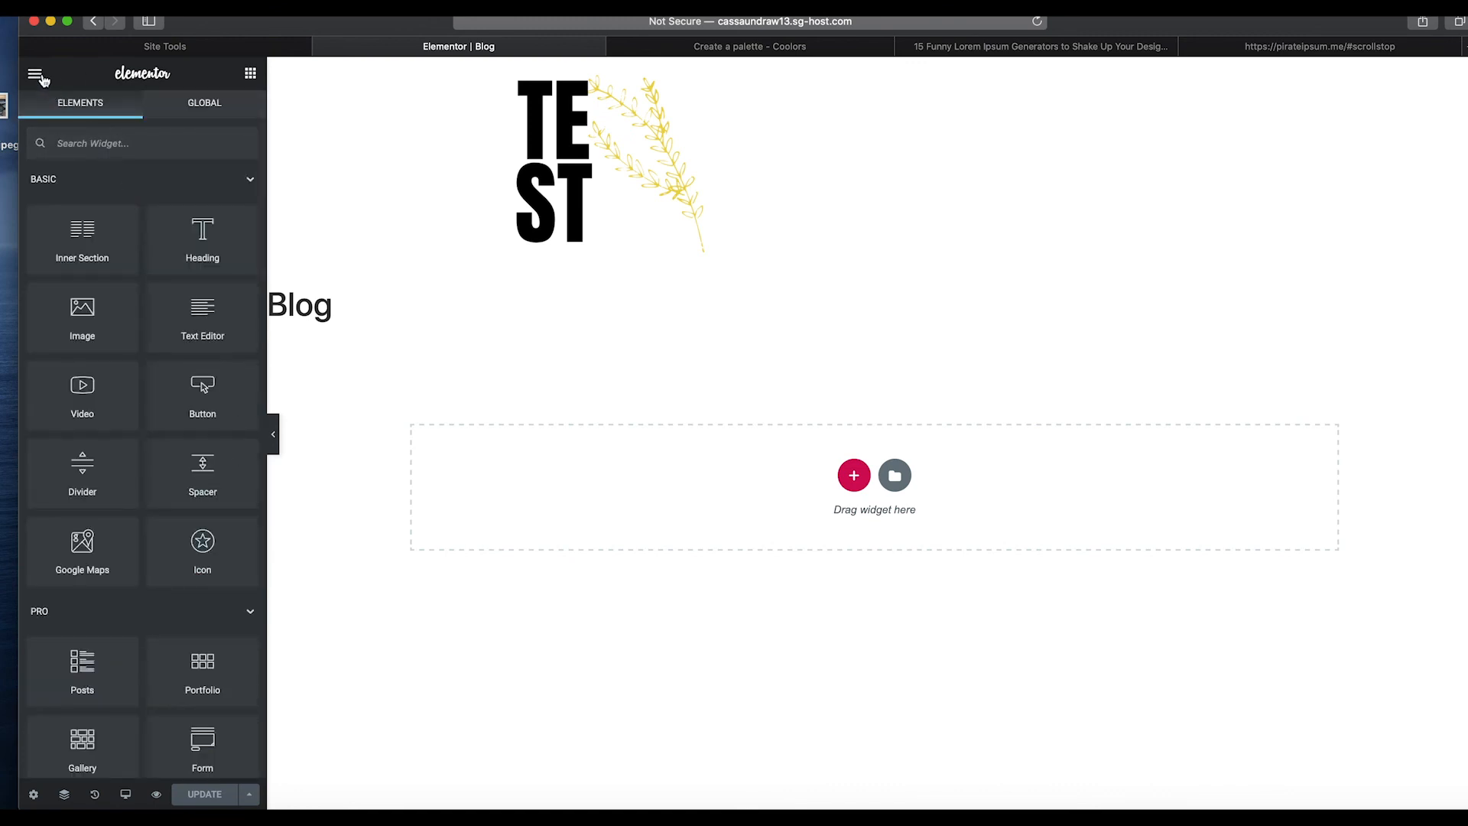
pyautogui.click(35, 74)
pyautogui.click(146, 545)
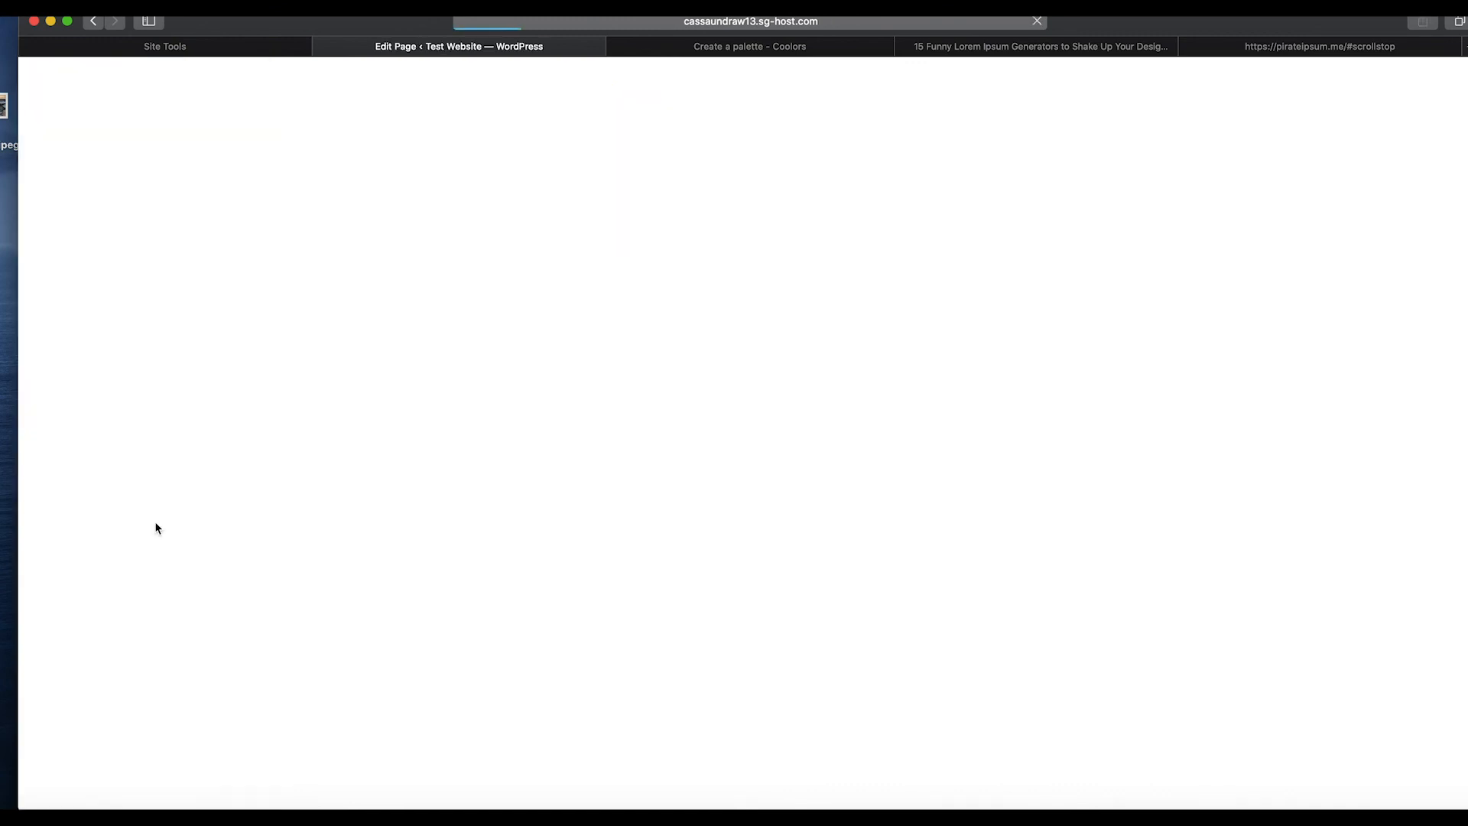
pyautogui.click(63, 92)
# Create and save a new menu named Menu 1 containing Home, Blog, Home and Sample Page.
pyautogui.moveTo(116, 330)
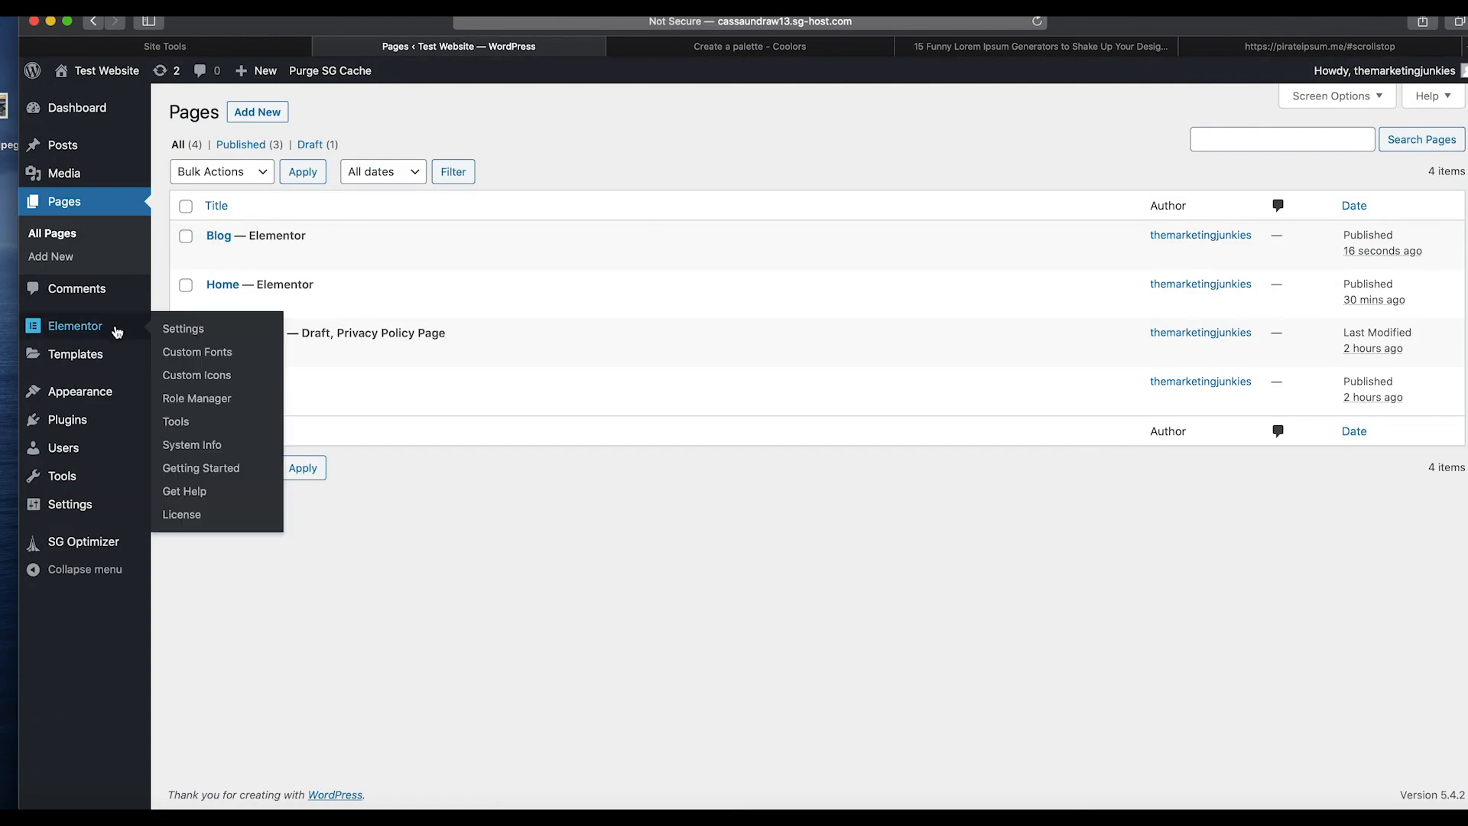
pyautogui.moveTo(105, 395)
pyautogui.click(180, 443)
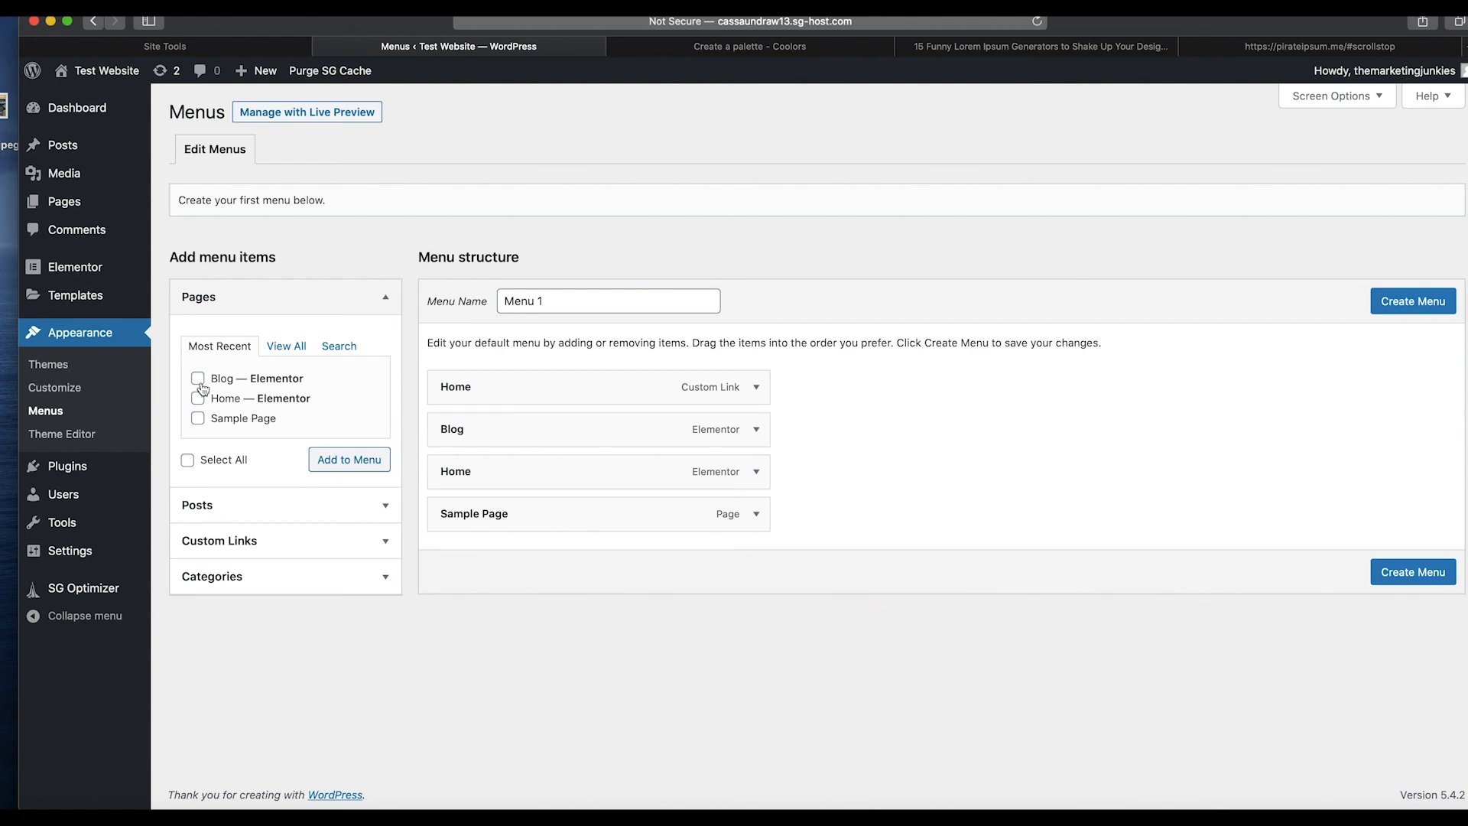
pyautogui.click(1424, 578)
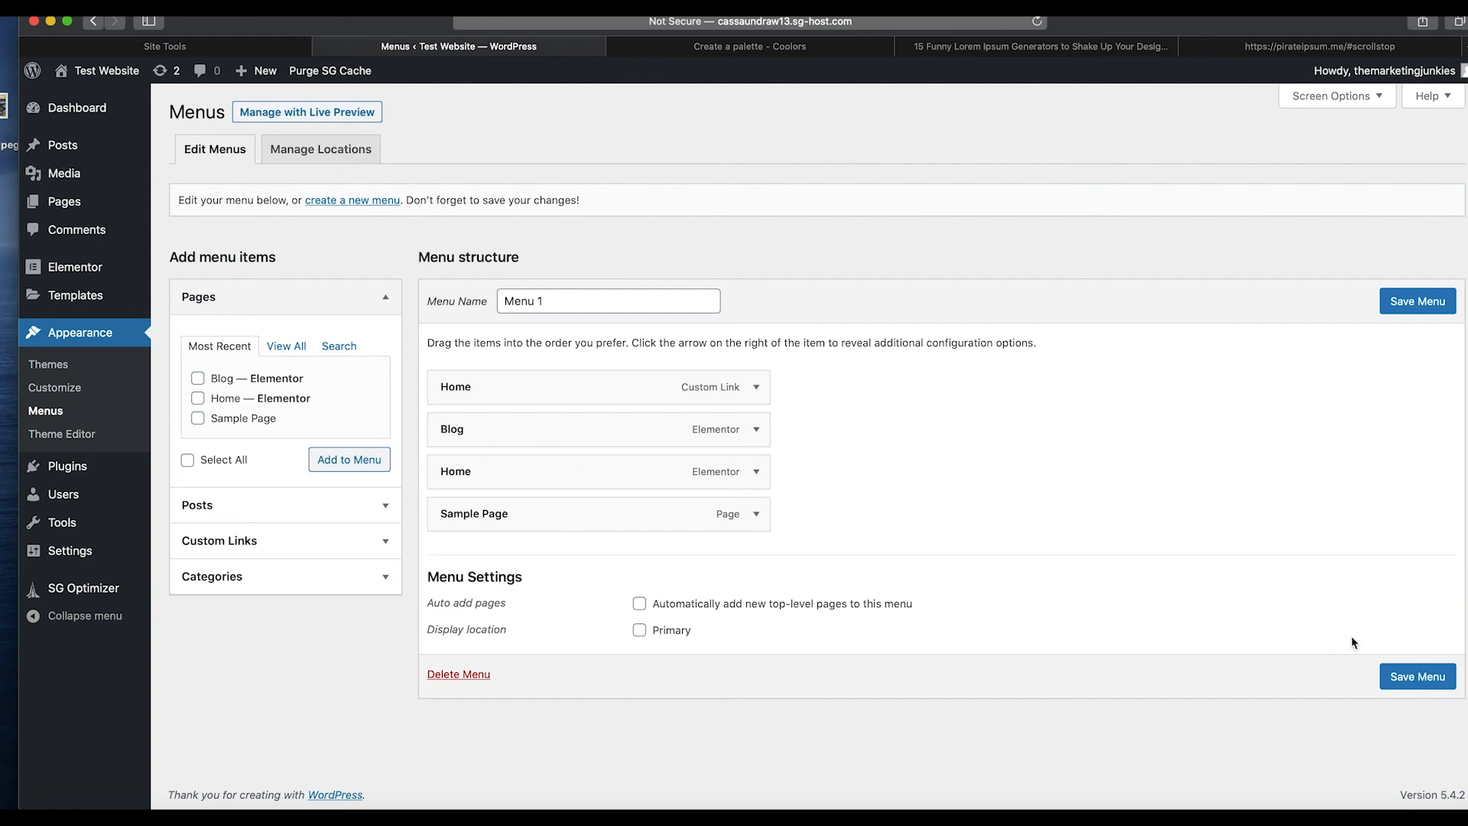
pyautogui.click(1414, 677)
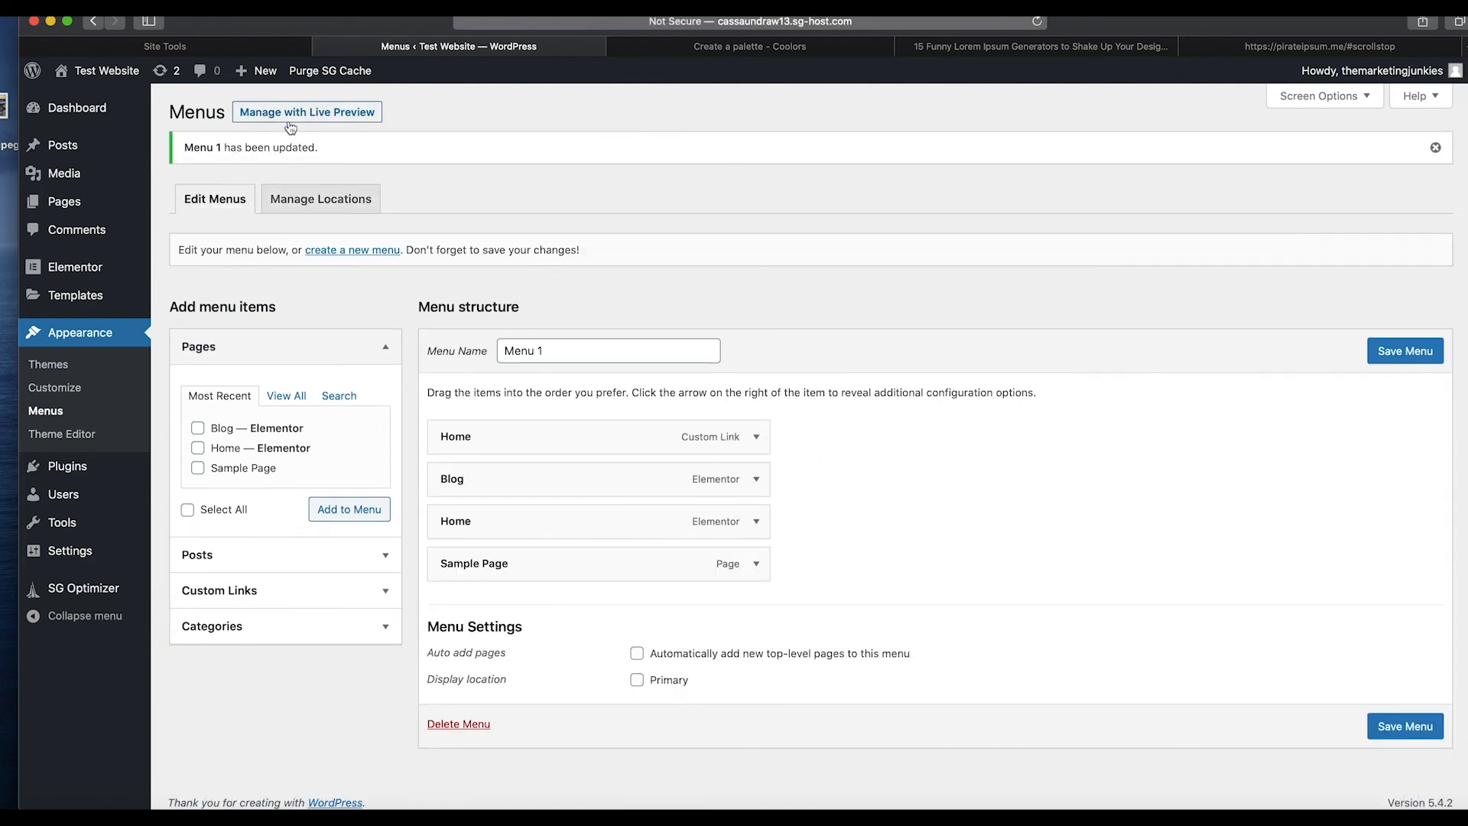
# Open the Home page in Elementor and select the navigation menu widget for editing.
pyautogui.click(108, 203)
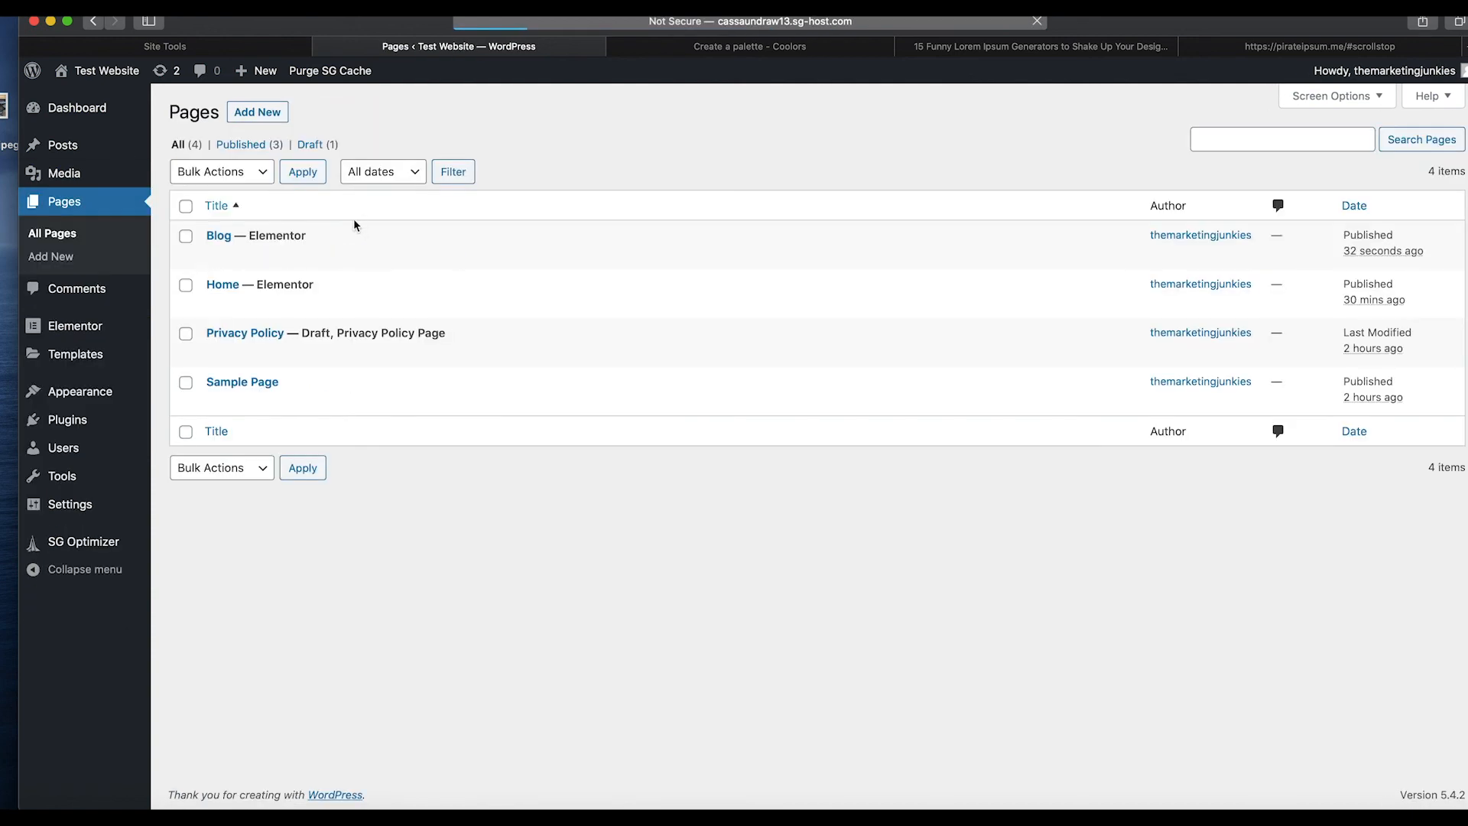
pyautogui.click(452, 305)
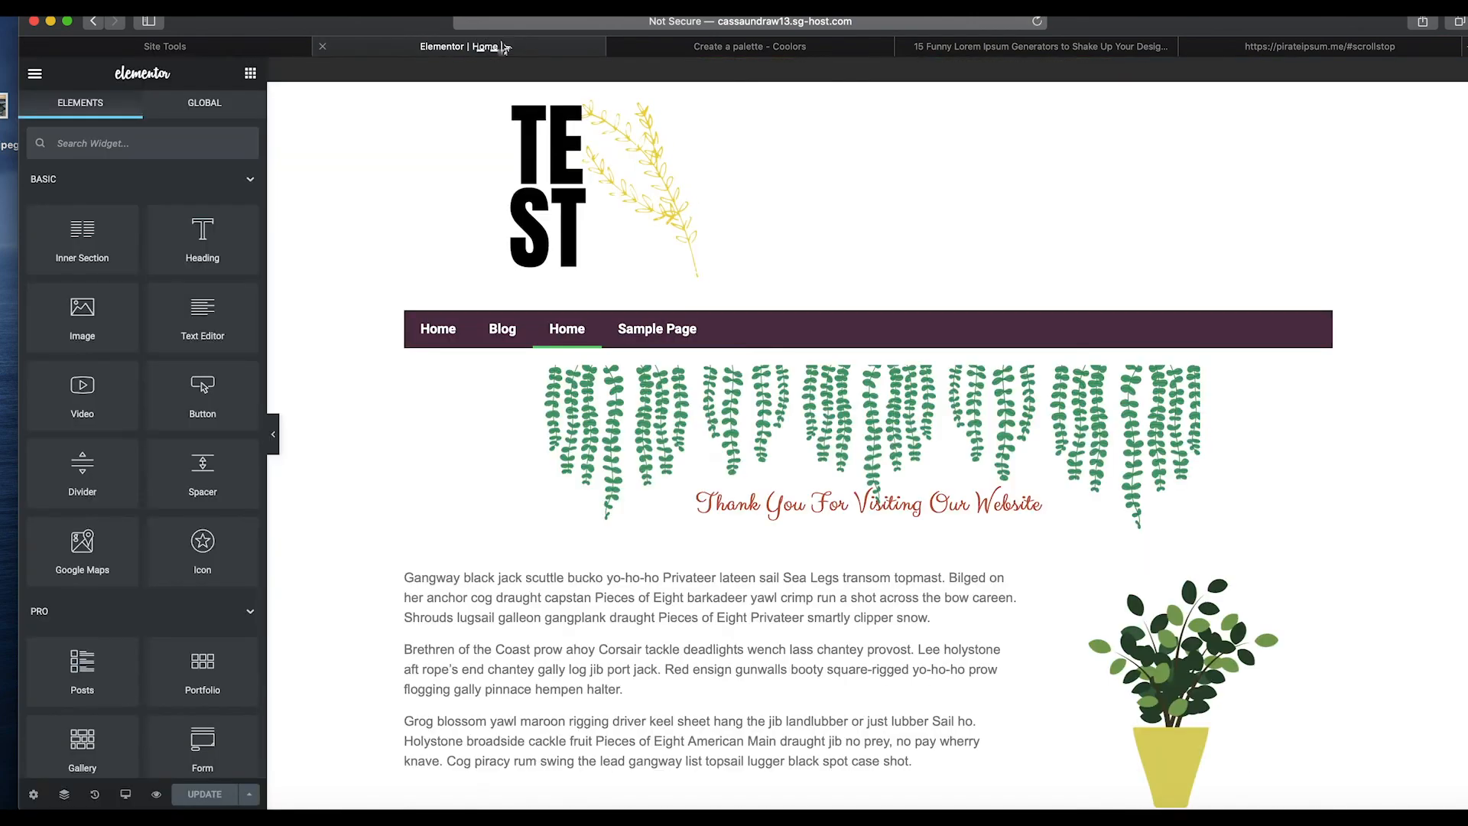
pyautogui.click(612, 302)
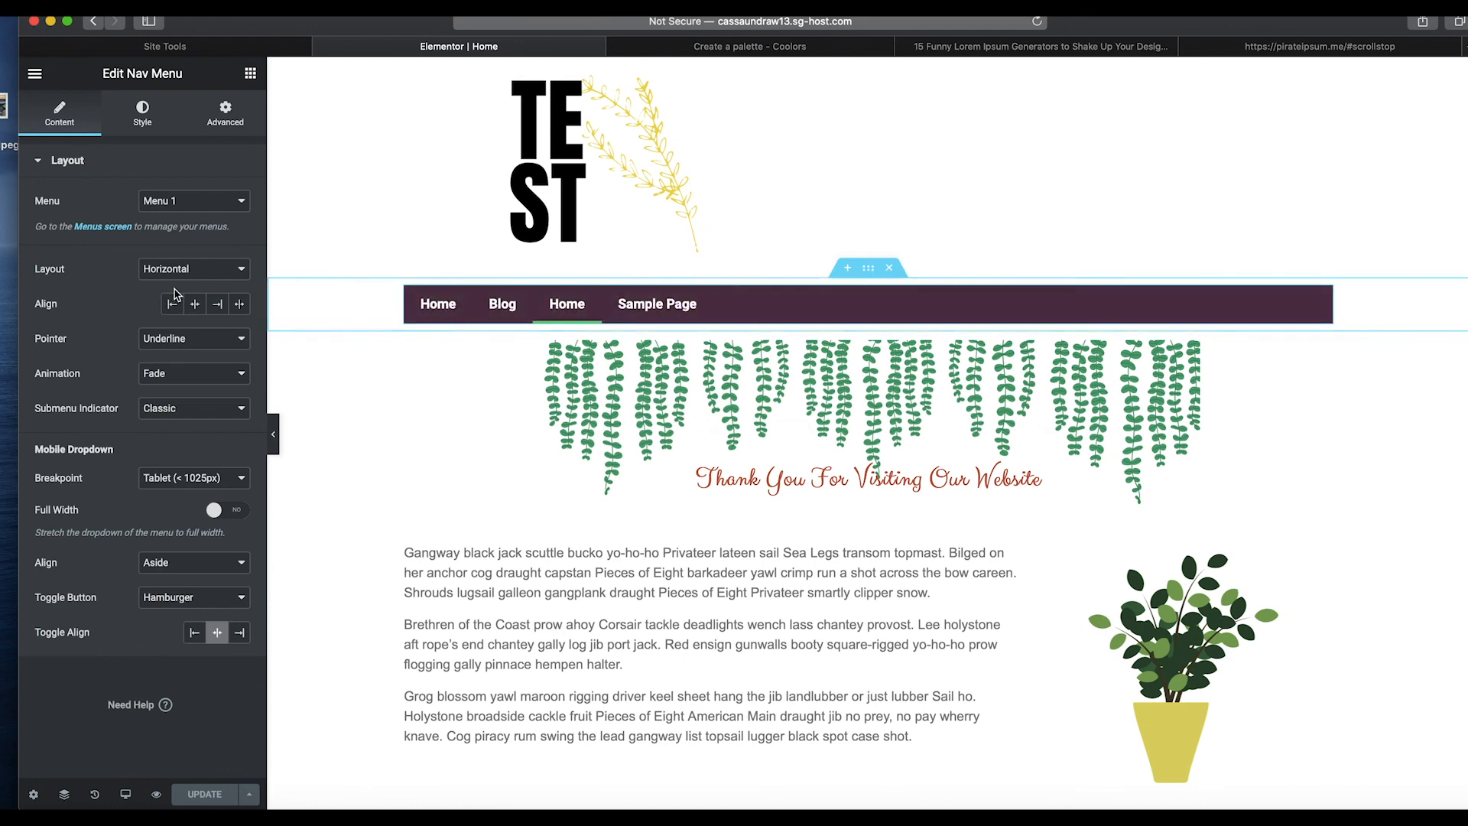